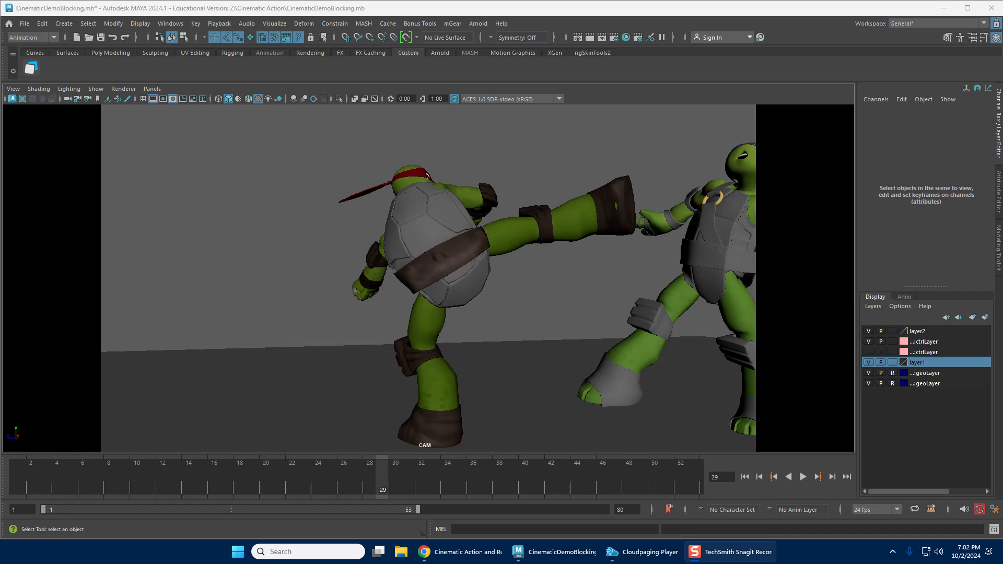
Tear off the persp view into a floating window and set the main viewport back to the CAM camera.
click(763, 2)
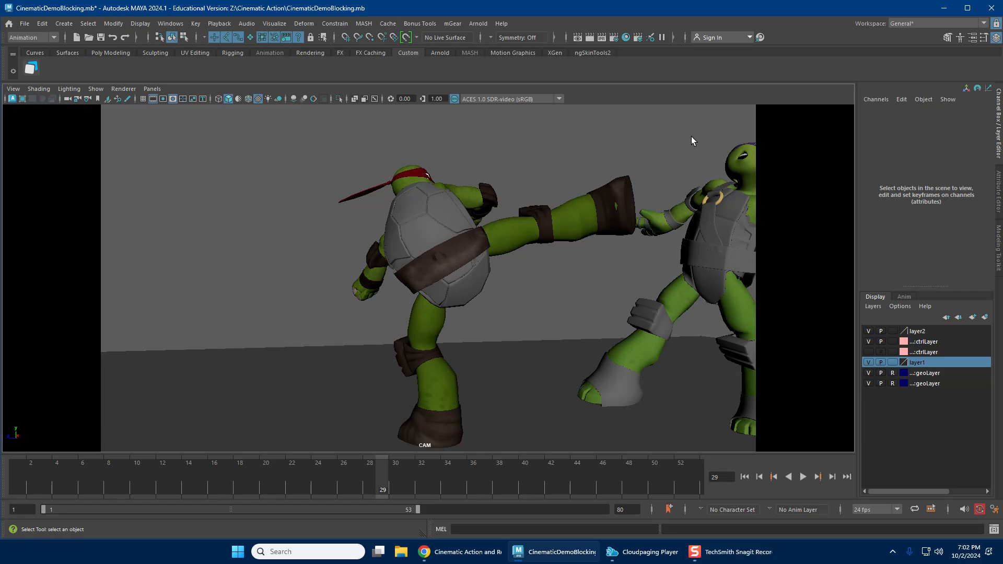
click(152, 89)
mouse_move(230, 98)
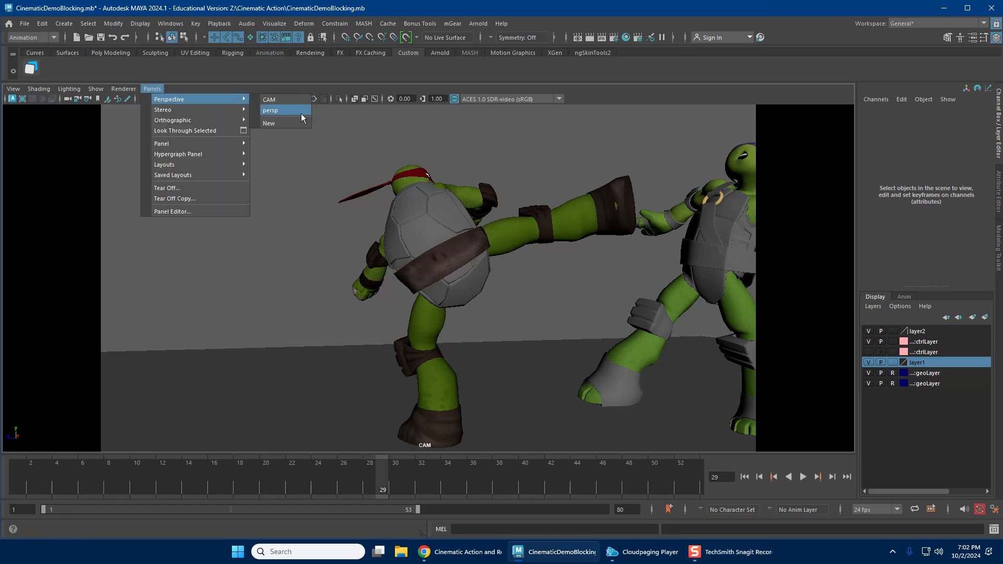
click(290, 110)
click(152, 89)
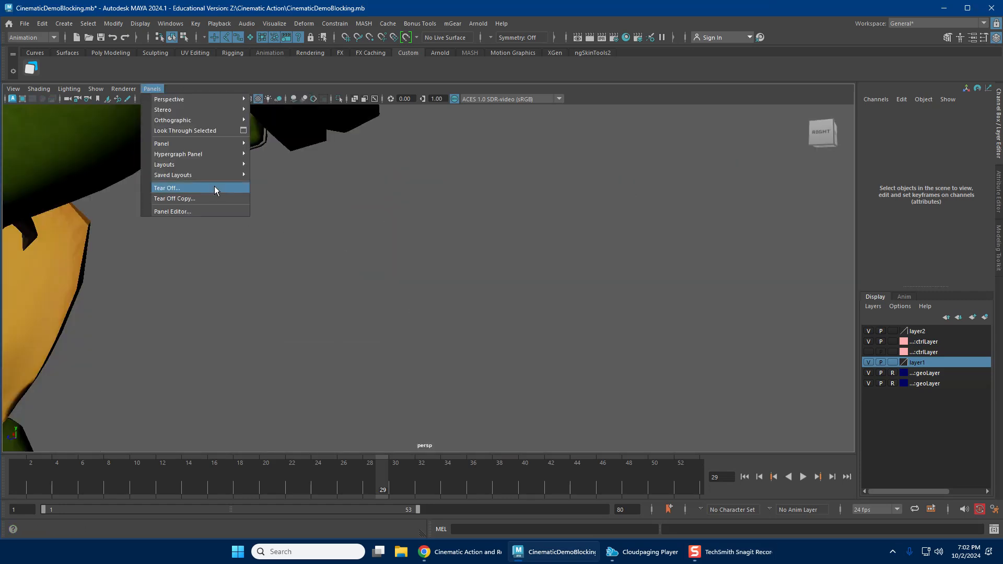
click(214, 188)
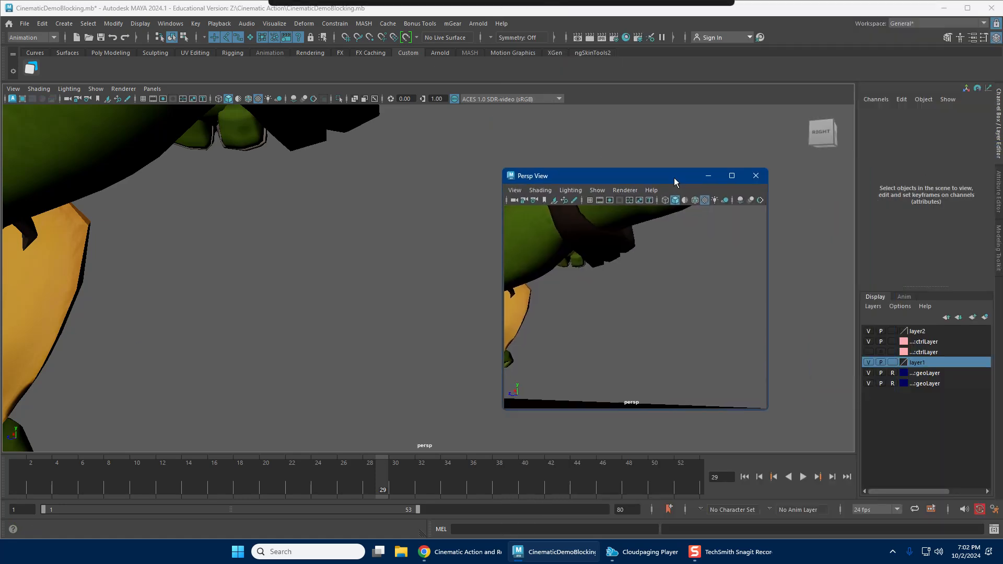
click(150, 90)
mouse_move(226, 106)
click(283, 102)
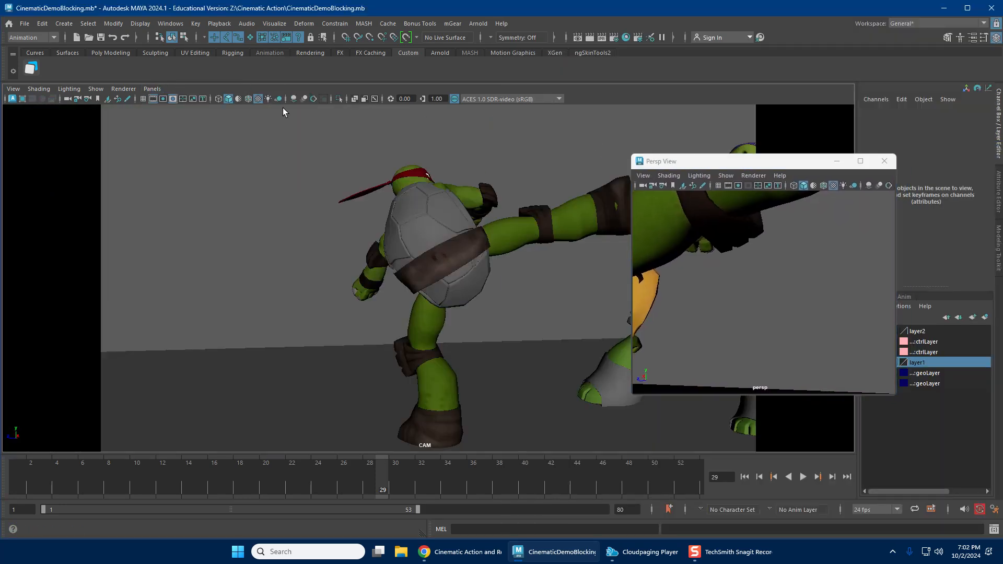
Reposition the floating persp window and frame both fighting turtles in its view.
drag(748, 158, 778, 137)
scroll(750, 265, down, 5)
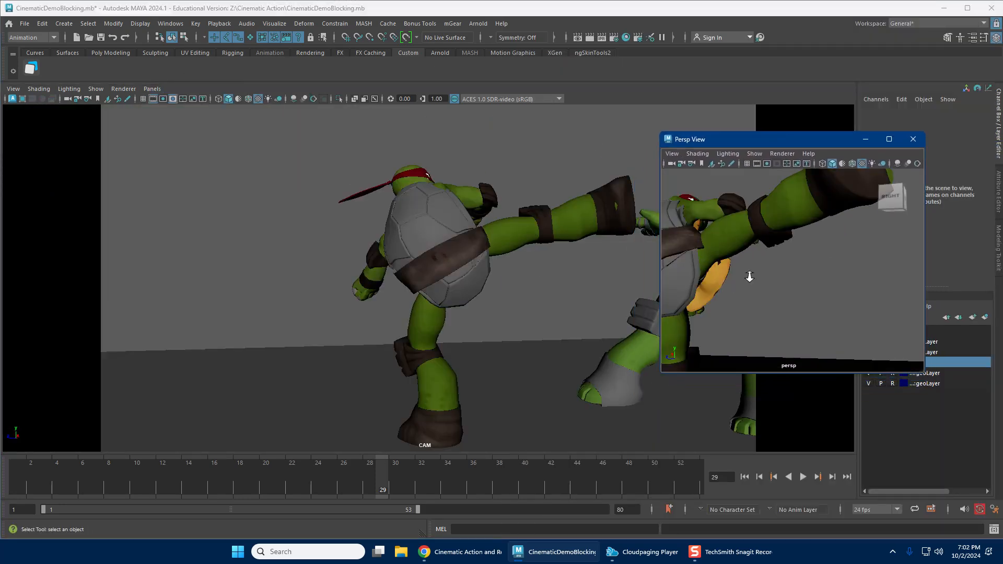
scroll(752, 277, down, 5)
alt+drag(752, 277, 763, 297)
alt+middle_drag(763, 298, 754, 297)
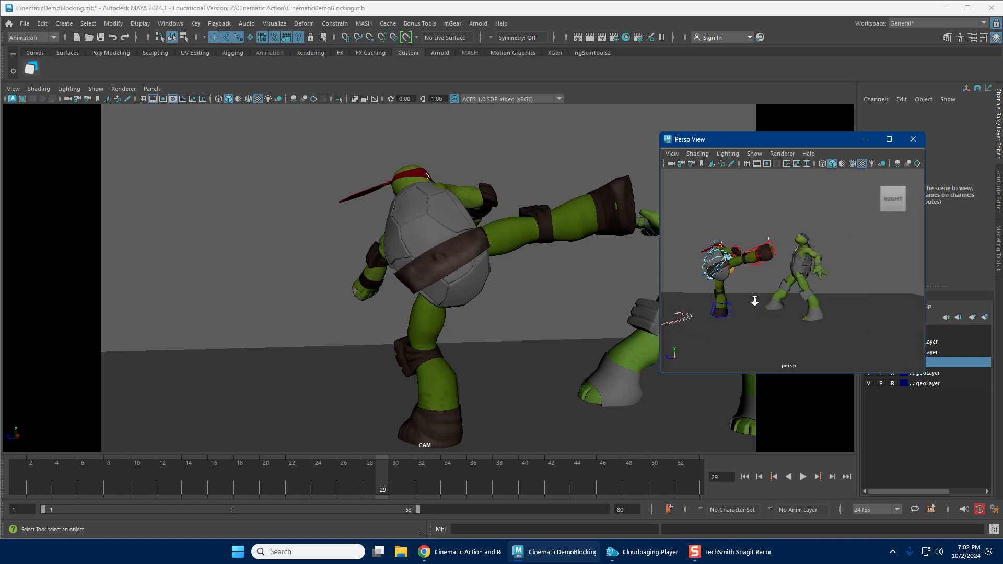
scroll(783, 292, up, 5)
alt+middle_drag(819, 299, 831, 279)
Play through the fight animation and stop at frame 10.
click(802, 476)
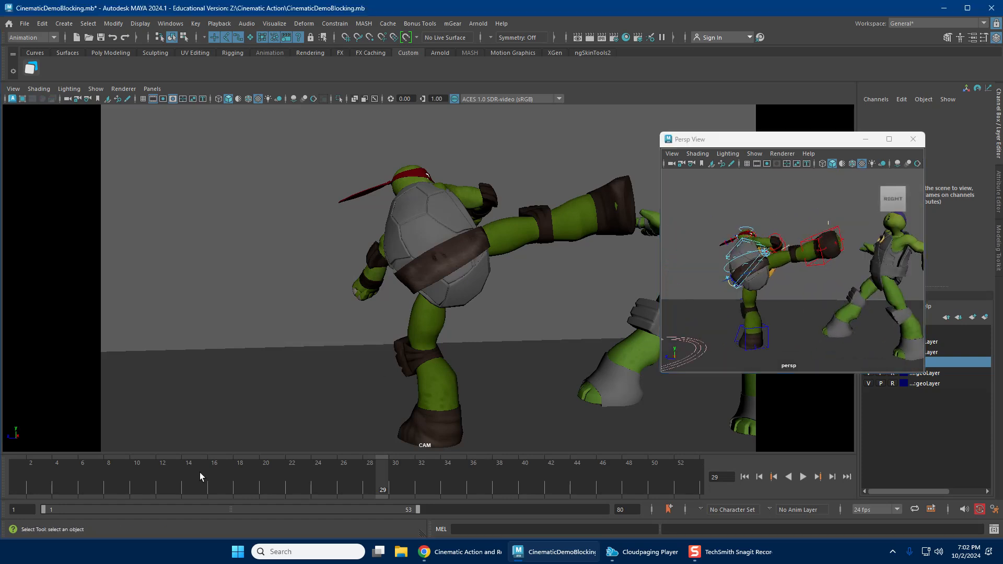
drag(233, 479, 197, 479)
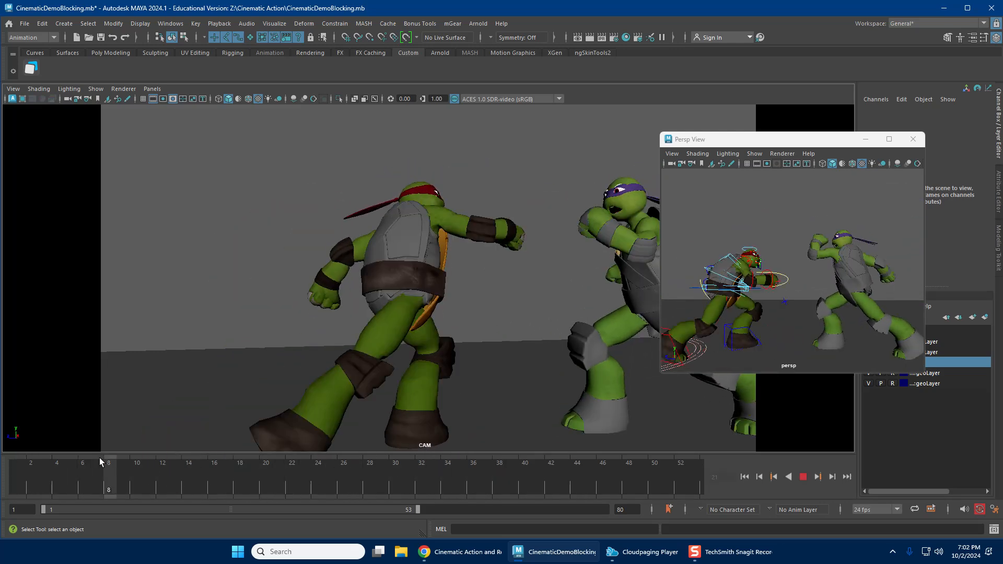
click(803, 476)
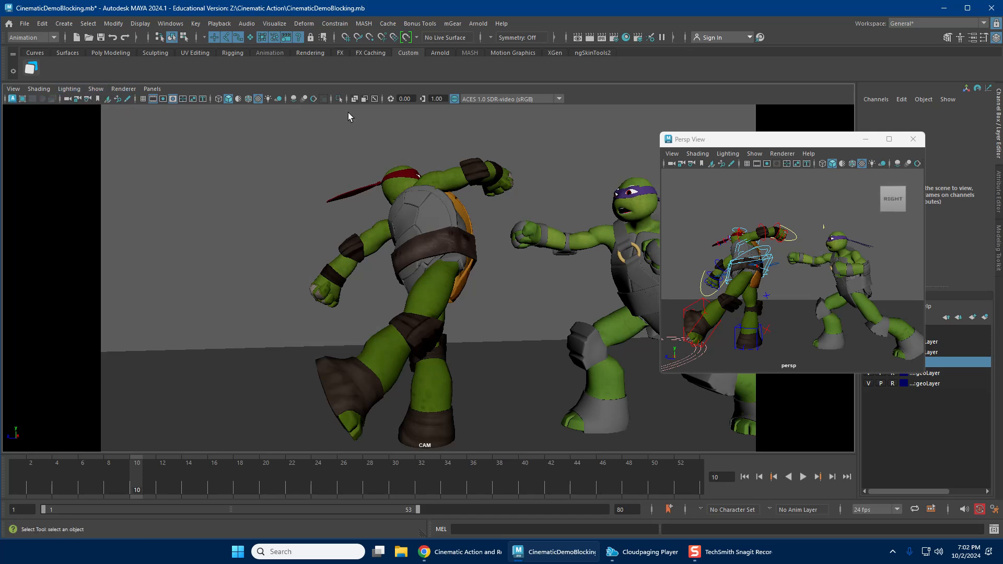
Create a polygon cylinder, scale it uniformly to about 6.67, and move it over Donatello's torso.
shift+right_drag(258, 256, 207, 254)
key(r)
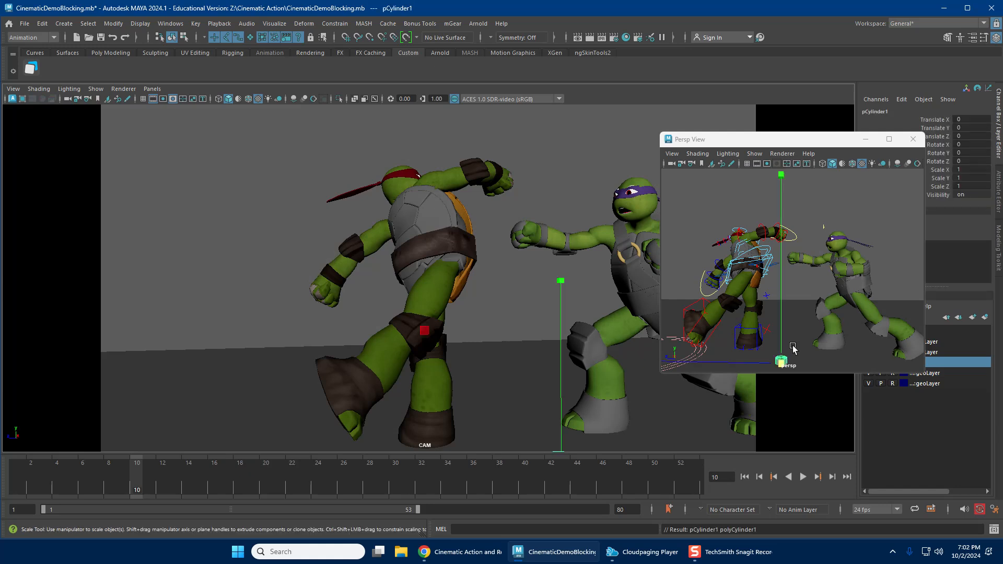
drag(781, 363, 843, 342)
key(w)
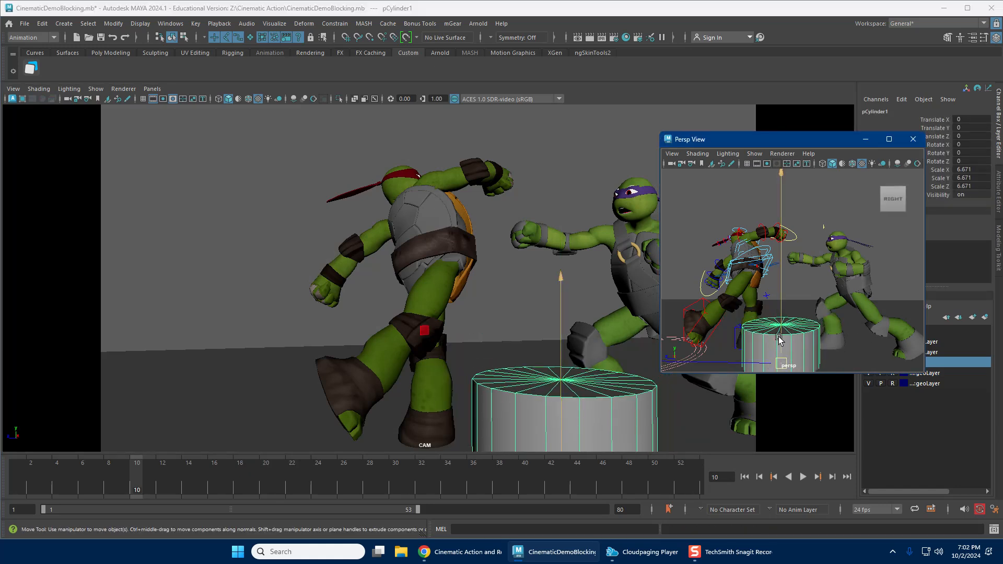
drag(780, 363, 843, 281)
Stretch the cylinder to about 12.35 in Y and 5.43 in X and Z, shifting it to about -11.53 in Z.
alt+drag(837, 295, 681, 310)
key(r)
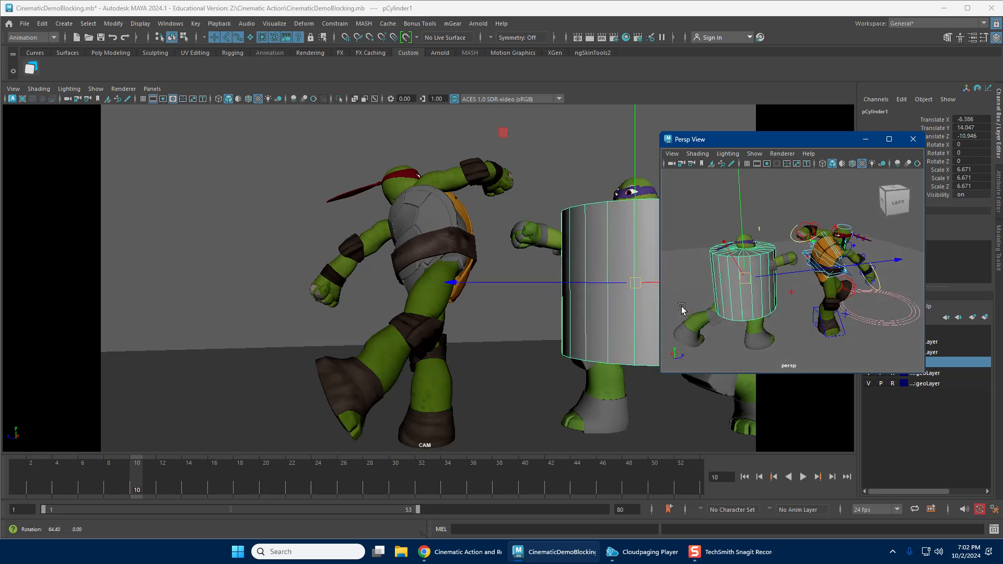
drag(750, 277, 762, 278)
key(w)
key(r)
drag(738, 218, 735, 103)
middle_drag(764, 221, 774, 180)
alt+drag(766, 250, 852, 282)
Parent-constrain the cylinder to Donatello's root control, DonatelloRootX_M, and check the constraint on the cylinder.
drag(814, 142, 639, 116)
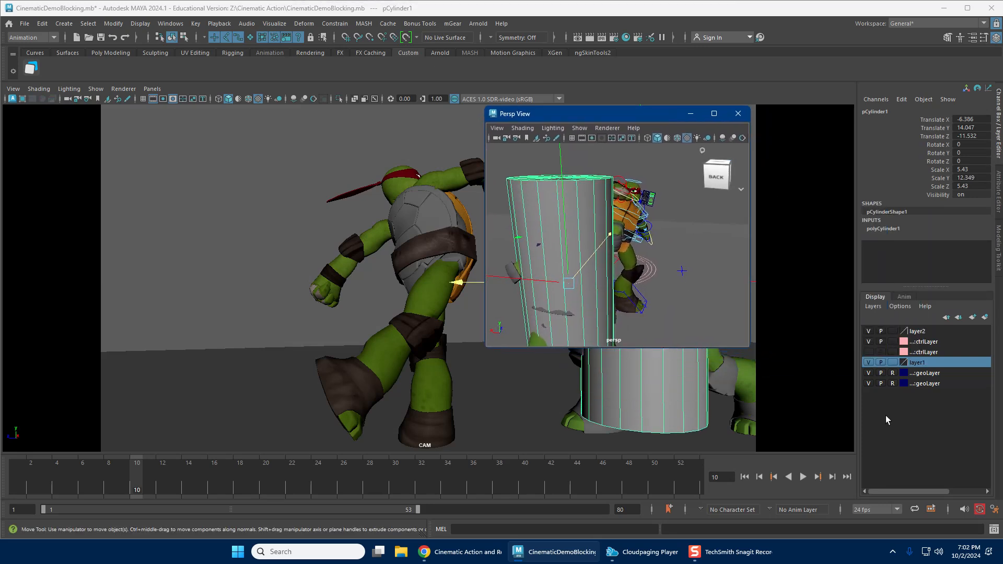
alt+drag(595, 264, 559, 241)
click(534, 190)
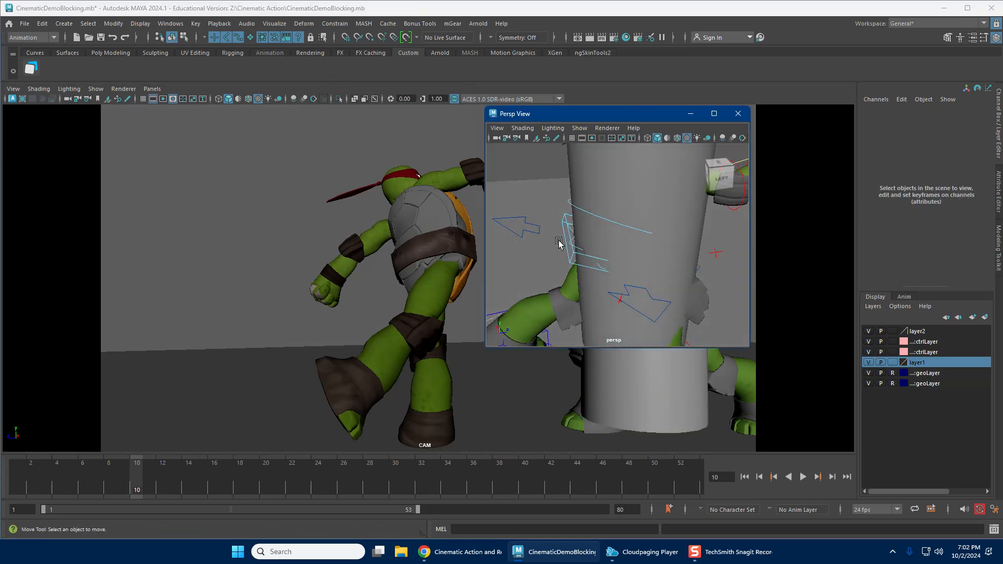
click(531, 230)
alt+middle_drag(569, 189, 561, 225)
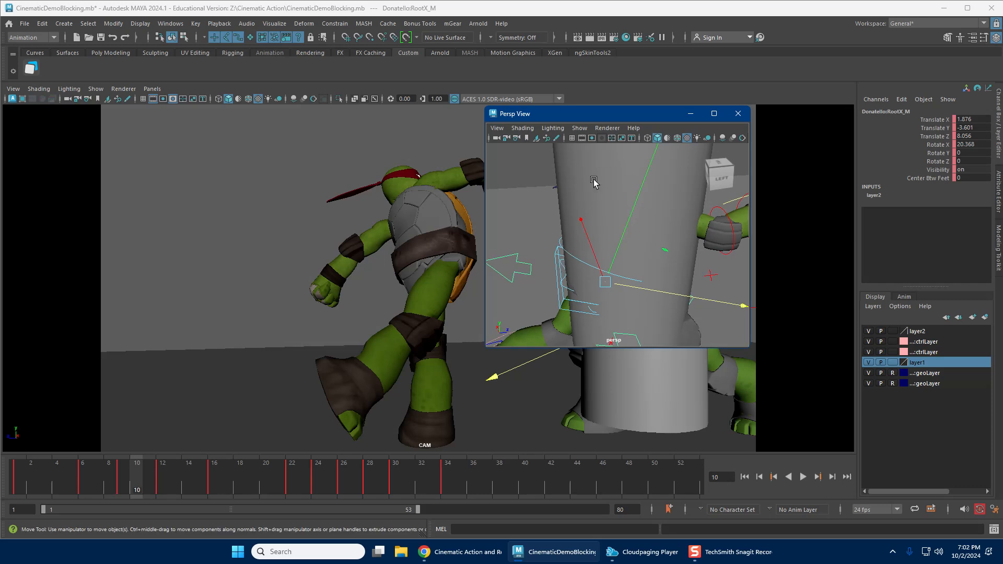
click(596, 212)
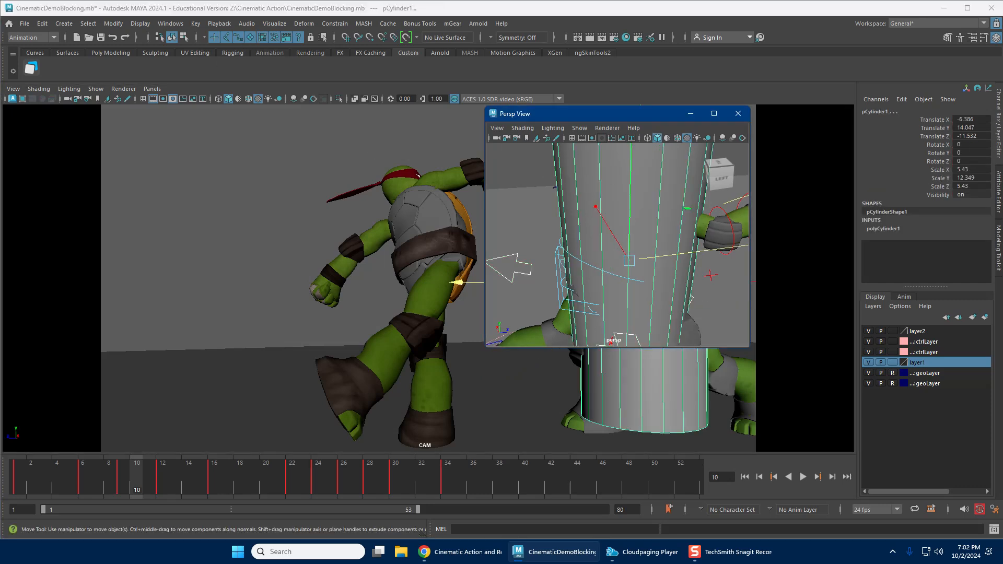
click(334, 23)
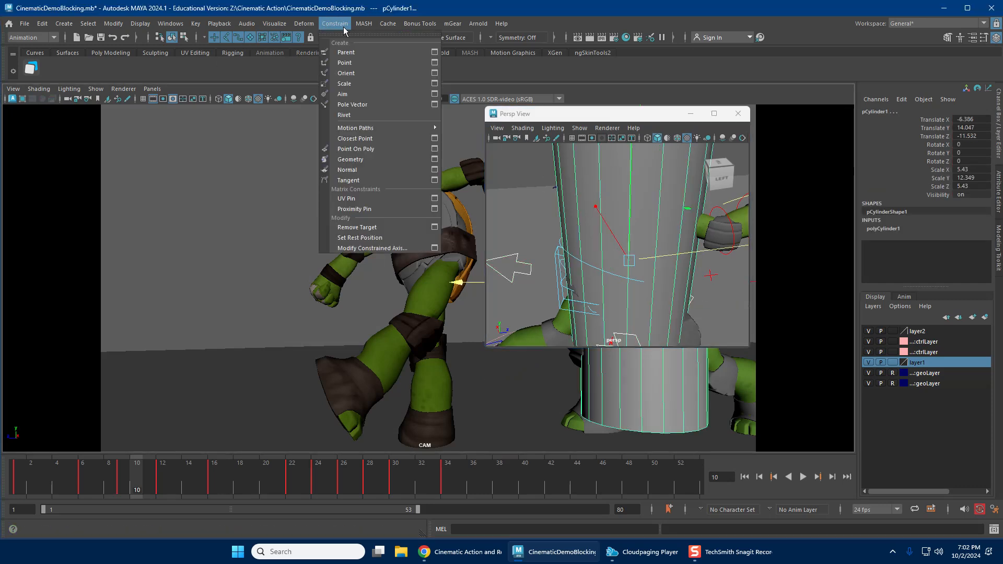
click(365, 52)
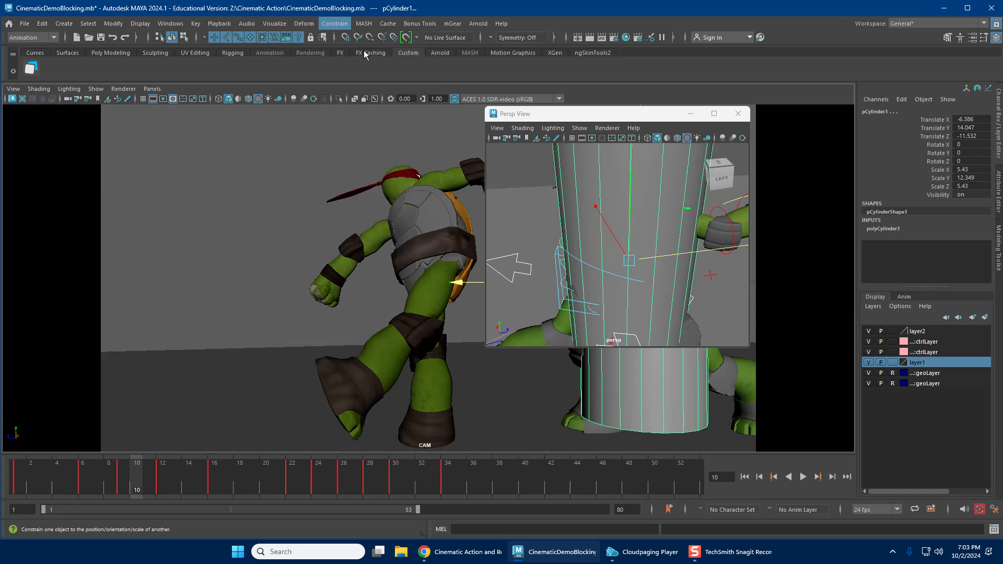
click(517, 203)
click(642, 206)
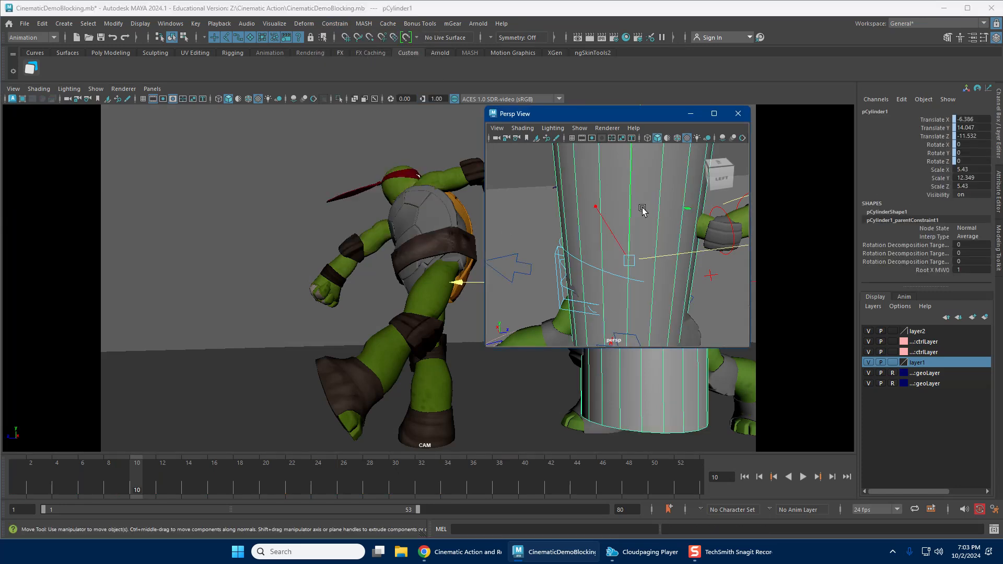
click(537, 181)
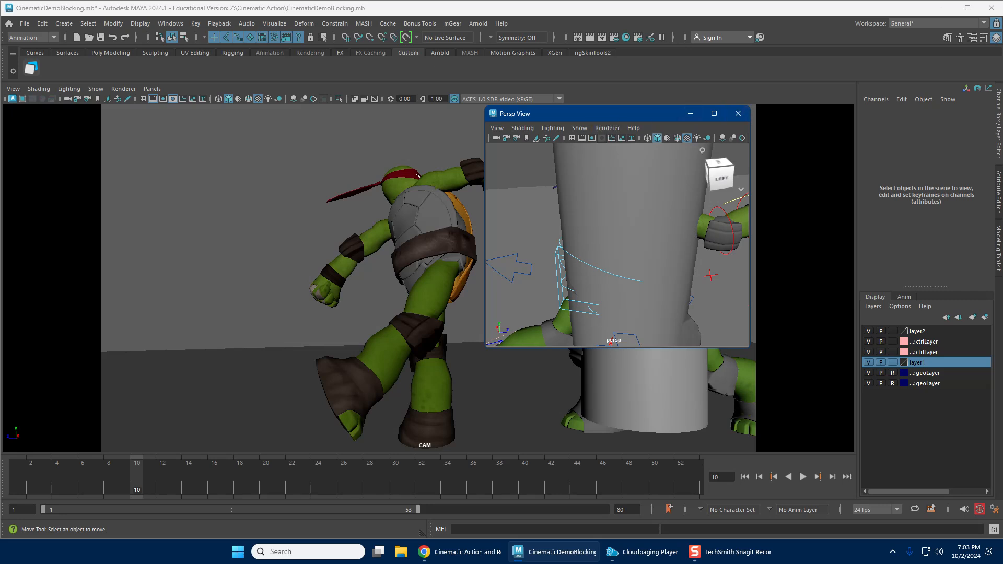
Move the persp window clear of the action, then play the fight with the constrained cylinder and stop at frame 13.
drag(606, 115, 846, 79)
click(57, 464)
key(alt+v)
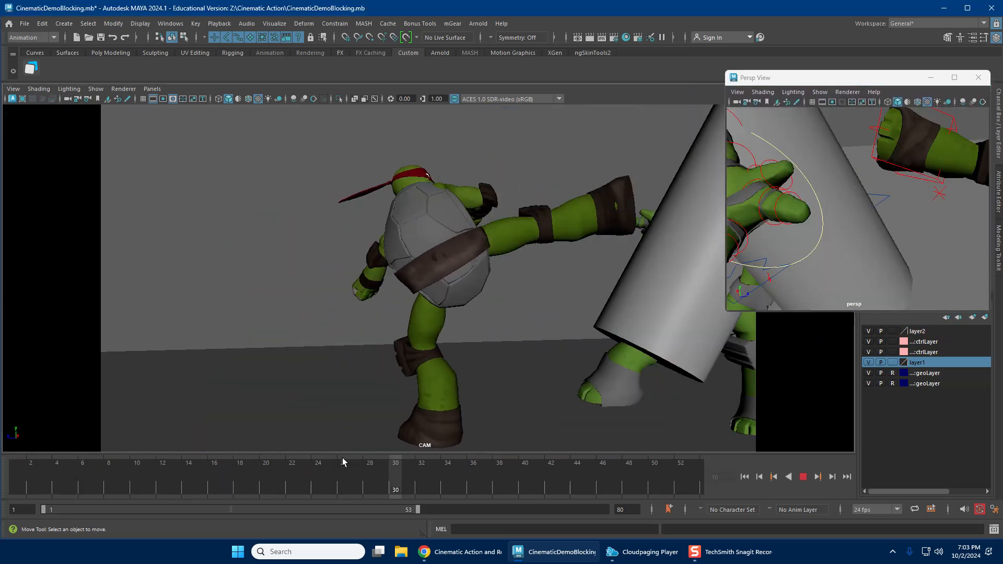
mouse_move(343, 462)
mouse_down()
mouse_move(437, 450)
mouse_move(64, 453)
mouse_move(350, 444)
mouse_move(174, 458)
mouse_up()
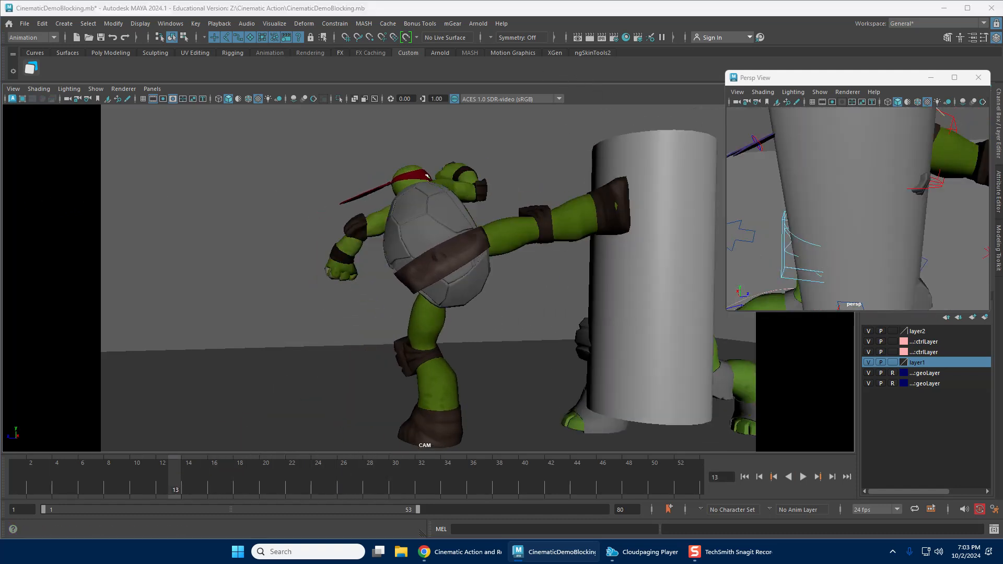
Open the Outliner and isolate Raphael's rig and pCylinder1 in the CAM view.
drag(0, 113, 175, 106)
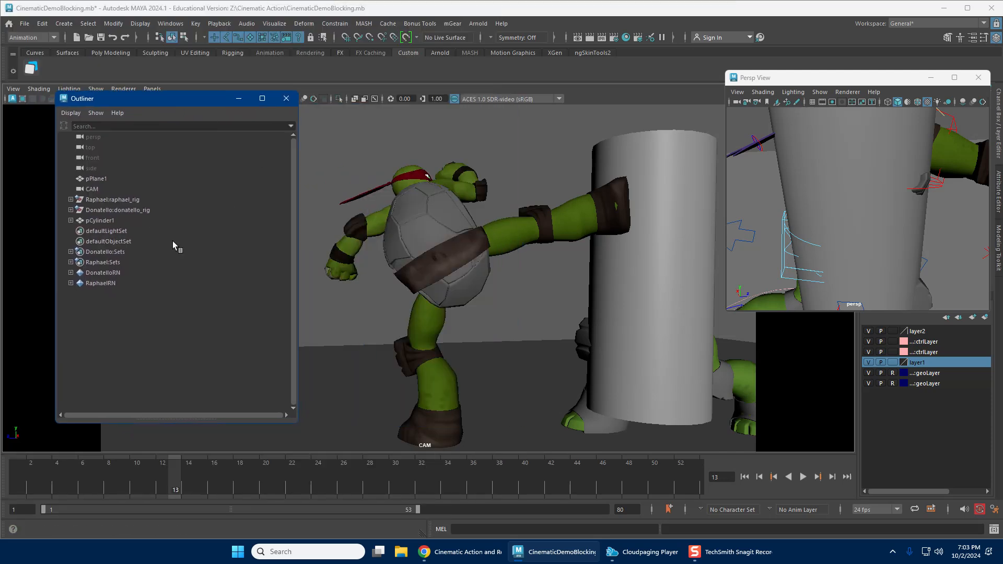
click(130, 202)
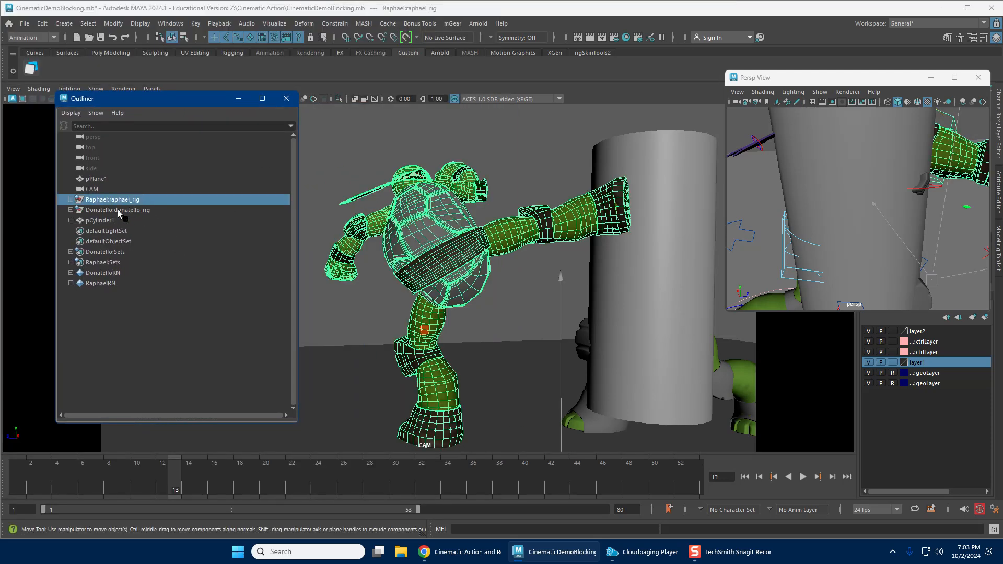
ctrl+click(119, 220)
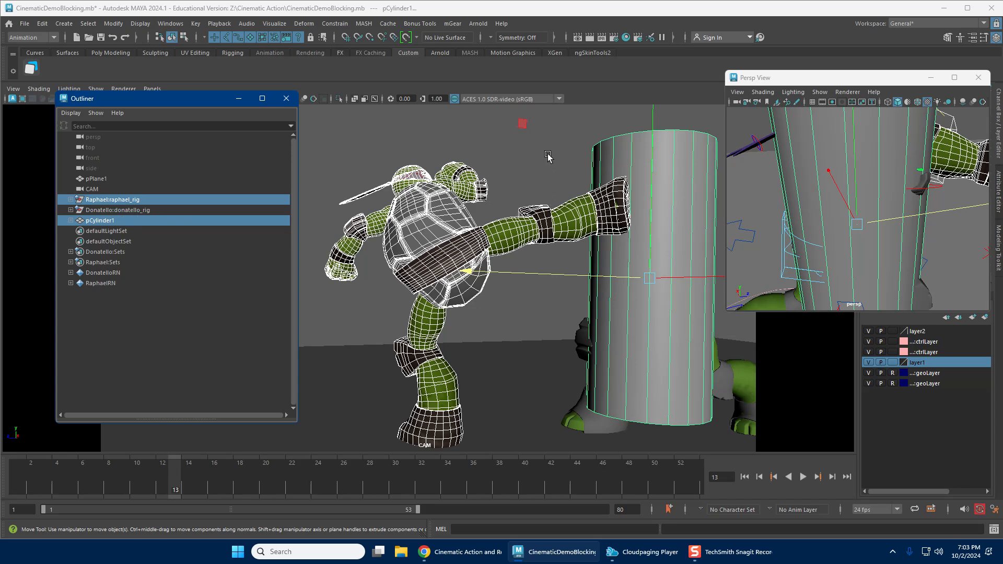
click(592, 96)
key(ctrl+1)
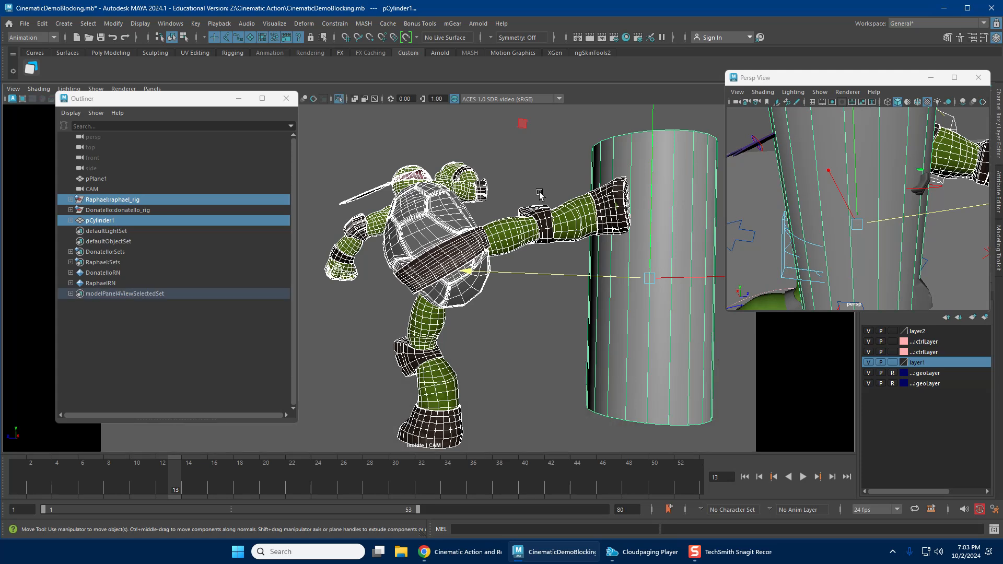
click(528, 162)
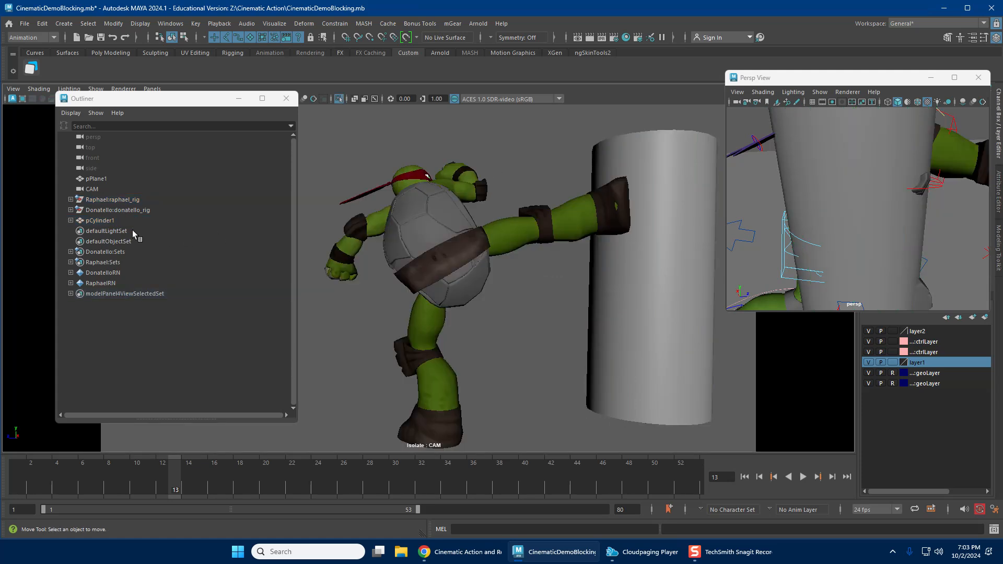
Redo the isolation in the CAM view so it includes pPlane1 along with Raphael's rig and pCylinder1.
click(116, 179)
ctrl+click(112, 219)
ctrl+click(134, 200)
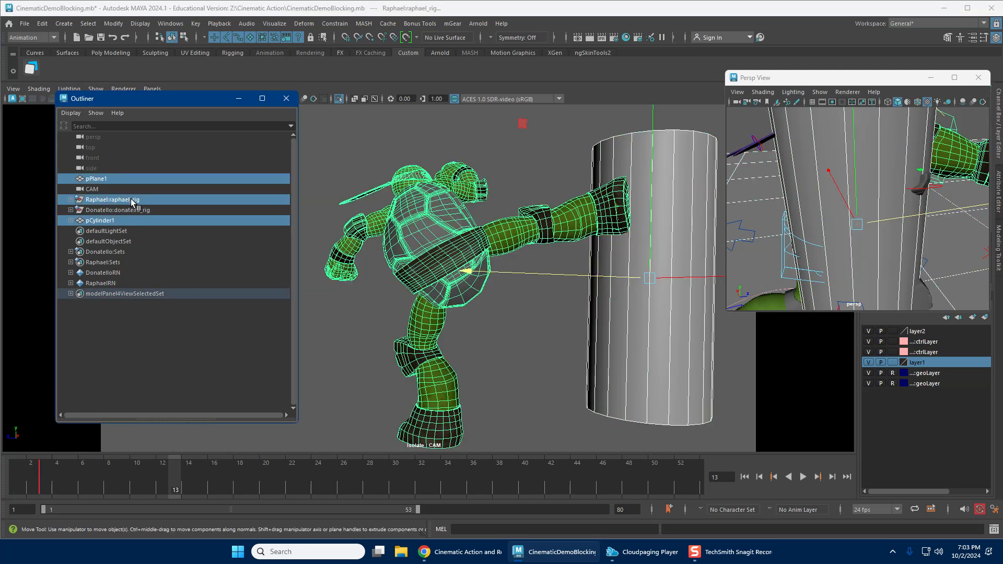
key(ctrl+1)
key(ctrl+1)
click(518, 168)
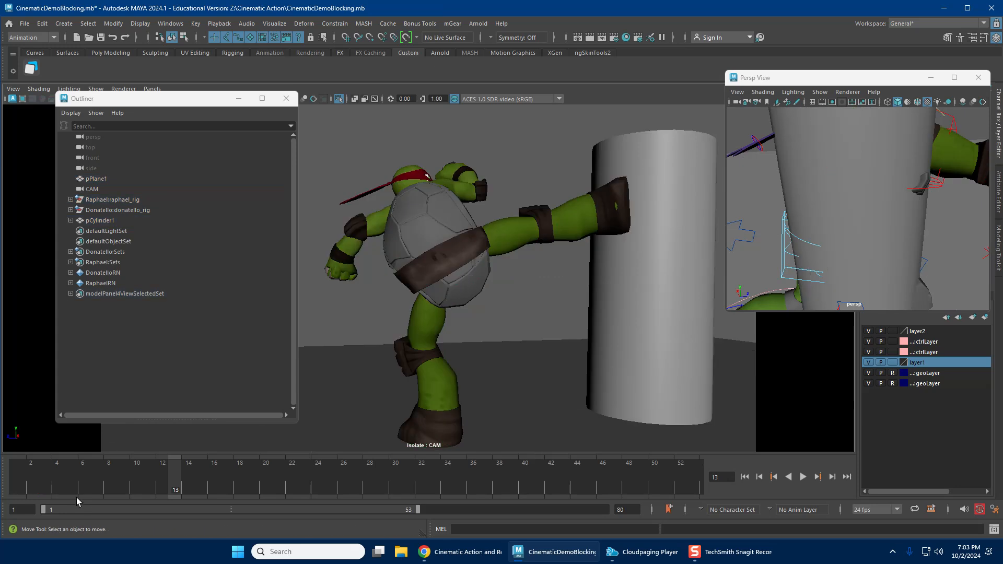
Play the isolated animation several times to review Raphael's moves against the cylinder stand-in.
click(31, 478)
key(alt+v)
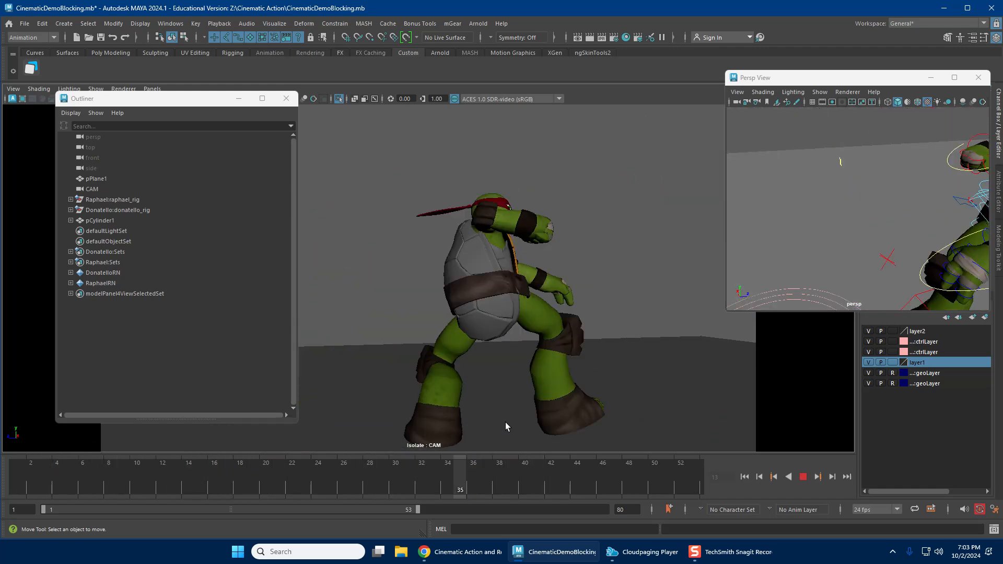
drag(447, 459, 20, 453)
key(alt+v)
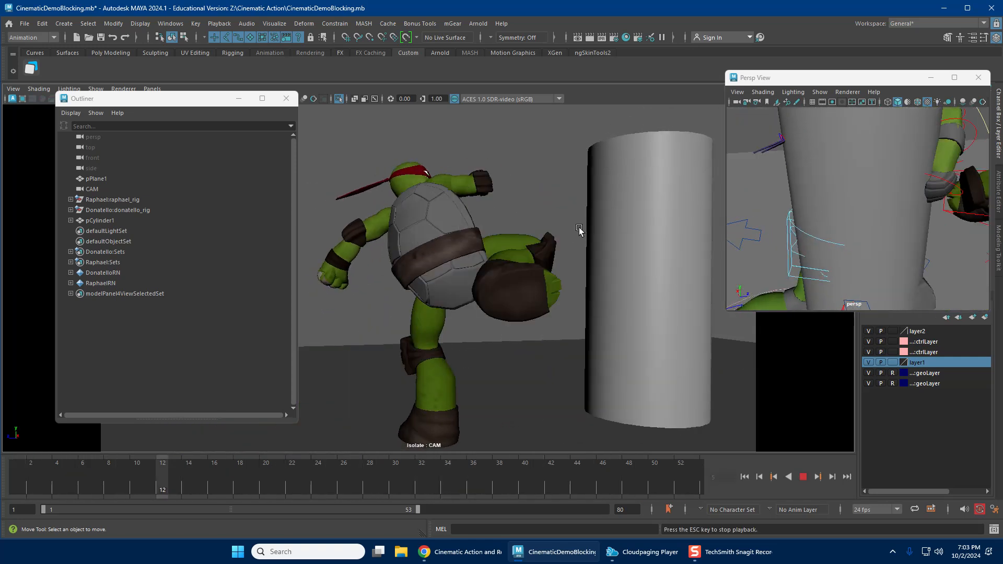
key(Escape)
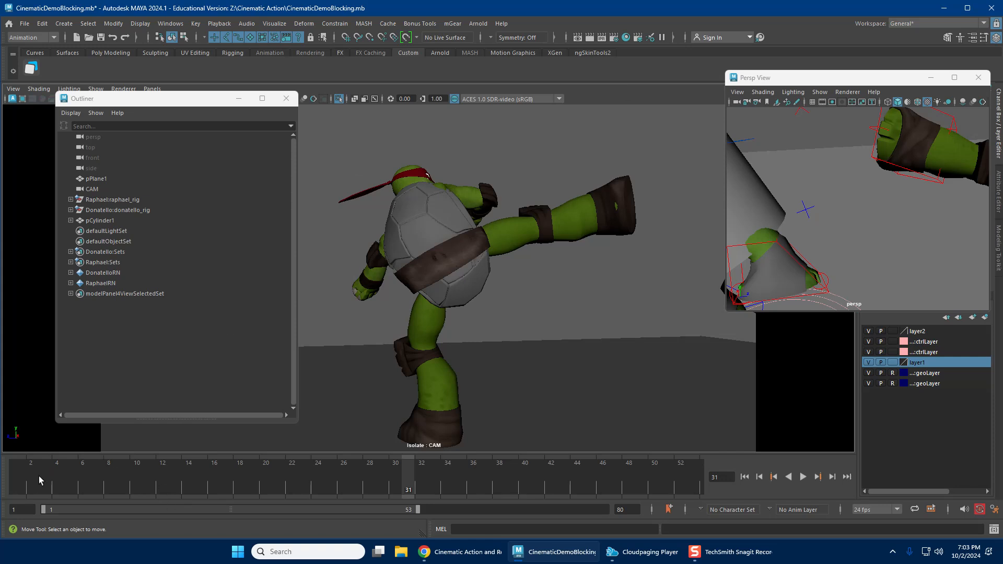
key(alt+v)
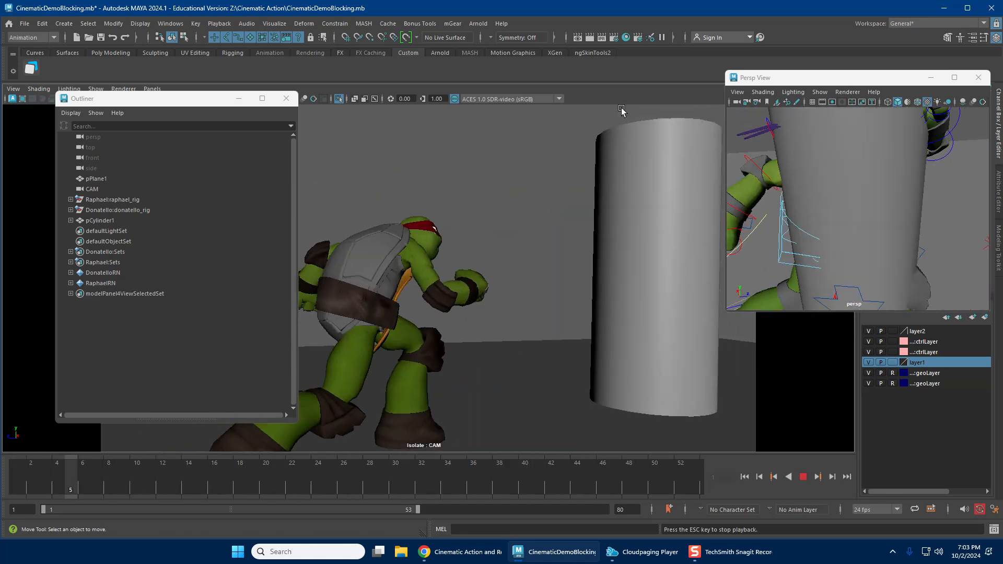
key(Escape)
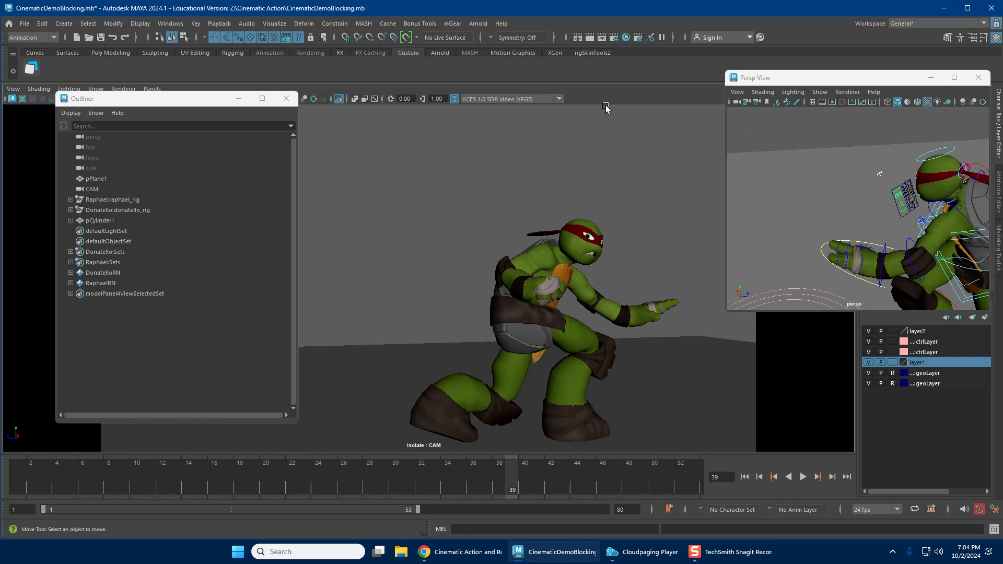
Scrub and play Raphael's isolated moves against the cylinder, closing the Outliner for a clear look at the CAM view.
drag(34, 471, 520, 467)
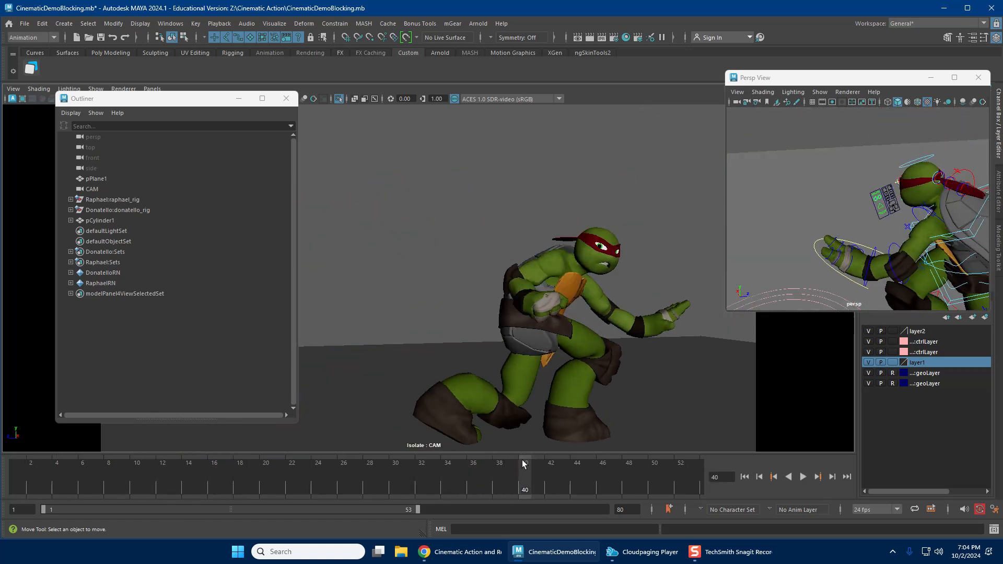
key(alt+v)
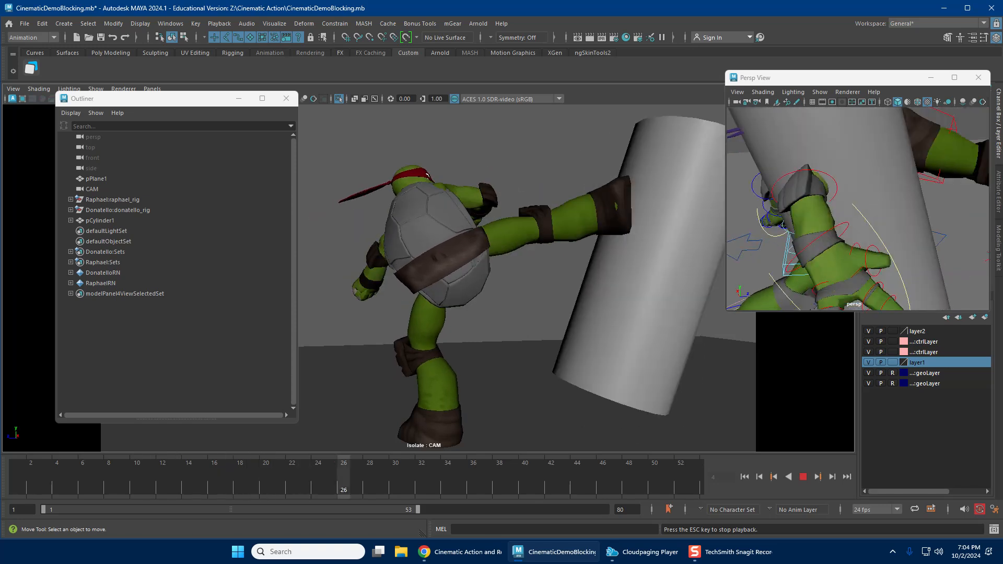
key(Escape)
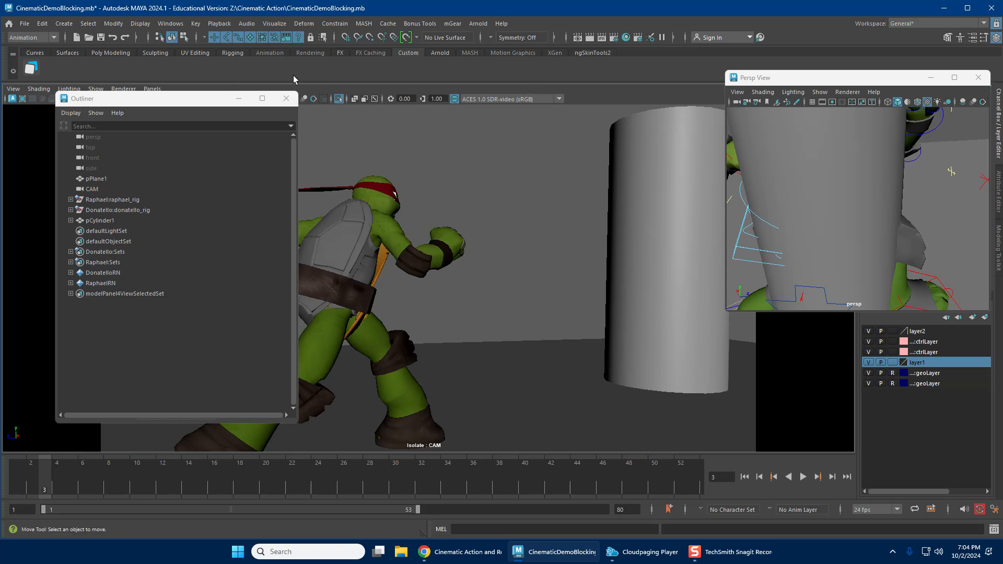
click(292, 99)
drag(107, 493, 30, 486)
key(alt+v)
key(Escape)
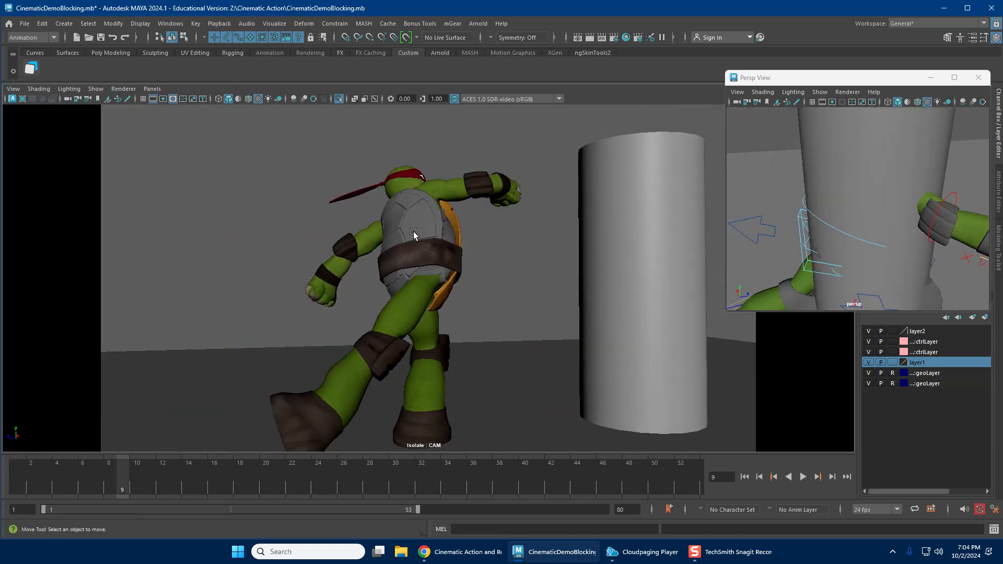
Turn off isolation in the CAM view and delete pCylinder1 from the scene.
key(ctrl+1)
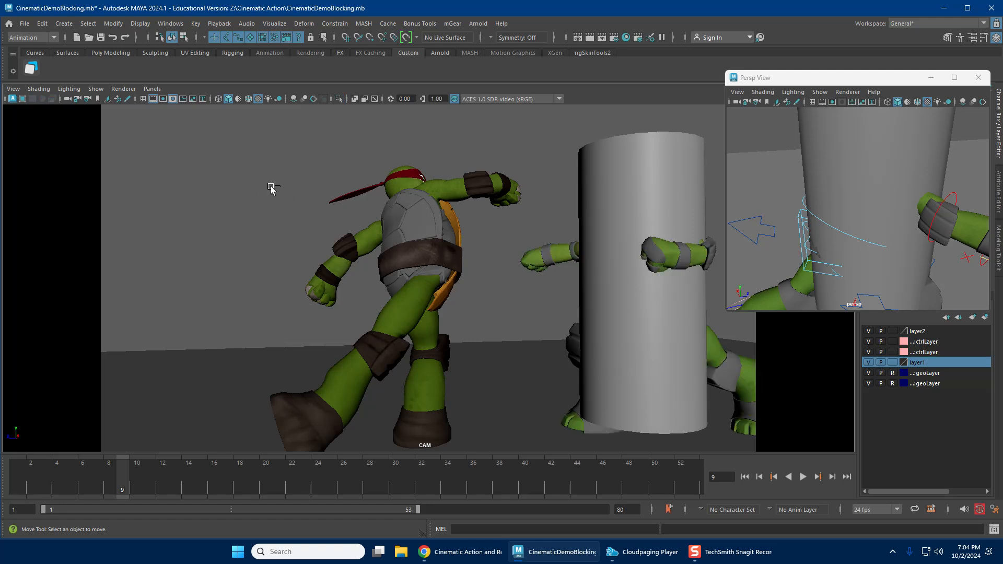
key(shift+o)
click(110, 221)
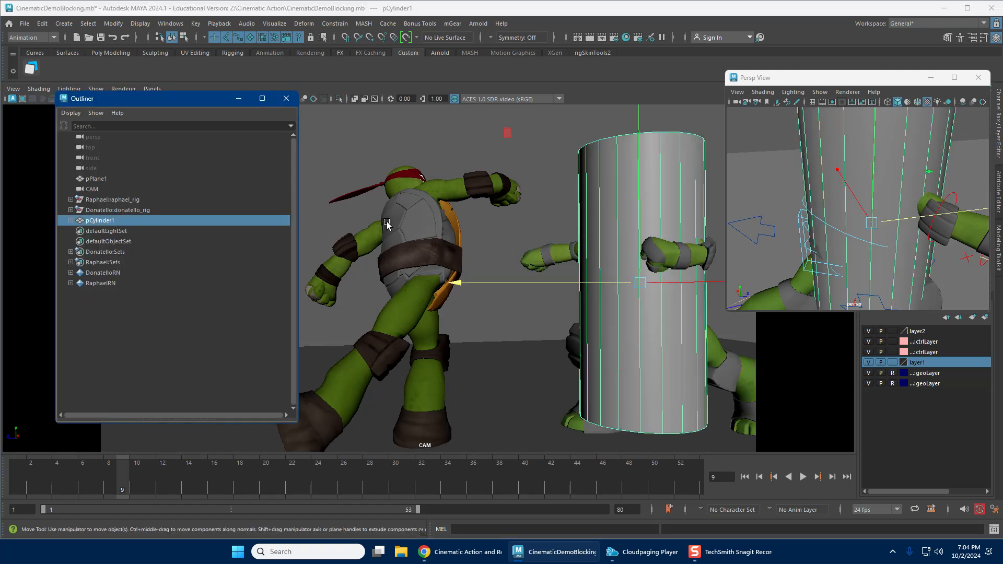
key(Delete)
click(288, 99)
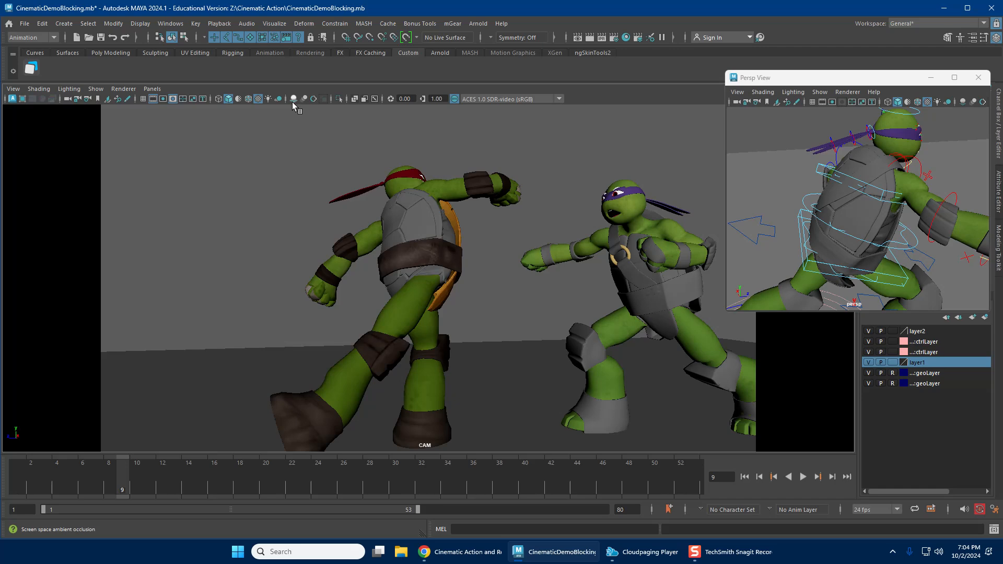
Scrub and play the fight with both turtles shown in the CAM view.
drag(33, 482, 82, 482)
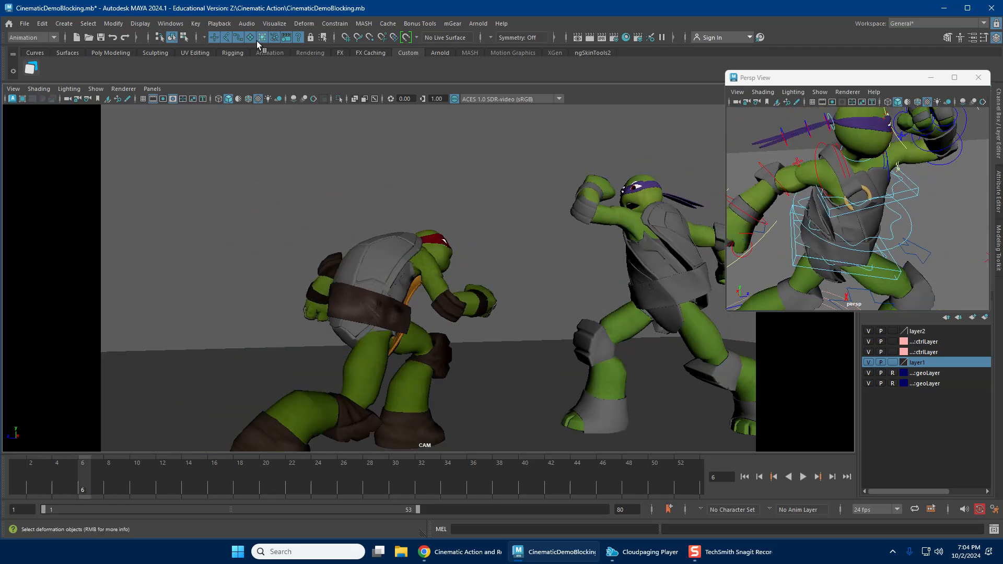
key(alt+v)
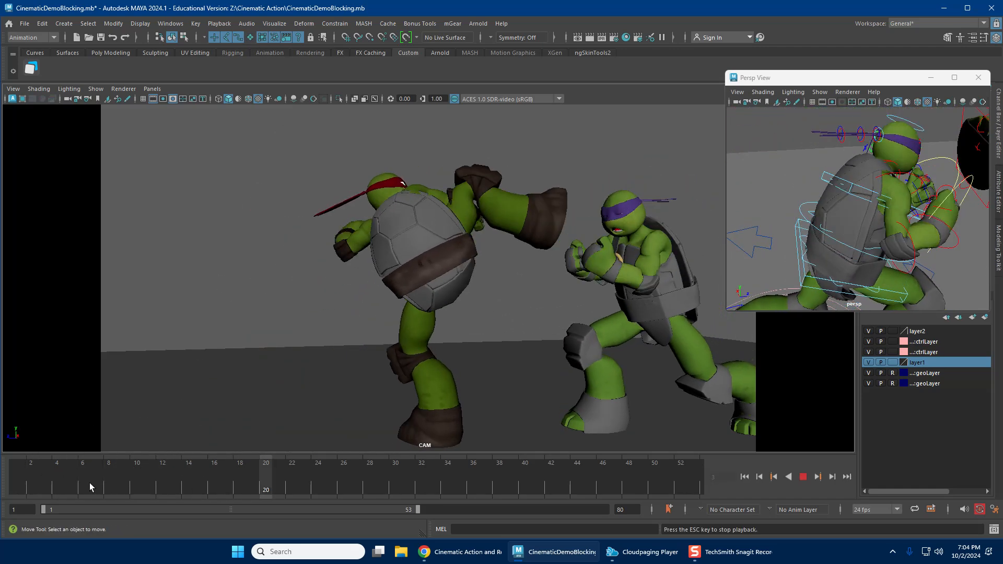
key(Escape)
key(alt+v)
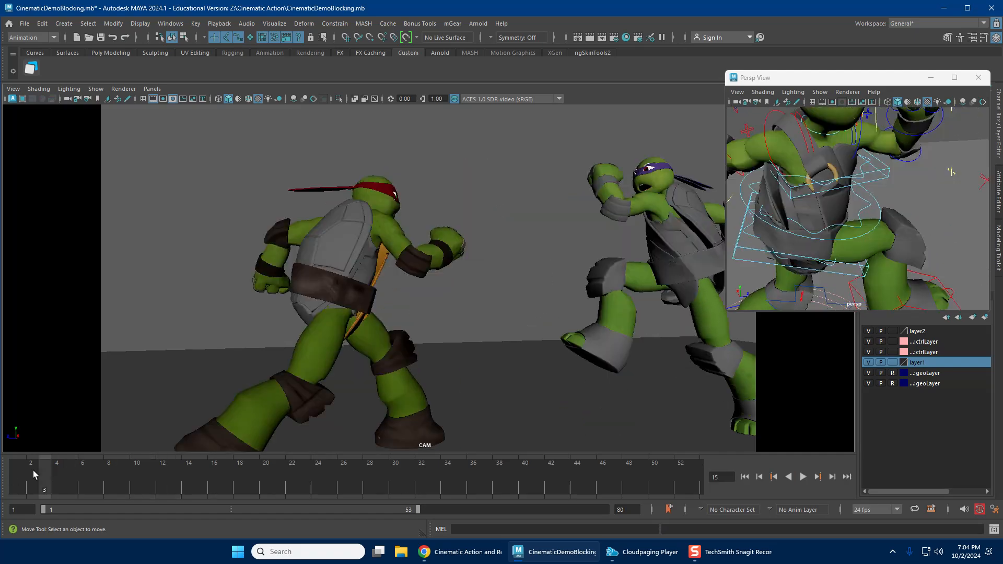
mouse_move(41, 470)
mouse_down()
mouse_move(506, 434)
mouse_move(447, 444)
mouse_up()
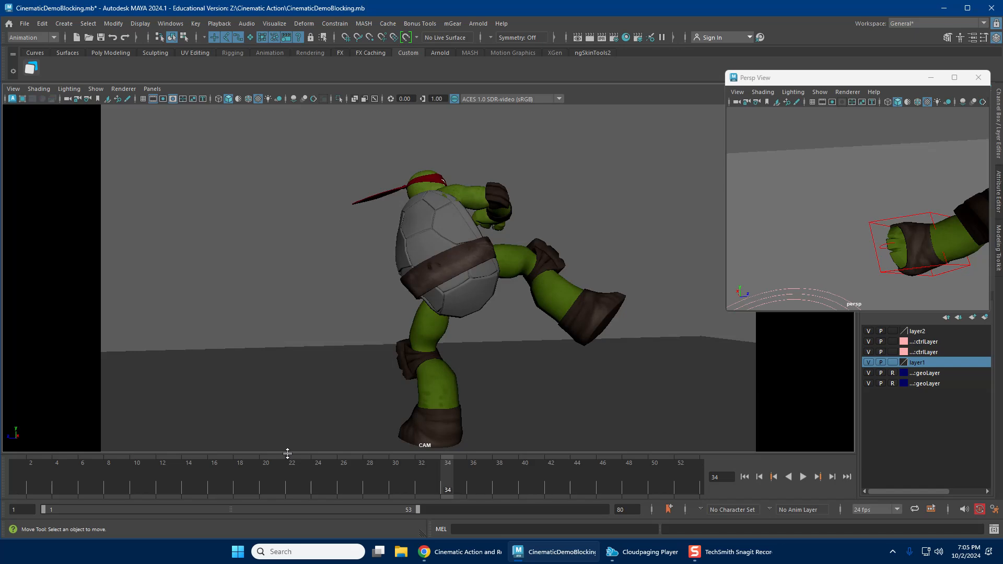
key(alt+v)
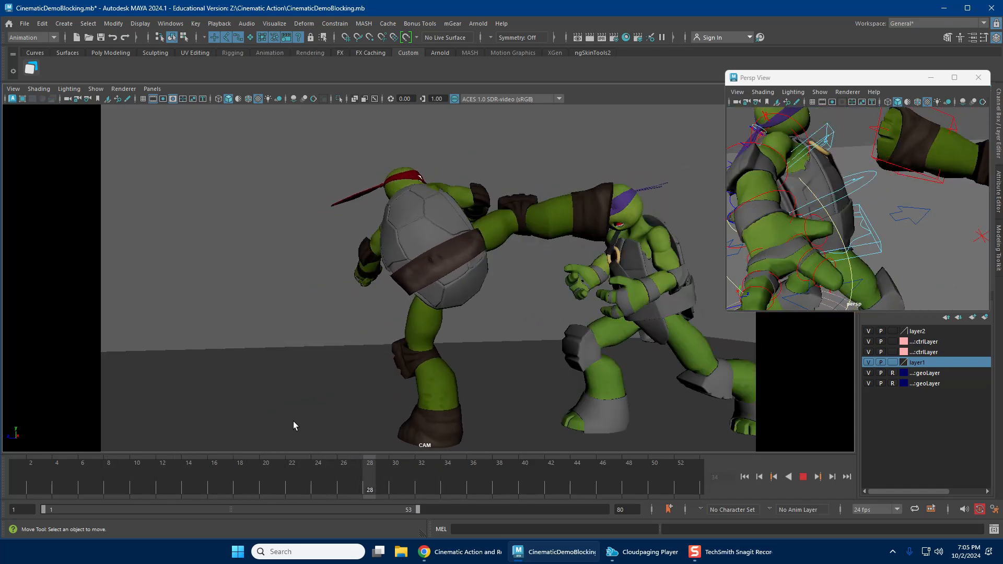
Enlarge the persp window with both turtles framed from the side, and move it clear of Donatello in the CAM view.
drag(830, 83, 795, 86)
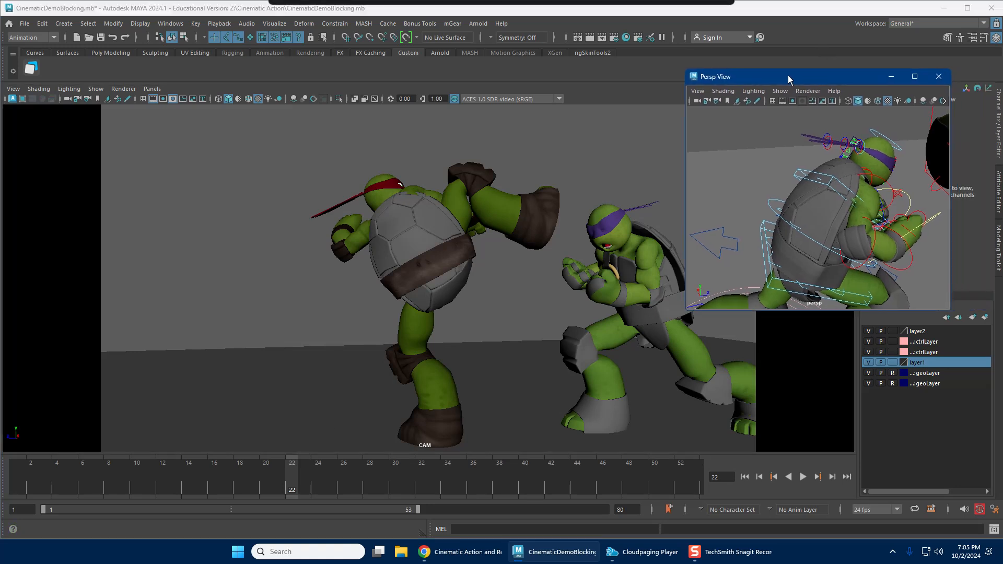
scroll(789, 192, down, 8)
alt+drag(787, 192, 659, 211)
scroll(882, 195, up, 6)
alt+middle_drag(841, 215, 908, 245)
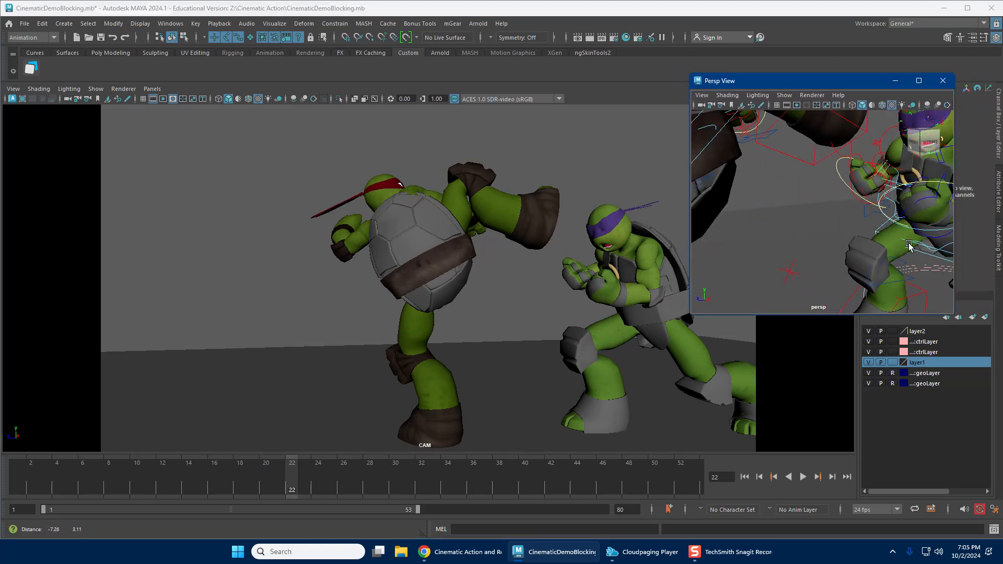
alt+right_drag(908, 245, 836, 221)
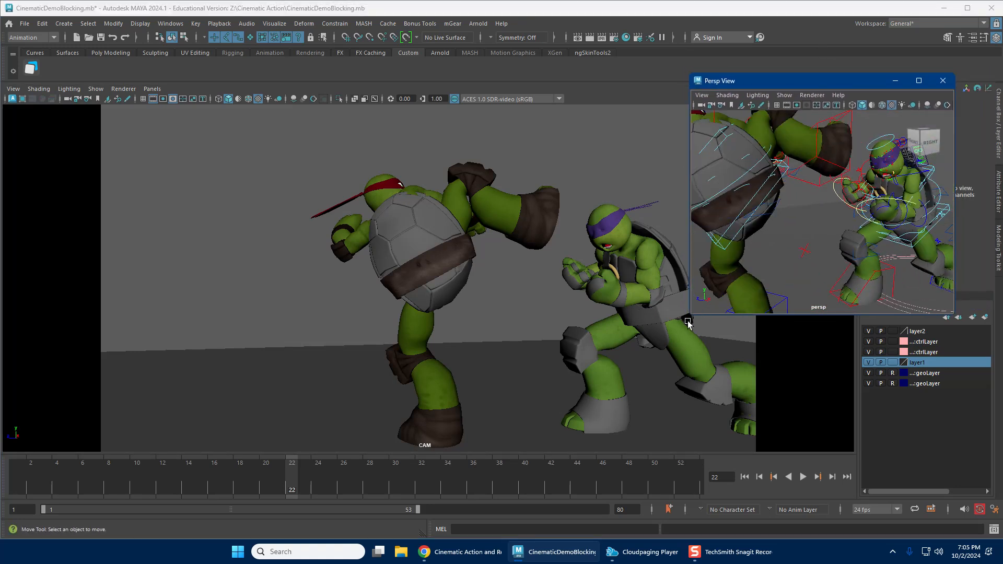
drag(693, 317, 590, 369)
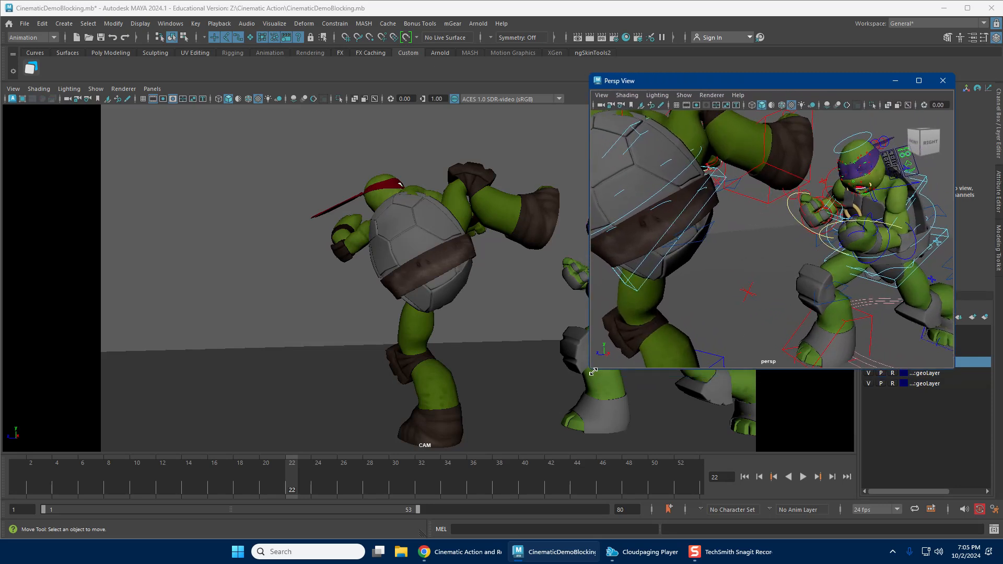
alt+right_drag(783, 246, 739, 235)
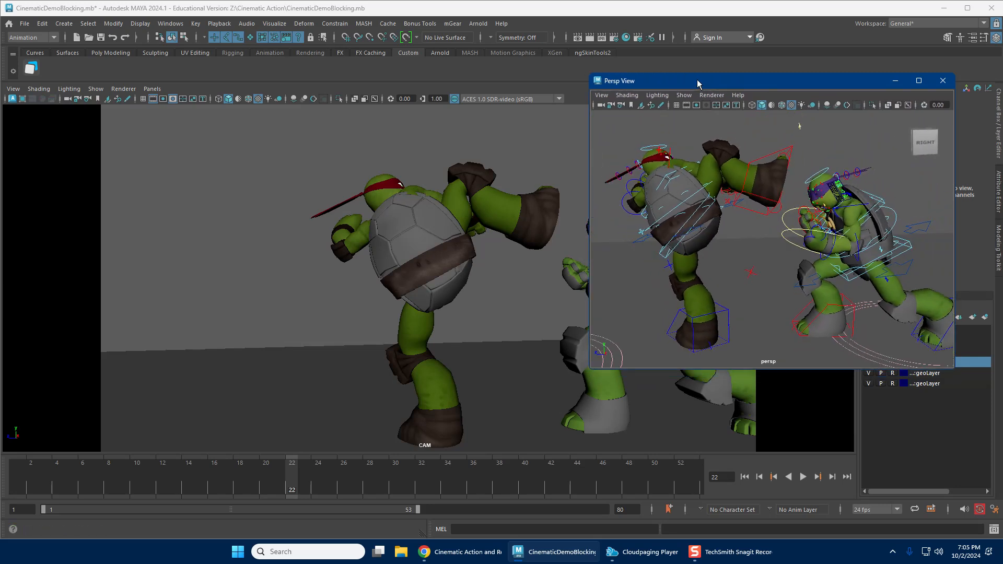
drag(698, 83, 126, 39)
Replay the fight's opening, then shorten the playback range to frames 1–23 and go to frame 1.
key(alt+v)
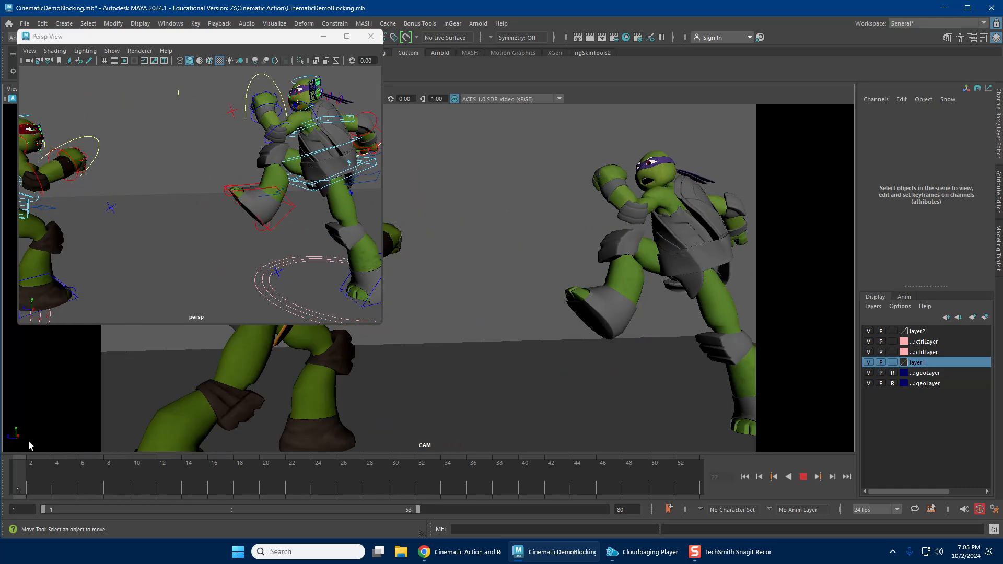
click(61, 481)
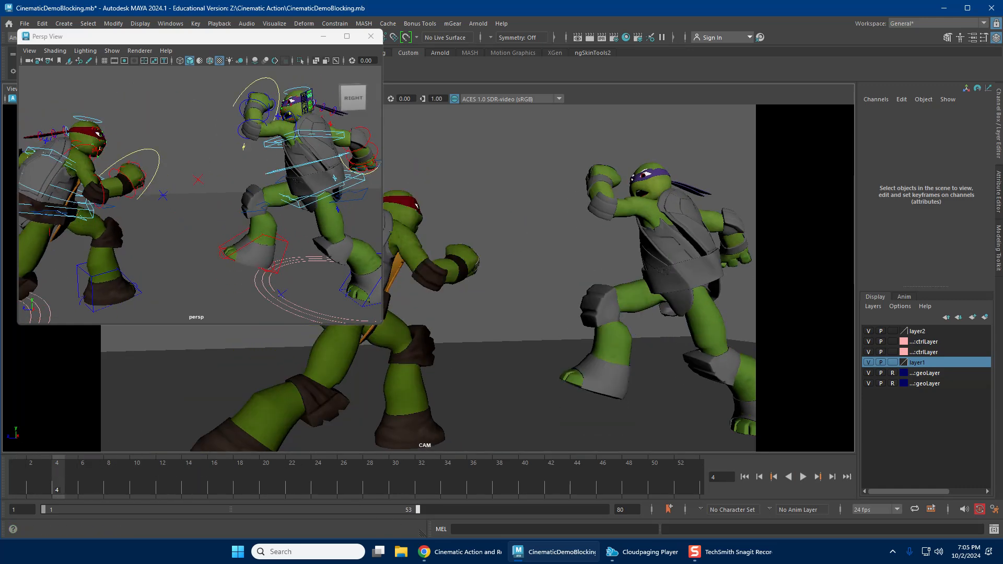
click(26, 476)
key(alt+v)
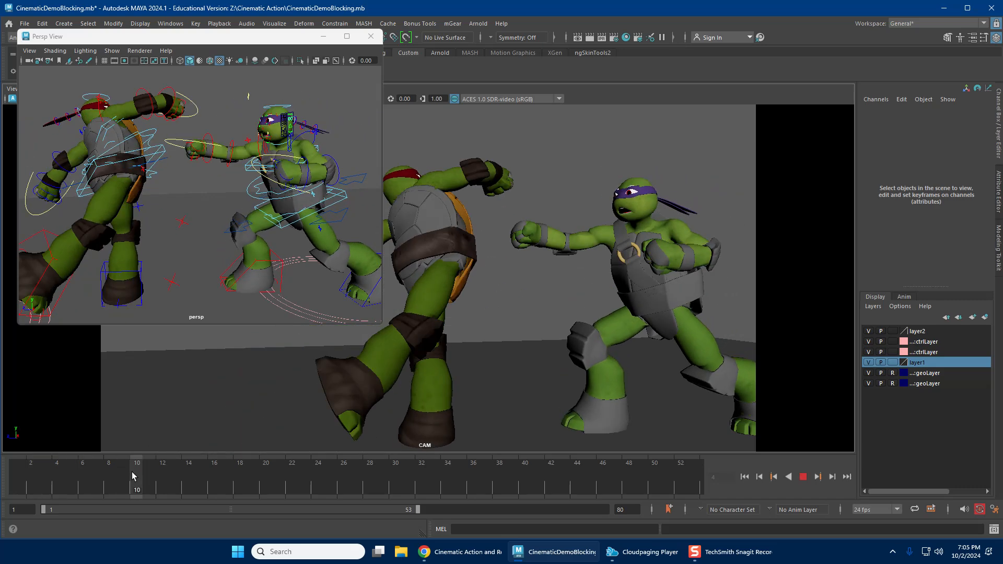
key(Escape)
drag(417, 509, 209, 510)
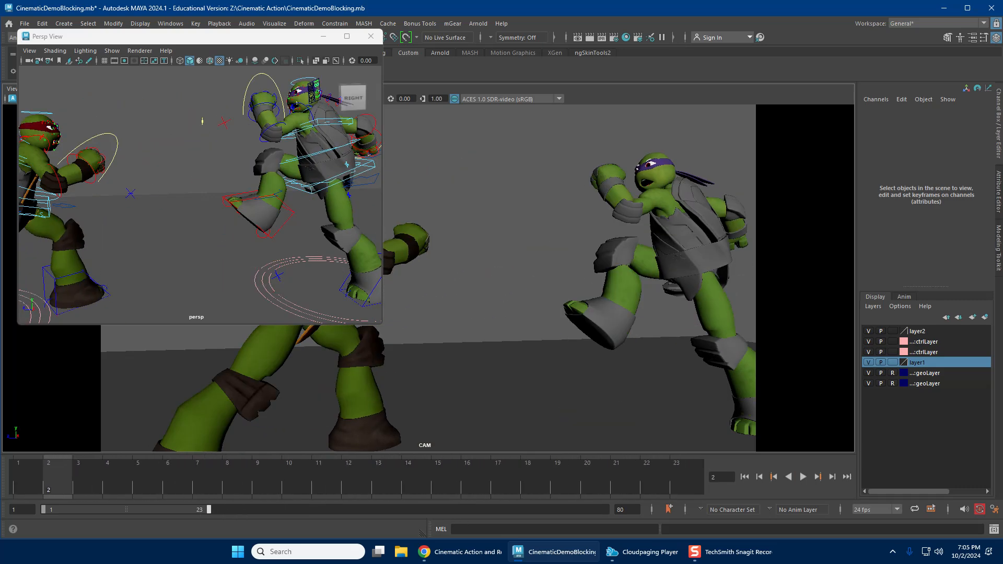
mouse_move(36, 478)
mouse_down()
mouse_move(89, 475)
mouse_move(18, 485)
mouse_up()
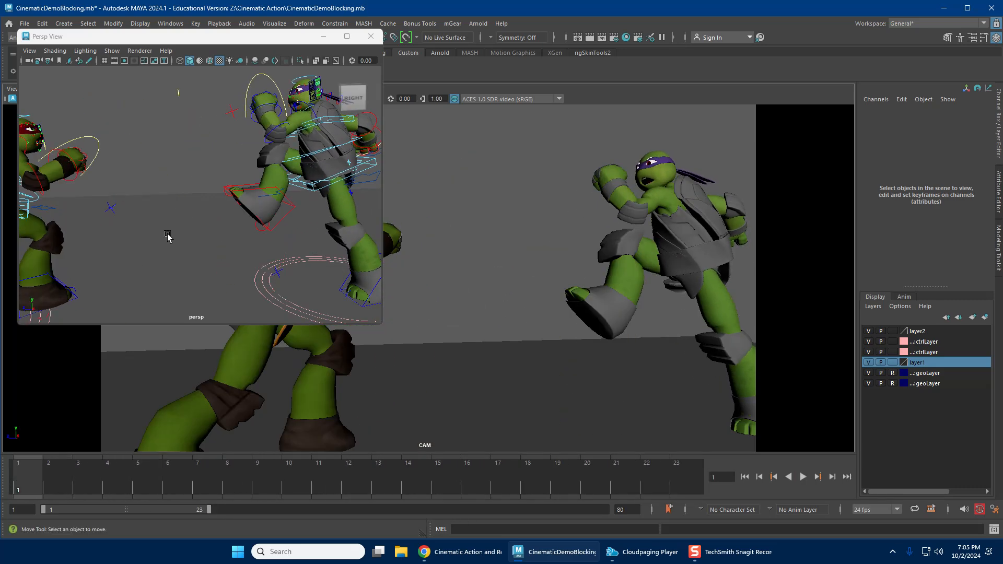
Hide Donatello's control layer and select all of Raphael's controls in the persp view.
alt+middle_drag(167, 233, 303, 225)
scroll(304, 225, down, 8)
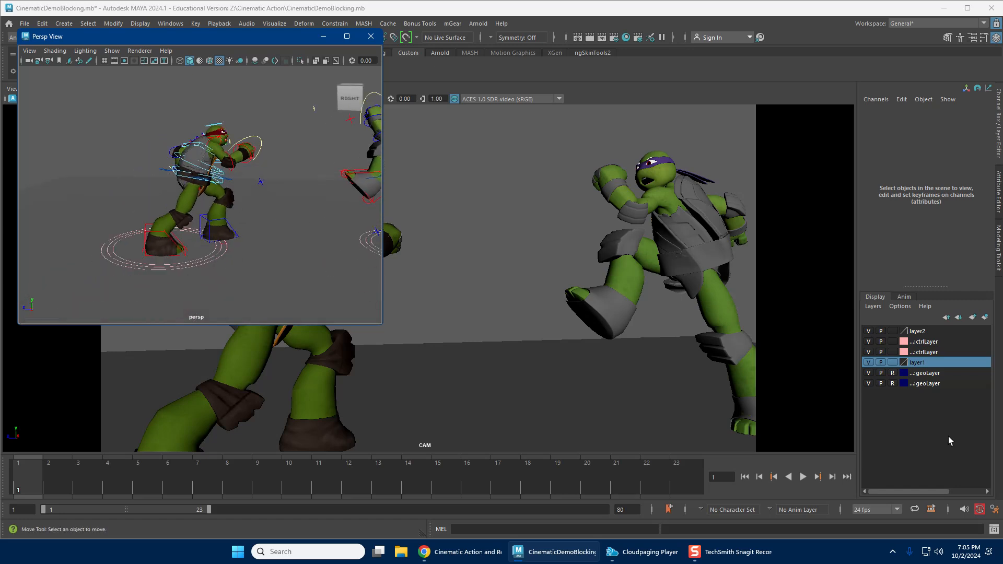
click(868, 350)
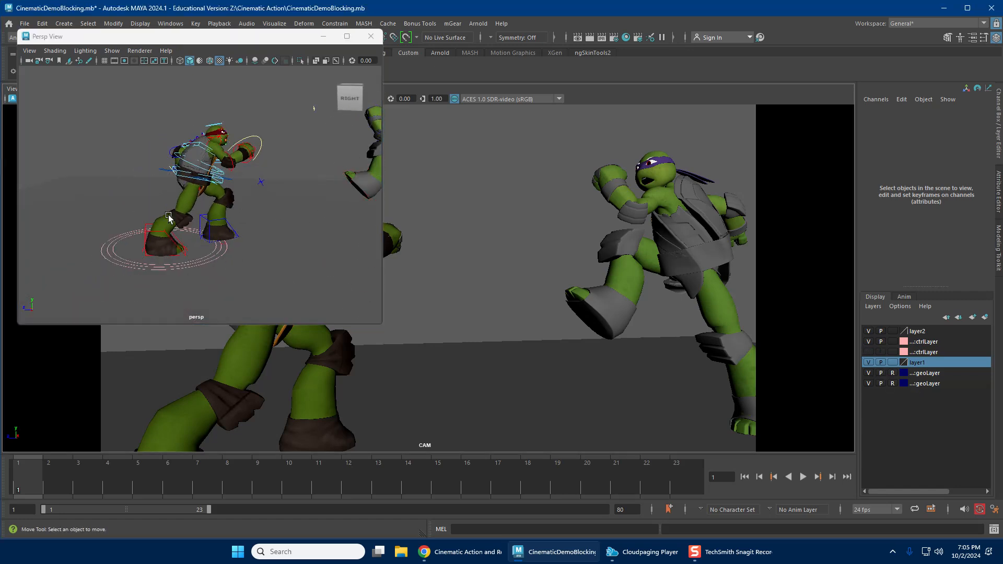
drag(96, 96, 316, 324)
Shorten the playback range to frames 1–12 and play Raphael's opening moves.
drag(38, 462, 348, 471)
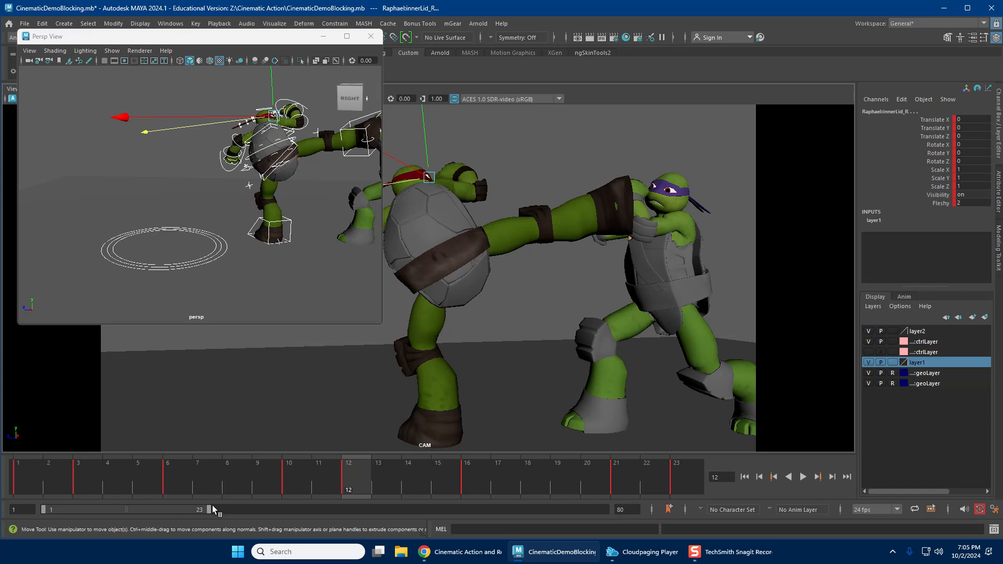
drag(208, 510, 139, 509)
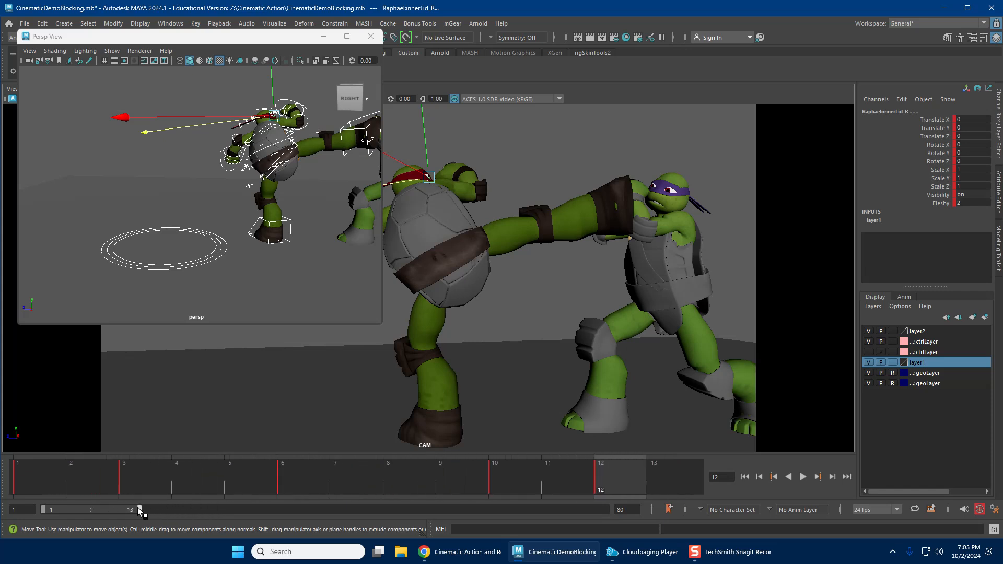
key(alt+v)
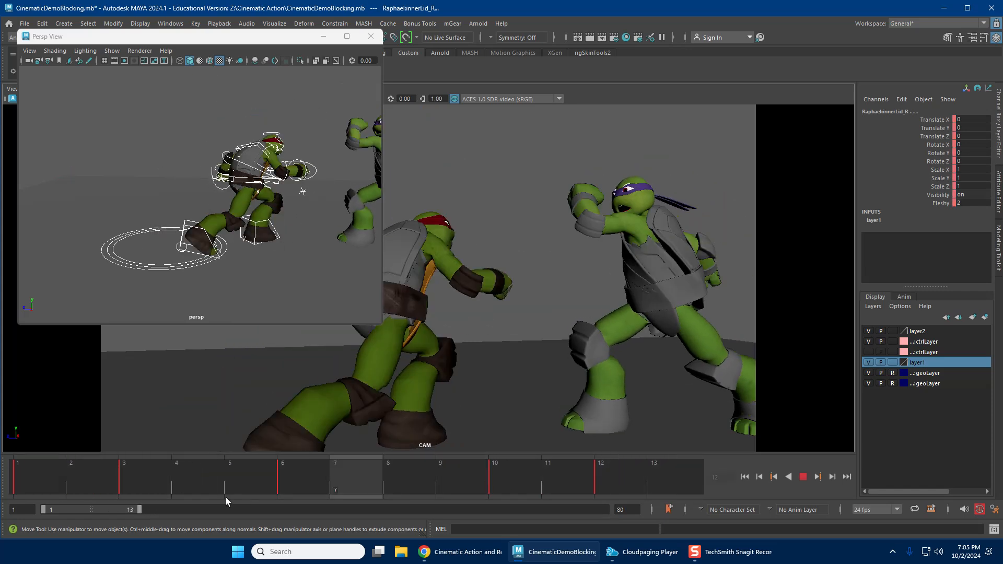
key(alt+v)
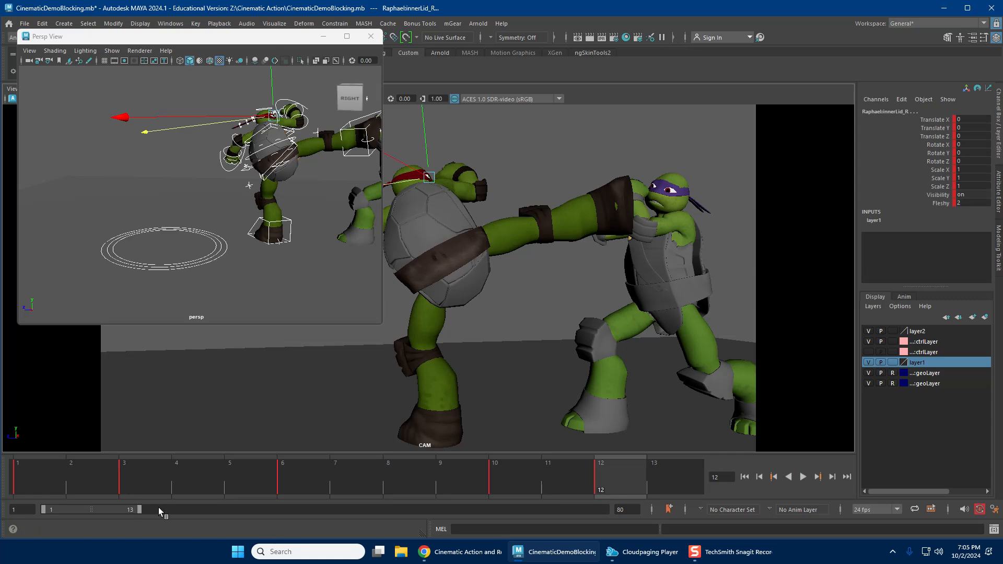
drag(140, 511, 132, 509)
key(alt+v)
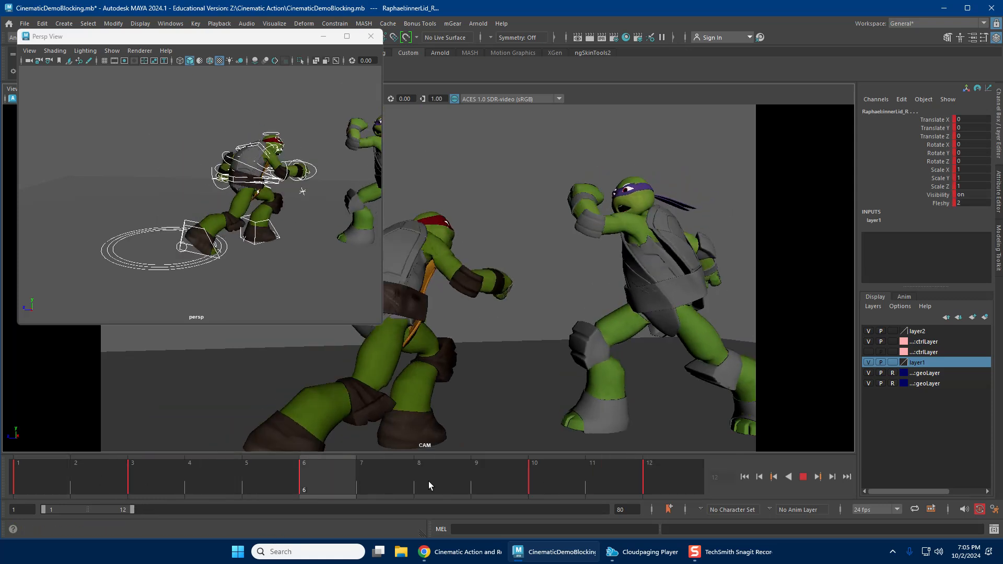
key(alt+v)
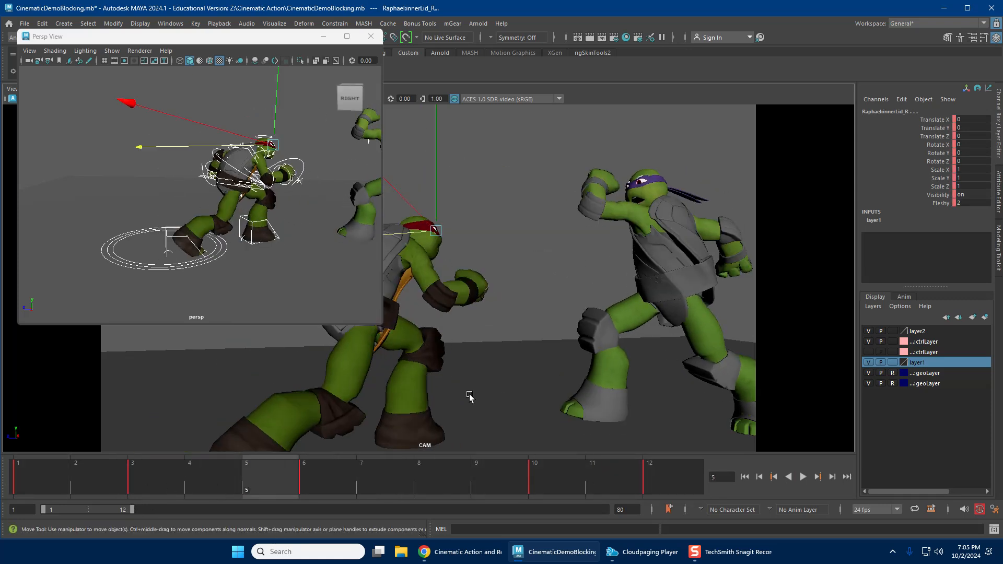
Select Raphael's RootX_M control and scrub the opening frames from a low side view to examine the body's movement.
scroll(375, 114, up, 4)
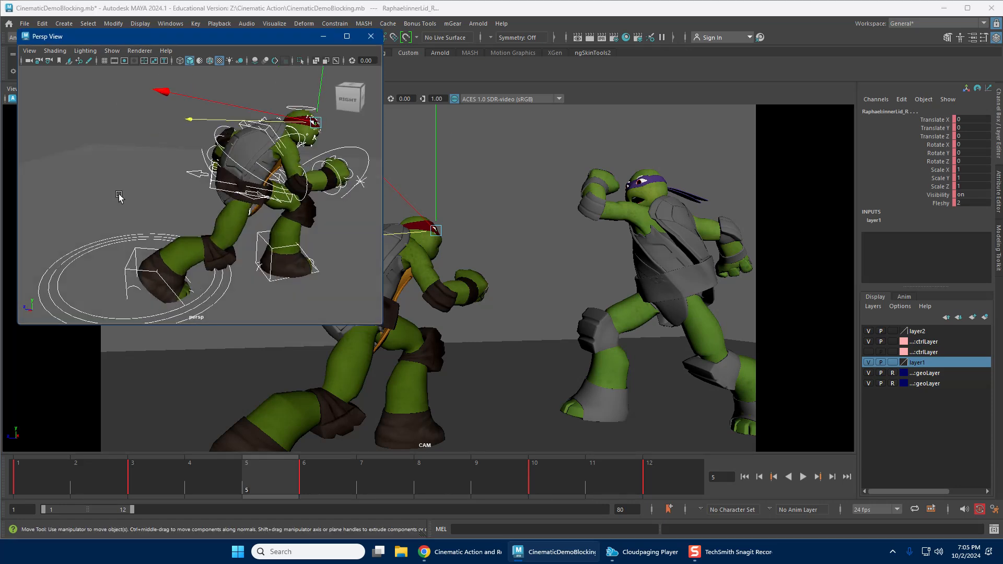
click(173, 198)
drag(138, 464, 201, 464)
click(136, 166)
alt+drag(214, 272, 245, 233)
alt+right_drag(246, 233, 212, 249)
drag(47, 479, 204, 459)
drag(95, 453, 288, 448)
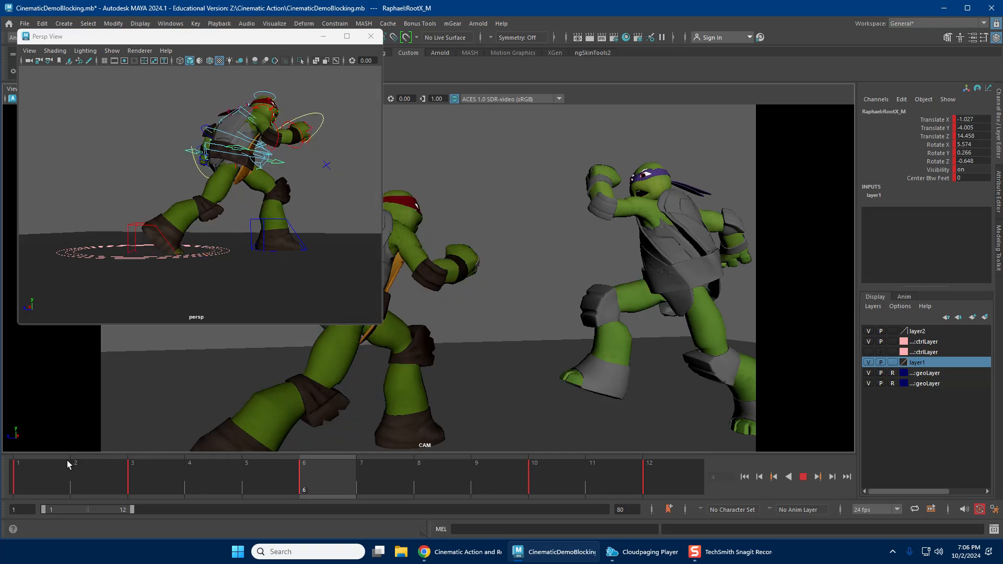
Set the root control's Translate Y to about -1.537 at frame 3, and play back the opening moves.
click(62, 464)
alt+drag(213, 201, 267, 213)
drag(46, 473, 157, 464)
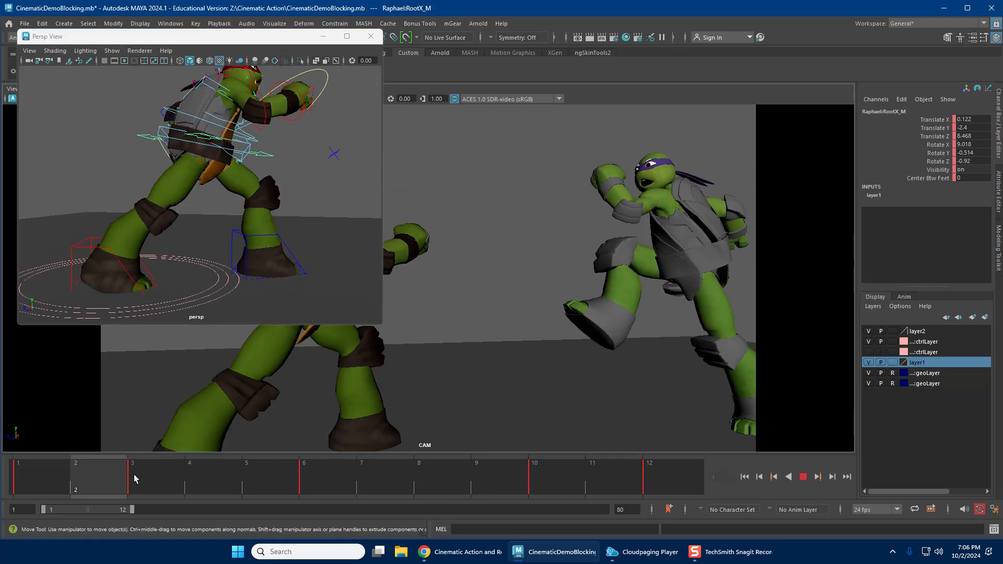
click(940, 128)
mouse_move(270, 211)
middle_down()
mouse_move(277, 225)
mouse_move(287, 220)
mouse_move(283, 201)
middle_up()
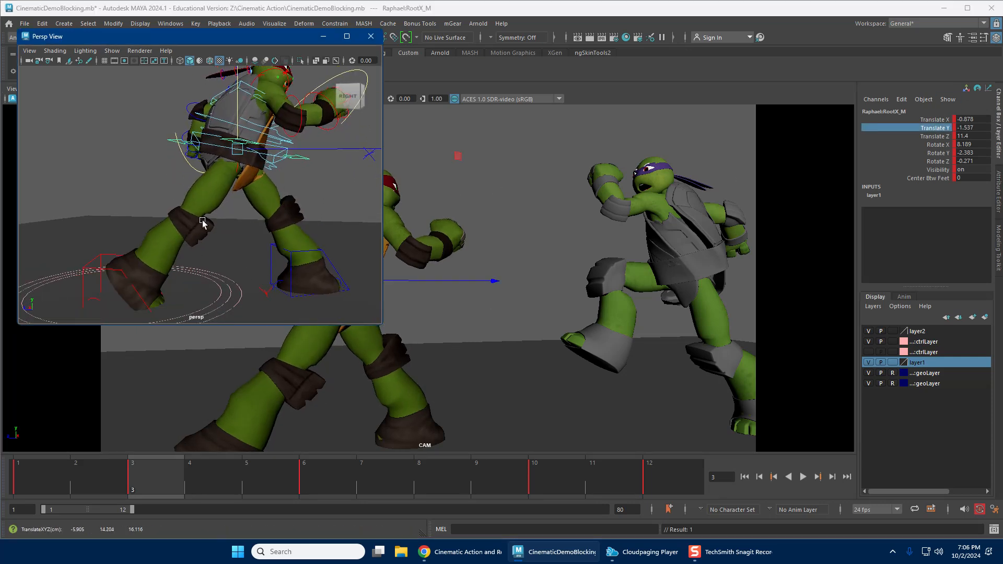
click(62, 496)
key(alt+v)
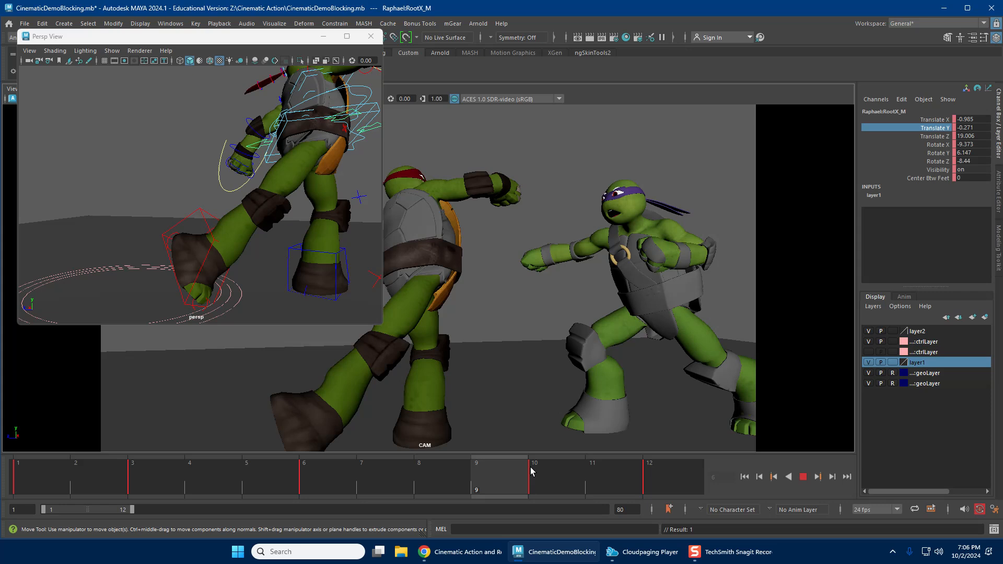
Add a key for Raphael's root control at frame 8 and play back the opening moves.
drag(531, 467, 450, 474)
alt+right_drag(229, 177, 133, 171)
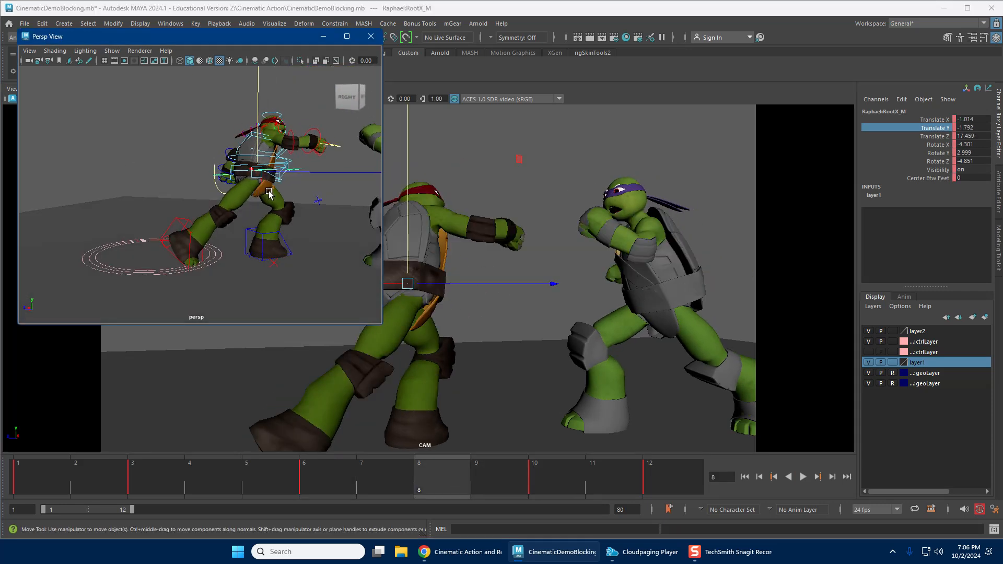
alt+right_drag(269, 193, 125, 124)
drag(292, 282, 292, 283)
drag(325, 479, 437, 475)
drag(309, 481, 437, 477)
alt+right_drag(224, 220, 188, 180)
click(189, 180)
alt+drag(188, 180, 367, 213)
click(364, 179)
key(alt+v)
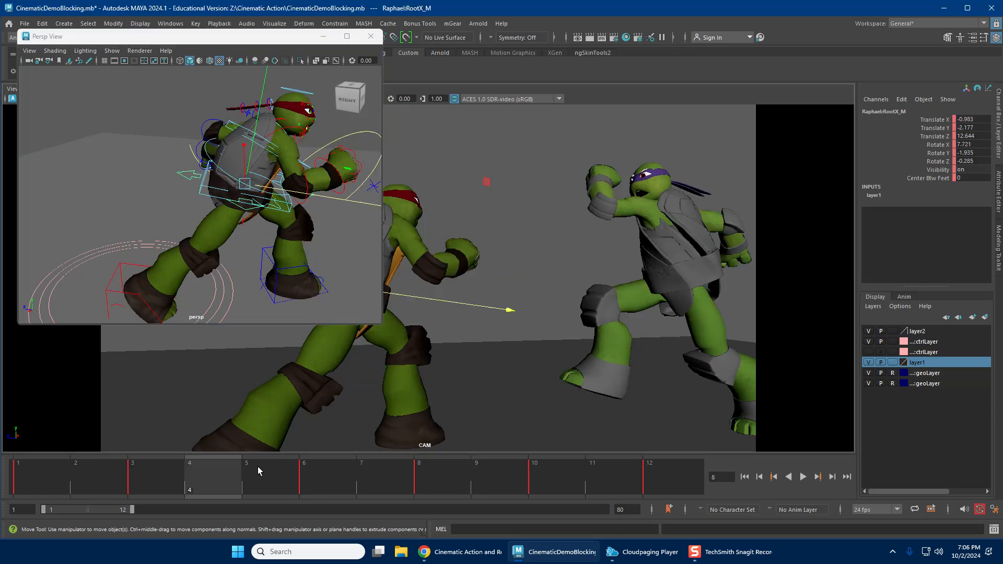
At frame 8, adjust Raphael's root control to Rotate X 3.247, Translate Y -2.216 and Translate Z 18.287, and scrub the motion.
alt+drag(235, 266, 257, 253)
key(e)
drag(97, 128, 112, 105)
key(w)
drag(273, 180, 280, 183)
drag(338, 480, 557, 473)
Select Raphael's left leg IK control and scrub frames 6 to 10 to examine the planted foot.
click(363, 486)
click(277, 253)
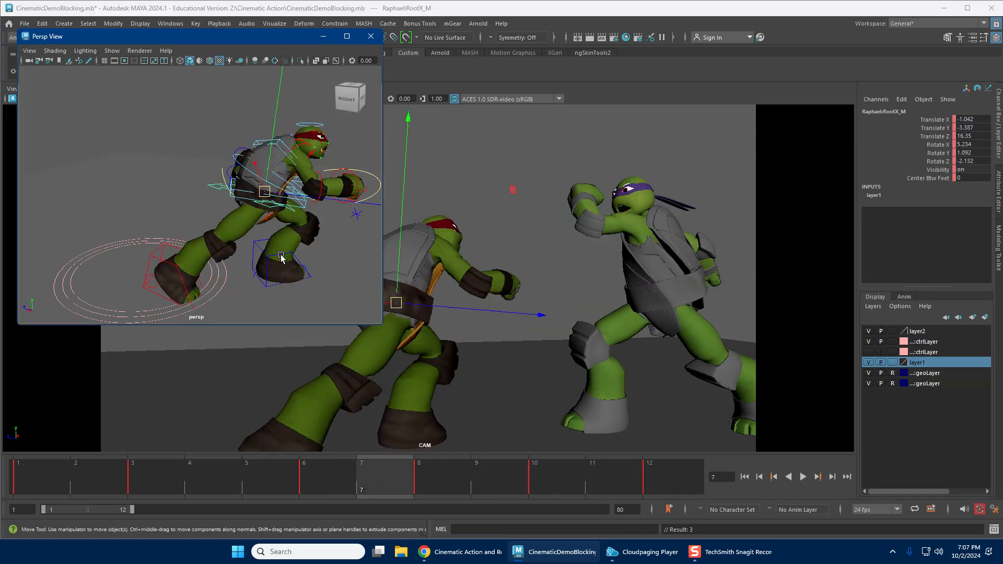
drag(319, 464, 349, 478)
key(alt+v)
drag(429, 470, 538, 486)
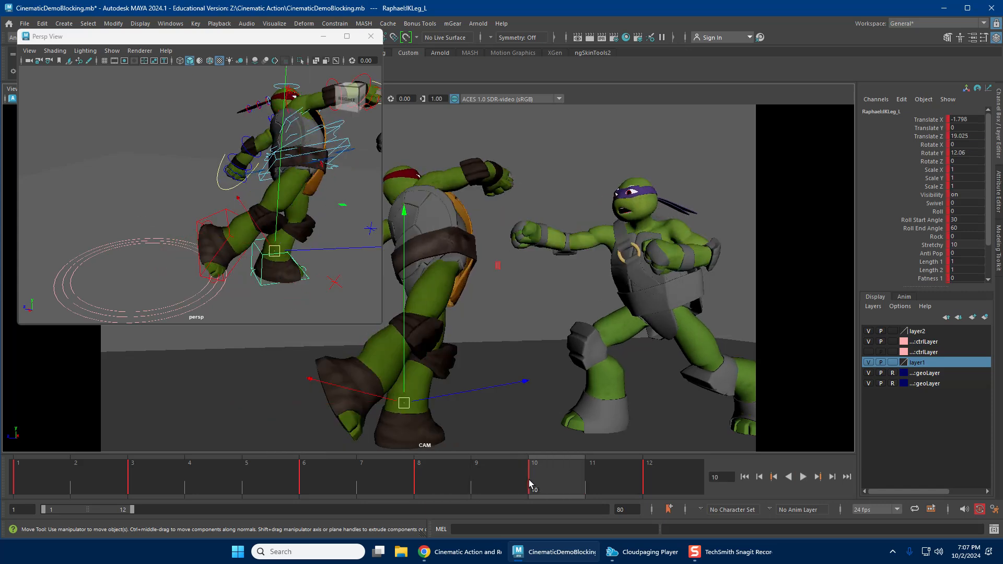
click(429, 476)
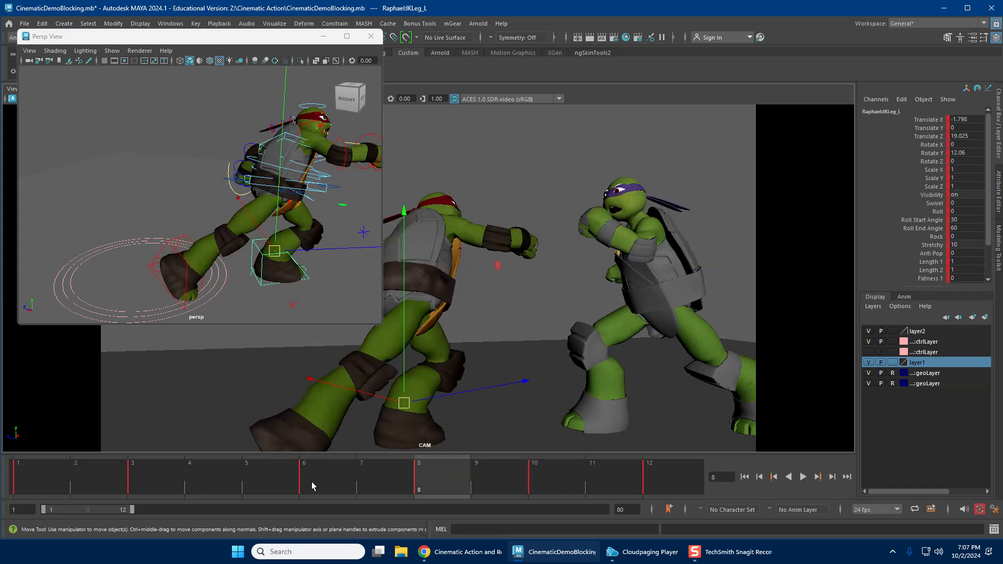
Delete the left leg IK control's key at frame 10 and play back the foot's motion into the kick.
drag(312, 485, 446, 474)
key(alt+v)
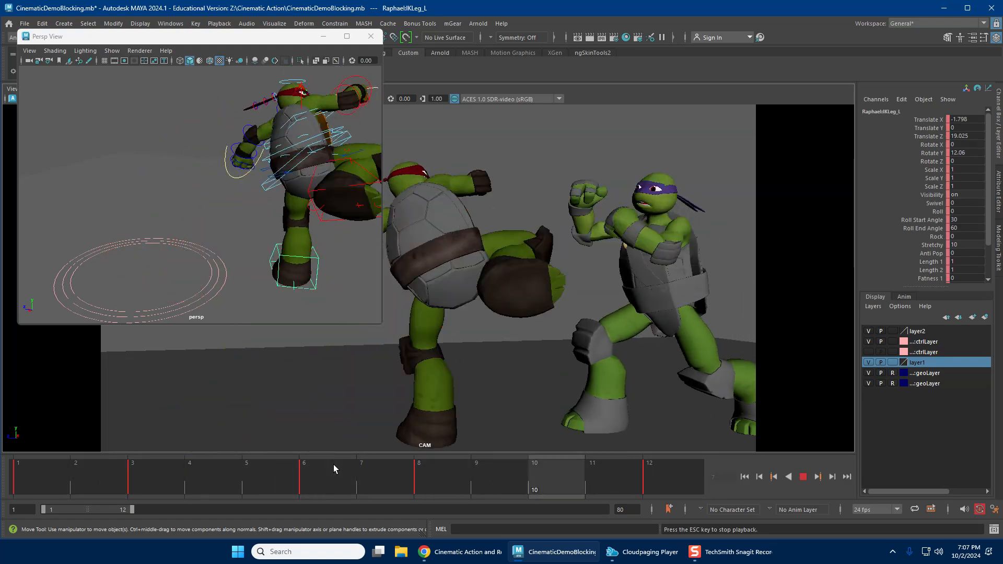
click(618, 463)
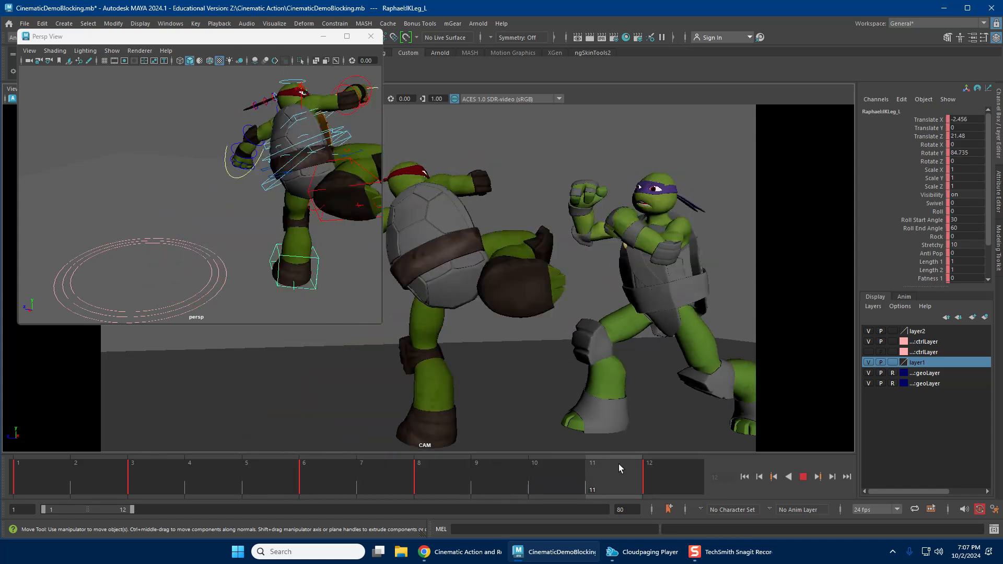
drag(619, 464, 517, 480)
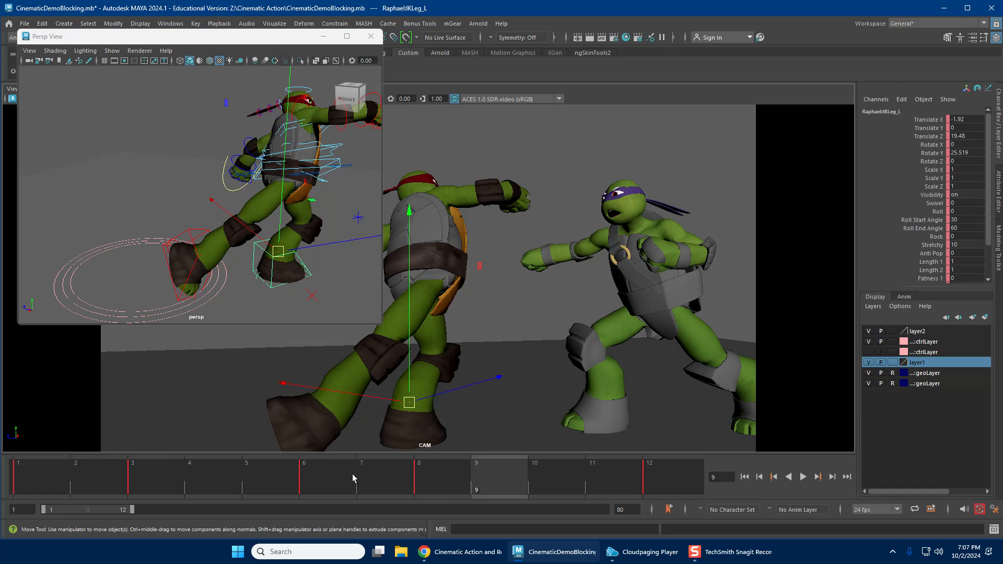
key(alt+v)
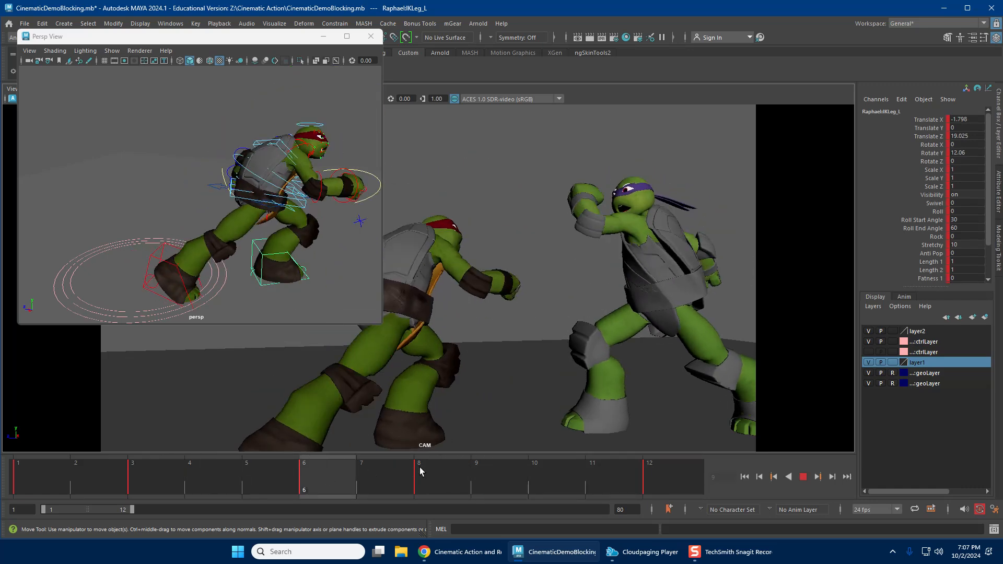
Play and scrub the opening frames from a low side view to examine how Raphael's left foot moves between frames 1 and 3.
click(287, 485)
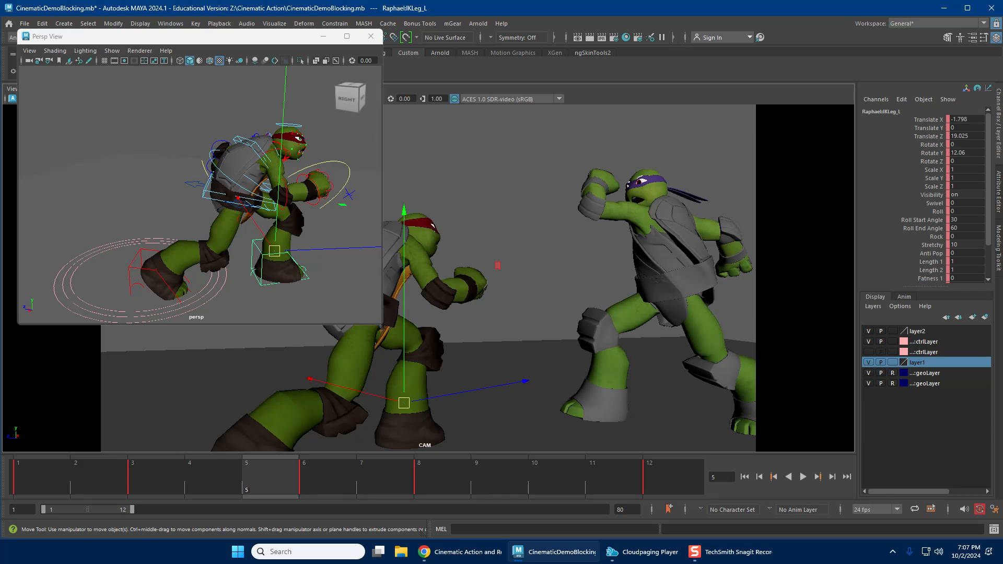
key(alt+v)
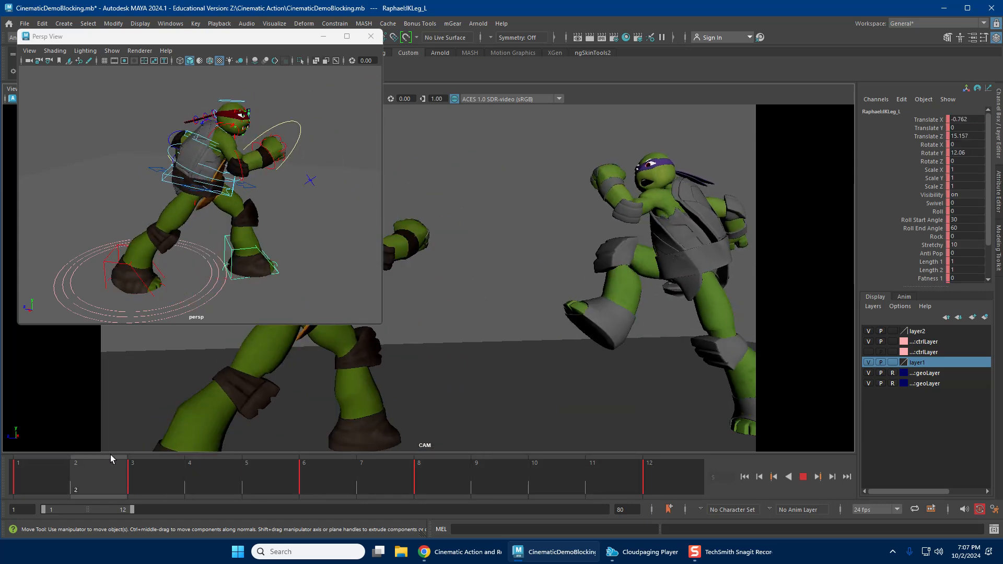
key(alt+v)
alt+drag(317, 190, 246, 228)
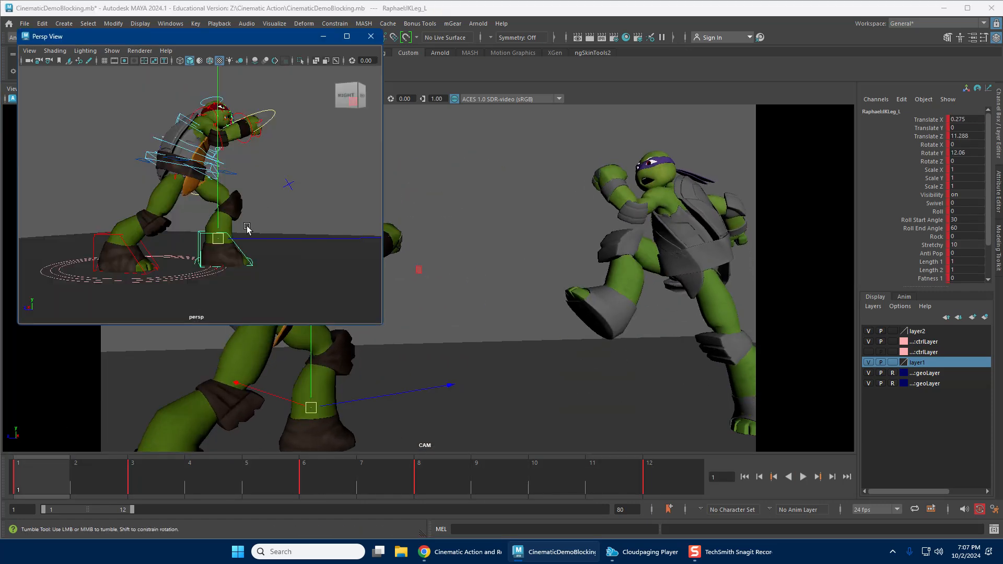
alt+right_drag(246, 229, 371, 210)
click(195, 275)
click(196, 273)
alt+right_drag(222, 271, 152, 298)
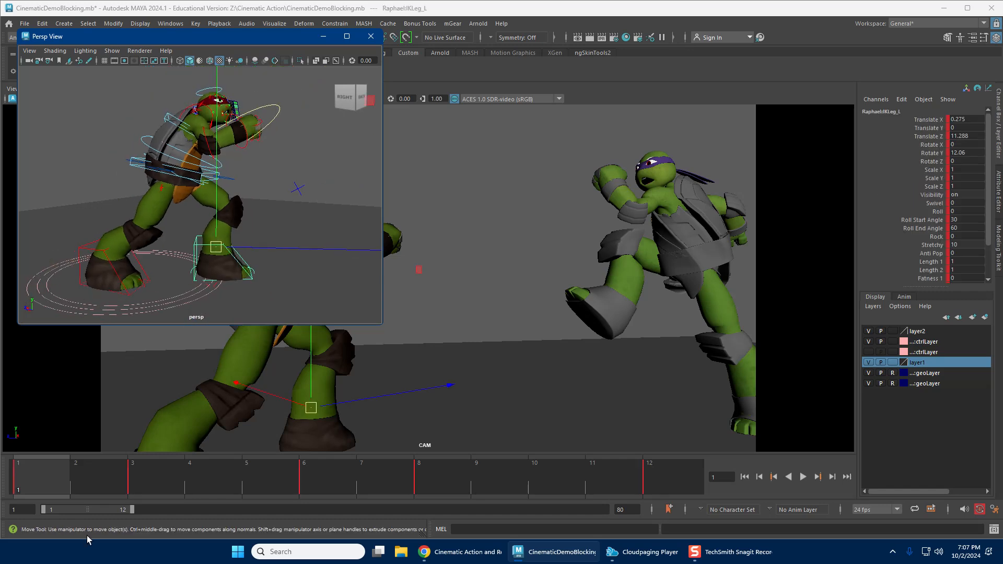
click(68, 477)
key(alt+v)
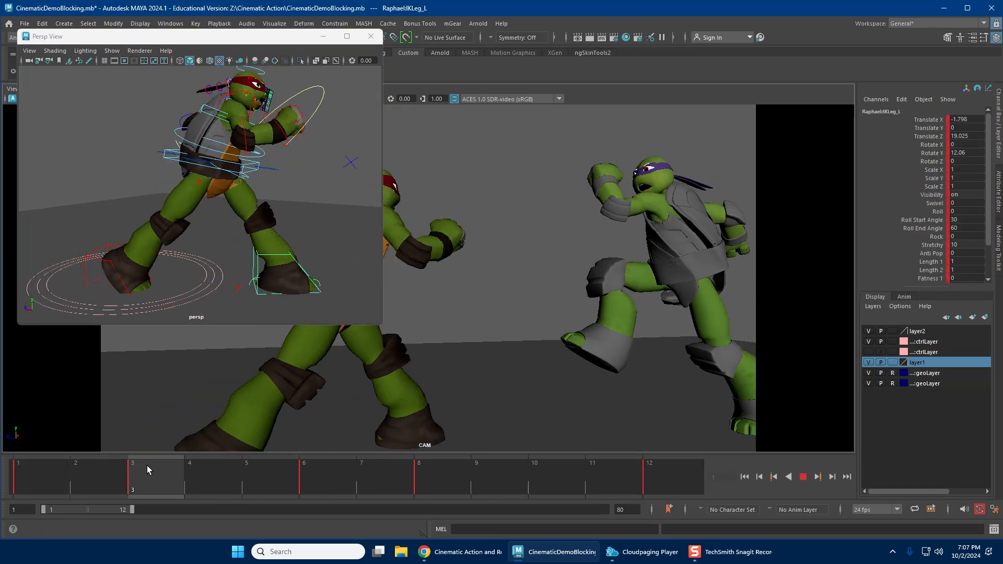
key(alt+v)
alt+drag(285, 219, 262, 214)
key(alt+v)
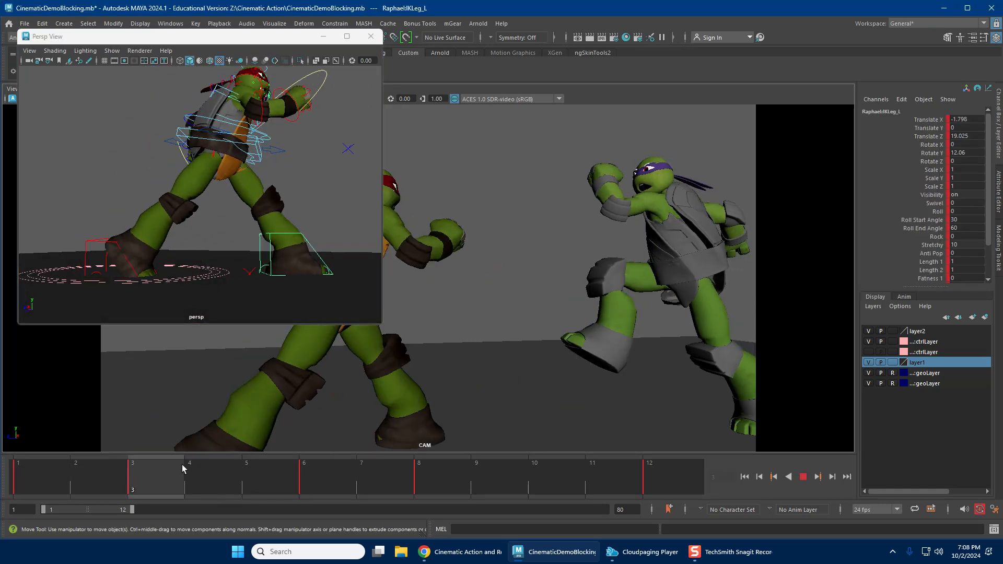
At frame 3, lift Raphael's left foot to Translate Y 4.711 and Translate Z 17.42, with Rotate X at -24.188.
key(alt+v)
drag(281, 206, 281, 170)
key(e)
drag(98, 174, 102, 219)
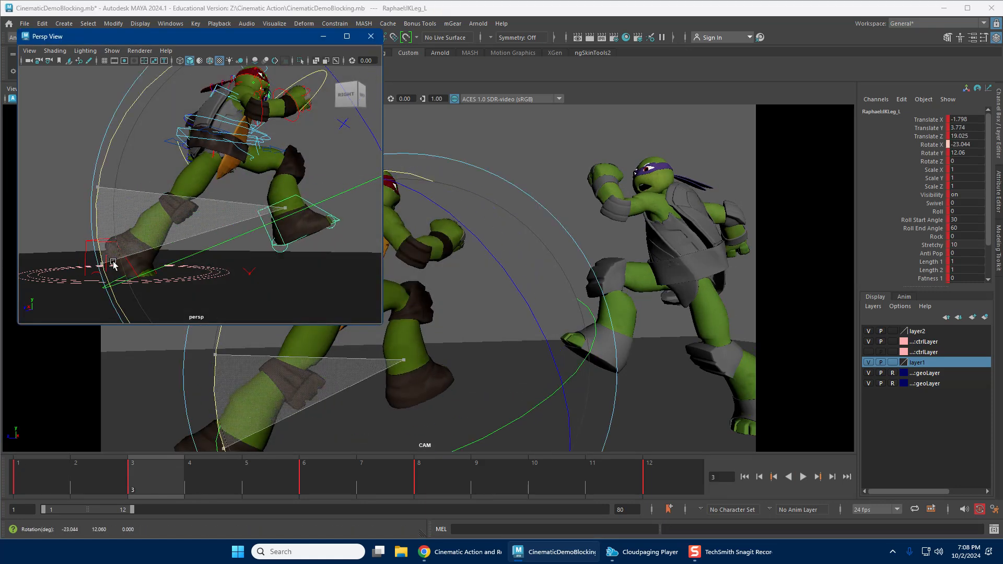
key(w)
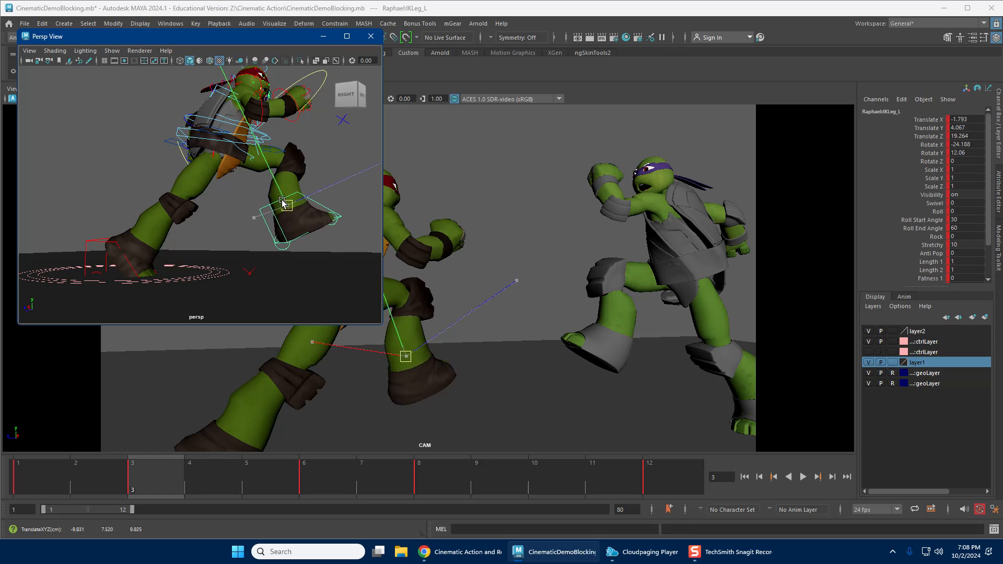
drag(282, 203, 268, 199)
Key the left foot planted on the ground at frame 4 and scrub through the step.
mouse_move(39, 465)
mouse_down()
mouse_move(286, 459)
mouse_move(299, 470)
mouse_move(200, 478)
mouse_move(306, 475)
mouse_move(184, 483)
mouse_move(237, 486)
mouse_up()
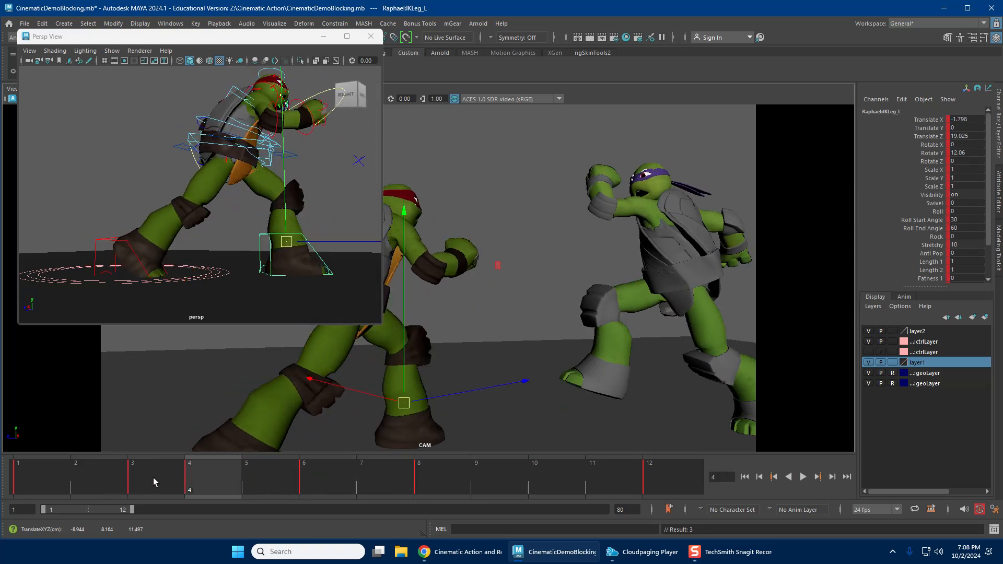
drag(153, 478, 173, 481)
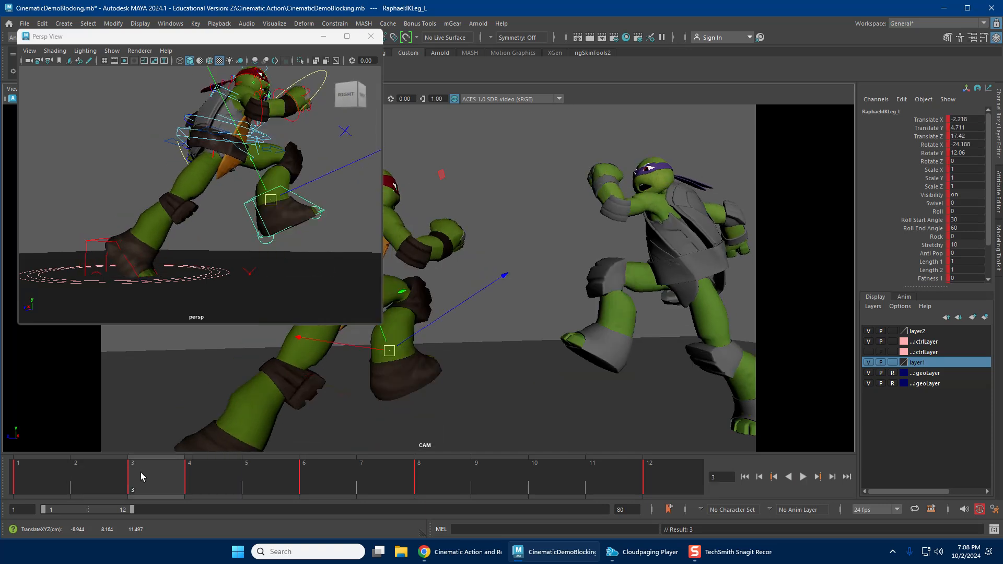
click(86, 478)
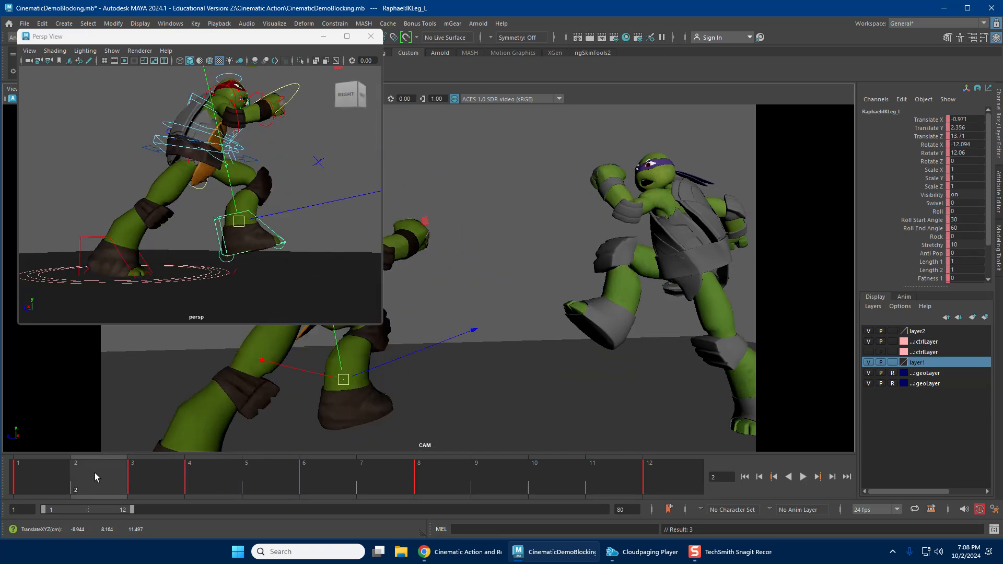
Shift the left foot's lifted key to frame 2 and repose it at Translate Y 3.716, Translate Z 14.492 and Rotate X 48.177.
drag(148, 480, 88, 482)
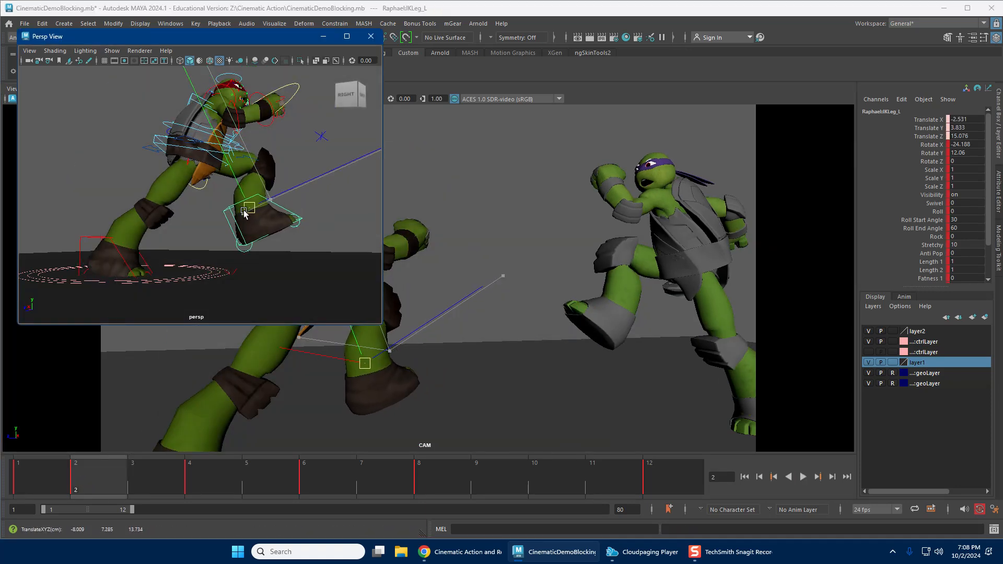
key(e)
drag(57, 155, 267, 123)
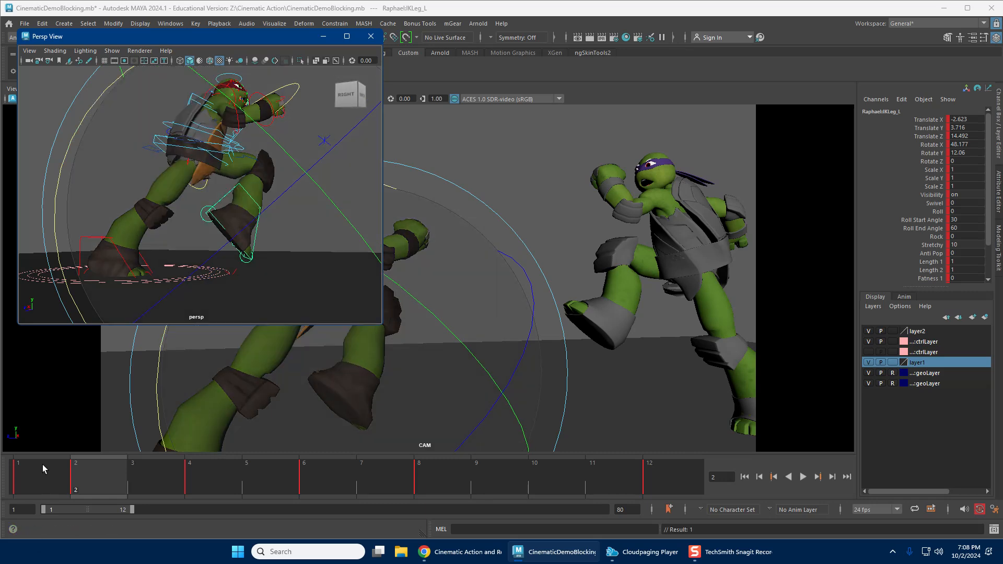
Set the left foot's Rotate Y to about 11.55 at frame 4 and play back the step.
drag(43, 468, 187, 477)
click(293, 231)
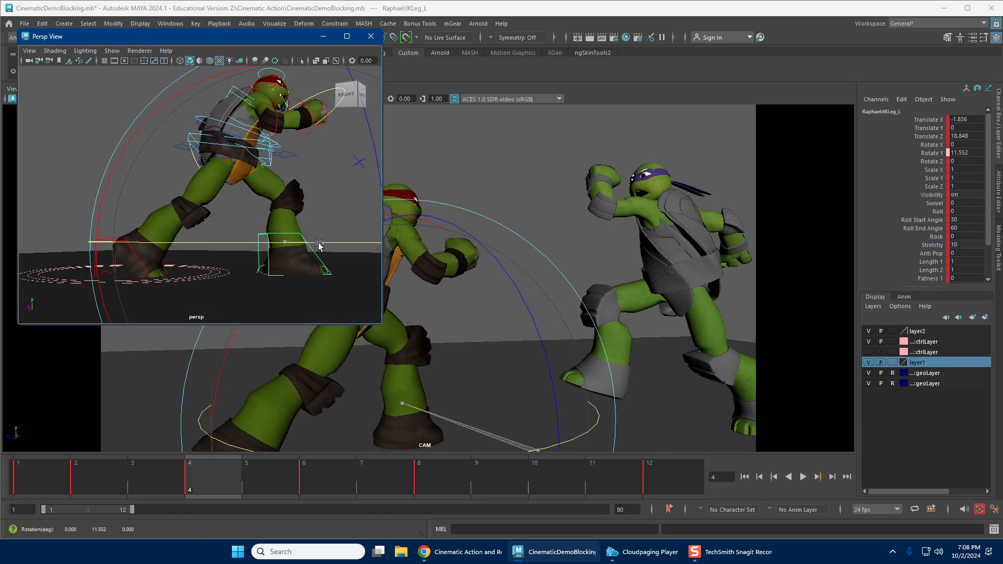
key(alt+v)
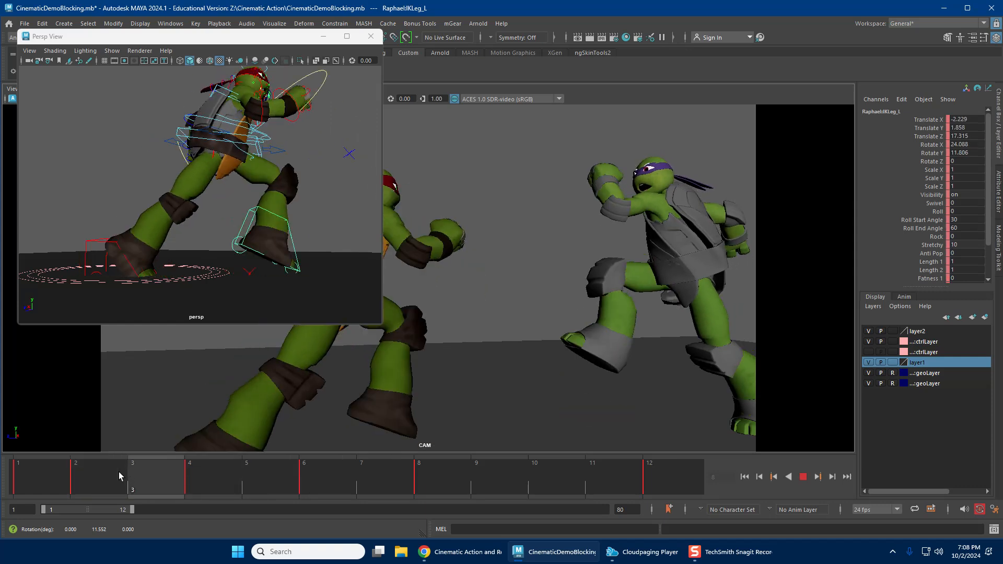
At frame 2, tilt the lifted left foot's toes up to Rotate X -14.56, adjust its position, and play back the step.
click(118, 472)
key(e)
drag(54, 209, 199, 308)
key(w)
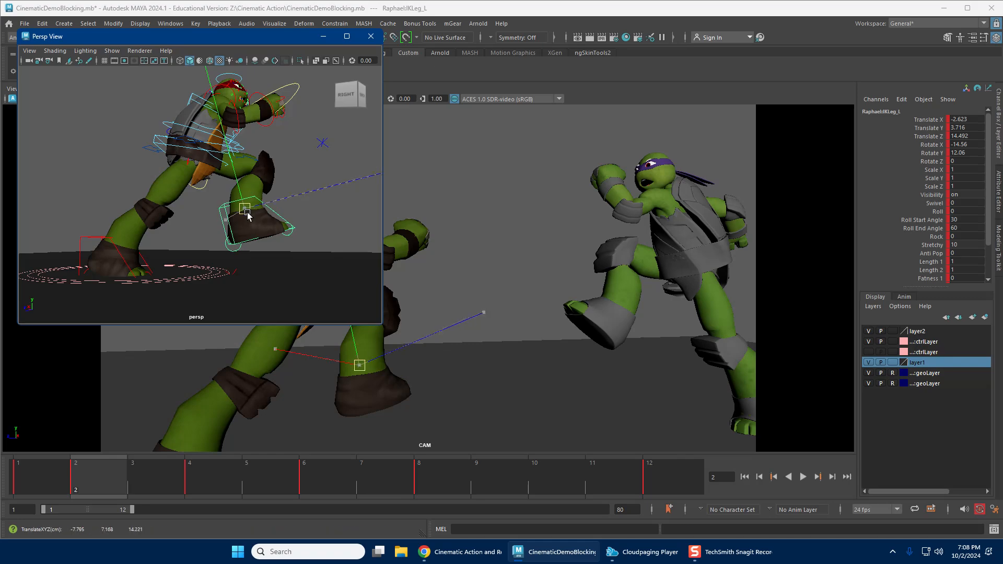
key(alt+v)
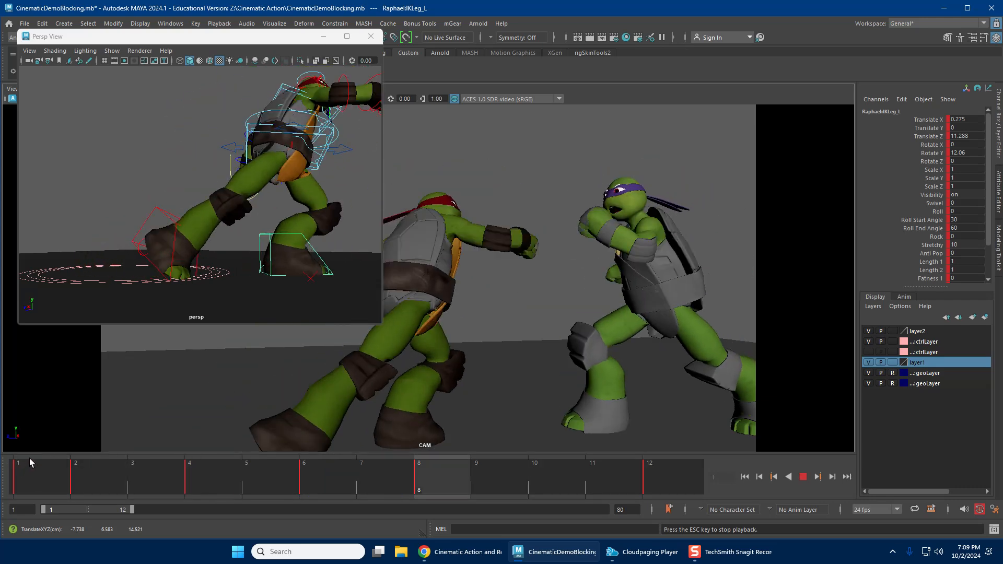
key(Escape)
Select Raphael's root control, move the floating persp view off Raphael in the camera view, and scrub frames 1 to 10.
click(356, 126)
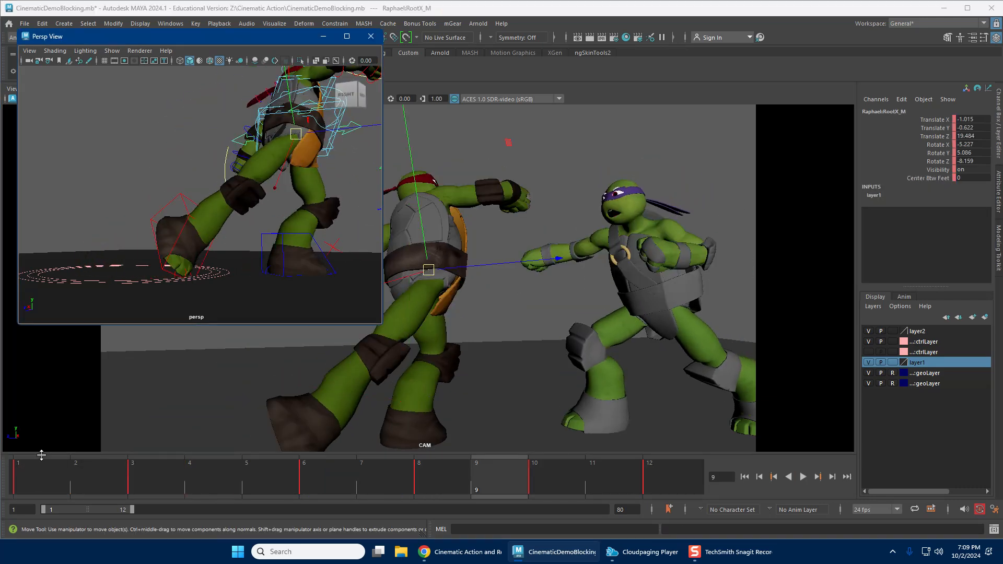
drag(41, 455, 361, 470)
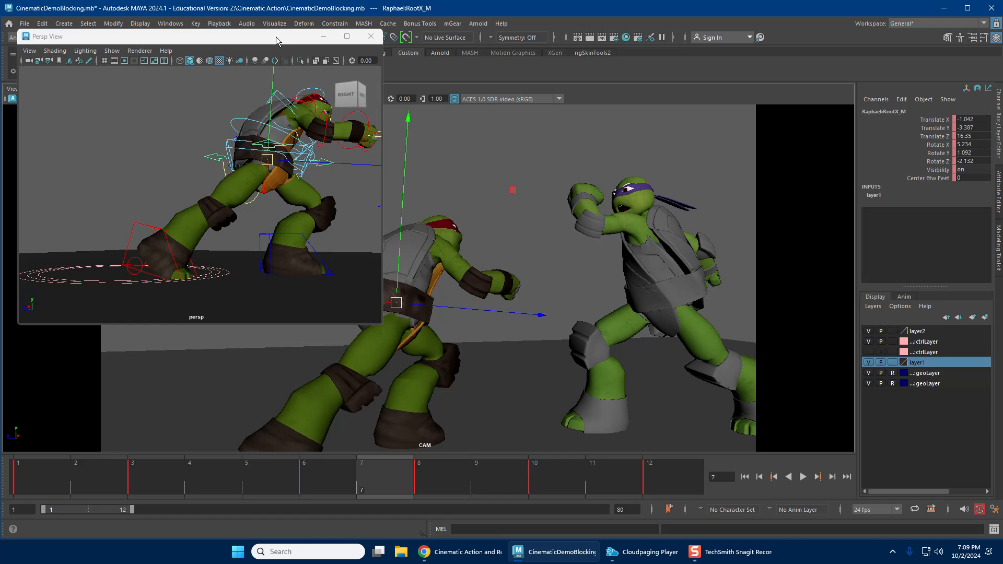
drag(277, 41, 775, 44)
drag(63, 473, 556, 432)
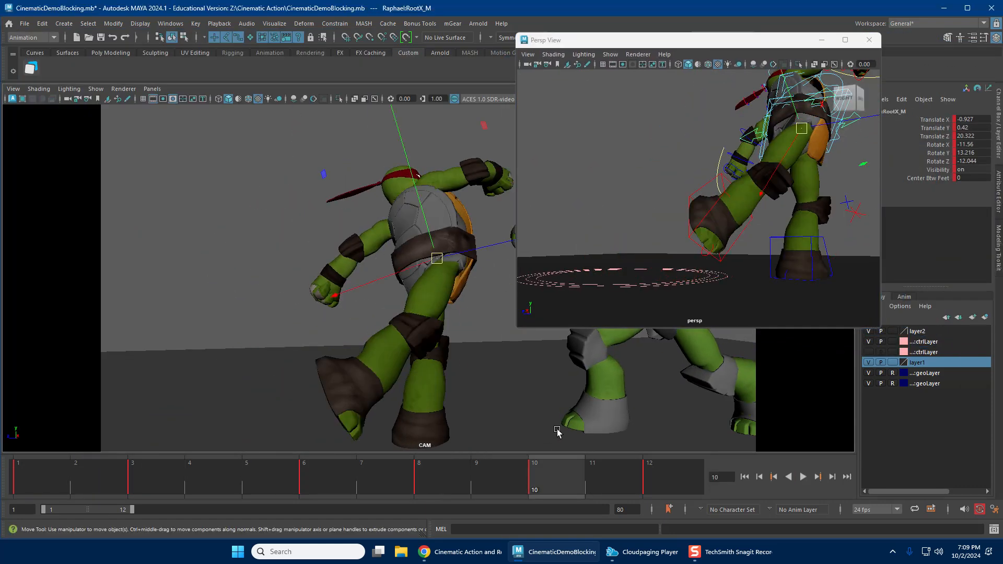
Save the scene and play back the opening frames.
click(25, 24)
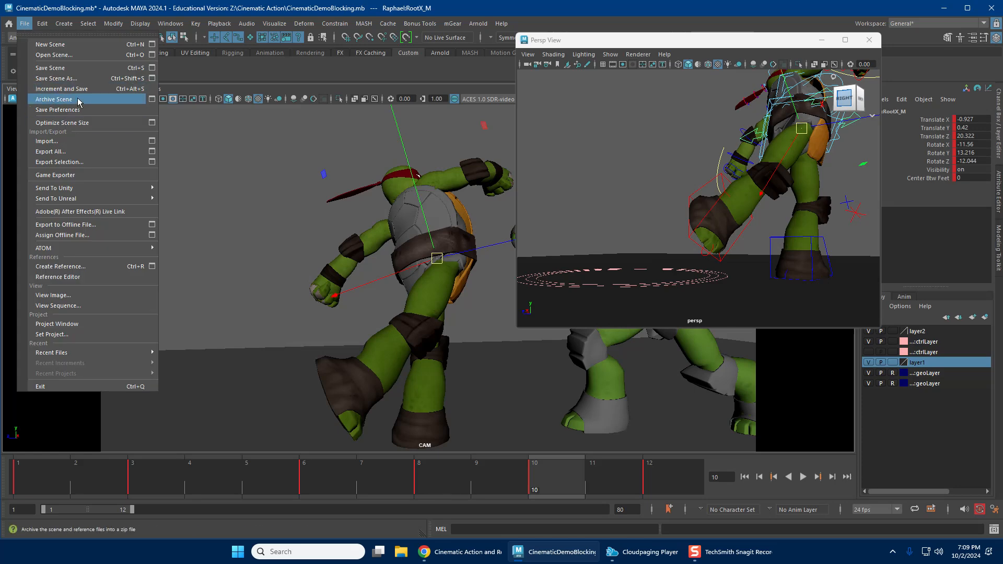
click(78, 72)
key(alt+v)
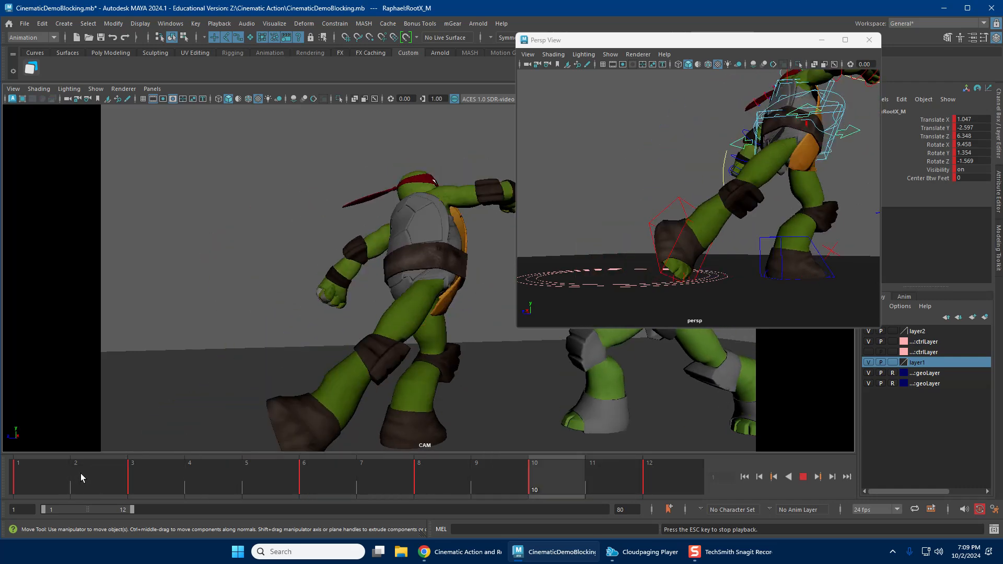
Select Raphael's middle spine control and scrub through frame 10 from the front to examine the torso twist.
drag(271, 474, 194, 450)
alt+drag(696, 183, 602, 214)
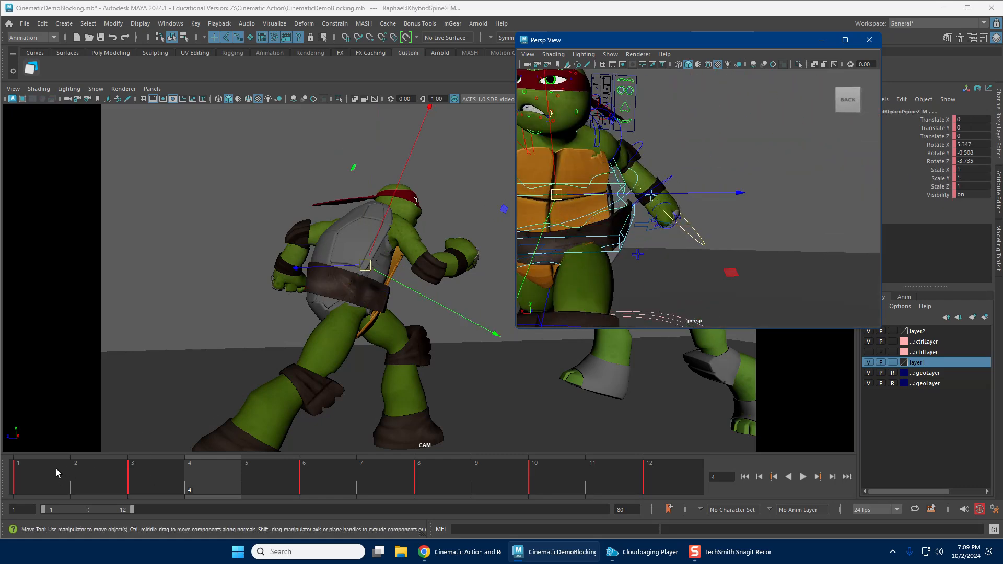
mouse_move(56, 473)
mouse_down()
mouse_move(647, 450)
mouse_move(546, 476)
mouse_move(647, 463)
mouse_move(567, 459)
mouse_up()
alt+right_drag(763, 170, 647, 253)
alt+drag(647, 253, 639, 269)
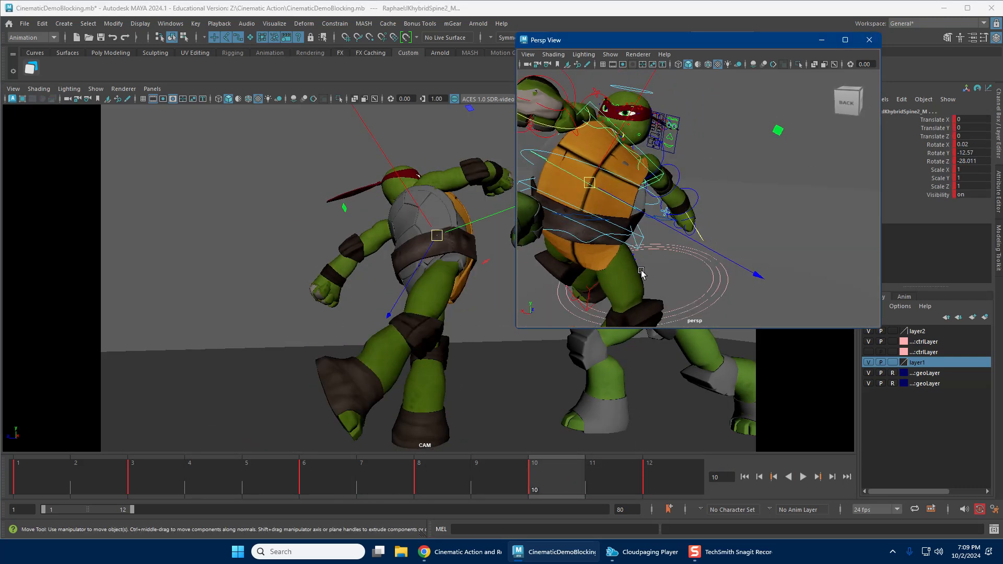
Rotate Raphael's root control at frame 10 to about -17.5, 20.1, -14.8 on X, Y, Z, and play back the result.
click(666, 243)
click(659, 218)
drag(429, 480, 574, 466)
key(e)
drag(381, 358, 408, 389)
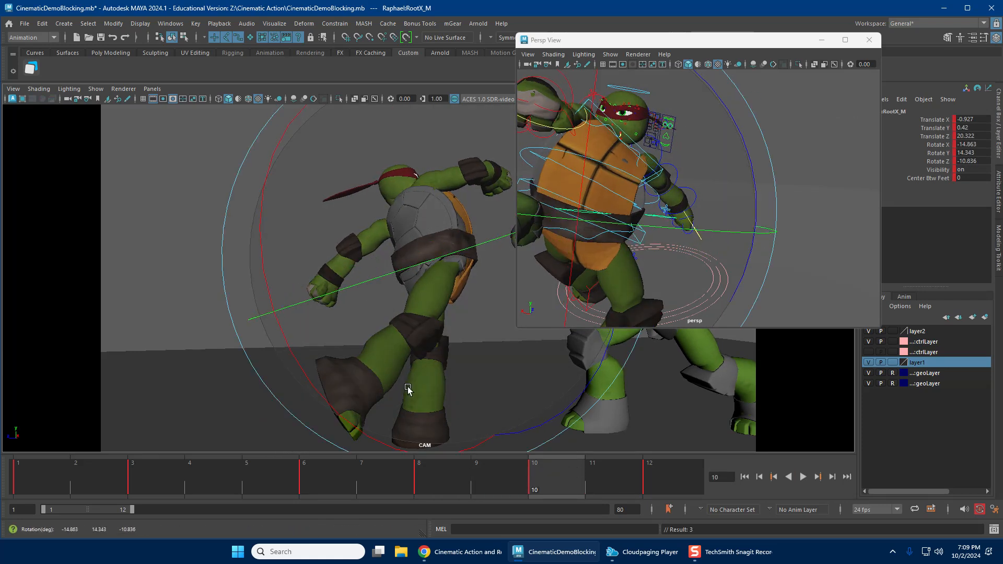
key(alt+v)
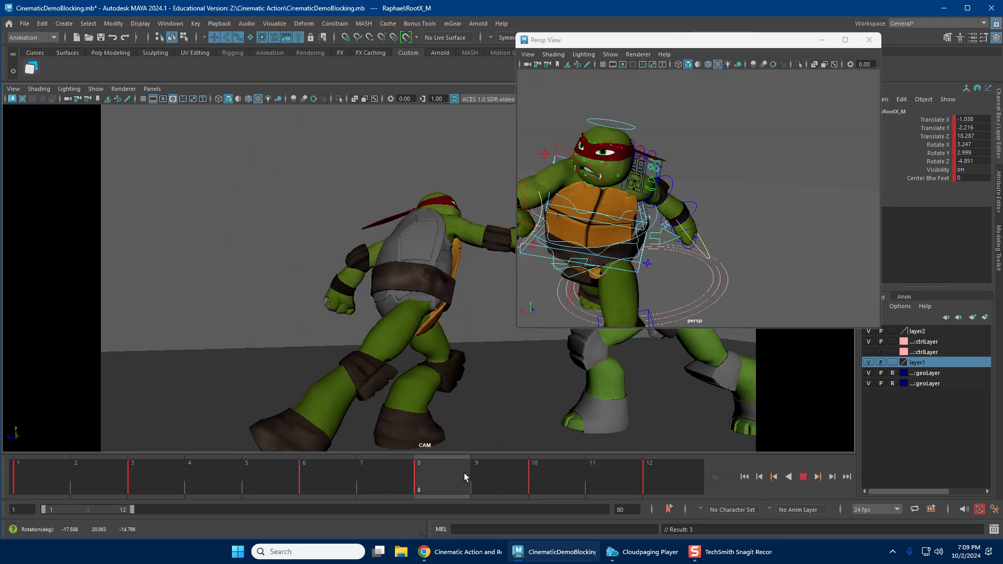
Scrub to frame 12 and play back Raphael's kick from the side in the persp view.
drag(474, 463, 645, 454)
scroll(596, 217, down, 5)
alt+drag(595, 218, 735, 221)
scroll(788, 224, up, 3)
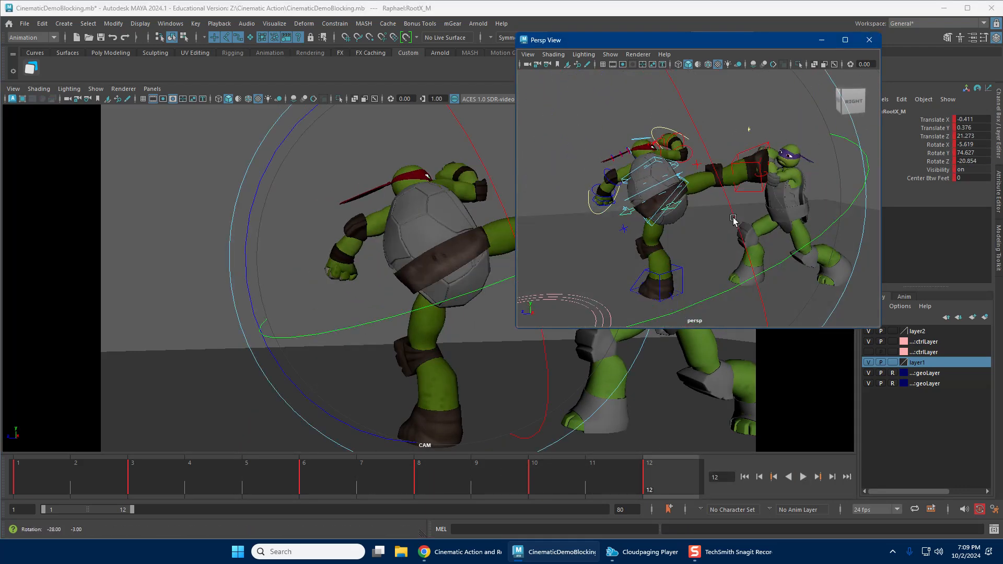
alt+right_drag(735, 222, 790, 228)
key(alt+v)
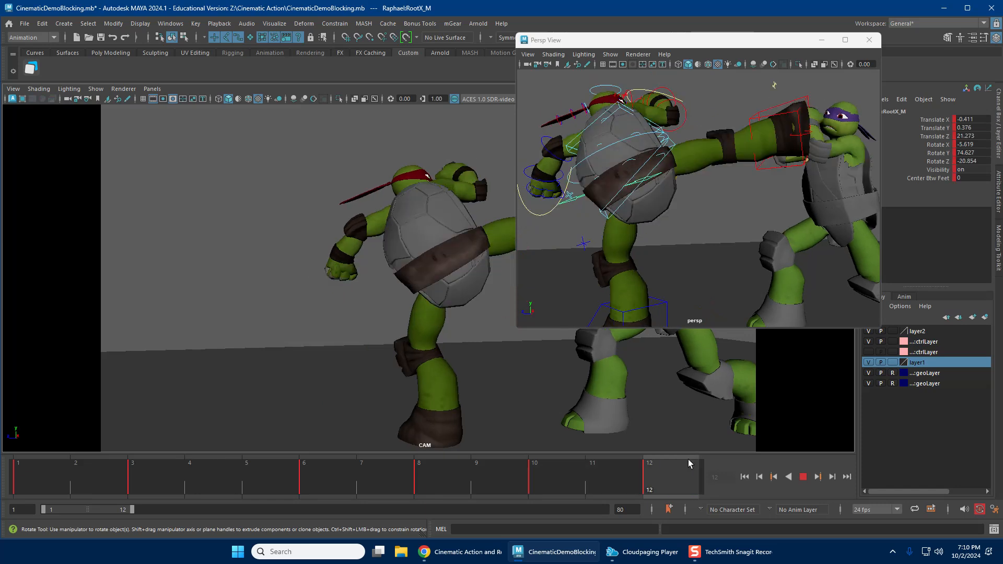
Extend the playback range to frame 18 and play it back.
key(alt+v)
drag(134, 510, 175, 509)
key(alt+v)
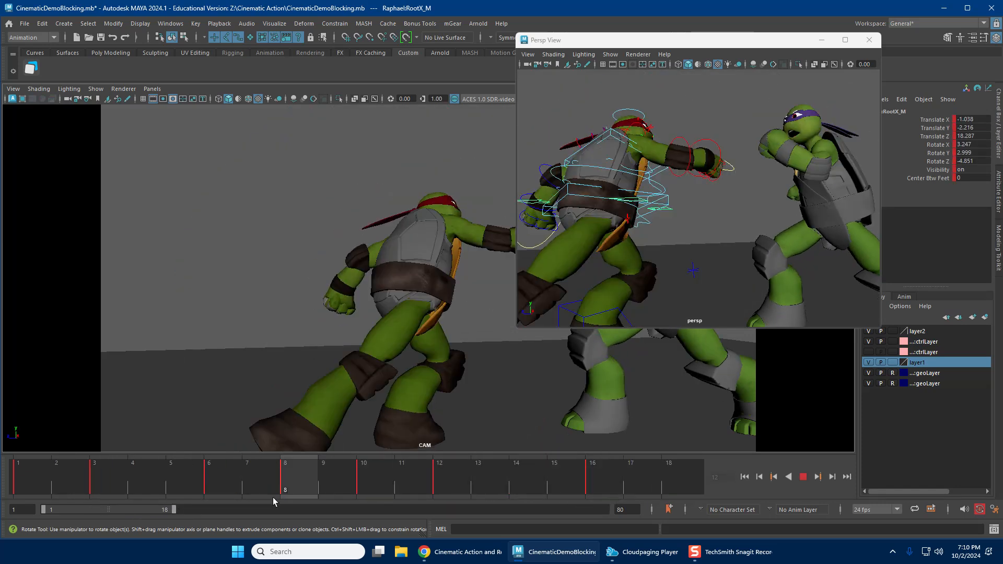
Try rotating Raphael's root control at frame 16 to about -5.2, 75.6, -21.1 on X, Y, Z.
drag(673, 252, 677, 252)
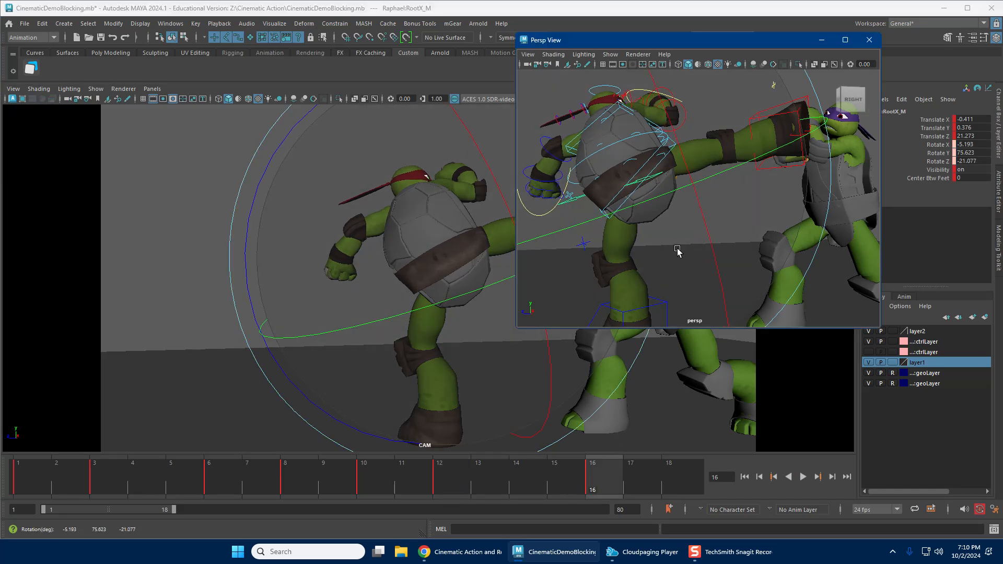
key(alt+v)
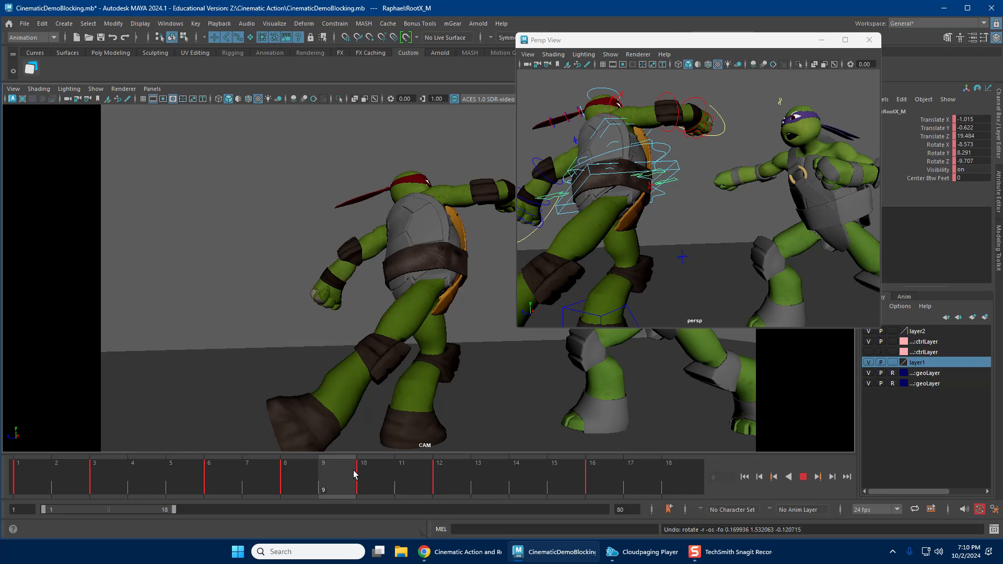
Return to frame 12, move the floating persp view clear of the channel values, and play back the kick.
click(450, 460)
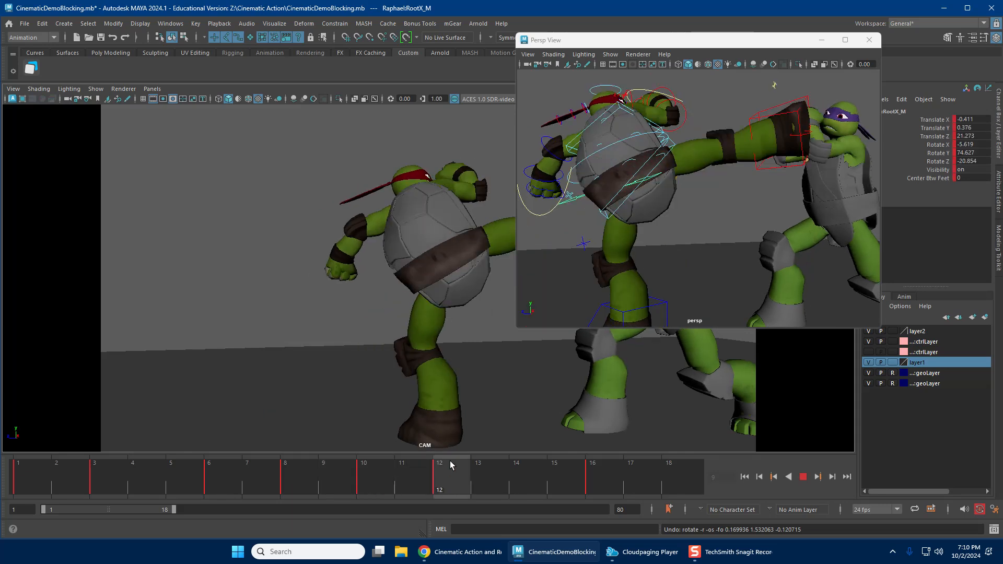
key(e)
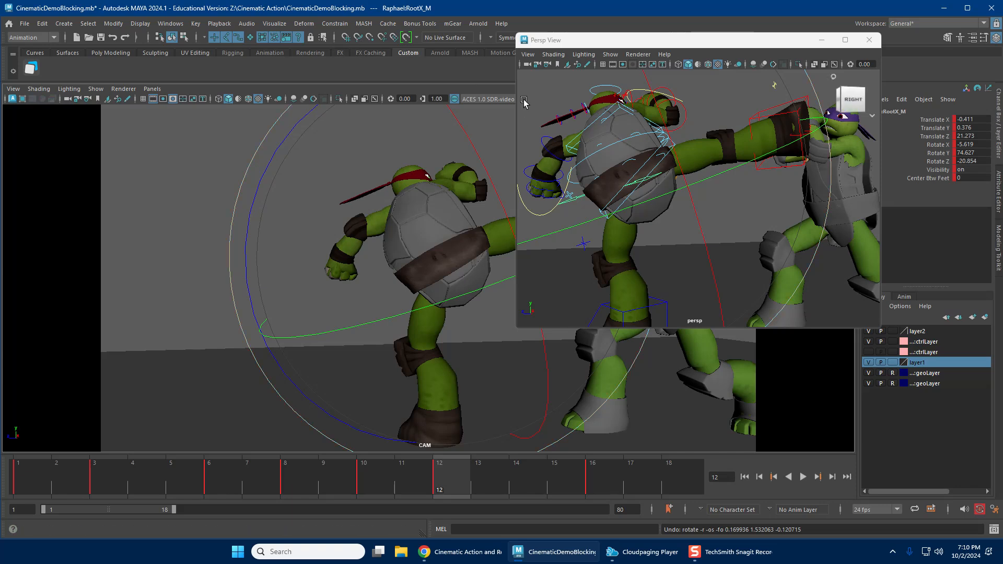
click(591, 41)
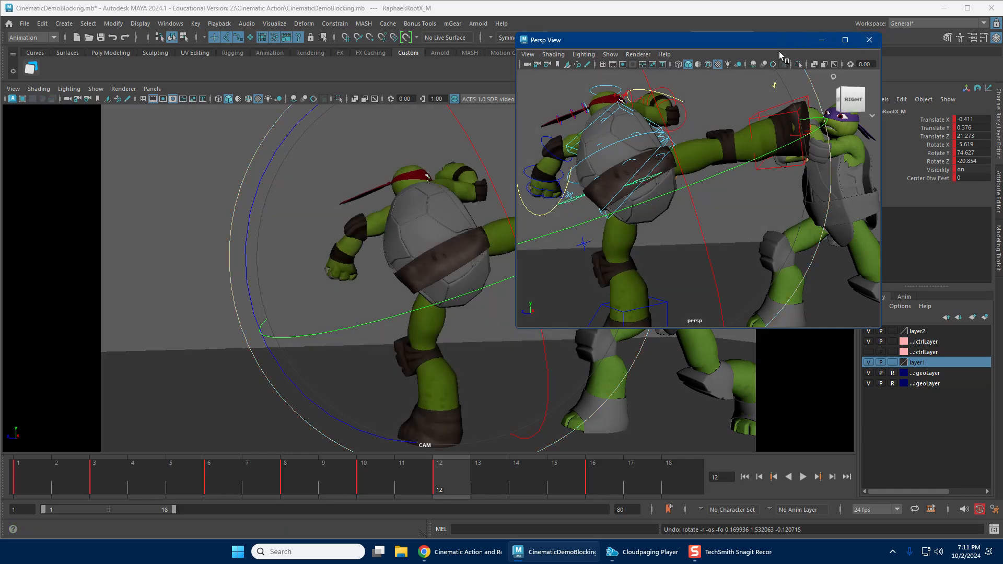
drag(750, 49, 758, 76)
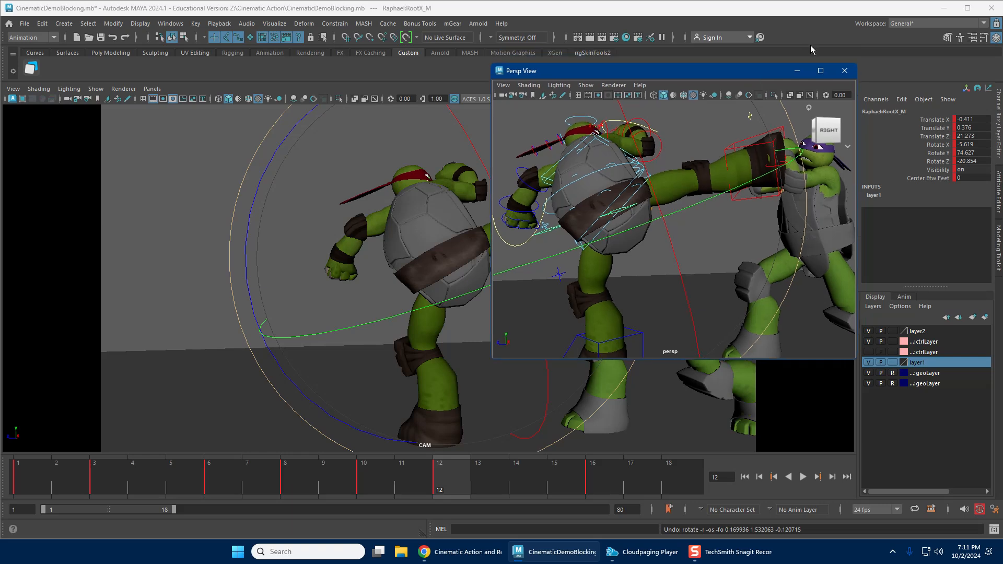
drag(720, 72, 716, 76)
key(alt+v)
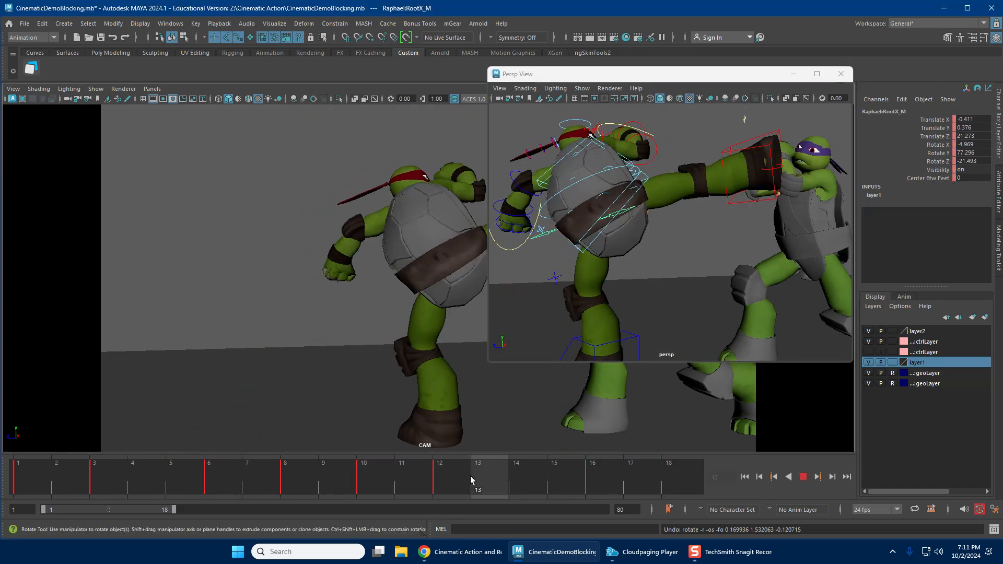
At frame 16, rotate Raphael's root control to about -3.4, 81.8, -22.0 and move it to about -0.74, 0.25, 21.98.
mouse_move(453, 476)
mouse_down()
mouse_move(374, 478)
mouse_move(551, 468)
mouse_move(602, 477)
mouse_up()
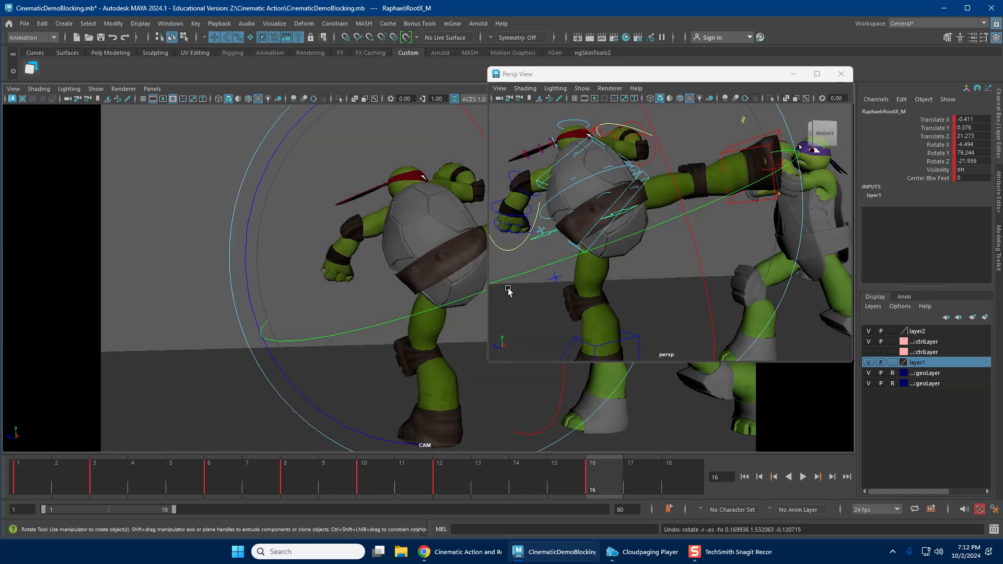
drag(635, 209, 648, 198)
key(w)
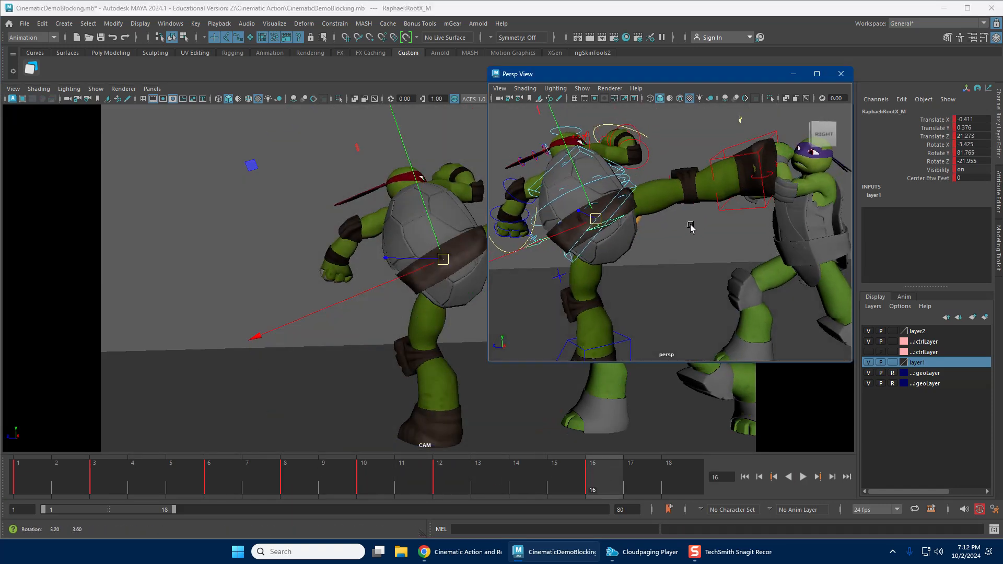
alt+drag(628, 253, 620, 213)
alt+middle_drag(640, 244, 624, 258)
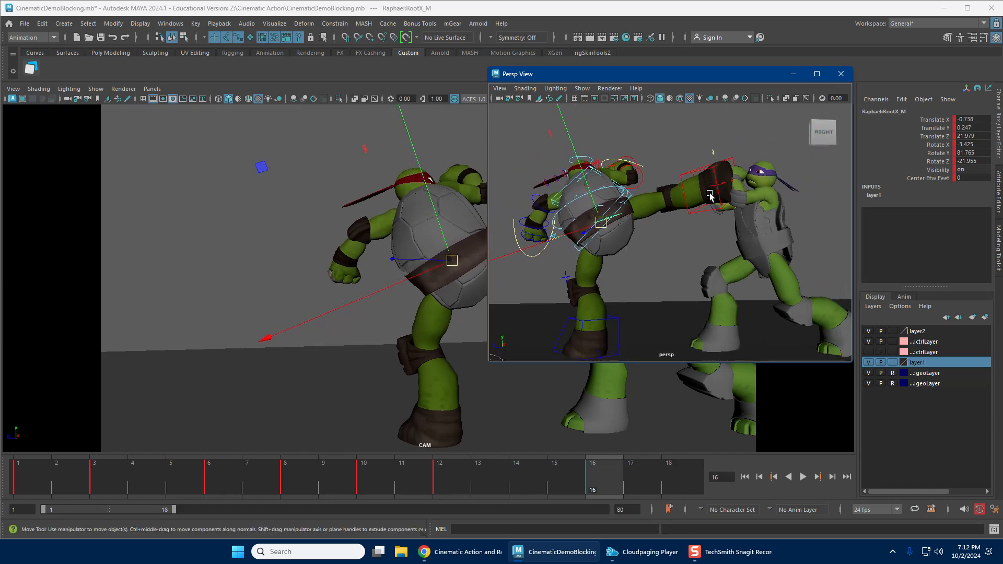
mouse_move(359, 471)
mouse_down()
mouse_move(618, 464)
mouse_move(357, 470)
mouse_up()
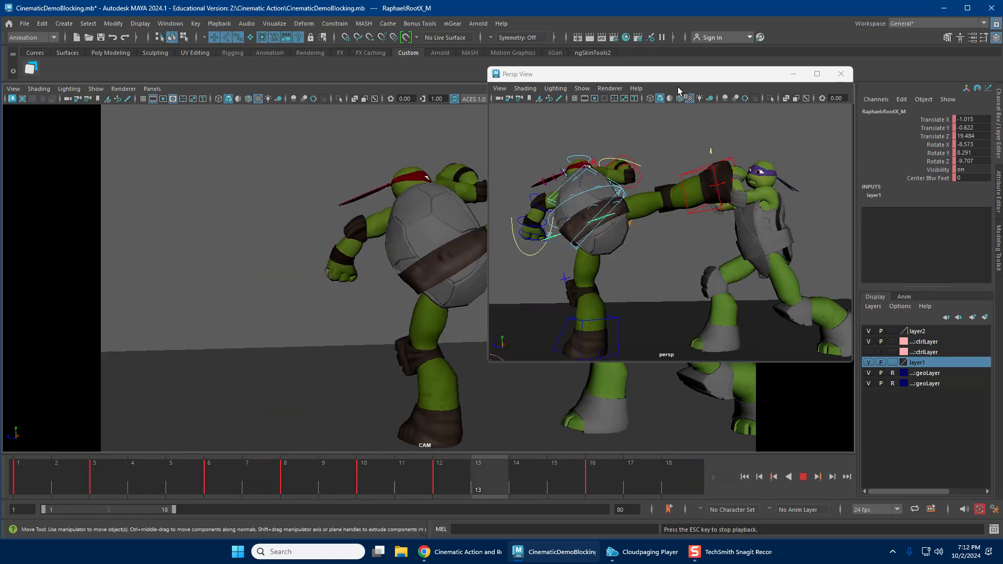
Move the floating persp view clear of Raphael's punch in the camera view, stop playback, and frame his crouch at frame 6.
drag(696, 76, 767, 65)
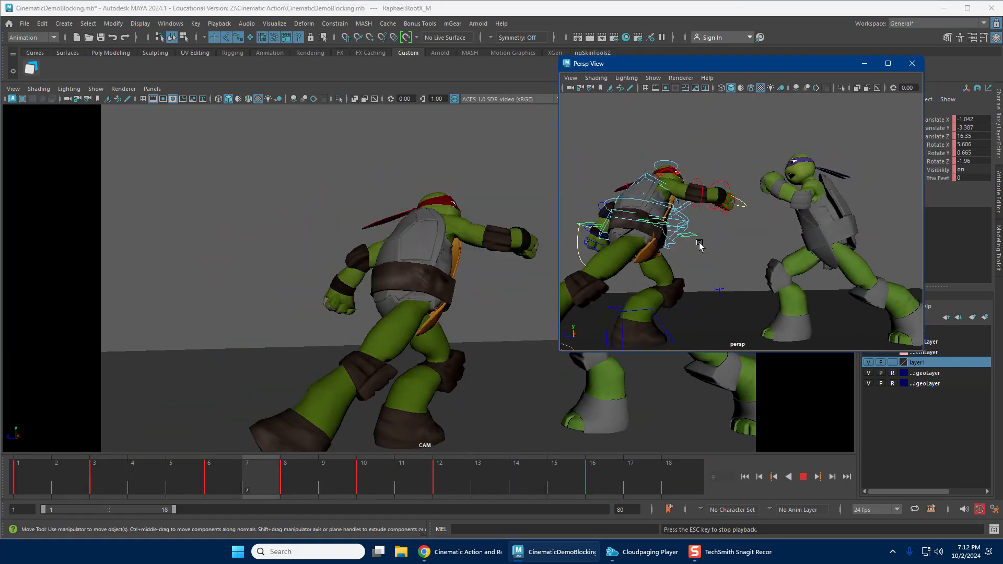
key(Escape)
drag(190, 481, 238, 456)
alt+drag(674, 144, 689, 180)
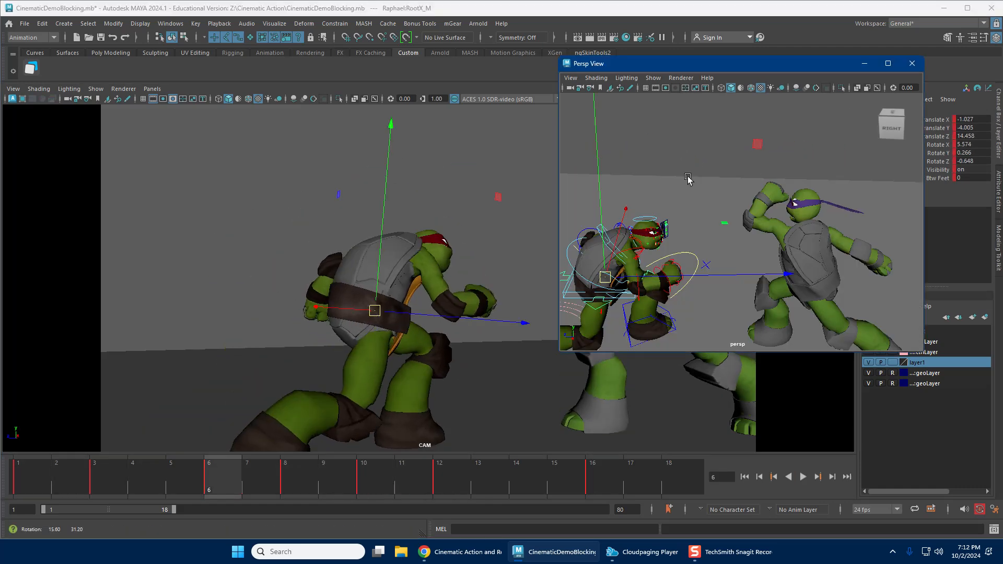
alt+middle_drag(690, 179, 728, 148)
scroll(699, 183, up, 5)
scroll(679, 162, down, 3)
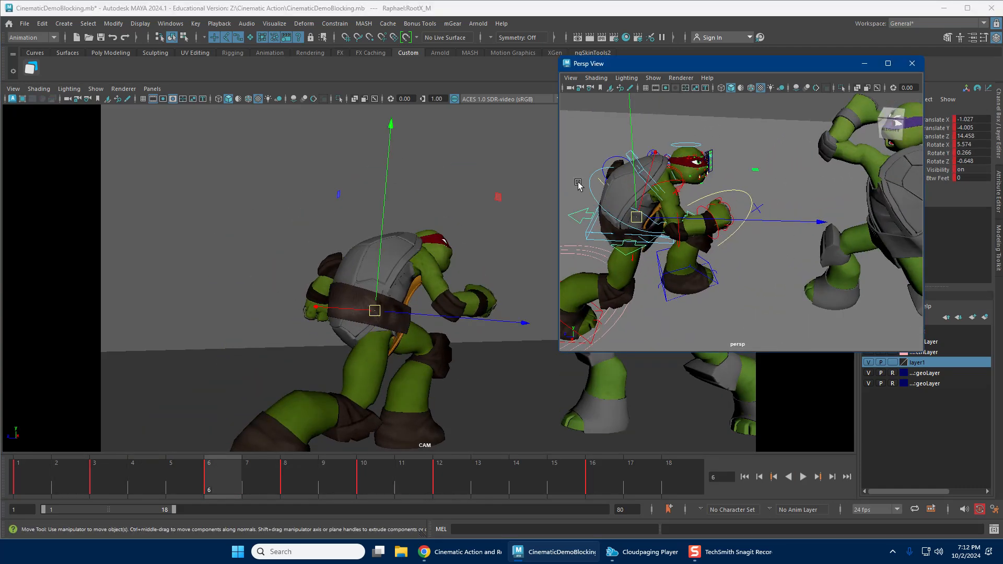
Select Raphael's middle spine control from the front at frame 6 and play back the animation.
alt+drag(578, 185, 723, 186)
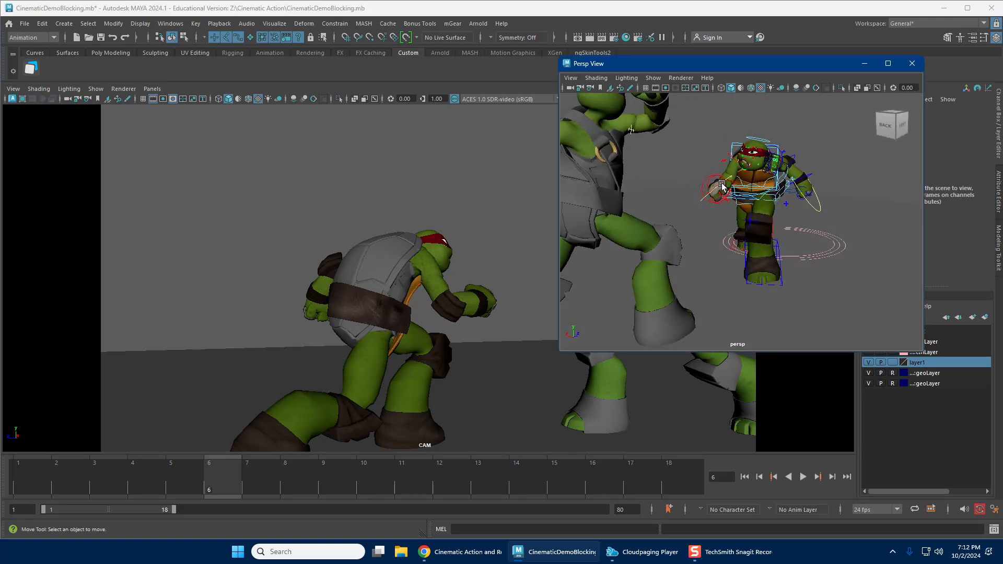
scroll(723, 185, up, 6)
alt+middle_drag(792, 137, 733, 176)
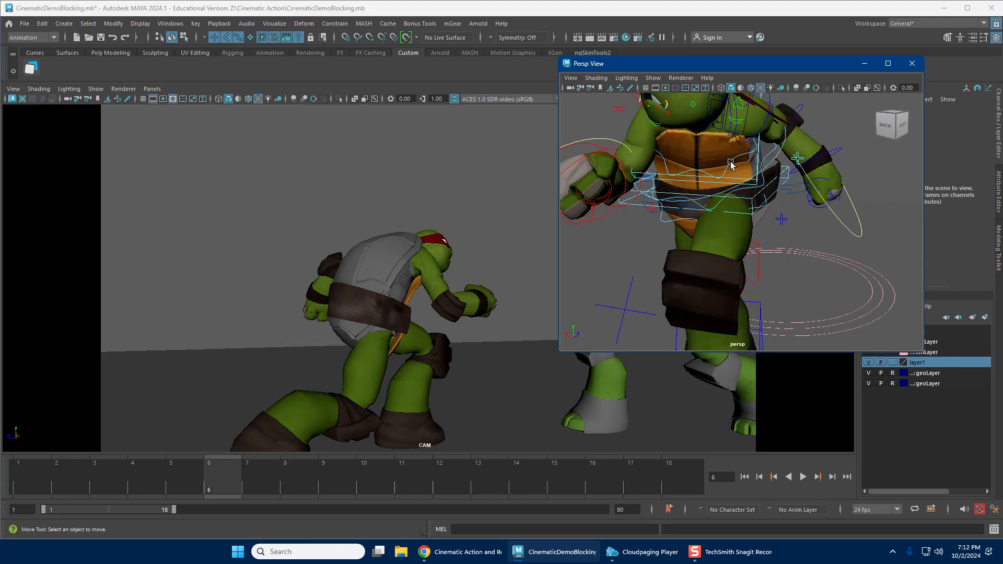
click(731, 165)
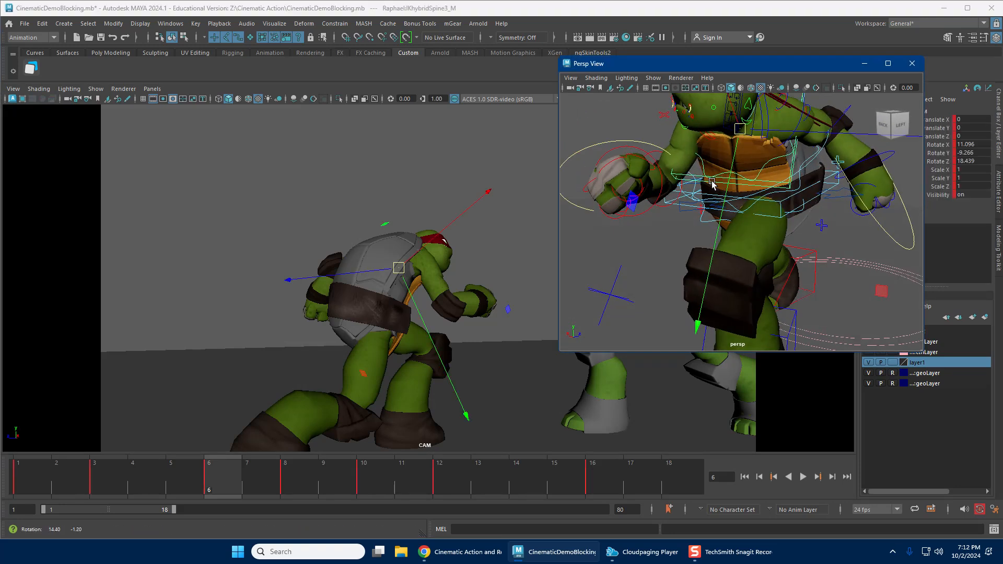
alt+drag(730, 165, 749, 206)
click(753, 207)
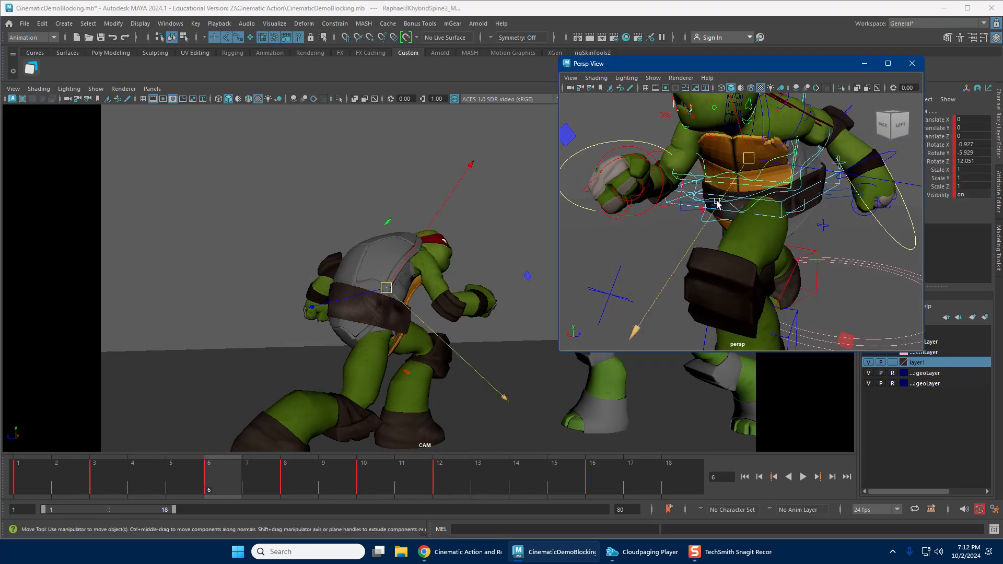
key(e)
key(w)
key(alt+v)
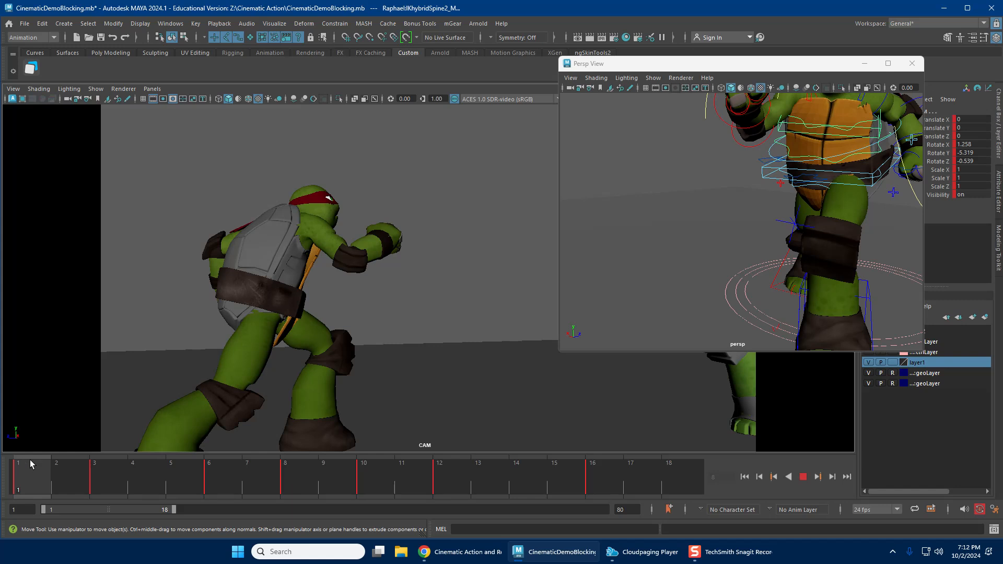
key(alt+v)
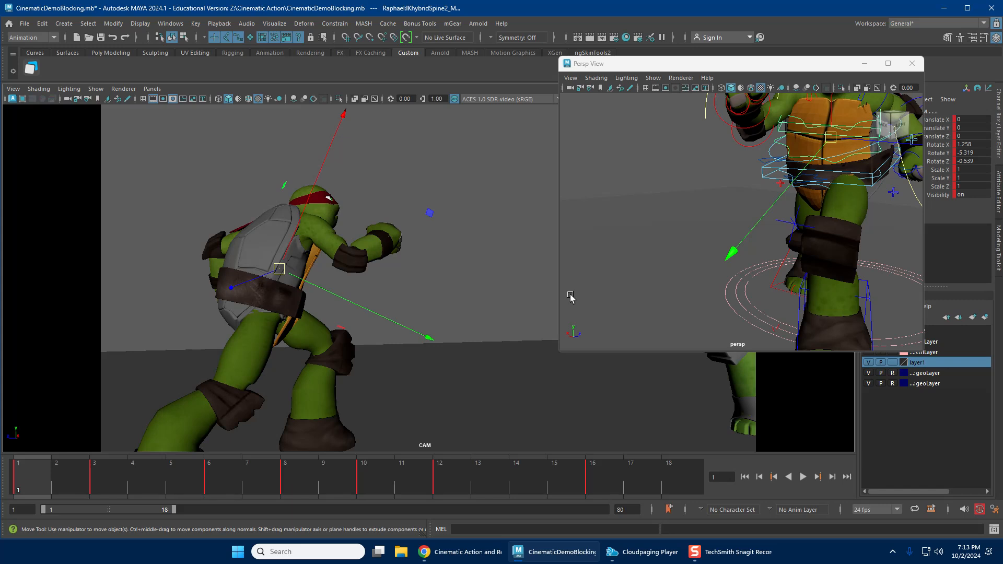
Scrub and play back the opening frames from frame 1 to examine Raphael's body movement.
click(789, 71)
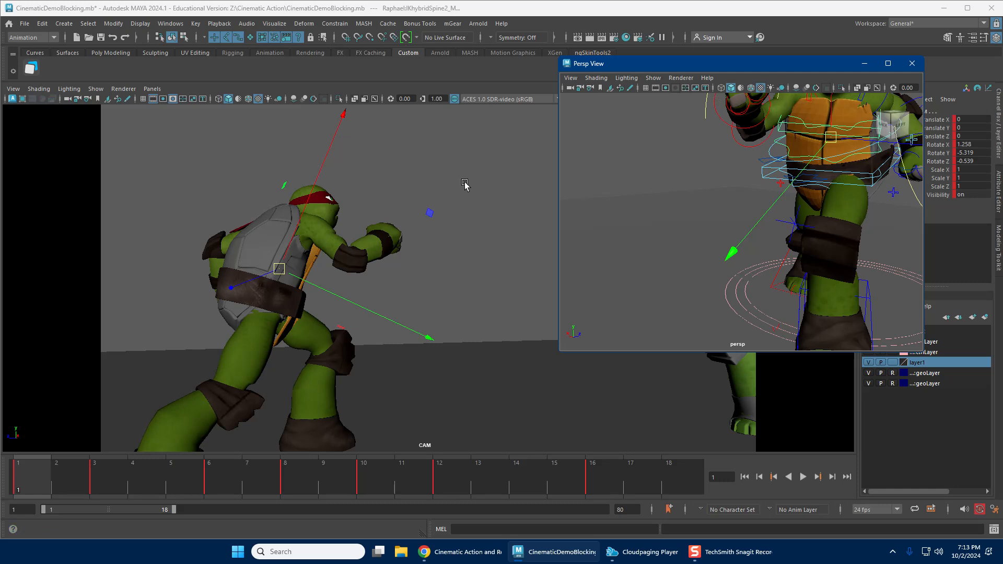
drag(76, 471, 51, 477)
key(alt+v)
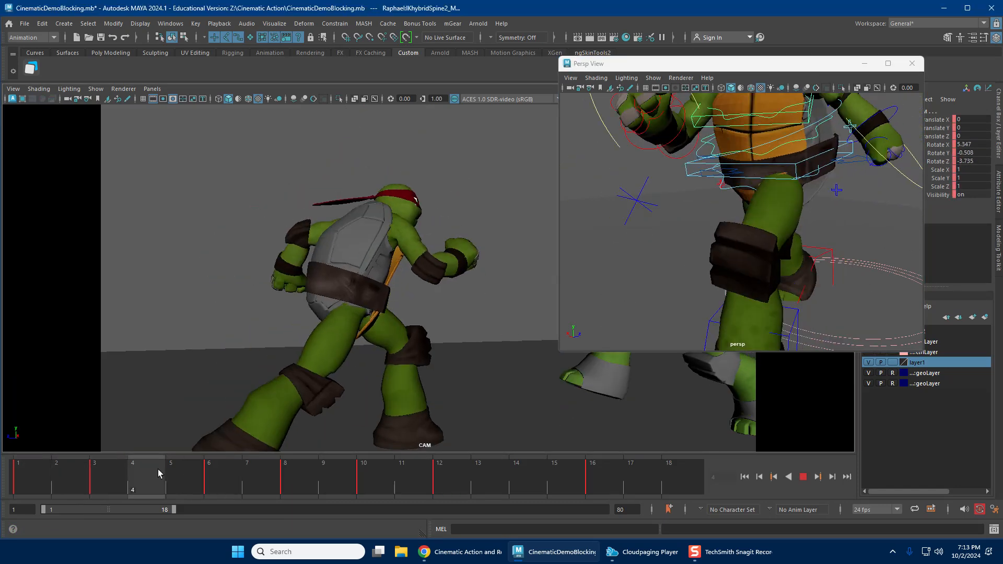
drag(2, 478, 31, 478)
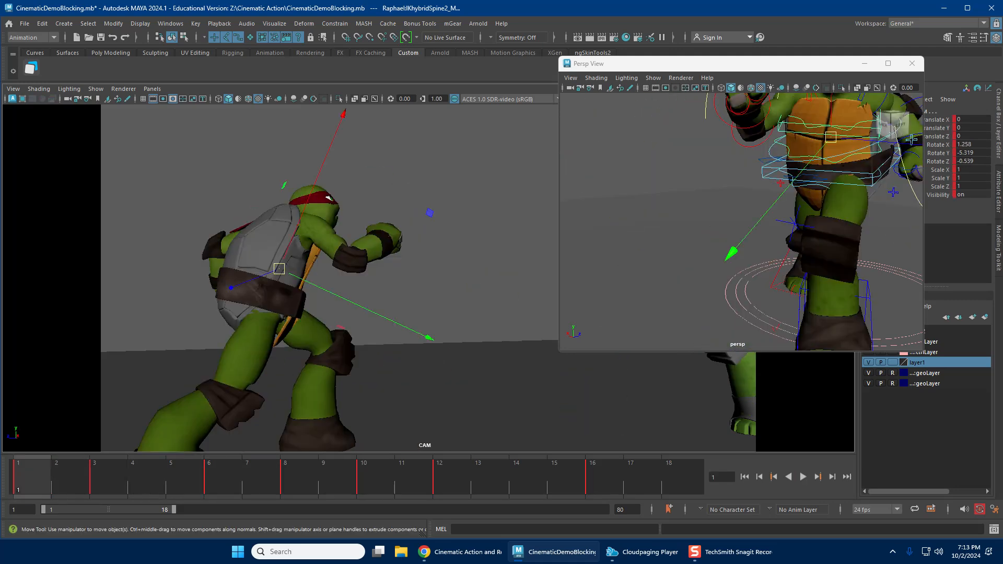
key(alt+v)
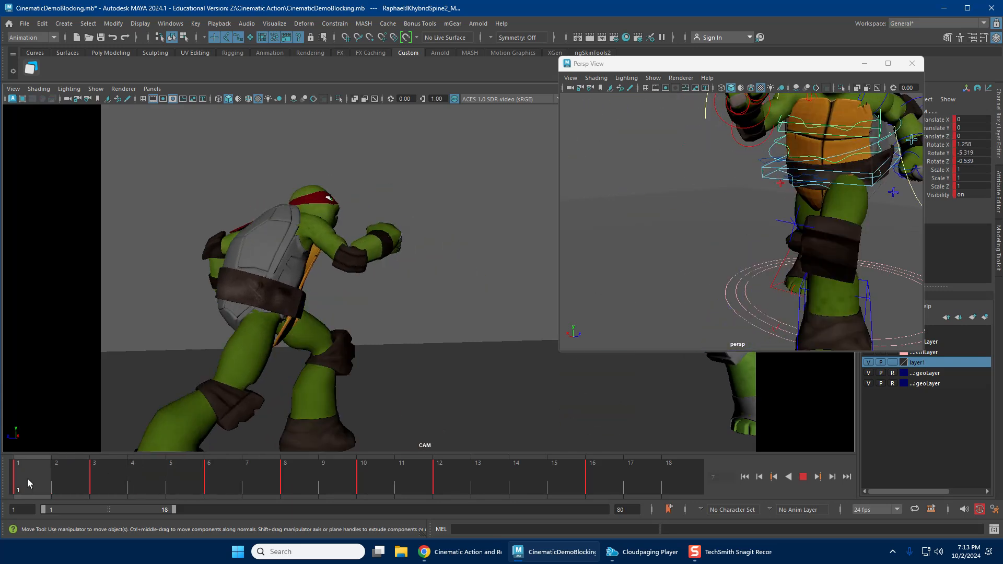
click(23, 483)
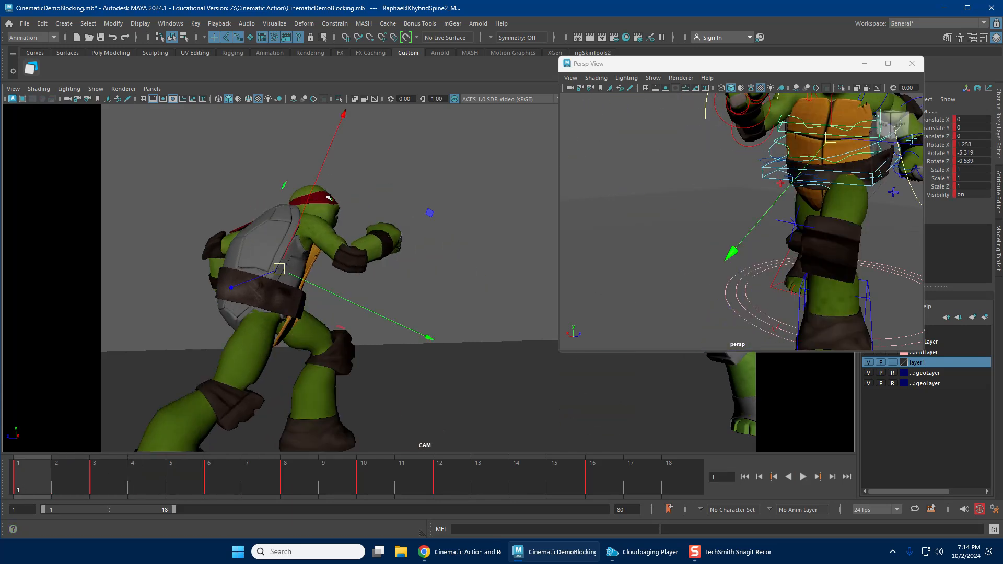
key(alt+v)
Rotate Raphael's middle spine control at frame 3 to about 8.8, 1.4, -12.6 on X, Y, Z.
click(92, 476)
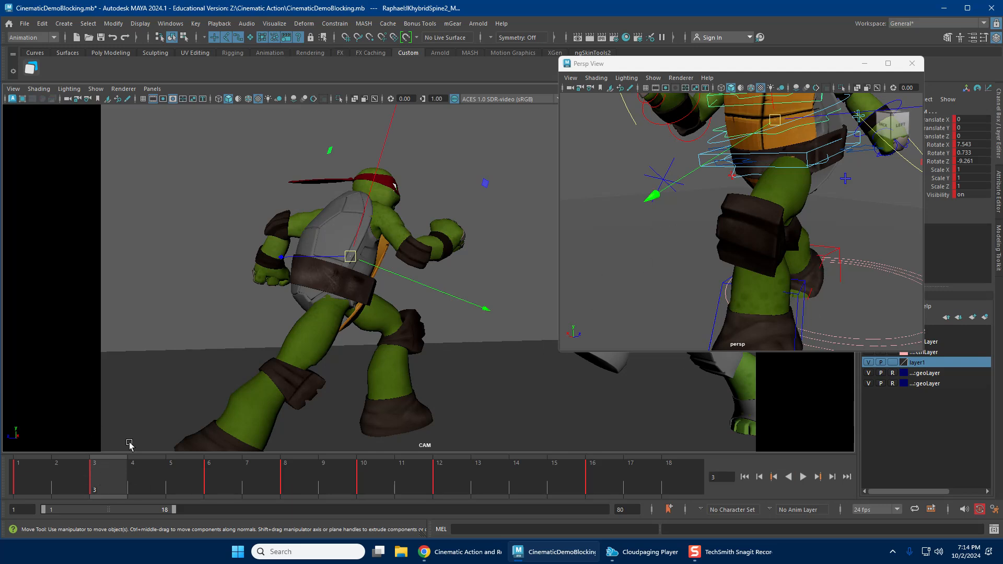
drag(58, 477, 94, 476)
alt+drag(837, 209, 677, 215)
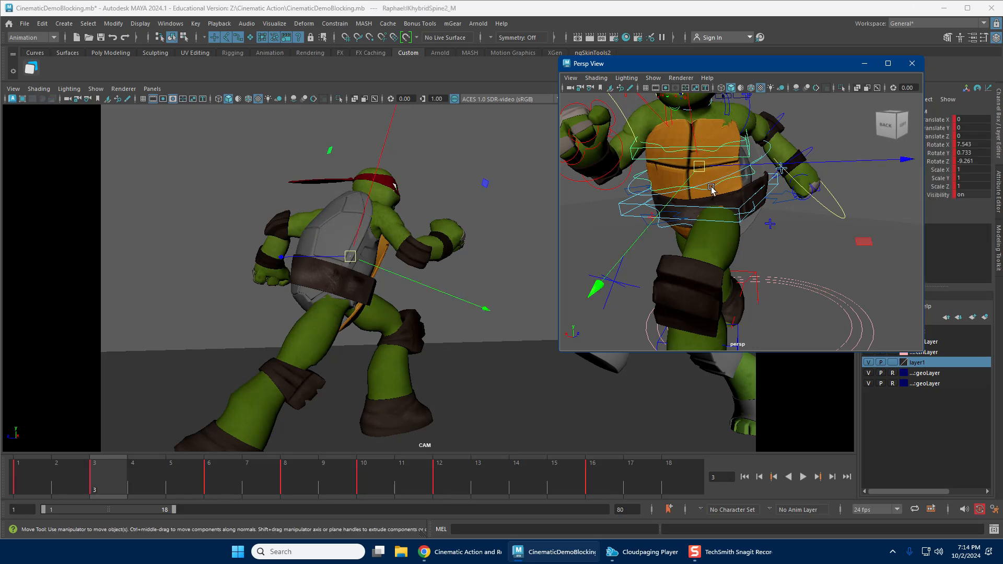
key(e)
drag(141, 285, 332, 295)
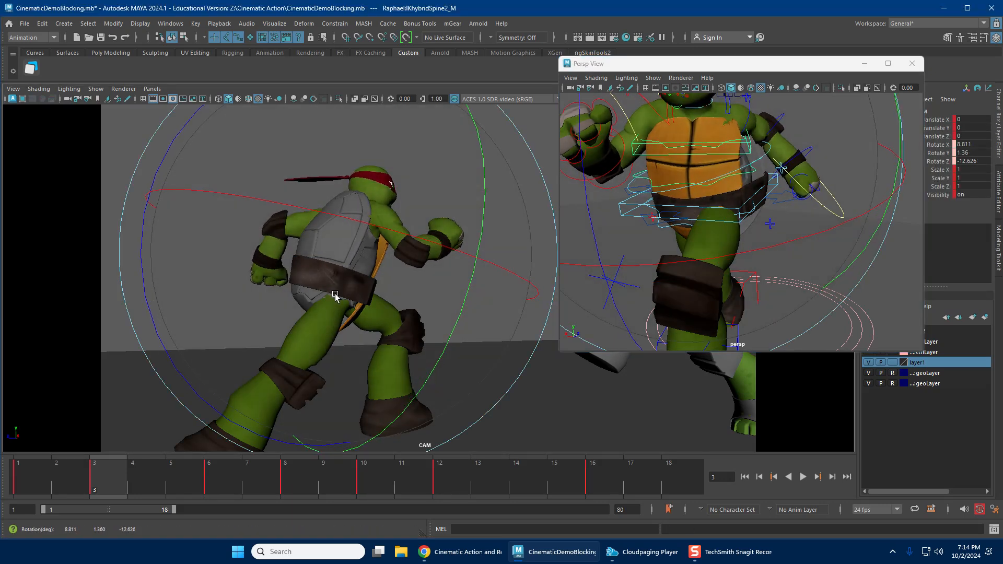
key(w)
Rotate Raphael's upper spine control at frame 3 to about 18.7, -4.9, -1.0 on X, Y, Z.
click(670, 150)
key(e)
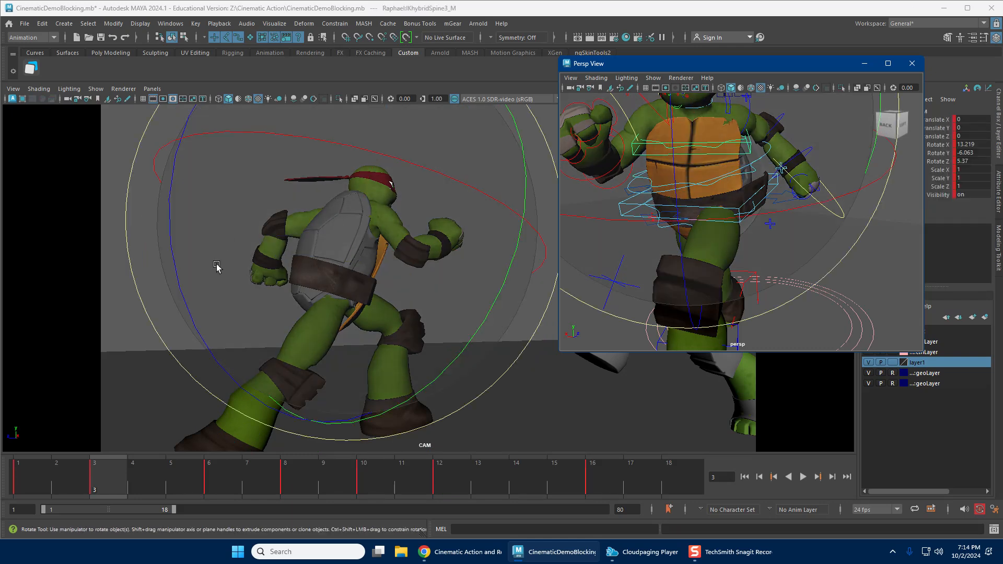
drag(219, 271, 315, 331)
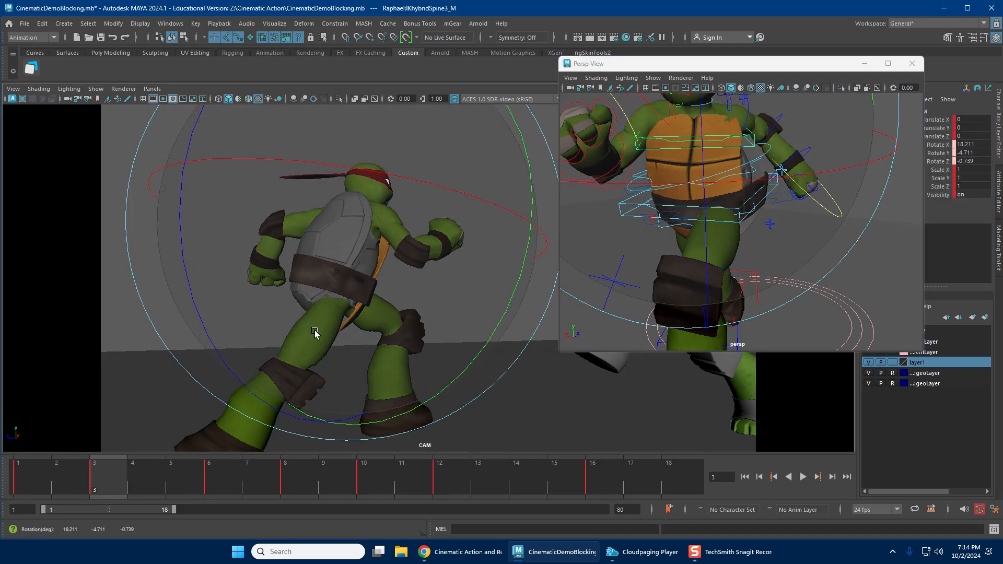
key(w)
Rotate Raphael's head control at frame 3, key its rotation, and scrub from frame 1 to frame 6.
alt+drag(742, 209, 689, 216)
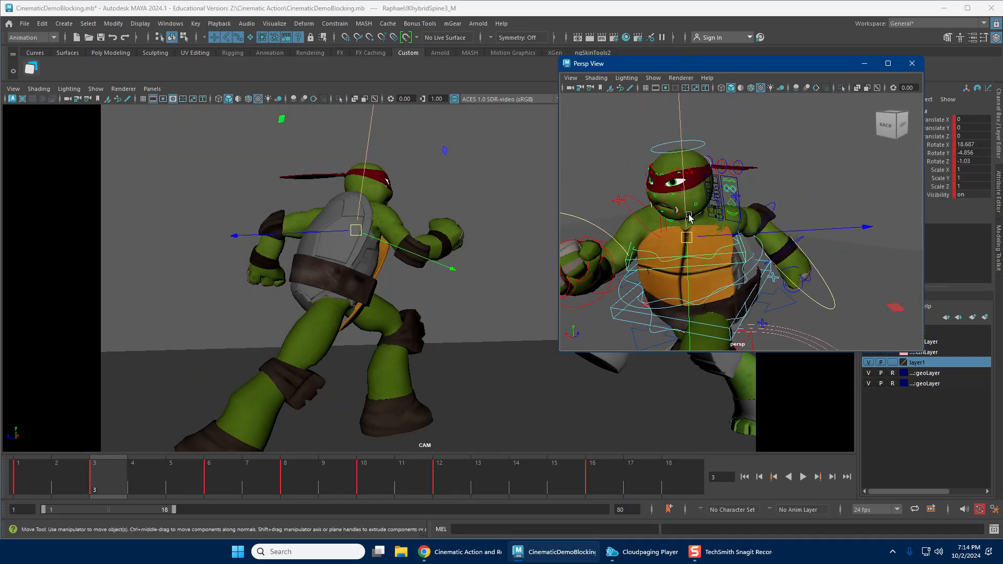
click(701, 146)
key(e)
drag(324, 237, 473, 246)
key(shift+e)
mouse_move(29, 480)
mouse_down()
mouse_move(284, 484)
mouse_move(35, 467)
mouse_move(121, 479)
mouse_move(252, 476)
mouse_move(152, 475)
mouse_move(222, 472)
mouse_up()
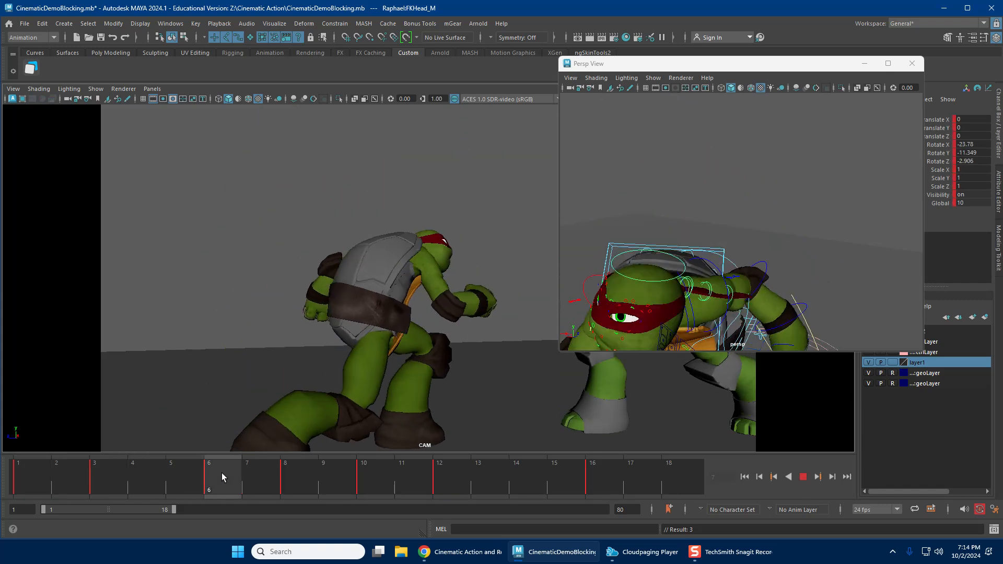
Play back and scrub frames 1 through 8 to examine how Raphael's head and torso move into the crouch.
key(e)
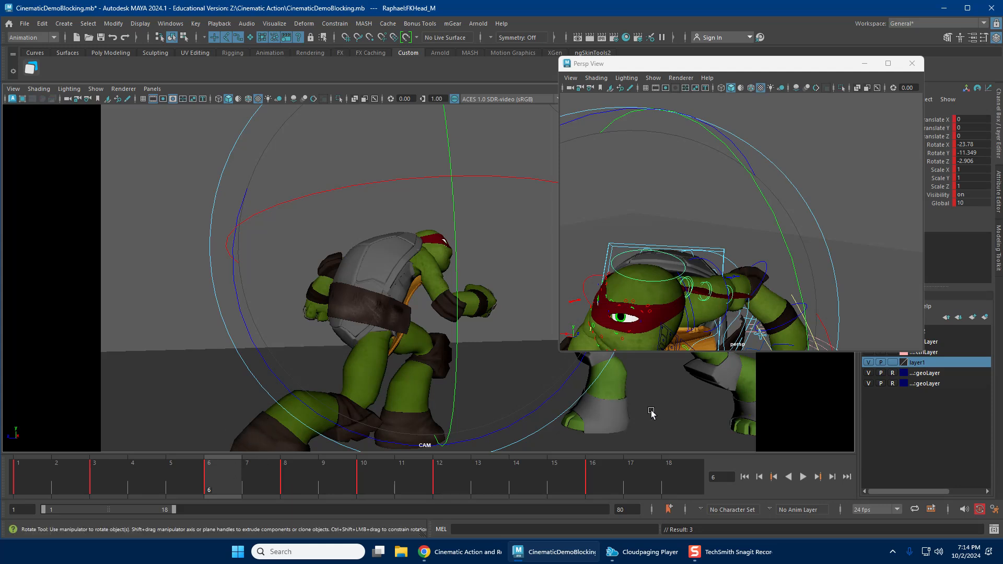
key(alt+v)
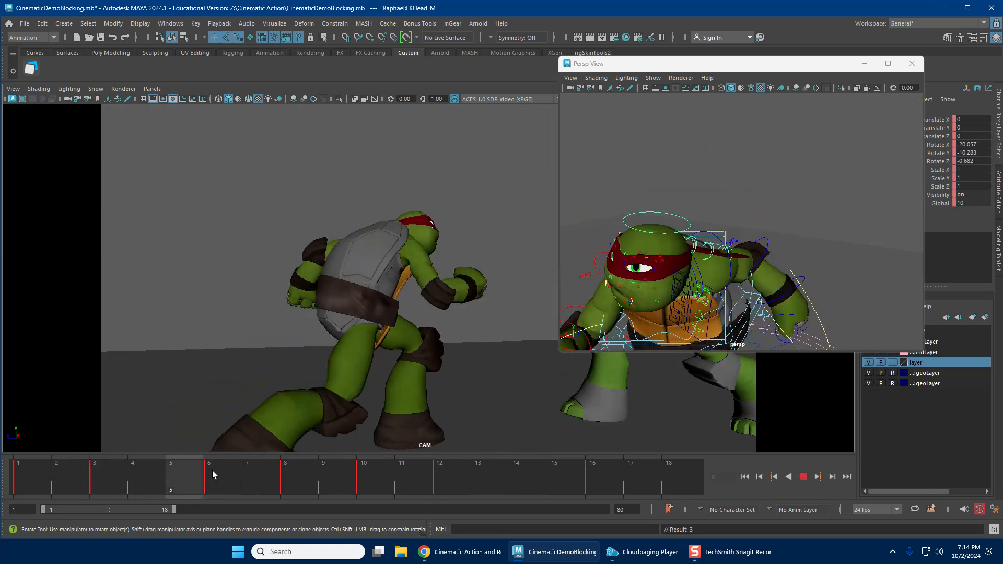
key(alt+v)
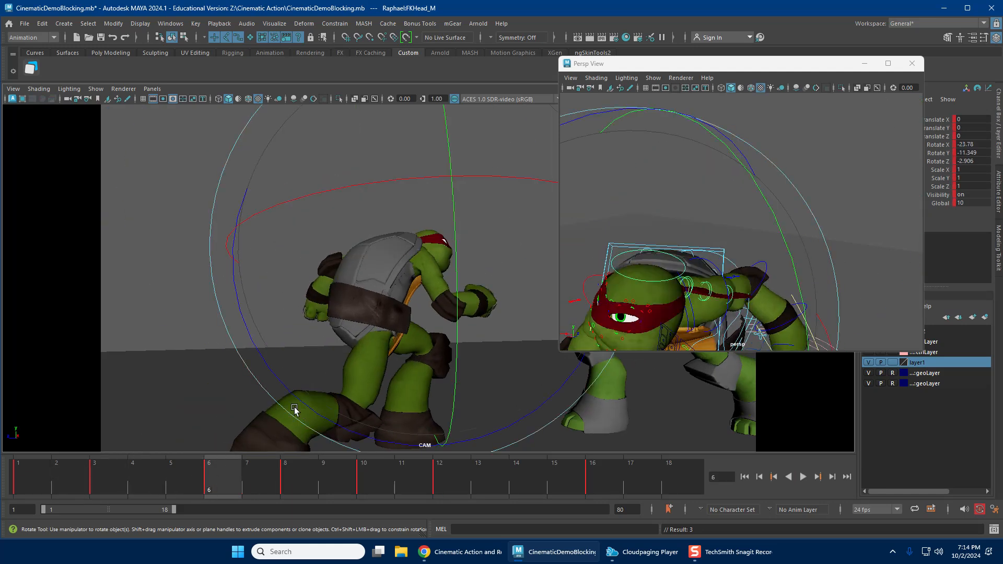
drag(70, 475, 212, 478)
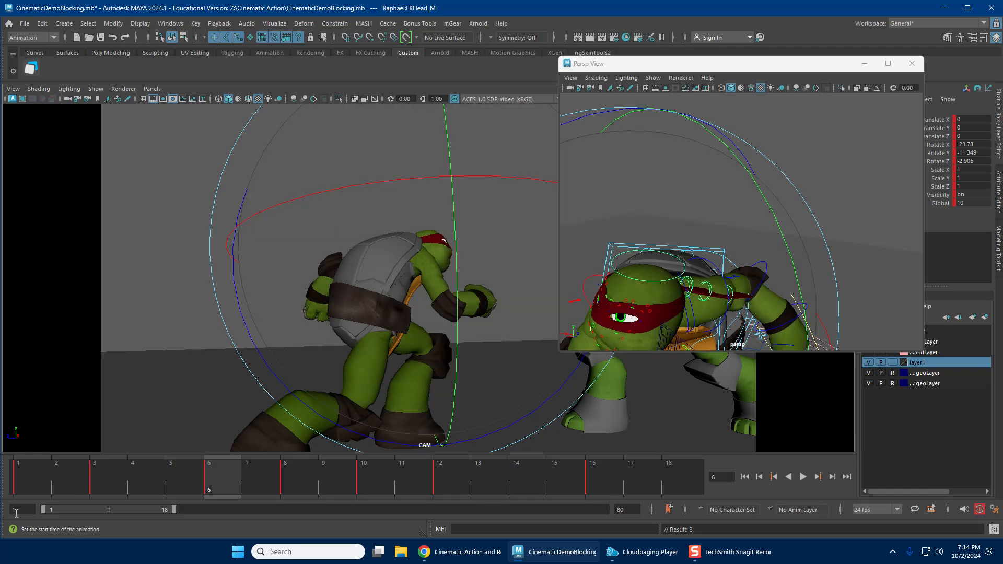
key(alt+v)
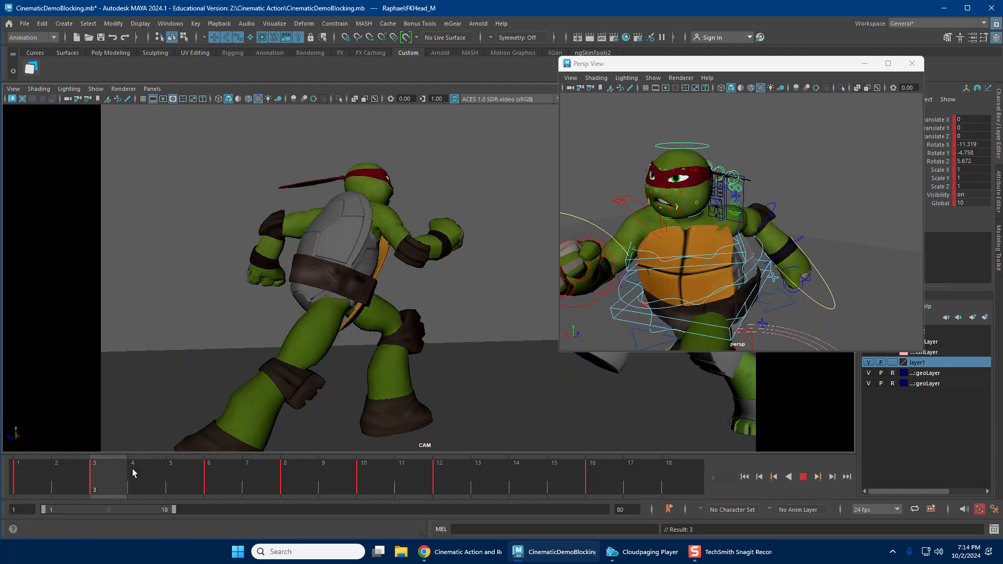
drag(237, 468, 227, 472)
drag(288, 468, 211, 482)
drag(77, 481, 232, 481)
Rotate Raphael's middle spine control at frame 8 to about 1.7, -13.7, -1.2 on X, Y, Z.
click(283, 476)
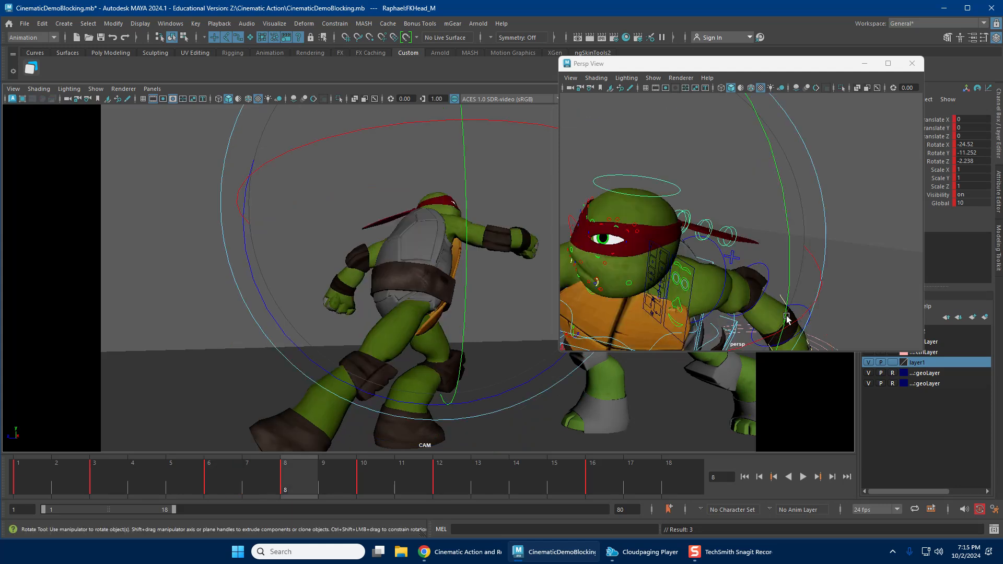
alt+drag(710, 225, 740, 258)
alt+middle_drag(740, 258, 703, 176)
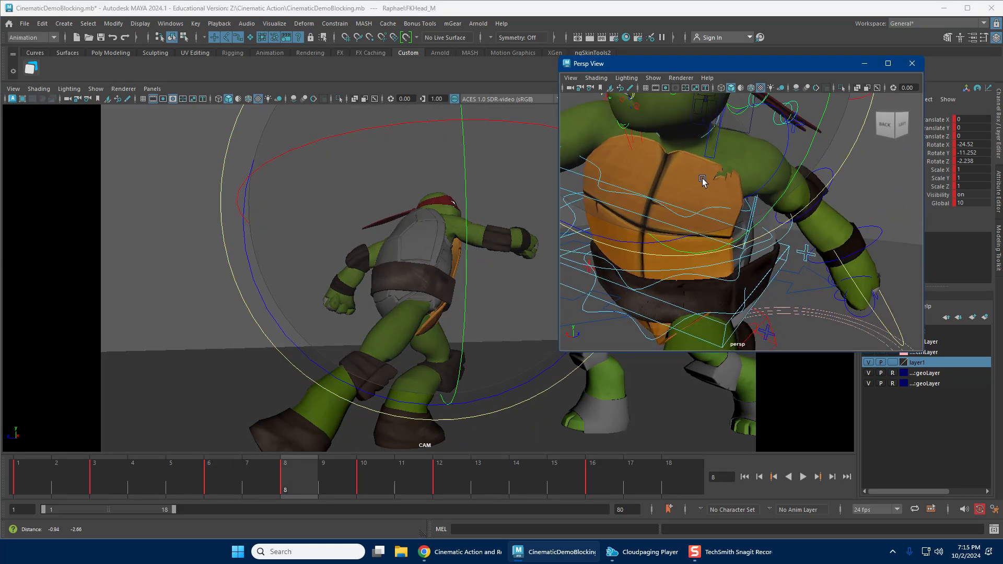
click(715, 278)
key(w)
key(e)
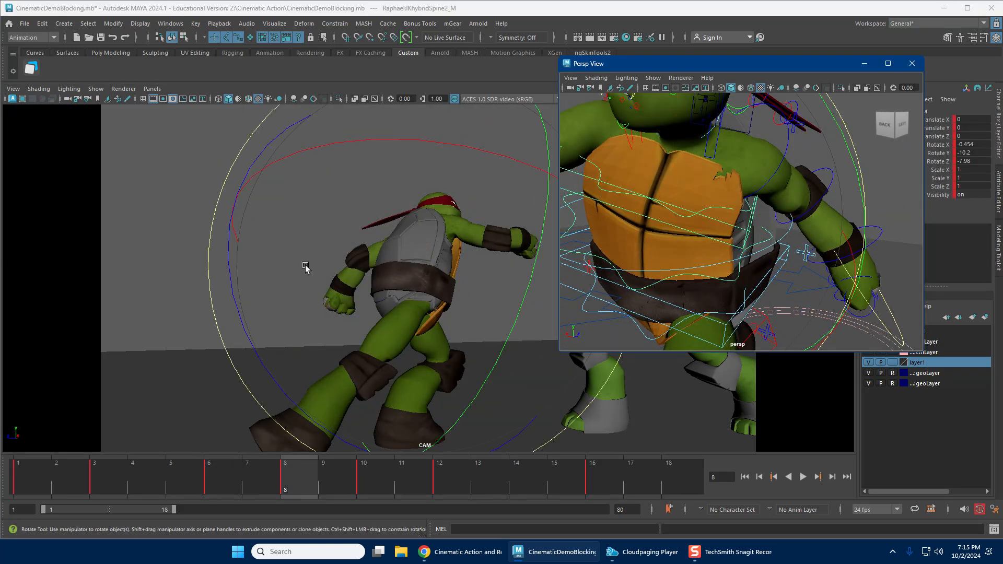
drag(227, 280, 235, 258)
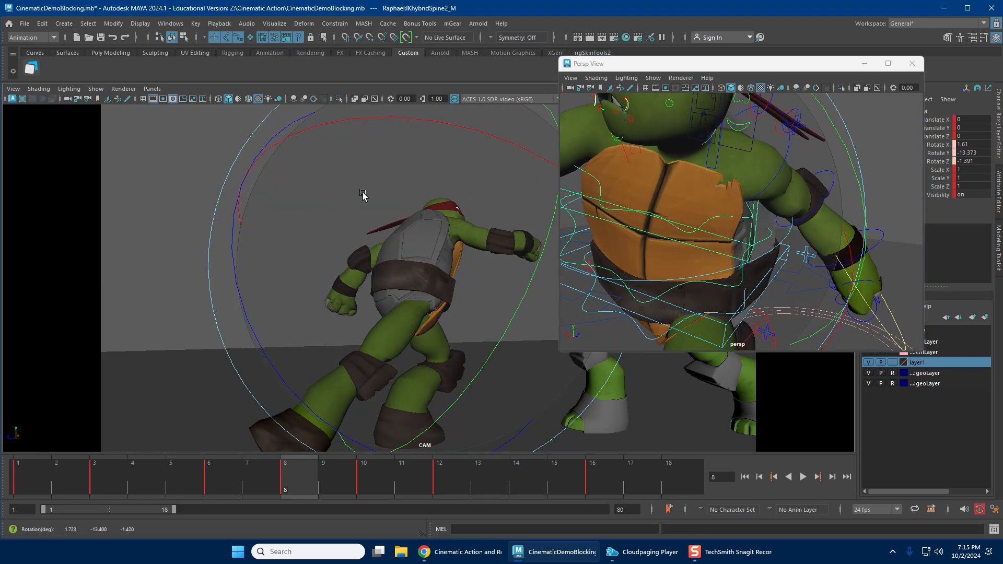
key(w)
Rotate Raphael's lower spine control at frame 8 to about 7.1, 0.8, -11.8 on X, Y, Z.
alt+middle_drag(730, 181, 753, 259)
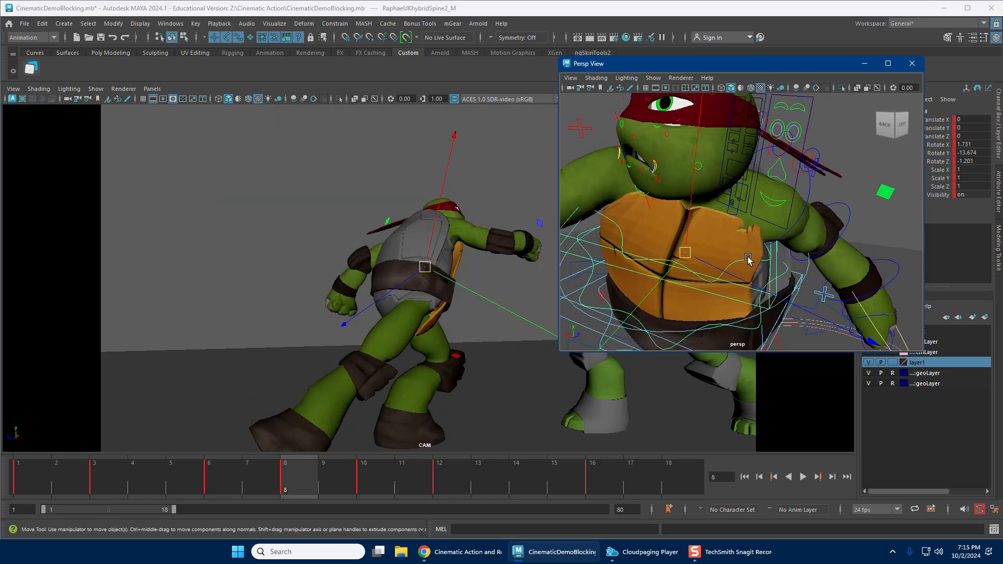
click(794, 291)
key(e)
drag(313, 306, 313, 273)
key(w)
Examine Raphael's rear leg and foot placement around frames 6 to 8 from several angles in the perspective view.
alt+drag(708, 225, 719, 251)
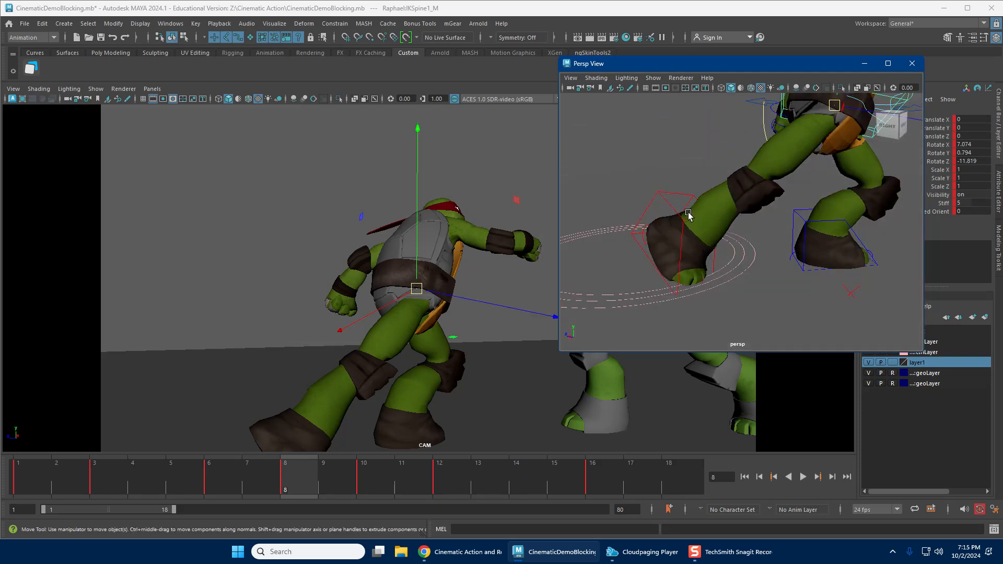
mouse_move(688, 215)
alt+mouse_down()
mouse_move(784, 217)
mouse_move(683, 217)
alt+mouse_up()
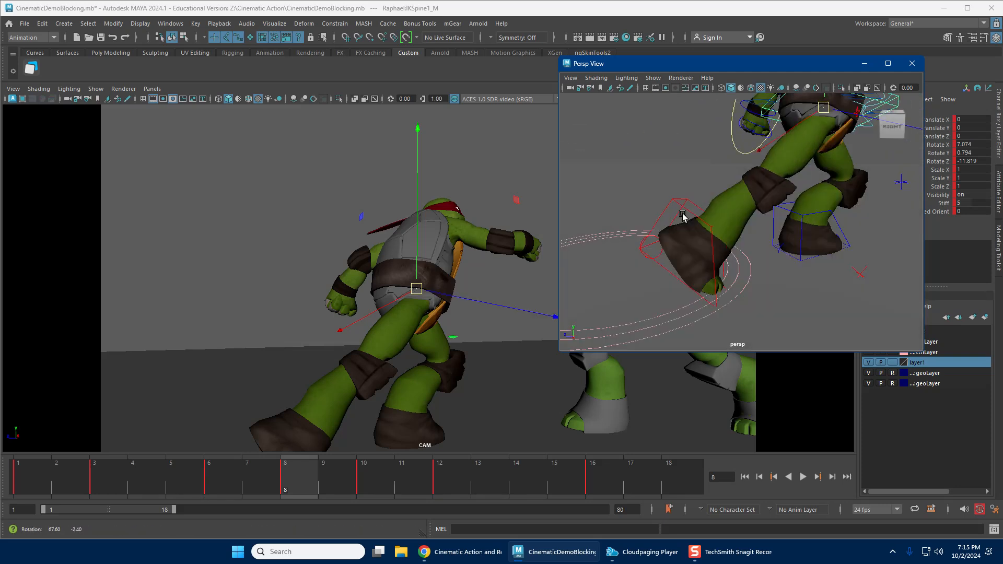
click(203, 473)
key(alt+v)
alt+drag(796, 251, 777, 238)
alt+middle_drag(832, 171, 788, 235)
alt+drag(834, 253, 721, 248)
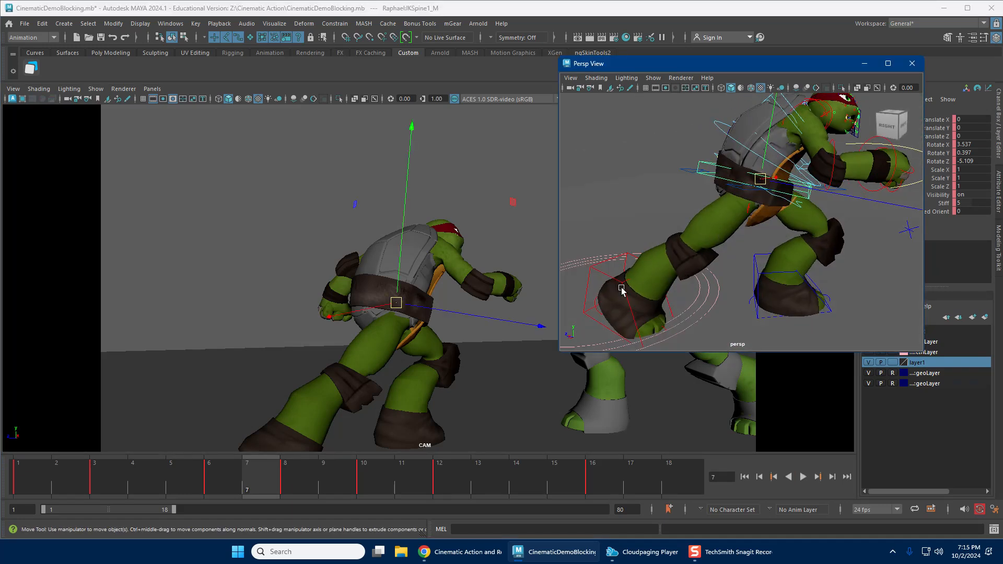
alt+drag(622, 290, 661, 264)
alt+right_drag(667, 253, 732, 260)
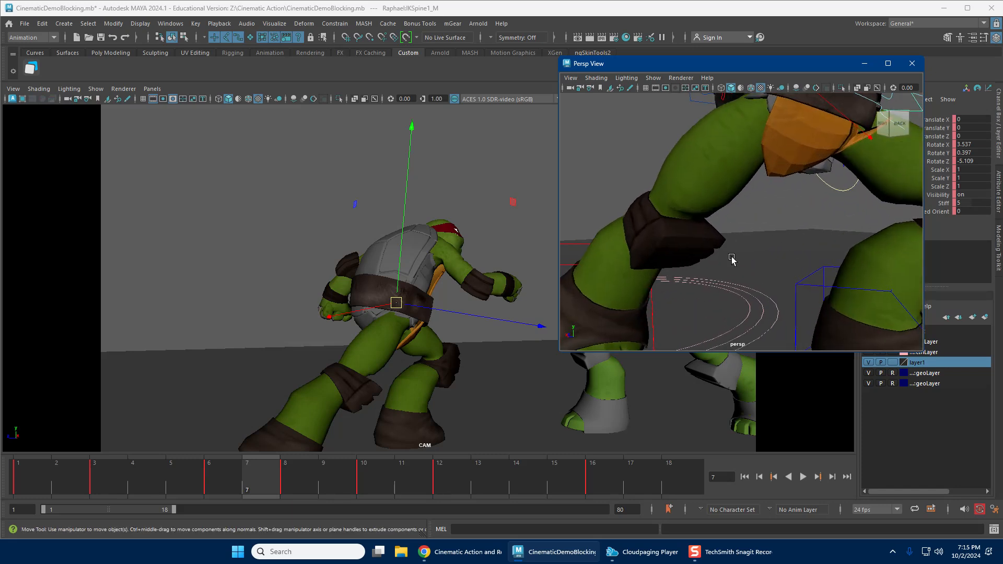
alt+middle_drag(672, 259, 716, 154)
alt+drag(731, 214, 713, 197)
alt+drag(700, 235, 671, 234)
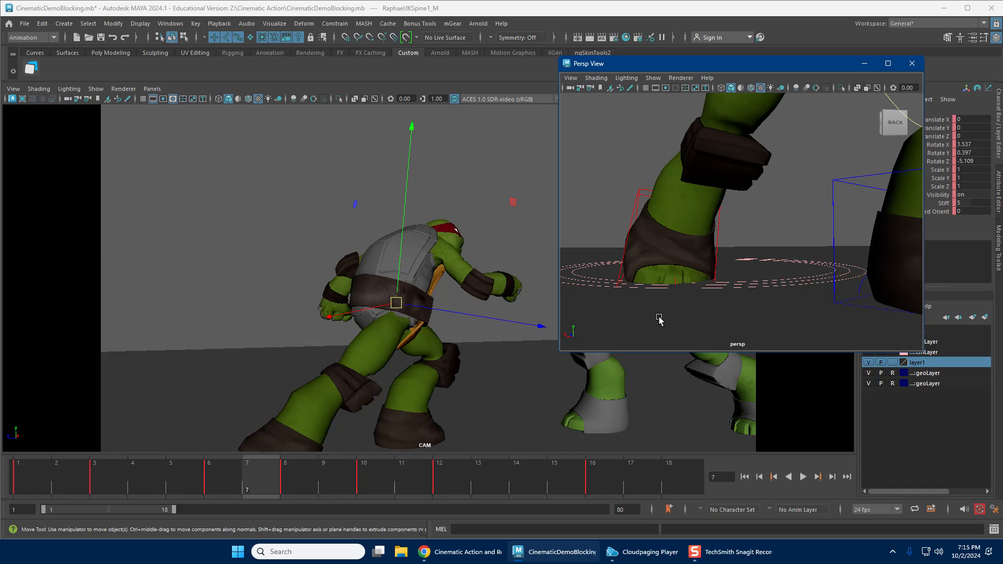
Compare Raphael's front and rear leg poses at frame 7, then check the full body from the side.
alt+drag(659, 287, 711, 281)
alt+middle_drag(711, 280, 535, 318)
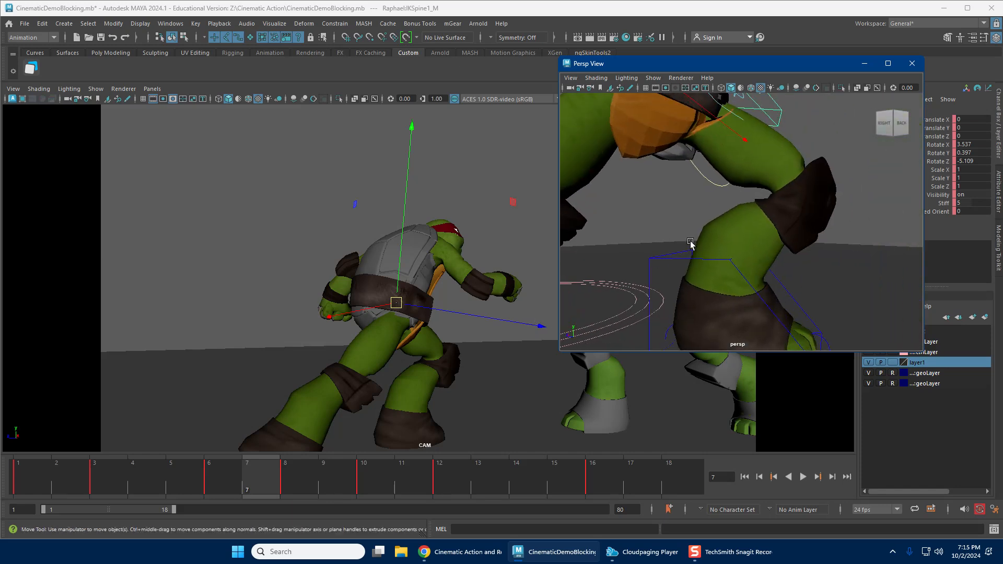
alt+middle_drag(775, 206, 782, 209)
alt+middle_drag(625, 226, 767, 220)
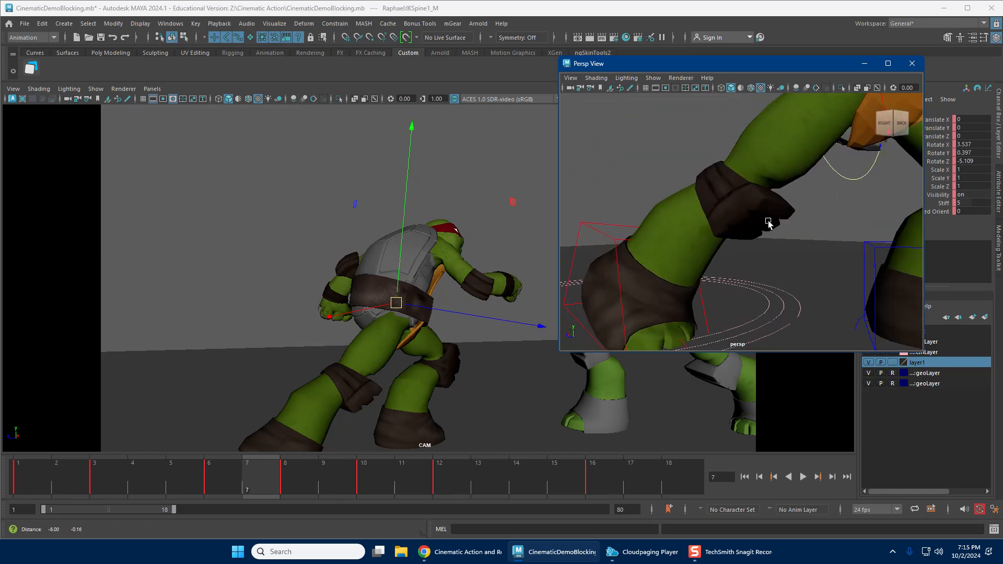
alt+right_drag(765, 221, 640, 231)
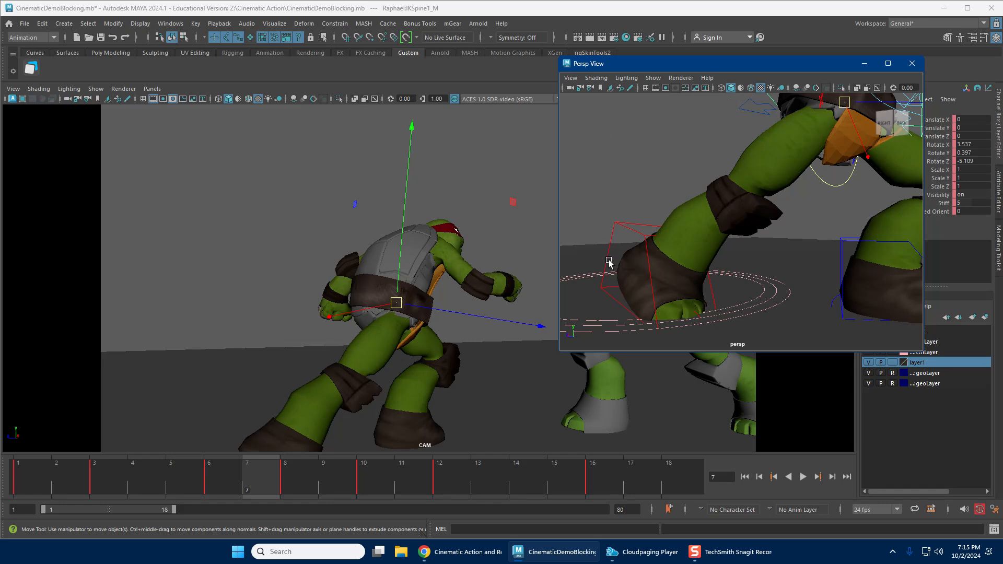
alt+middle_drag(832, 239, 727, 254)
alt+right_drag(727, 254, 820, 252)
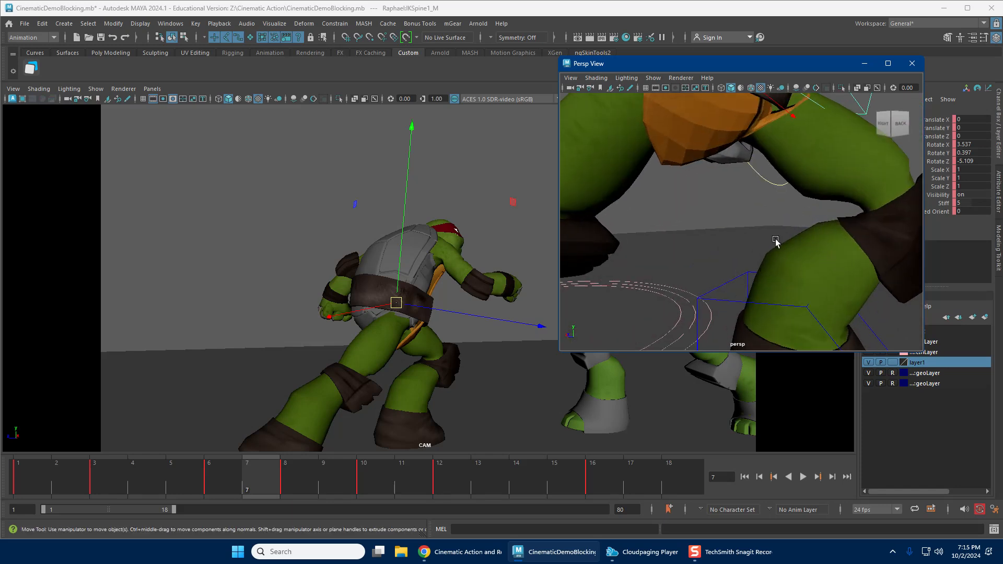
alt+right_drag(807, 202, 747, 212)
alt+middle_drag(747, 211, 712, 256)
alt+right_drag(712, 256, 763, 240)
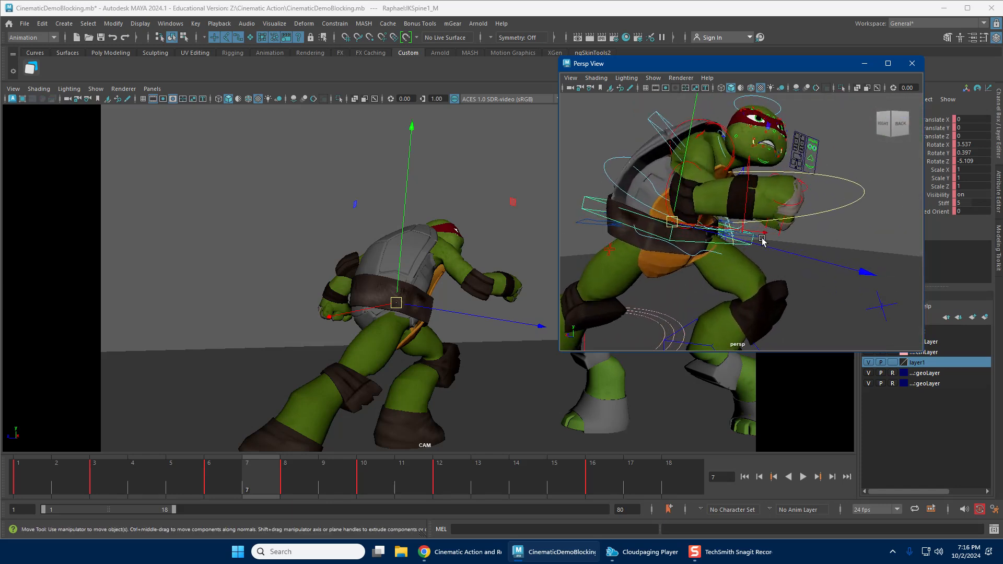
alt+drag(764, 239, 760, 253)
Review the motion up to frame 9 and rotate Raphael's head control at frame 8 to about -26.2, -16.6, 6.0 on X, Y, Z.
drag(195, 484, 325, 461)
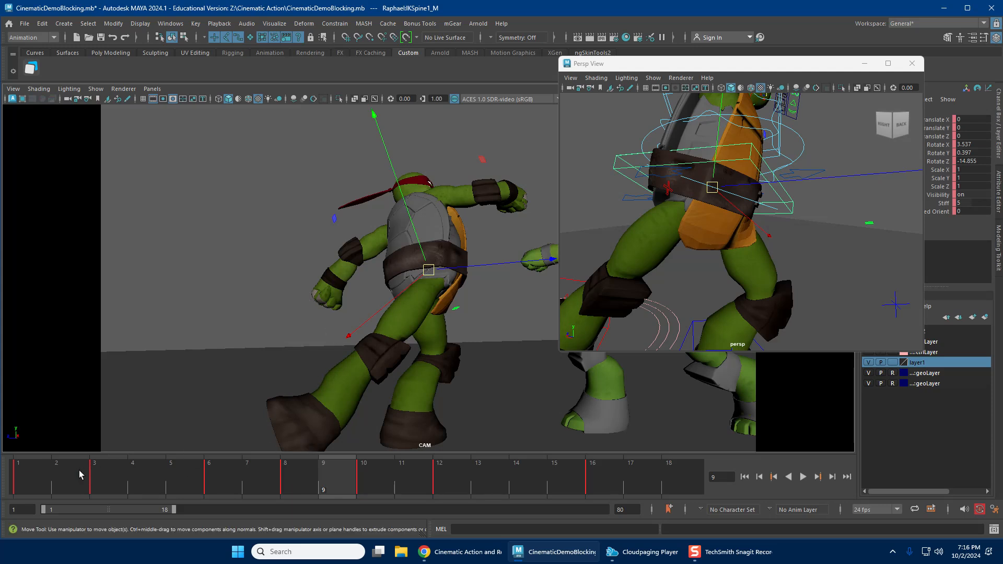
drag(81, 473, 293, 478)
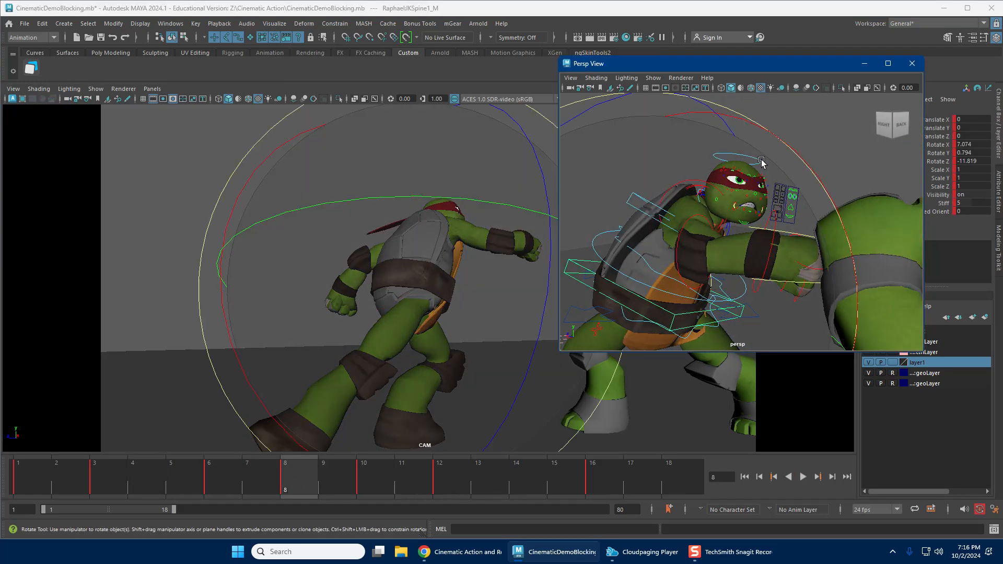
key(alt+v)
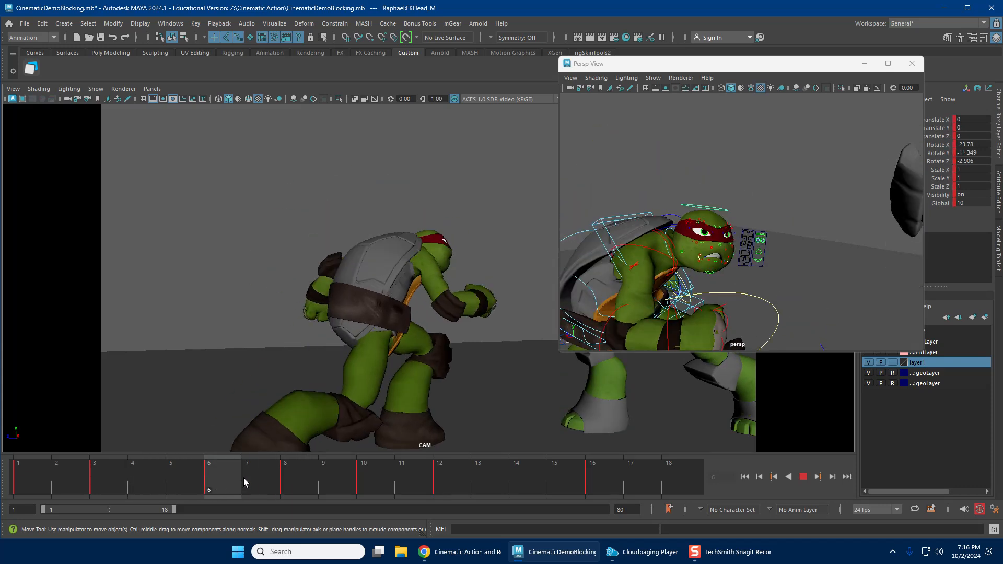
drag(216, 471, 285, 468)
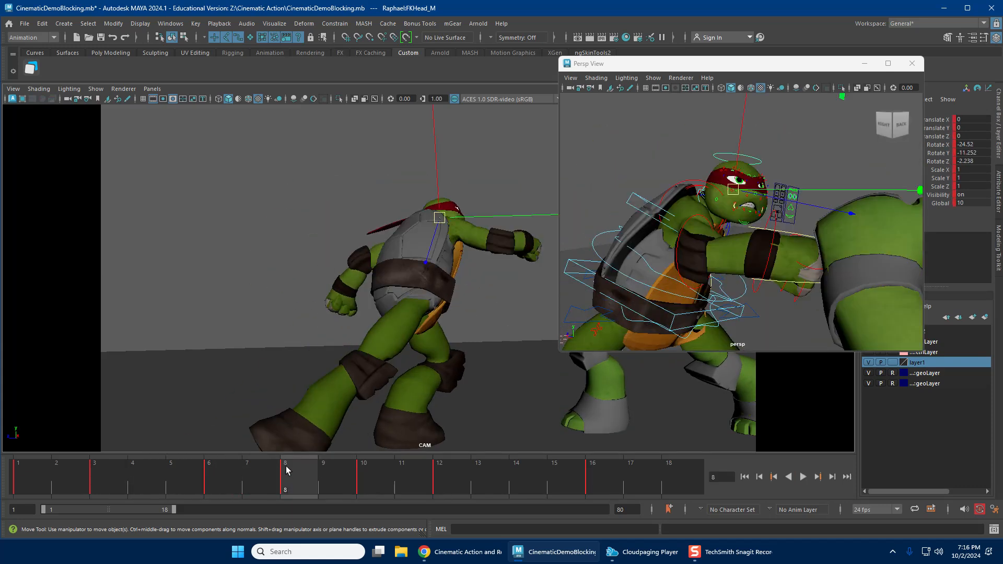
key(e)
drag(347, 308, 322, 265)
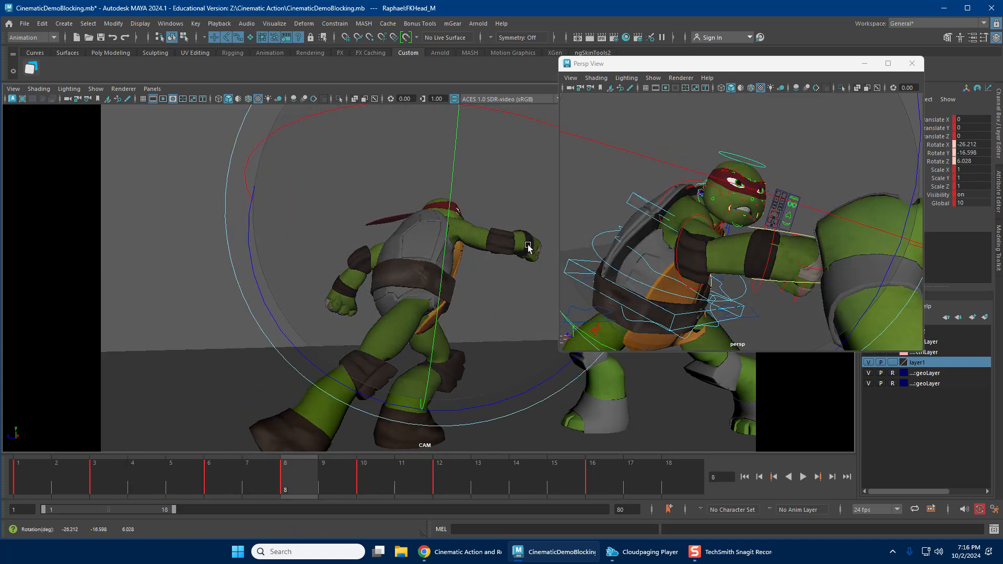
Rotate Raphael's upper spine control at frame 8 to about 19.2, -8.2, 0.4 on X, Y, Z.
alt+drag(657, 270, 618, 275)
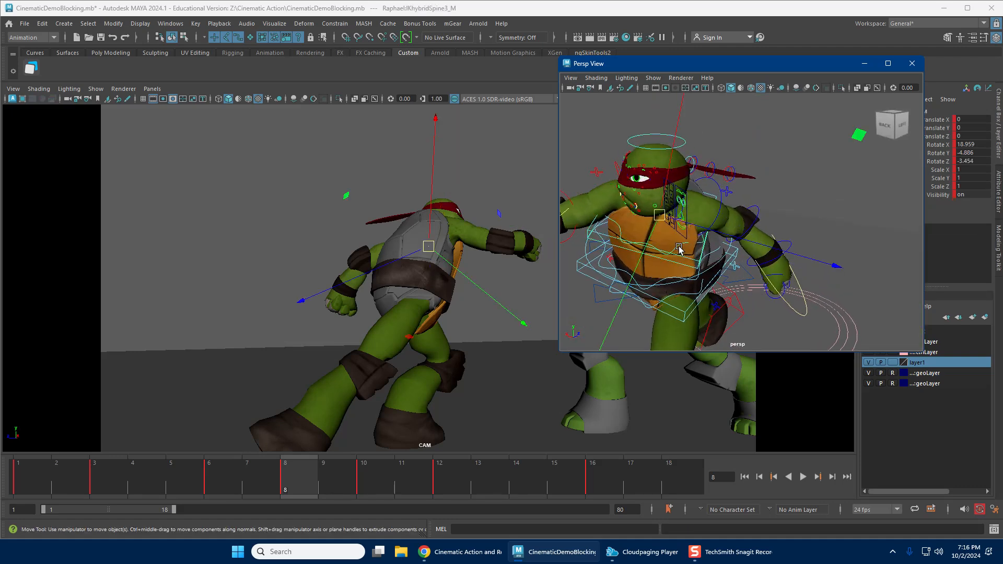
key(e)
drag(346, 290, 338, 277)
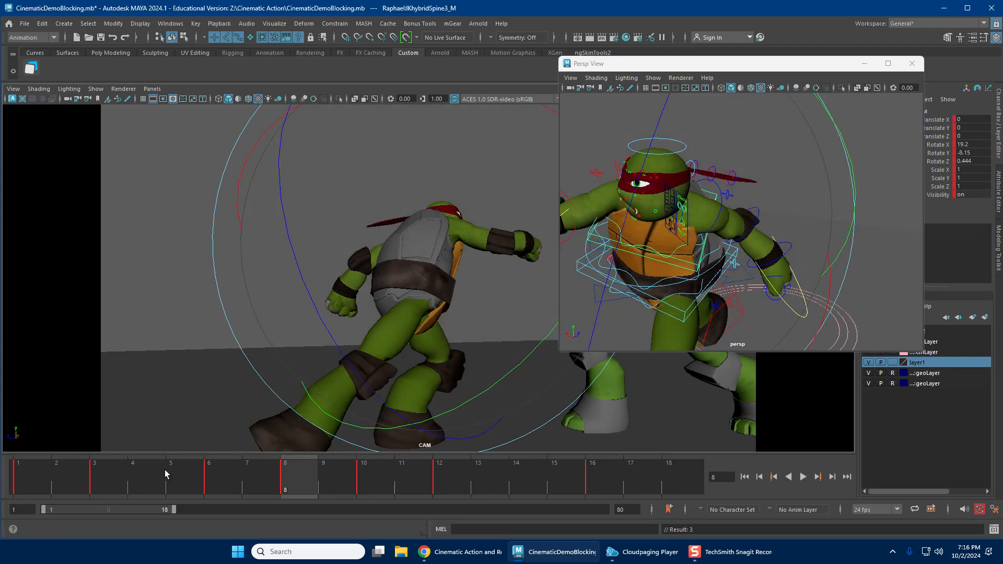
Play back and scrub the sequence to review the torso and head motion from the wind-up into the kick.
key(alt+v)
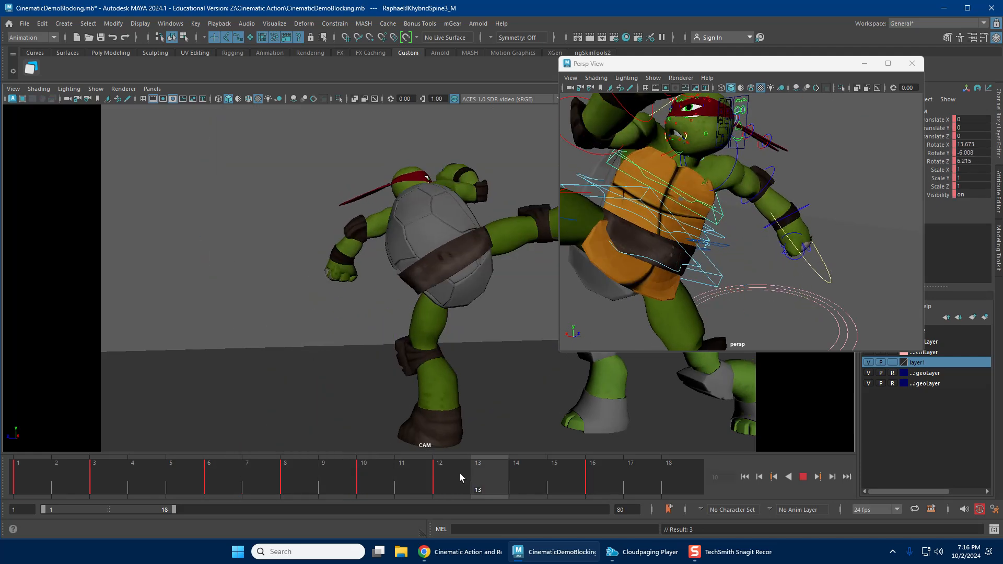
drag(460, 473, 384, 454)
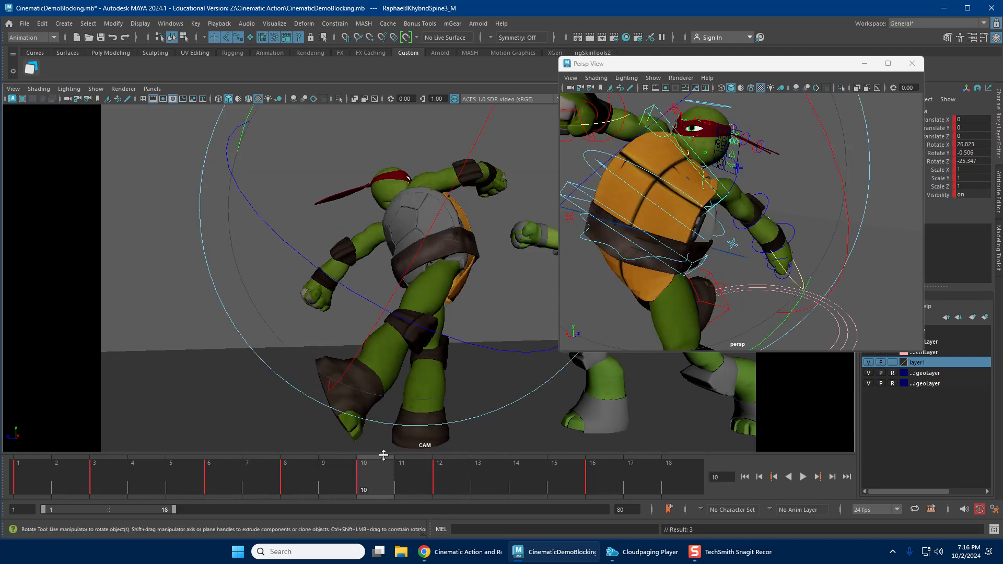
key(alt+v)
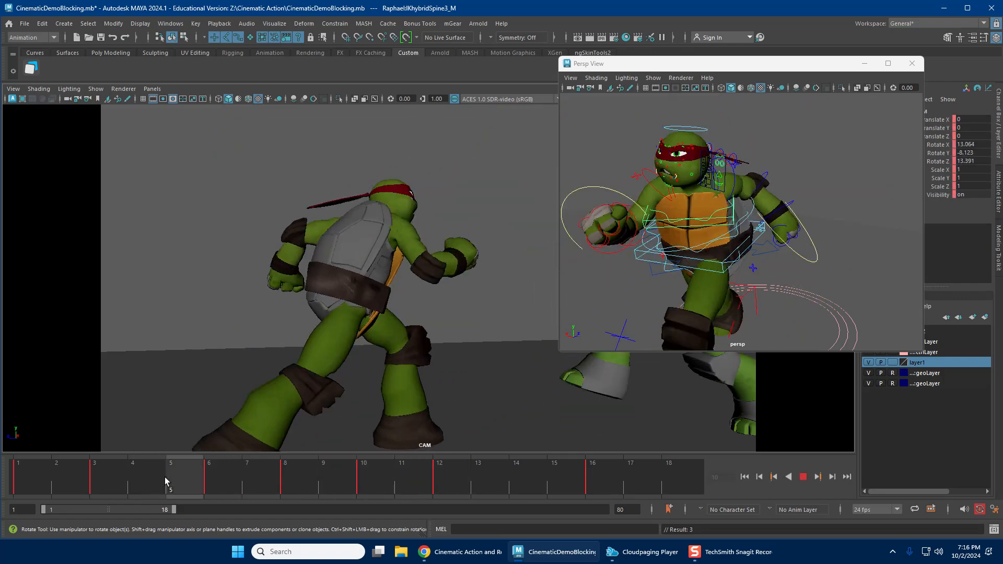
key(alt+v)
key(alt+v)
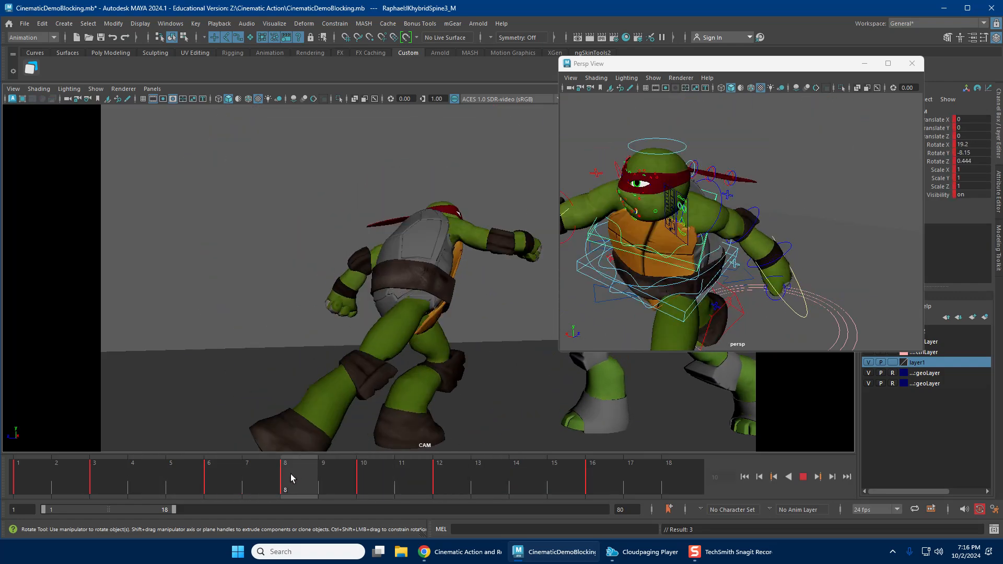
key(alt+v)
Rotate Raphael's head control at frame 10 to about -22.2, -18.3, 1.6 on X, Y, Z.
key(w)
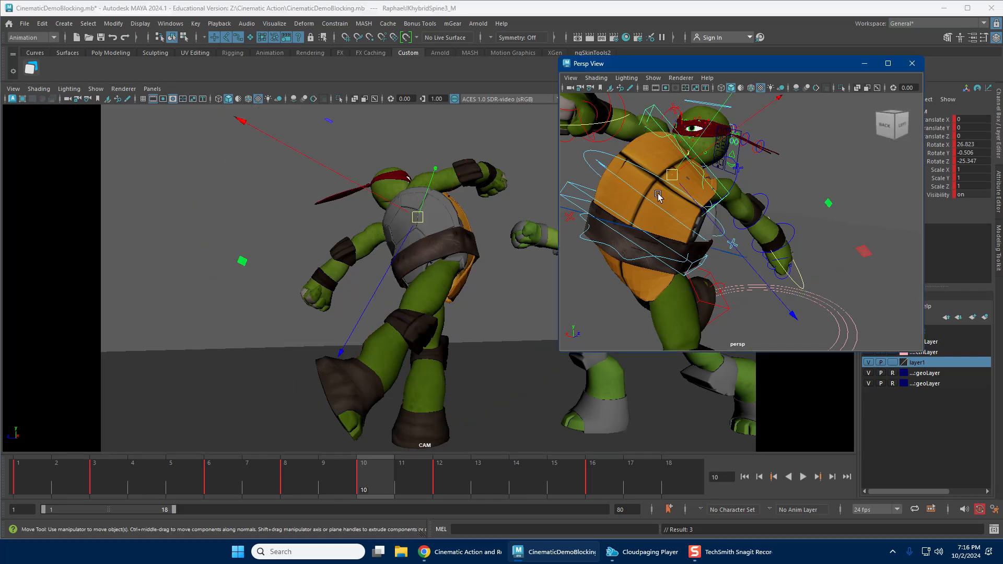
alt+drag(658, 177, 622, 176)
alt+right_drag(622, 177, 714, 176)
alt+middle_drag(750, 159, 752, 210)
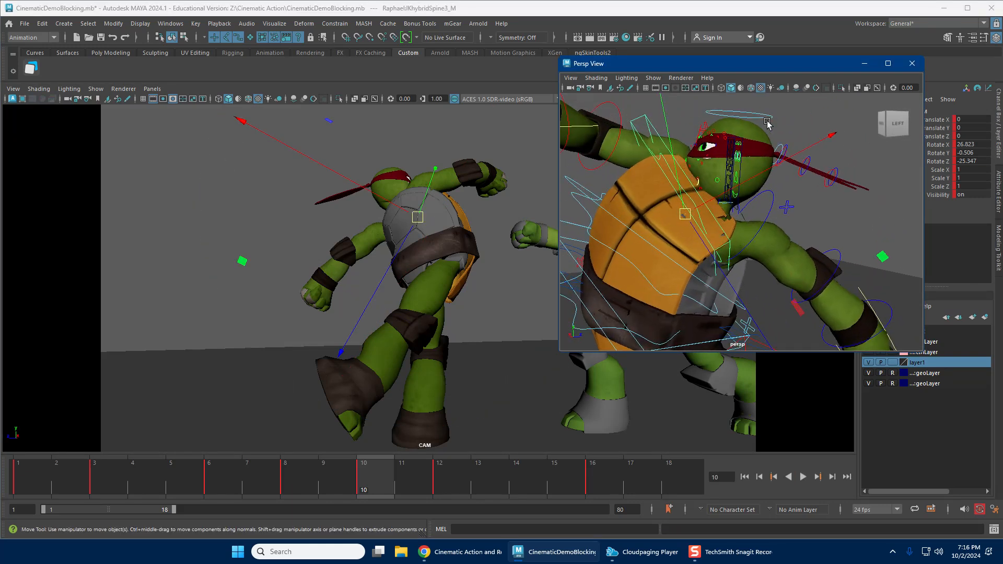
click(767, 118)
key(e)
drag(309, 315, 282, 285)
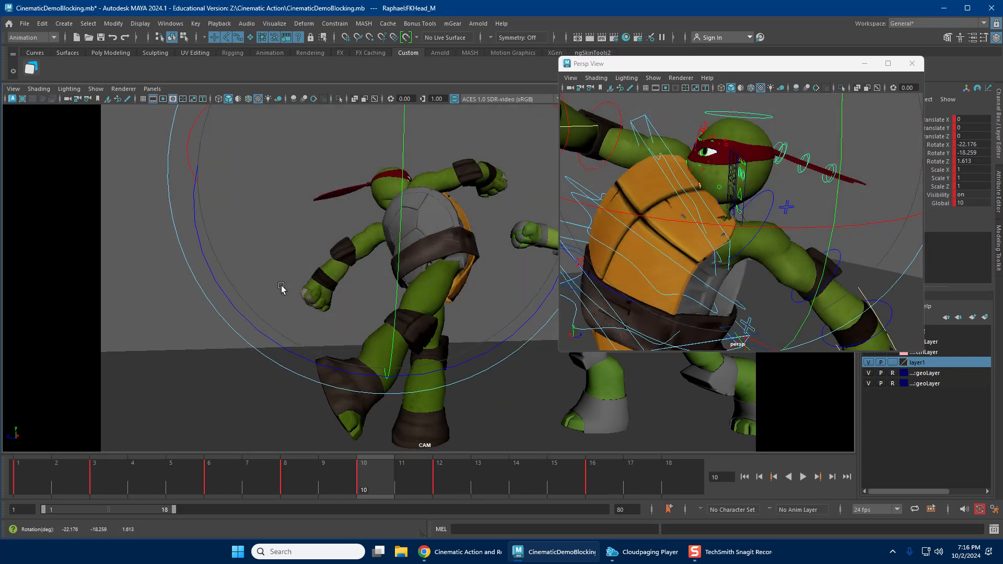
Rotate Raphael's mid-spine hybrid control at frame 10 to about 0.5, -15.7, -21.3 on X, Y, Z.
key(w)
click(622, 251)
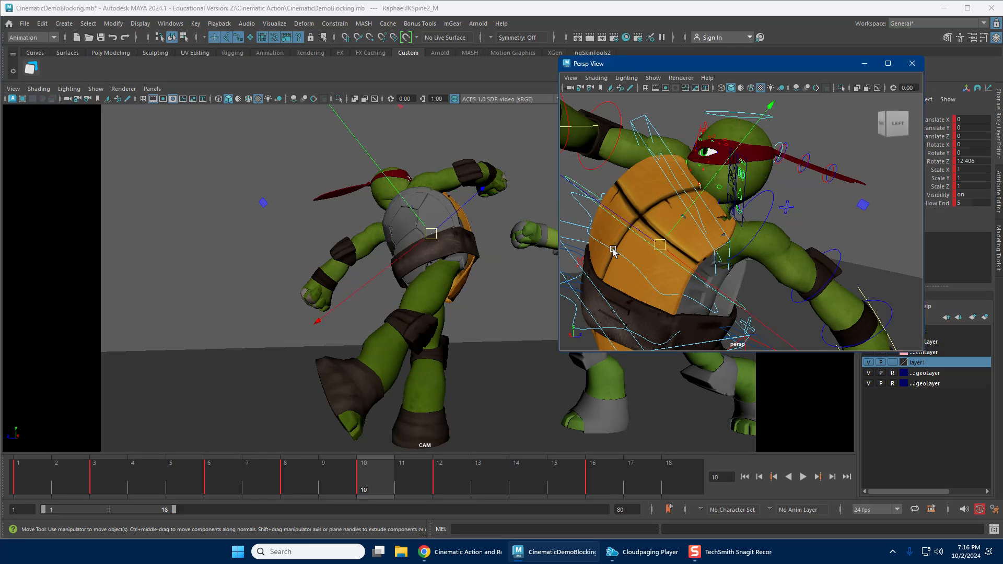
click(613, 251)
key(e)
drag(293, 313, 326, 290)
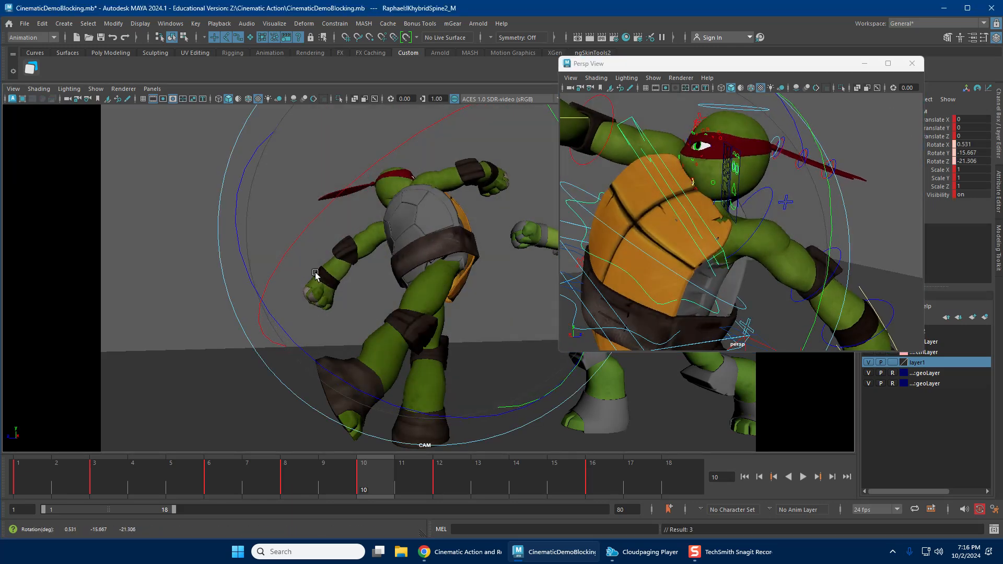
Play back the sequence and inspect the spine controls around frames 10 and 12 as the kick extends.
key(alt+v)
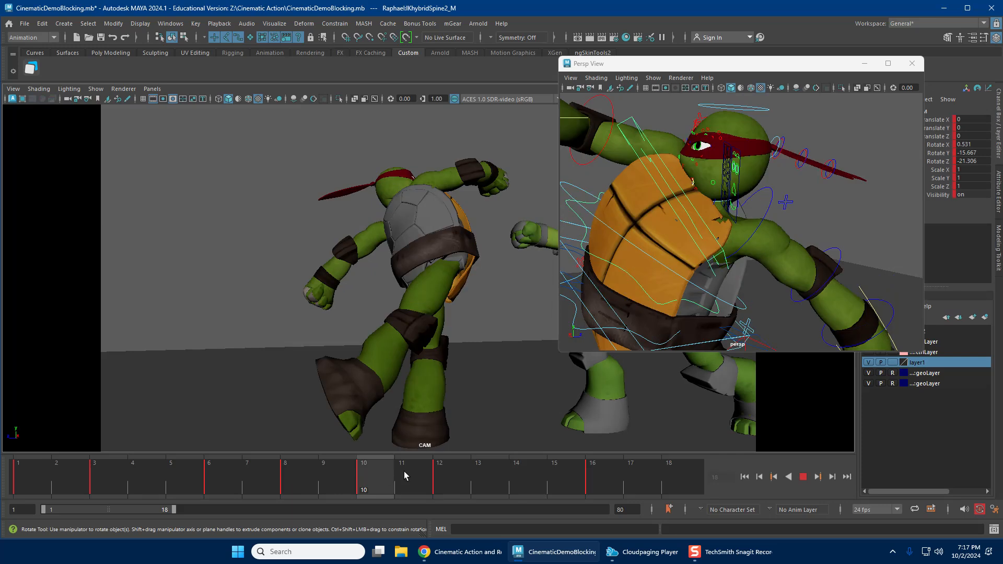
key(Escape)
key(w)
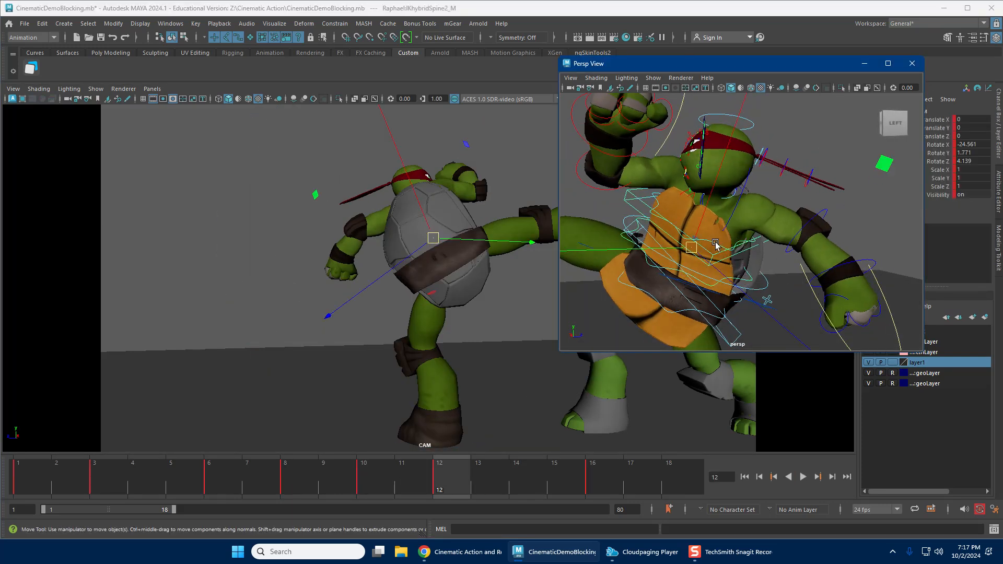
key(alt+v)
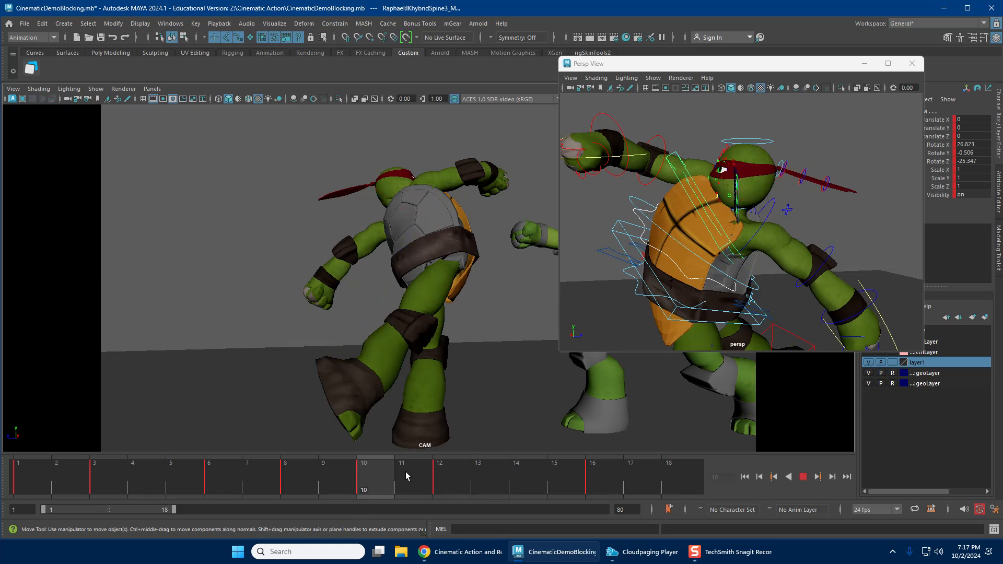
Rotate Raphael's upper hybrid spine control at frame 16 to about 10.6, -3.6, 12.9 on X, Y, Z.
click(462, 468)
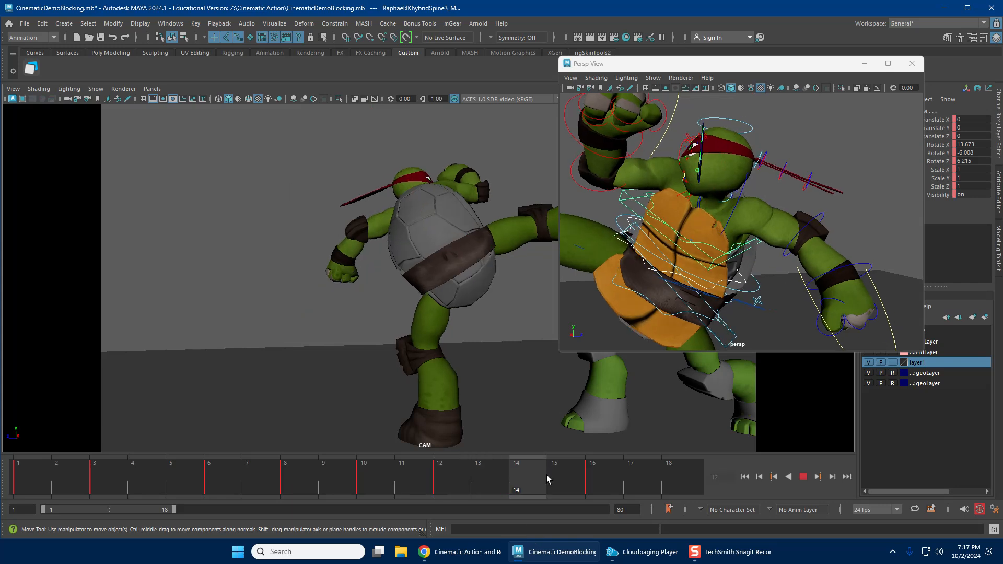
drag(572, 480, 604, 483)
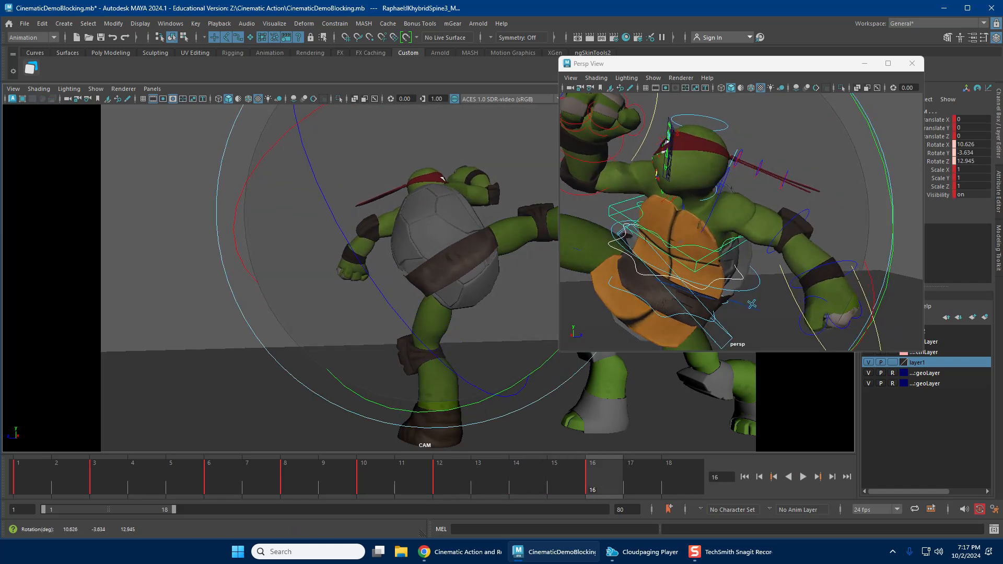
Play back all 18 frames and examine the kick in a wider perspective view showing both characters.
key(alt+v)
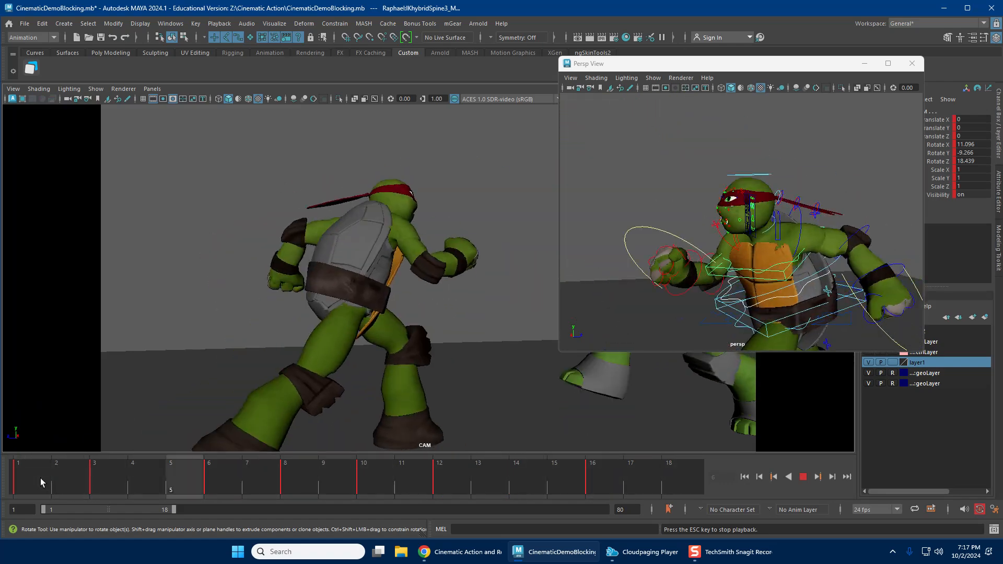
key(Escape)
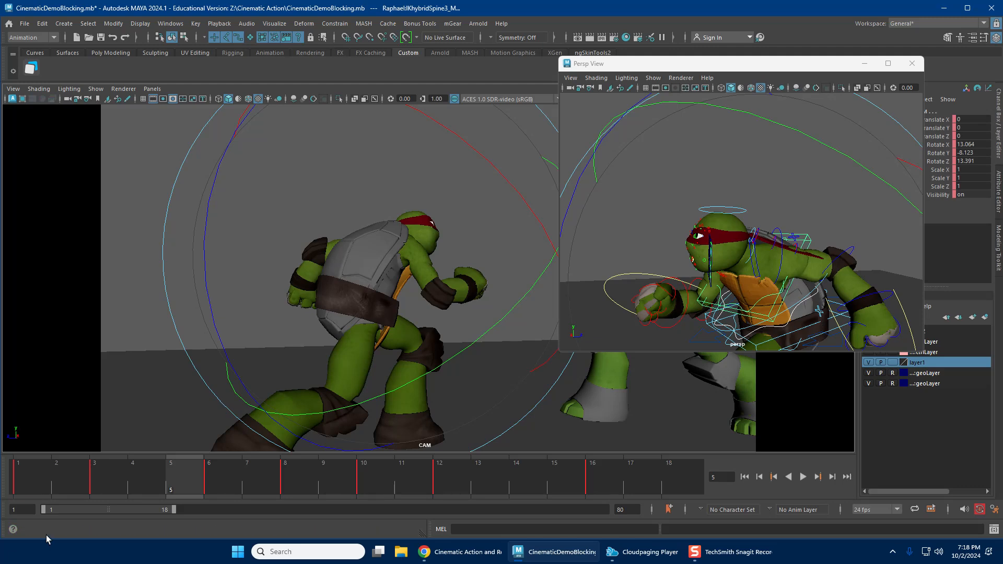
key(alt+v)
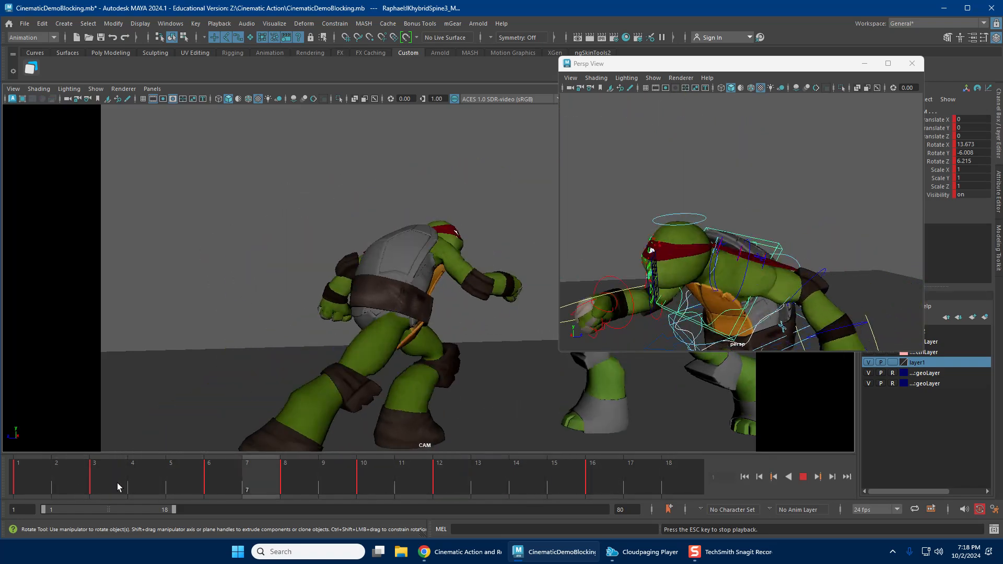
scroll(731, 243, down, 6)
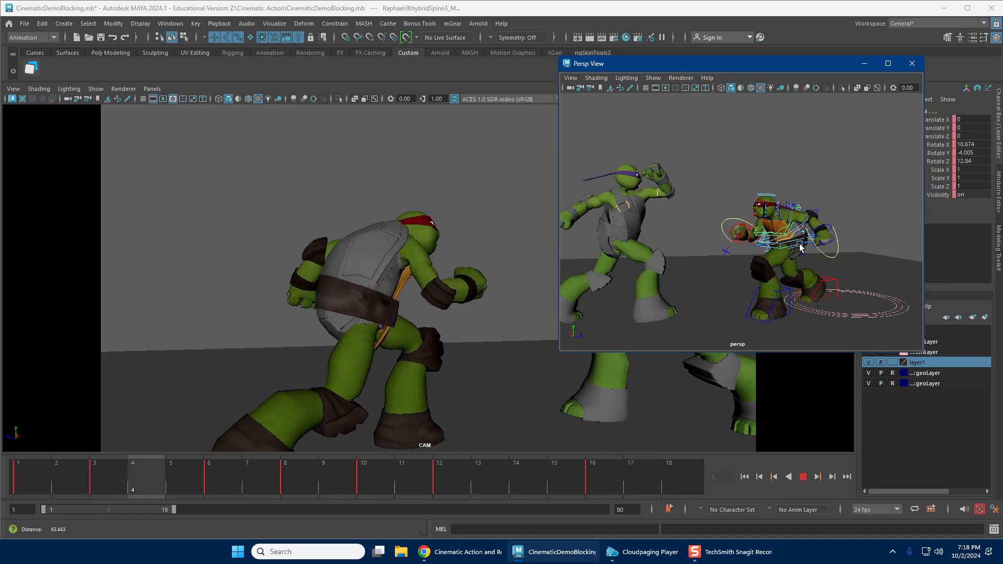
alt+drag(800, 247, 743, 261)
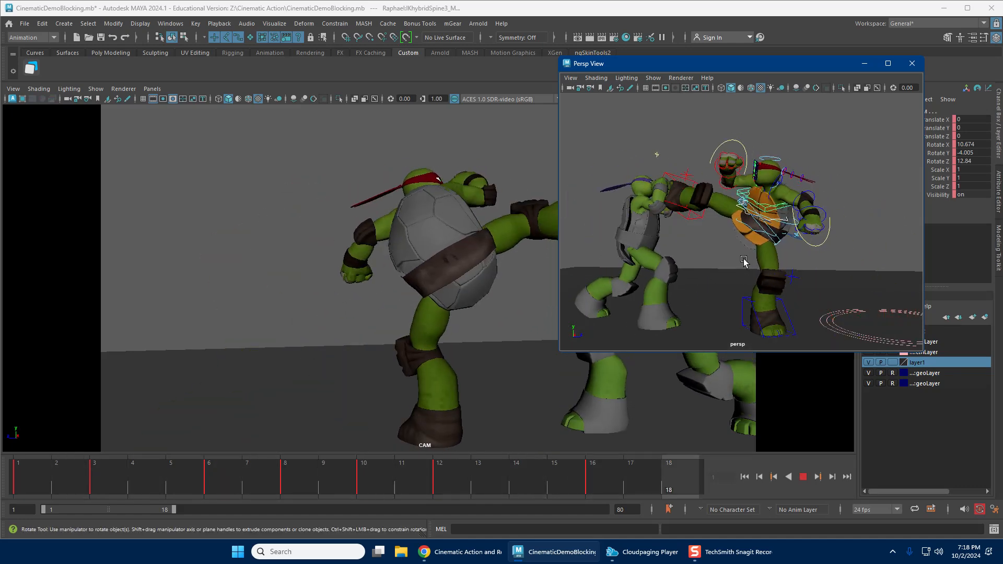
key(Escape)
Select Raphael's left leg IK control and add a key at frame 14 that holds the planted foot's frame 16 position.
click(767, 284)
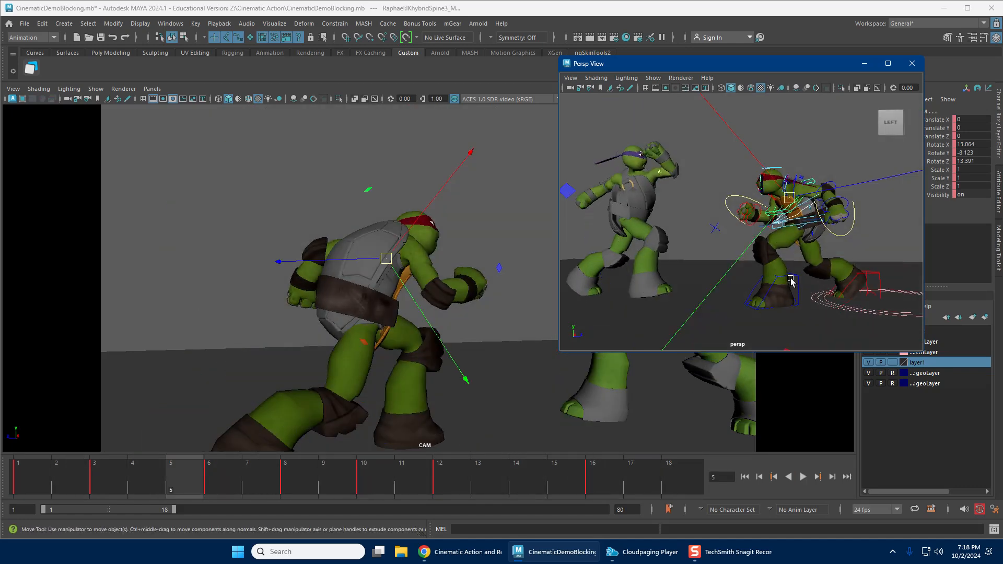
key(w)
key(alt+v)
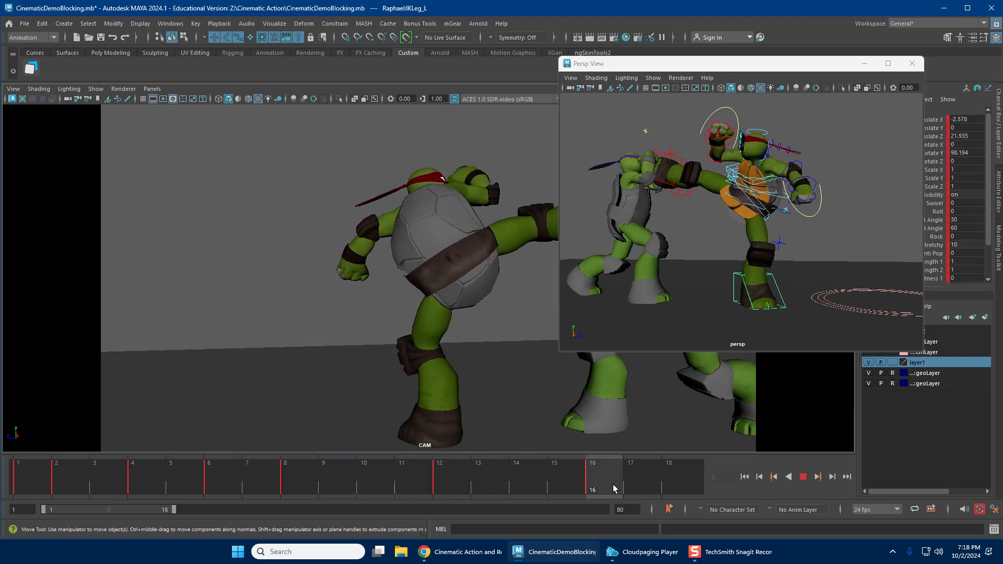
mouse_move(612, 484)
mouse_down()
mouse_move(285, 477)
mouse_move(604, 481)
mouse_move(442, 478)
mouse_move(599, 471)
mouse_up()
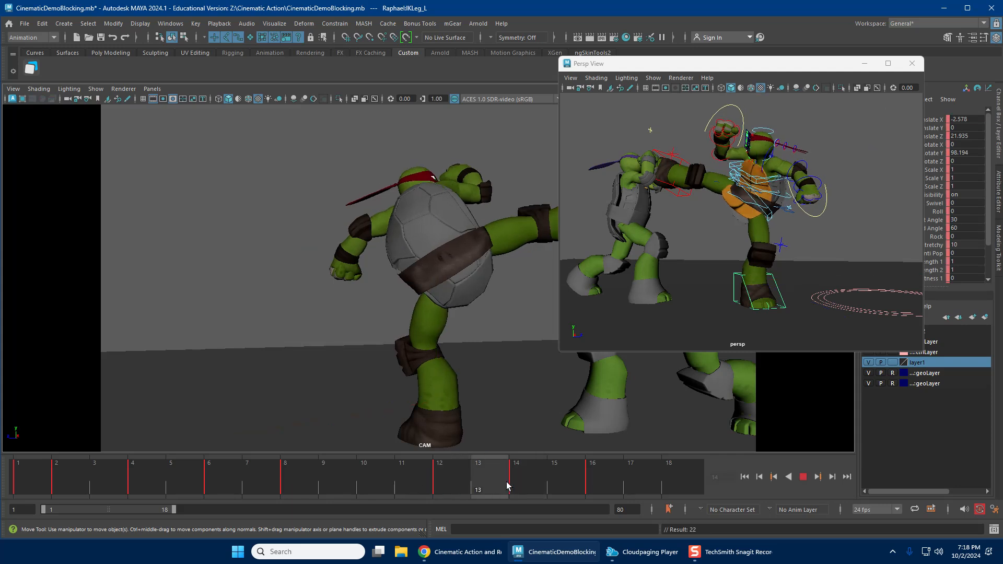
drag(507, 485, 515, 486)
At frame 12, rotate Raphael's left leg IK control to about 93.8 on Y and move it to about -2.59 X, 21.83 Z.
key(e)
drag(452, 478, 453, 479)
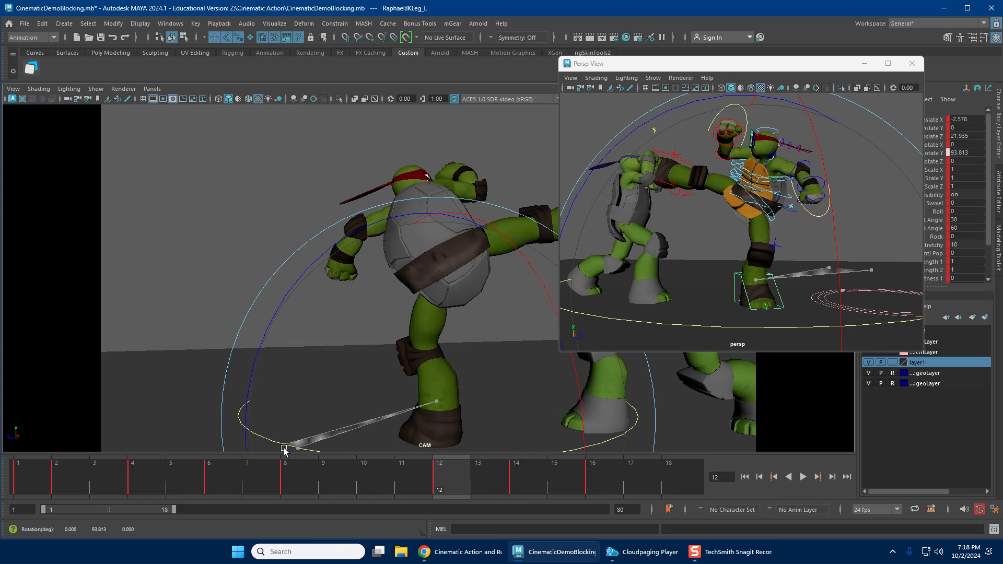
click(295, 477)
key(alt+v)
click(448, 481)
key(w)
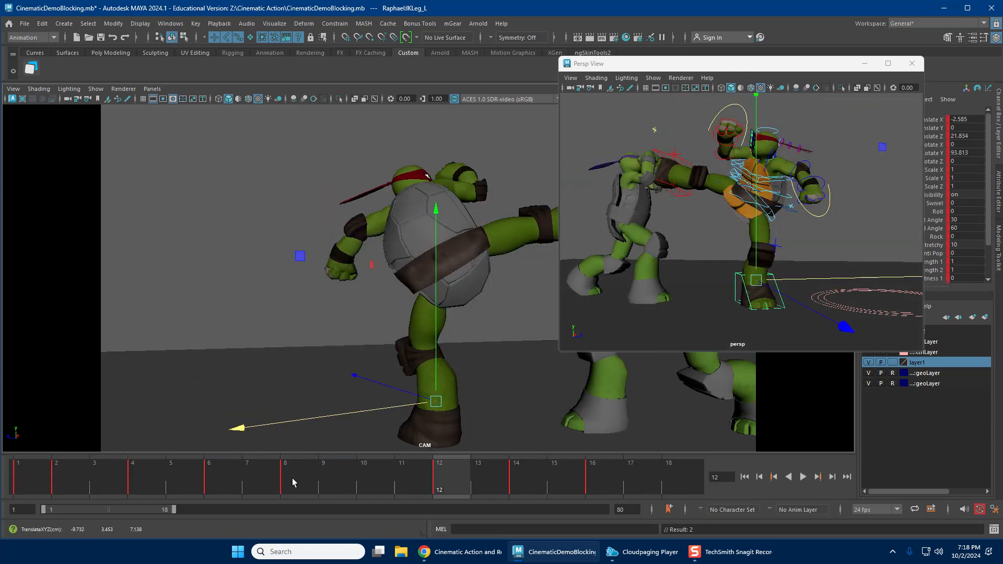
Play back the planted foot's motion and save the scene.
key(alt+v)
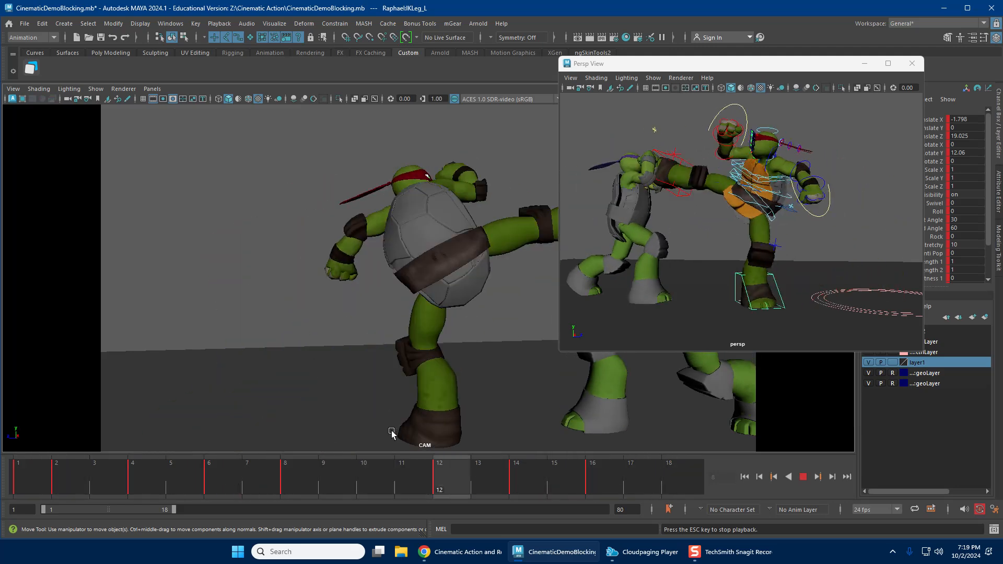
key(Escape)
click(23, 24)
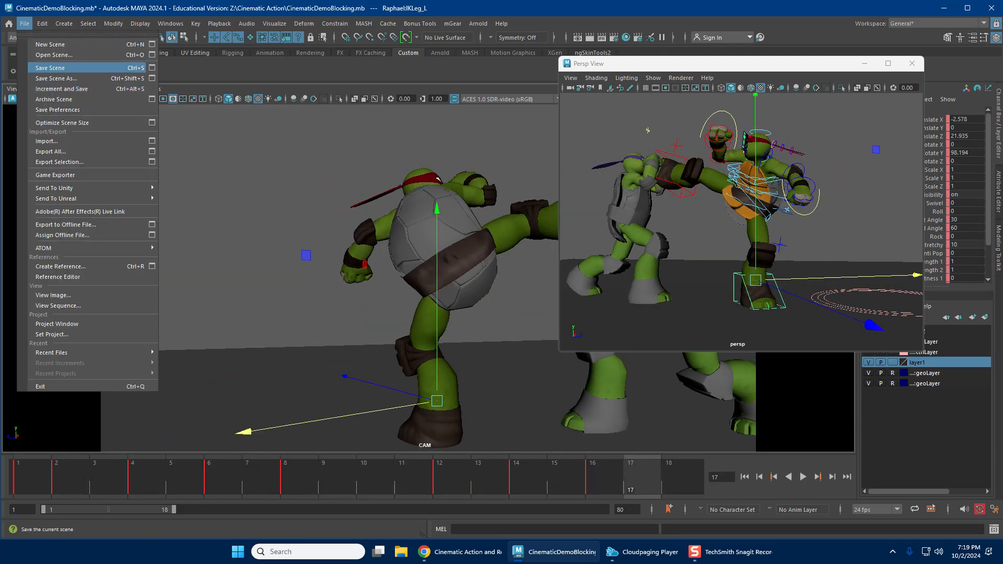
click(52, 67)
Review the opening frames up to frame 5 and select Raphael's right shoulder control from his right side.
key(alt+v)
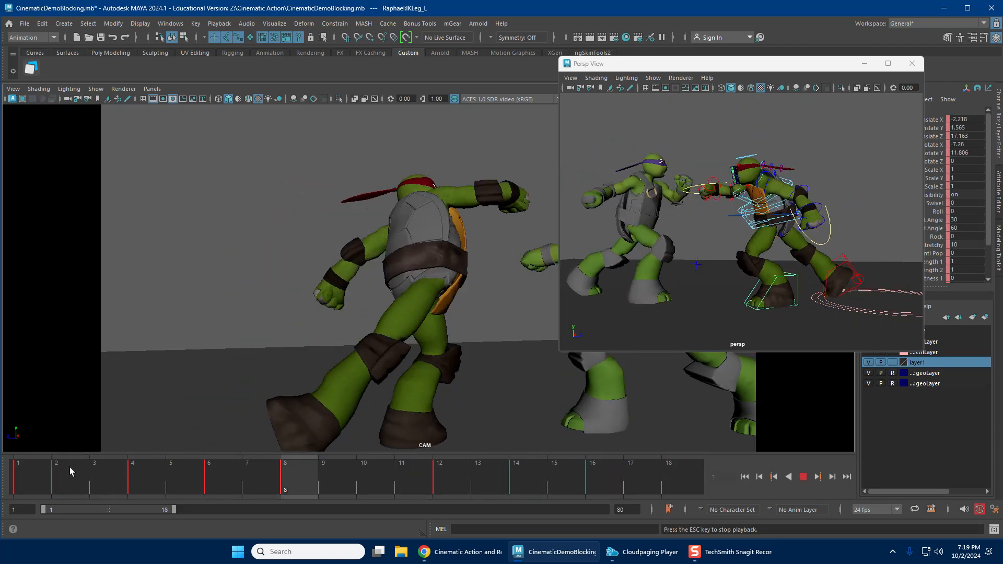
key(Escape)
drag(30, 480, 186, 464)
alt+drag(857, 234, 602, 226)
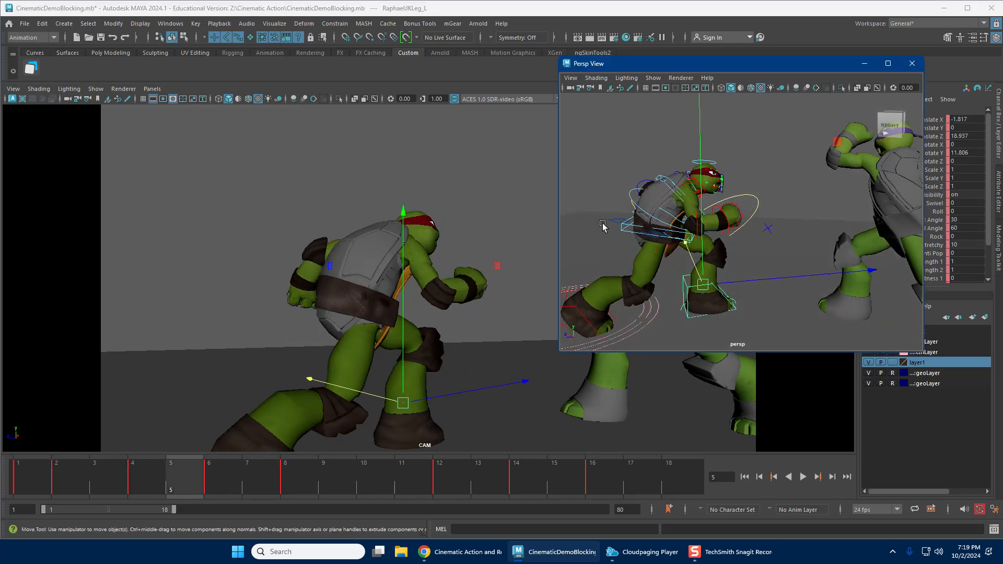
scroll(603, 226, up, 5)
click(602, 125)
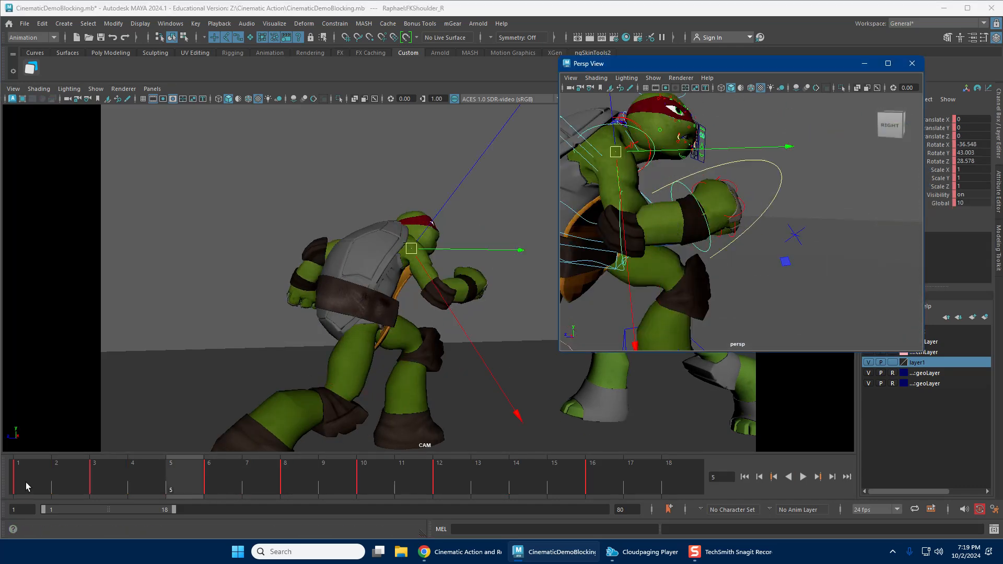
Play back the sequence and scrub frames 1 to 13 to examine the right arm's swing into the kick.
key(alt+v)
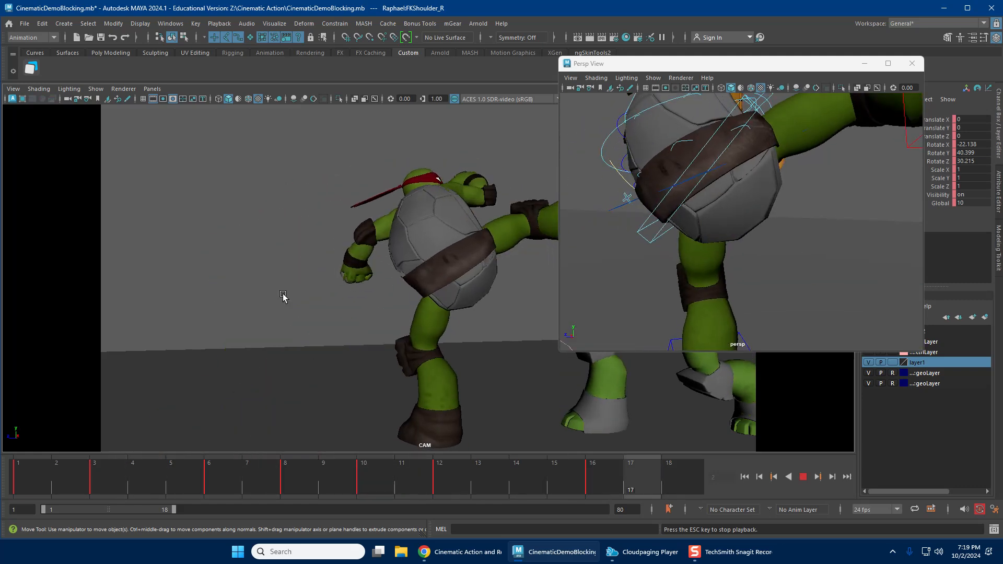
key(alt+v)
key(alt+v)
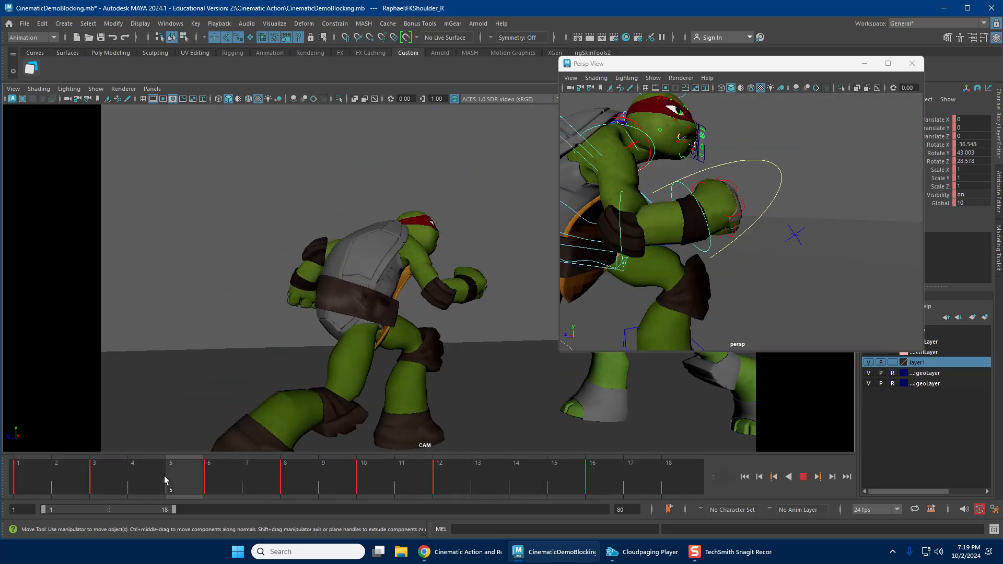
click(33, 477)
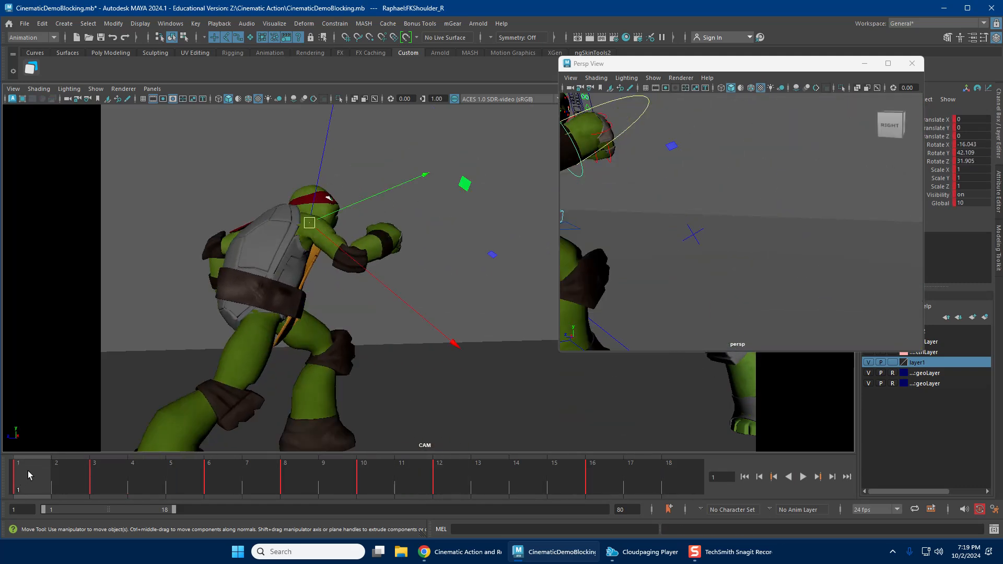
drag(41, 483, 459, 482)
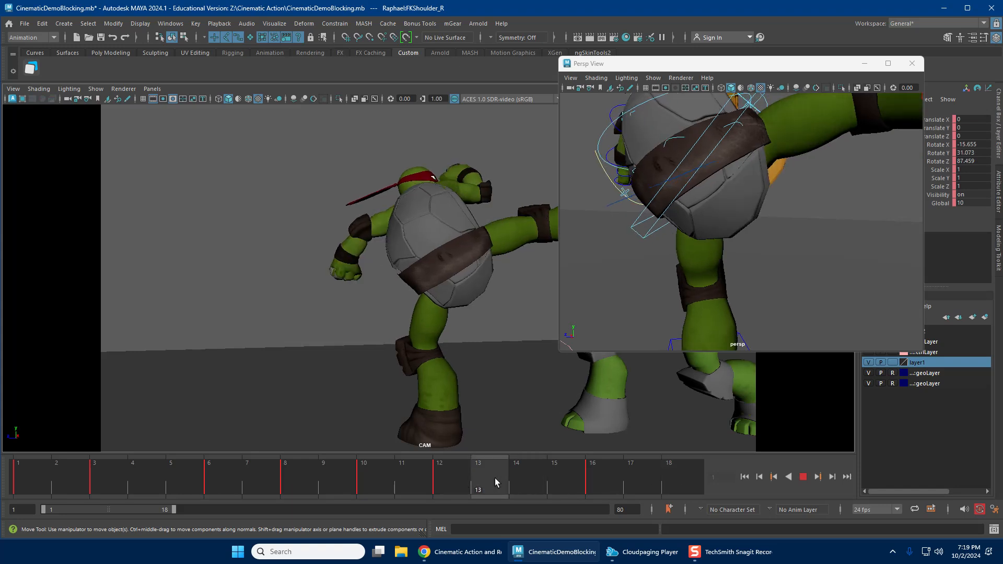
mouse_move(494, 478)
mouse_down()
mouse_move(208, 484)
mouse_move(436, 483)
mouse_move(508, 459)
mouse_move(287, 462)
mouse_move(410, 459)
mouse_move(358, 461)
mouse_up()
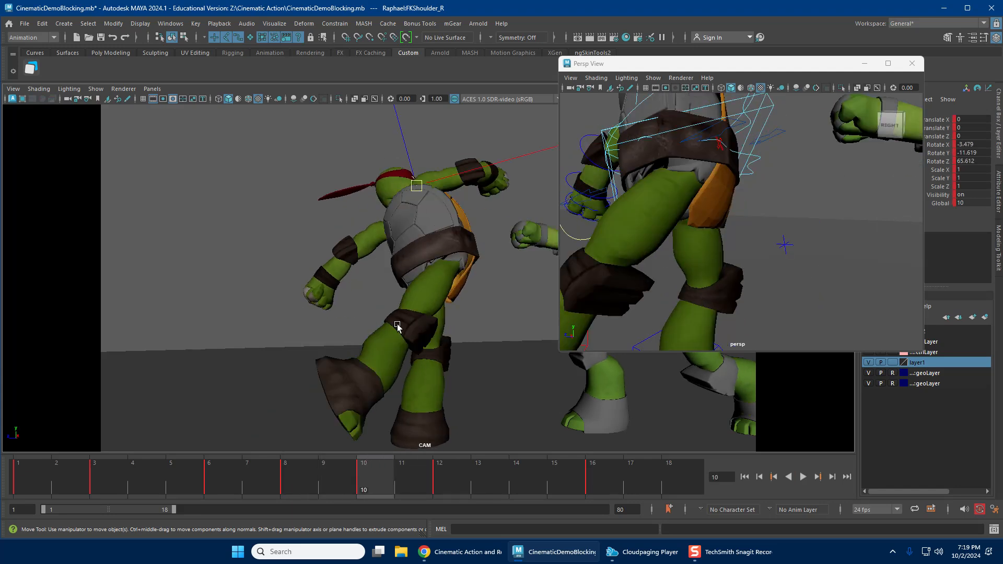
Replay the kick, step back to frame 4, and compare both characters' poses in the unobstructed camera view.
key(alt+v)
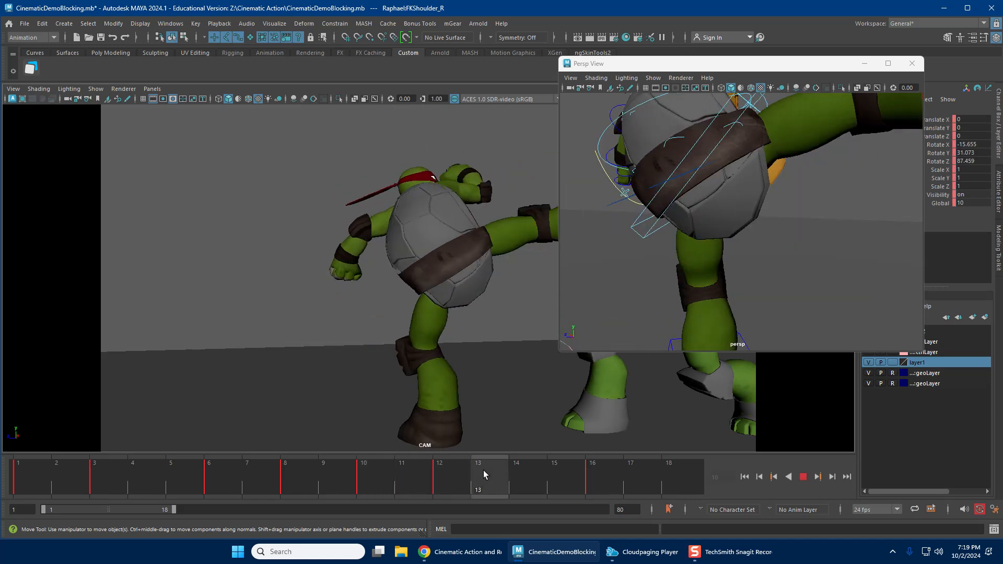
mouse_move(694, 453)
mouse_down()
mouse_move(411, 462)
mouse_move(558, 449)
mouse_up()
mouse_move(625, 446)
mouse_down()
mouse_move(399, 463)
mouse_move(539, 460)
mouse_up()
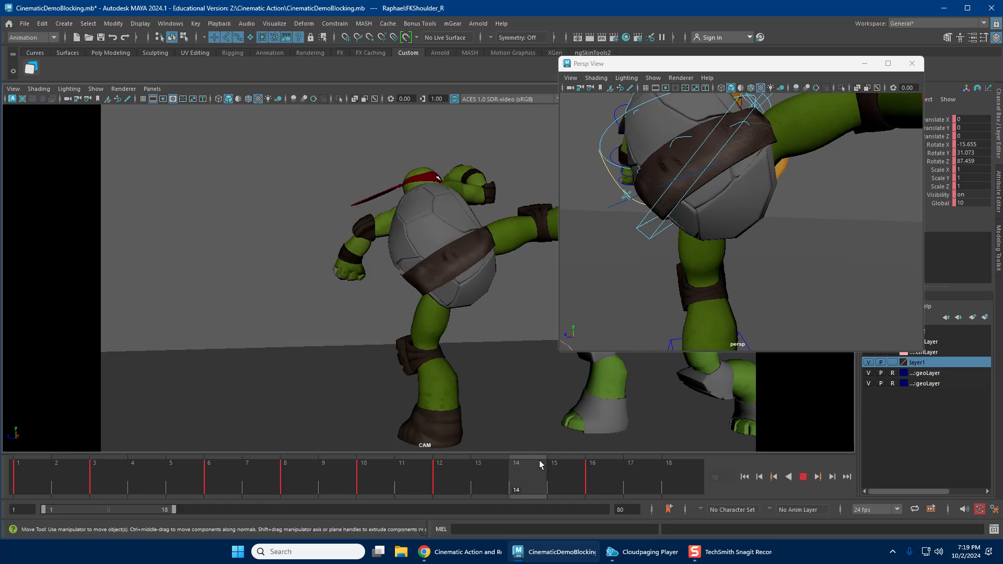
mouse_move(470, 464)
mouse_down()
mouse_move(409, 466)
mouse_move(647, 467)
mouse_move(415, 459)
mouse_move(609, 456)
mouse_move(497, 466)
mouse_move(480, 435)
mouse_move(285, 454)
mouse_move(667, 465)
mouse_move(209, 464)
mouse_move(554, 465)
mouse_move(105, 483)
mouse_move(137, 475)
mouse_up()
drag(702, 65, 0, 103)
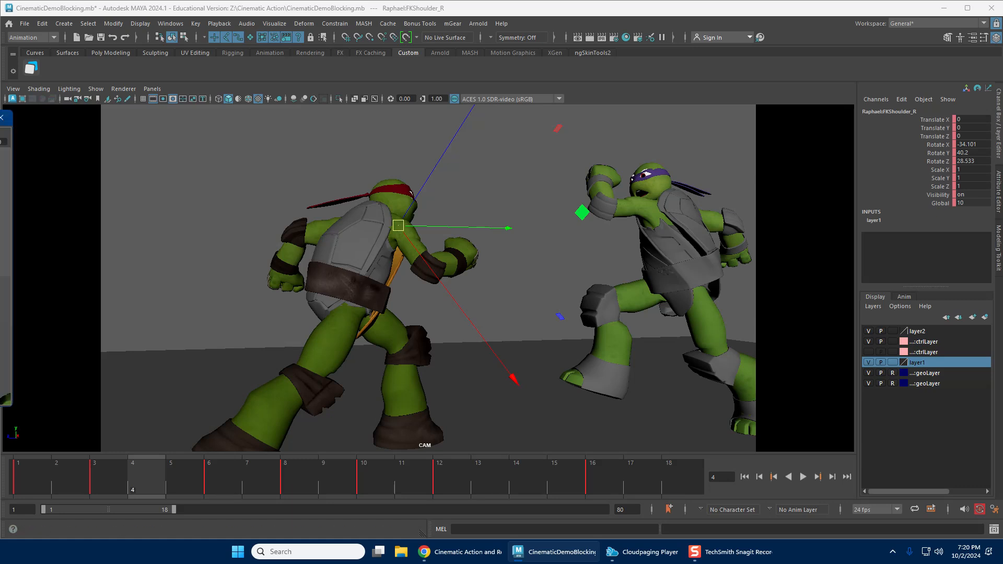
drag(6, 117, 767, 61)
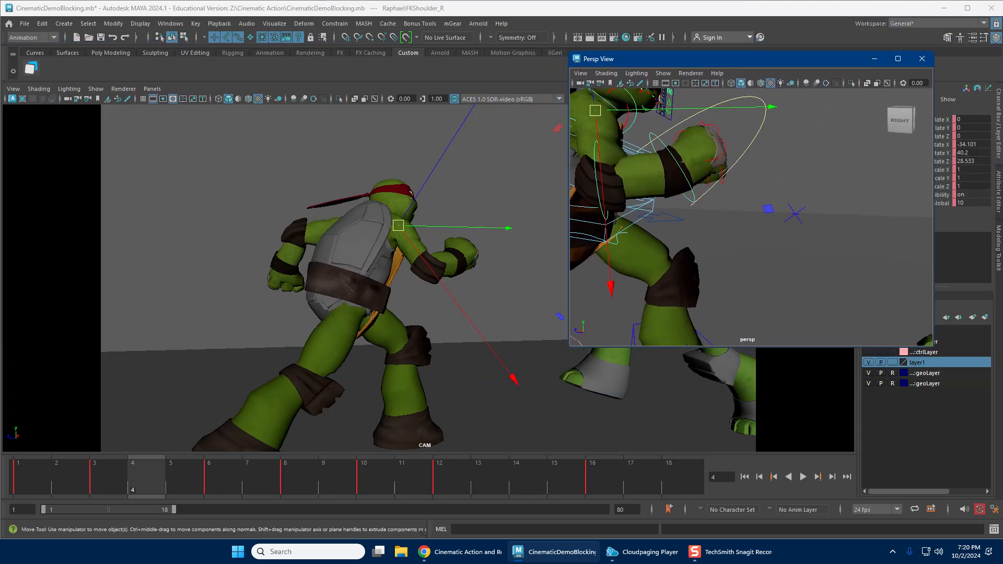
Play back and scrub frames 1 to 6 to examine Raphael's wind-up before the kick.
click(44, 468)
key(alt+v)
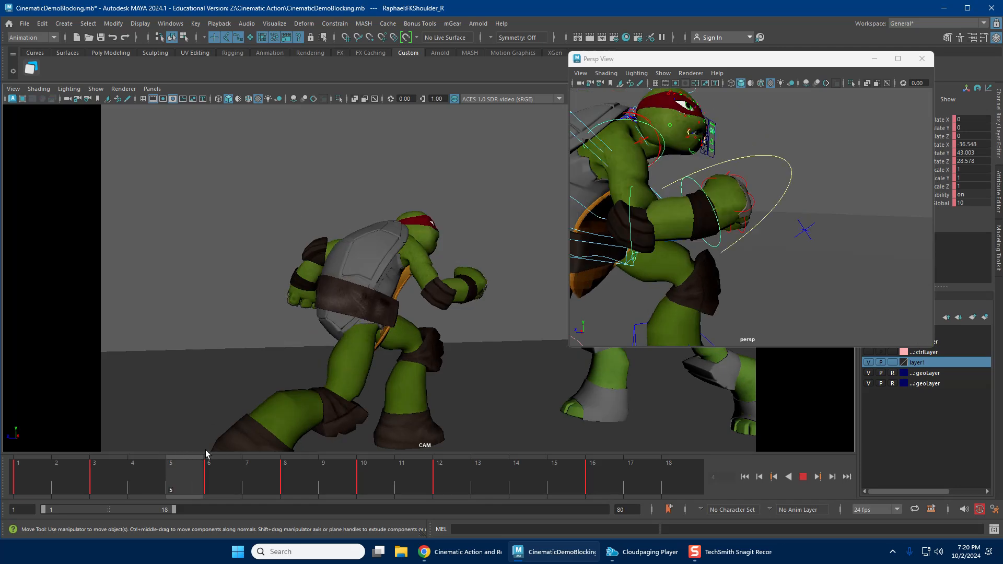
drag(211, 449, 11, 476)
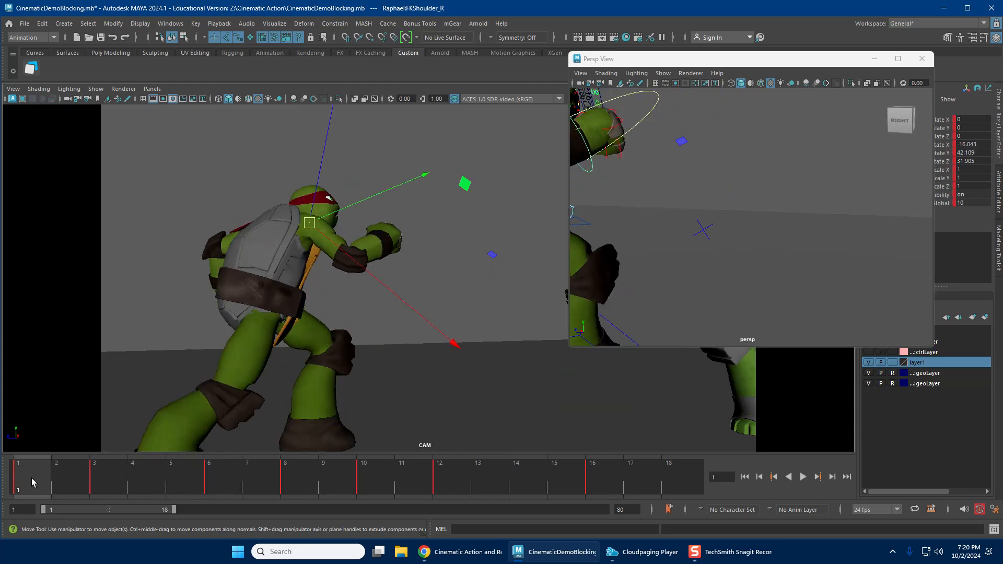
drag(32, 477, 211, 478)
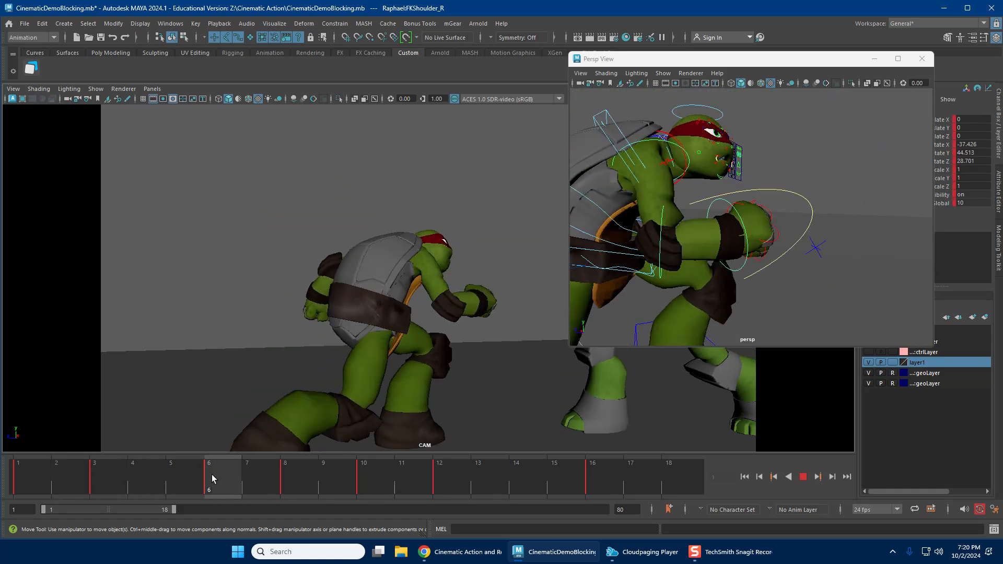
key(alt+v)
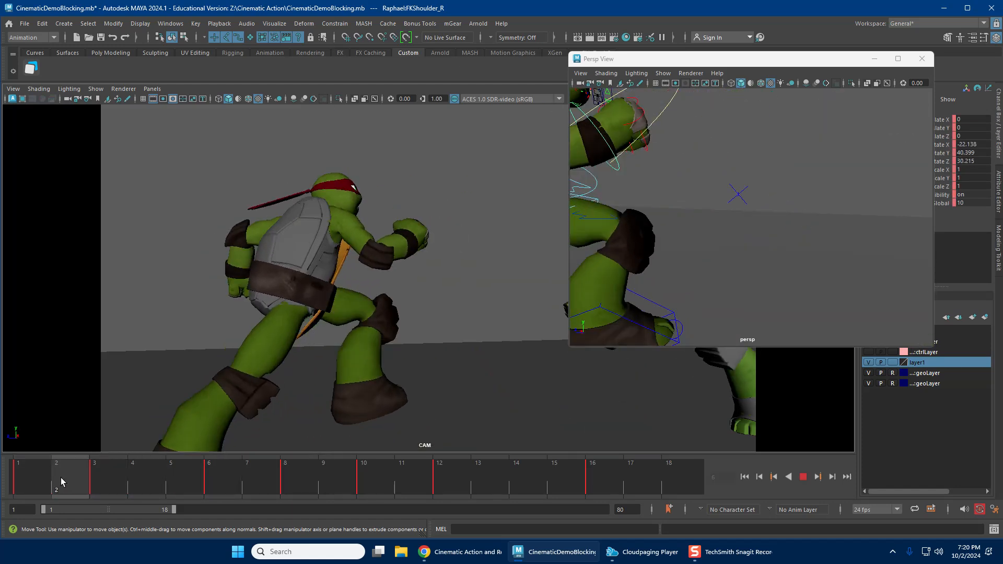
On frame 3, rotate Raphael's right shoulder control to adjust the raised arm's angle.
click(103, 473)
key(f)
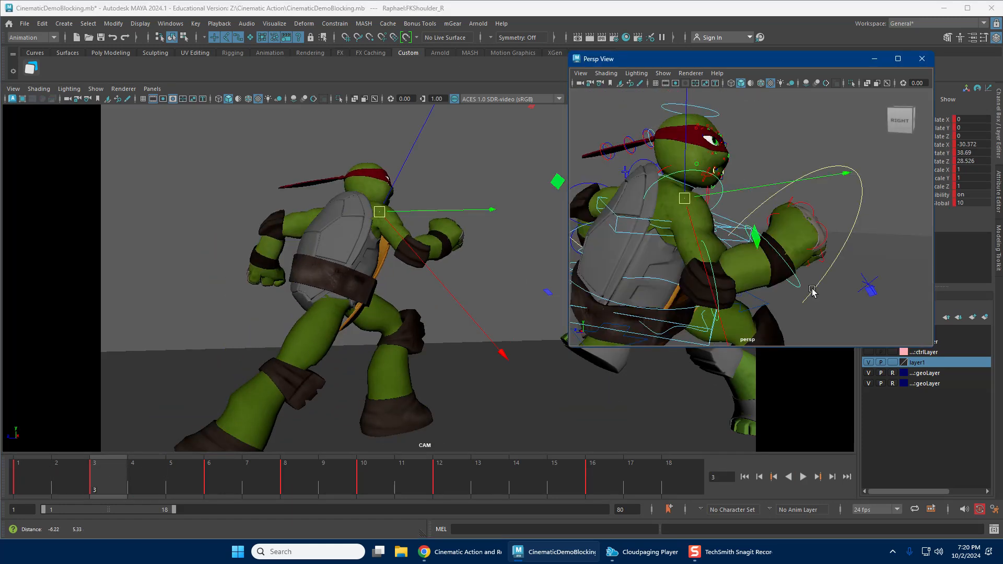
key(e)
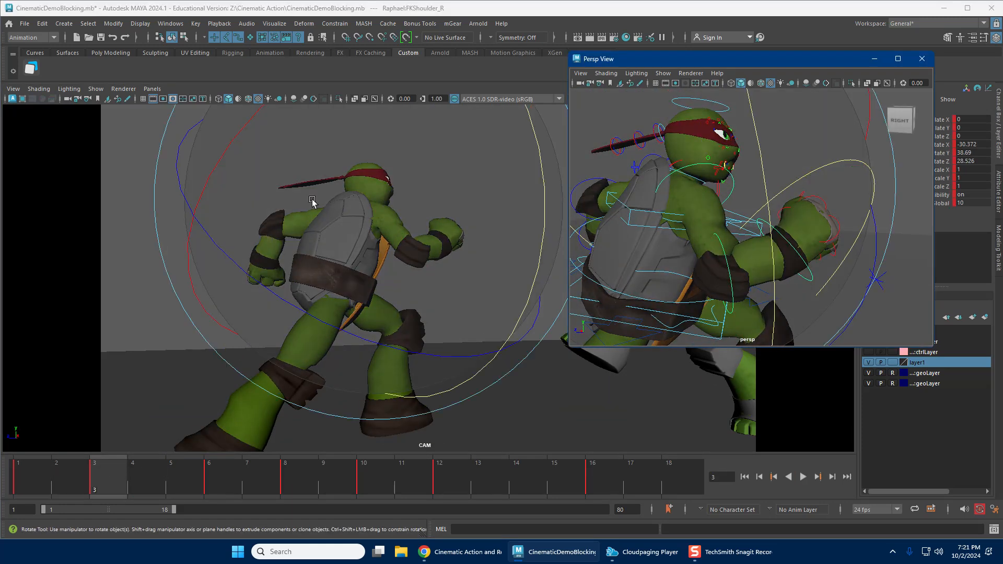
drag(312, 203, 305, 232)
key(w)
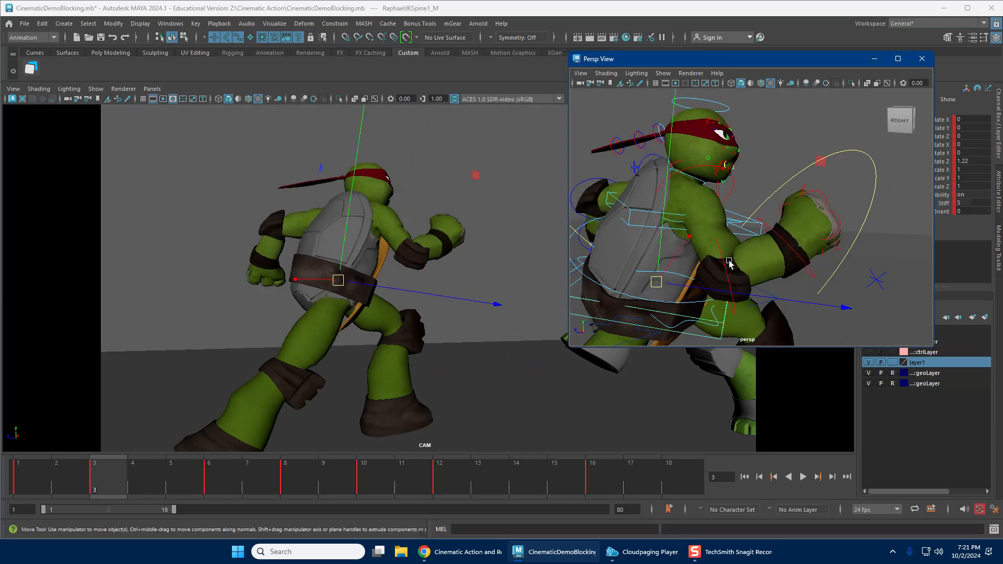
On frame 3, bend Raphael's right elbow to about 92.9 degrees in Z and rotate the right wrist to match.
key(e)
drag(454, 421, 480, 424)
key(w)
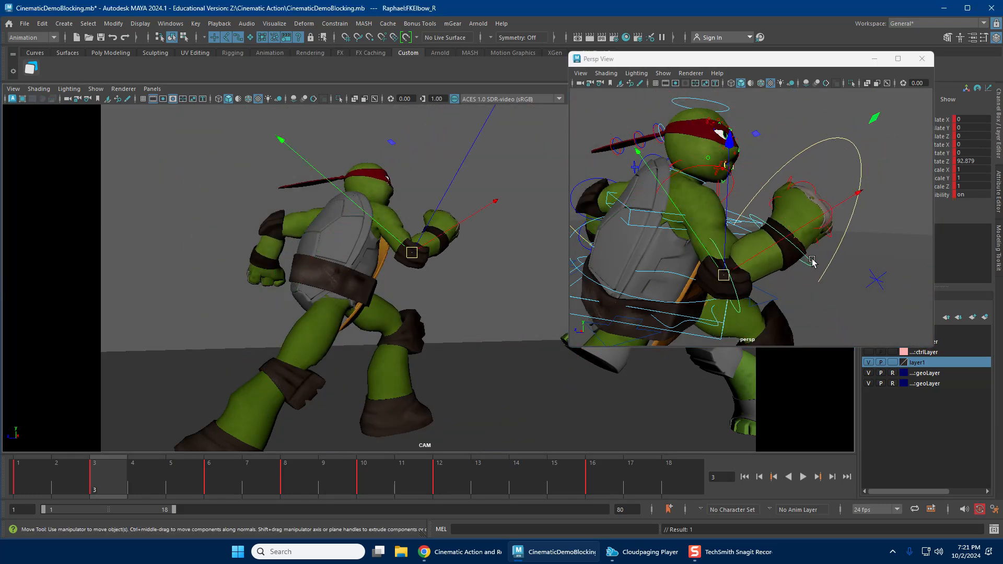
click(812, 261)
key(e)
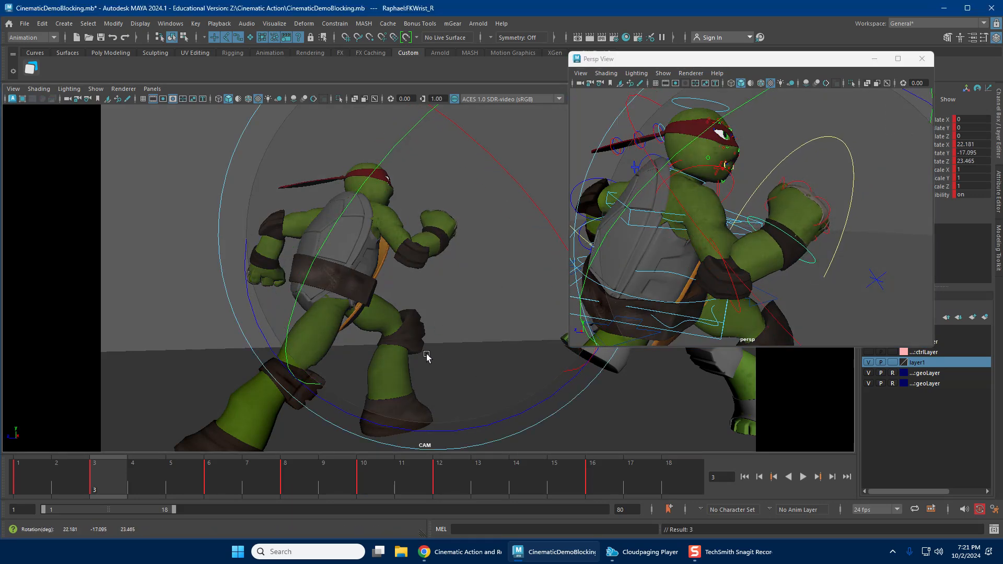
Adjust Raphael's right wrist rotation on frame 6 and replay the opening arm swing to check it.
mouse_move(32, 472)
mouse_down()
mouse_move(173, 465)
mouse_move(34, 472)
mouse_move(172, 477)
mouse_move(213, 468)
mouse_up()
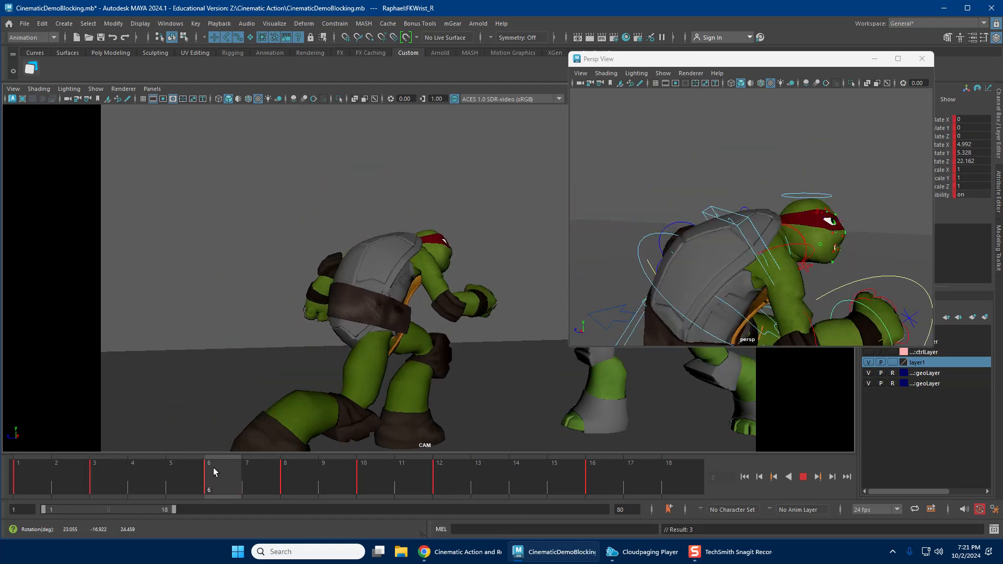
key(e)
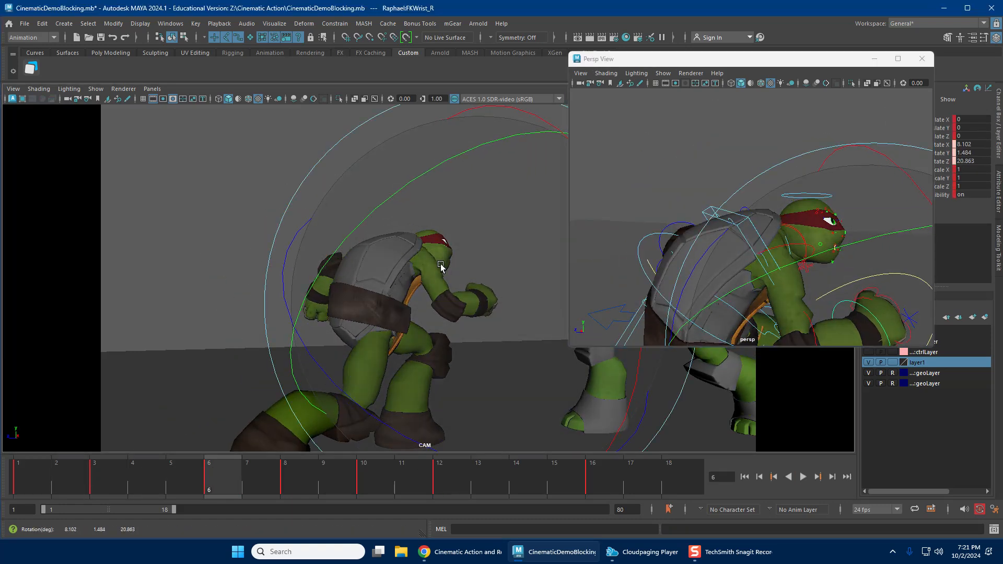
drag(122, 468, 287, 462)
key(alt+v)
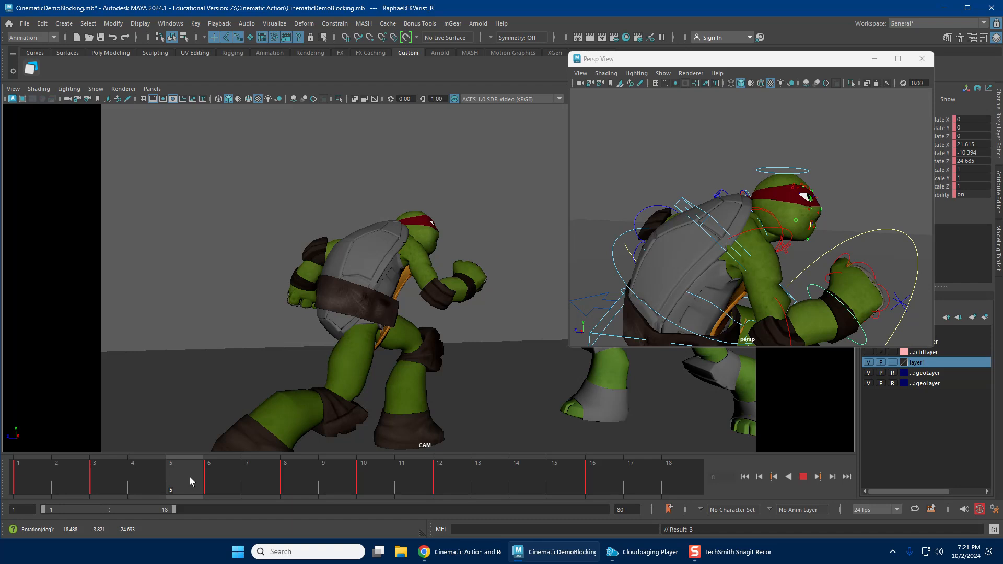
key(alt+v)
key(alt+v)
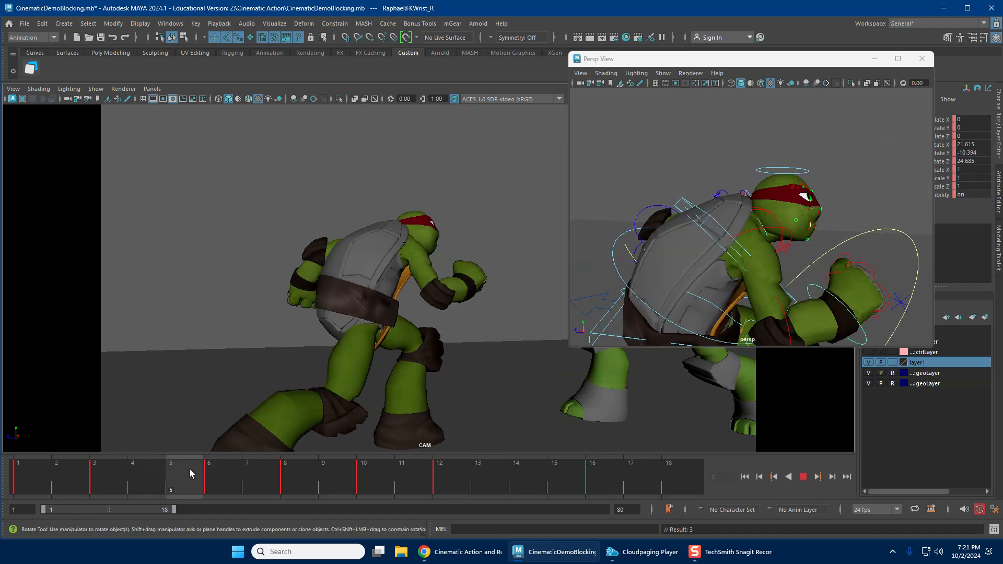
On frame 8, rotate Raphael's right shoulder control so the outstretched arm hangs lower in front of the body.
drag(160, 475, 290, 475)
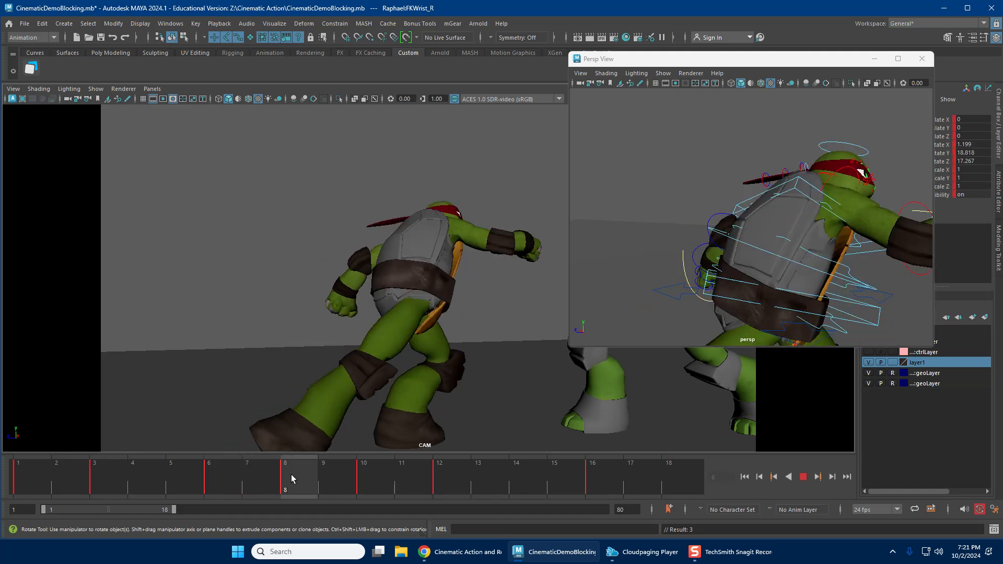
key(alt+v)
key(w)
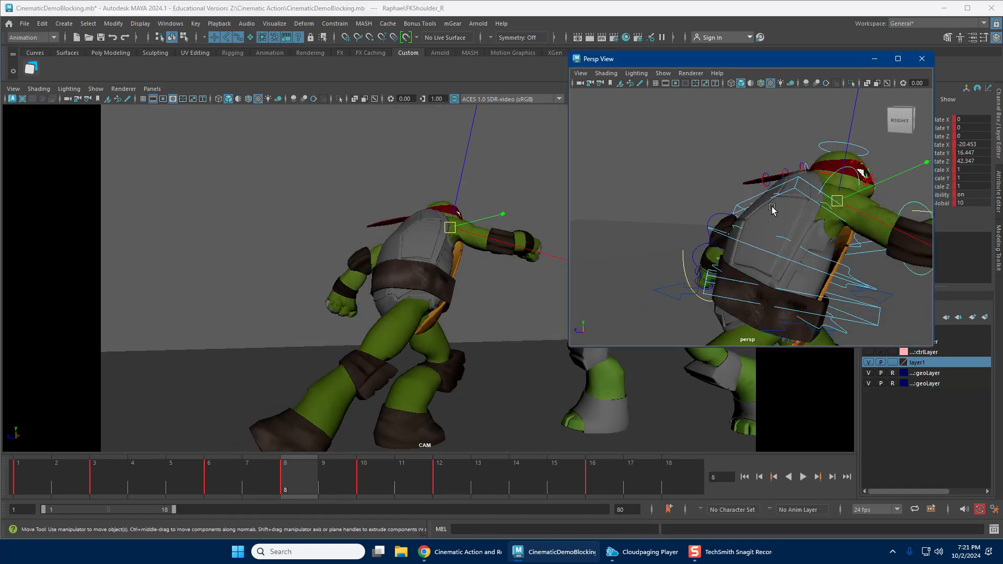
key(e)
drag(512, 340, 462, 393)
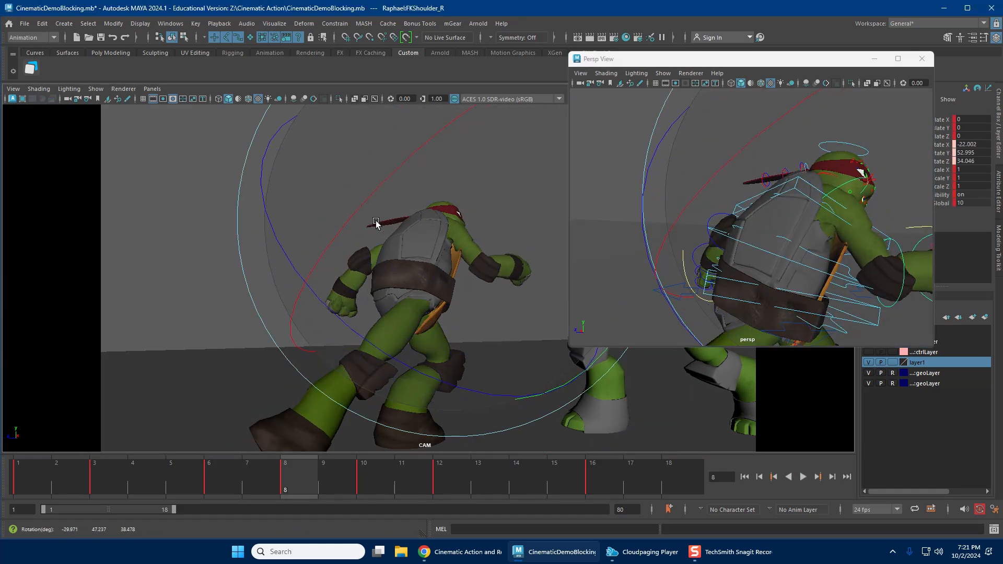
drag(391, 176, 393, 178)
key(shift+e)
On frame 8, set Raphael's right elbow to about 42.8 degrees in Z and rotate the right wrist to about -1.9, 11.4, 0.4.
key(w)
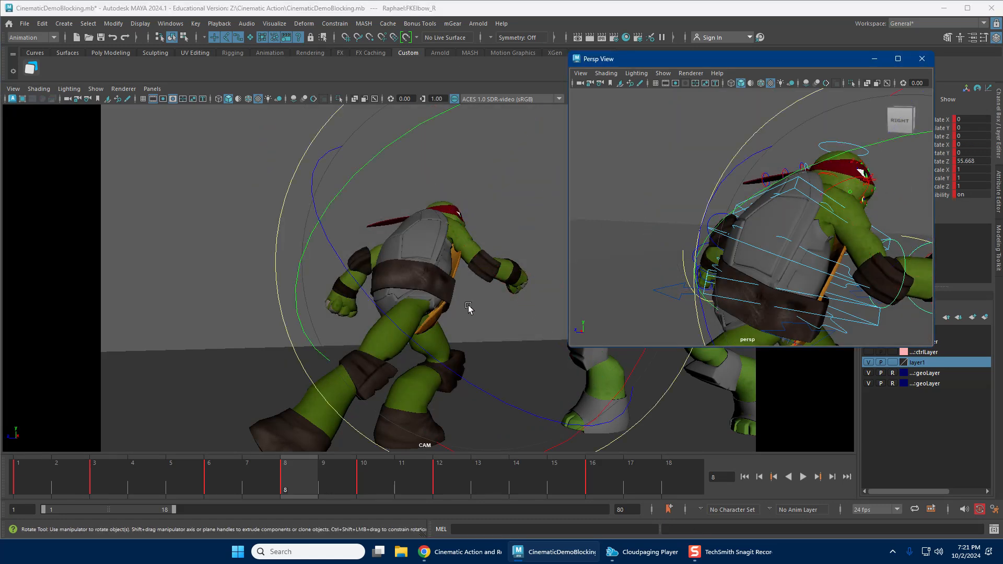
drag(412, 349, 406, 340)
drag(376, 307, 371, 303)
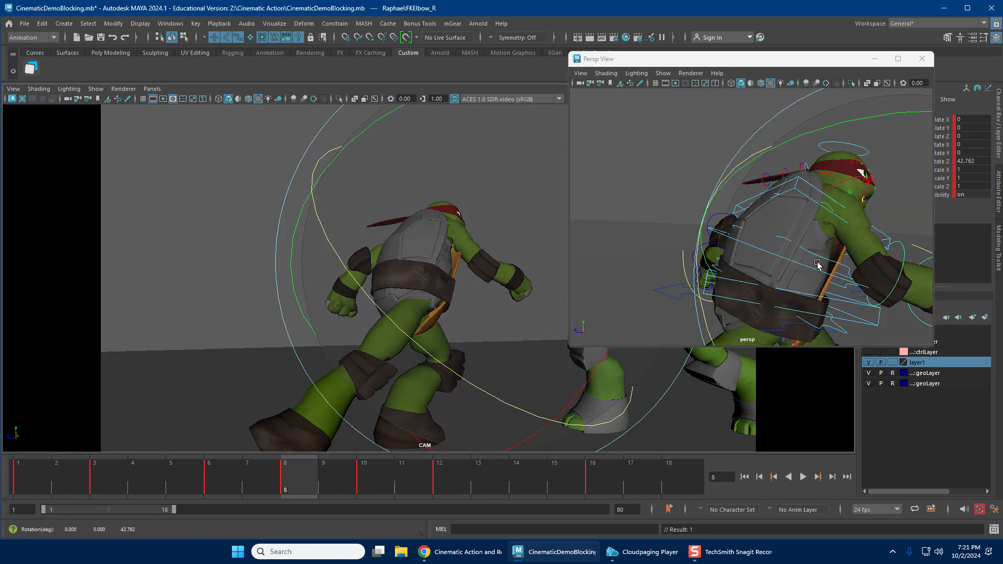
key(w)
alt+drag(731, 262, 817, 290)
key(e)
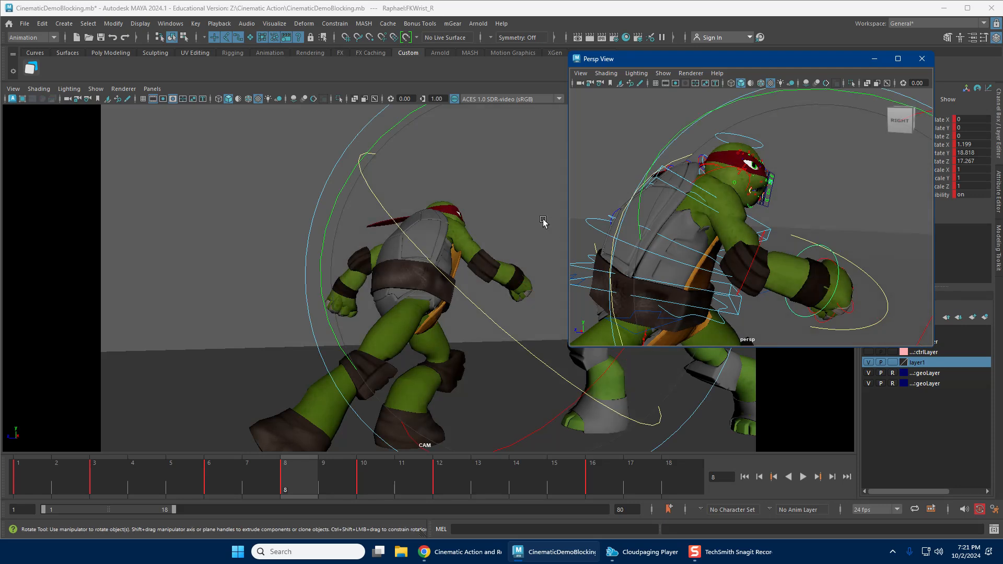
drag(544, 222, 469, 165)
Play back and scrub frames 5 to 10 to review the right arm's path into the kick.
drag(252, 484, 409, 446)
key(alt+v)
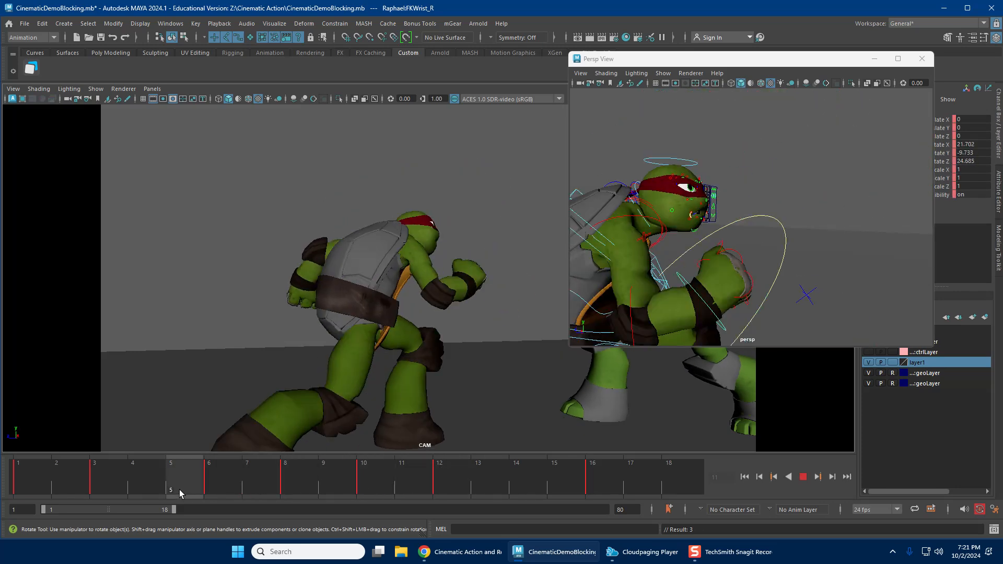
click(367, 464)
key(alt+v)
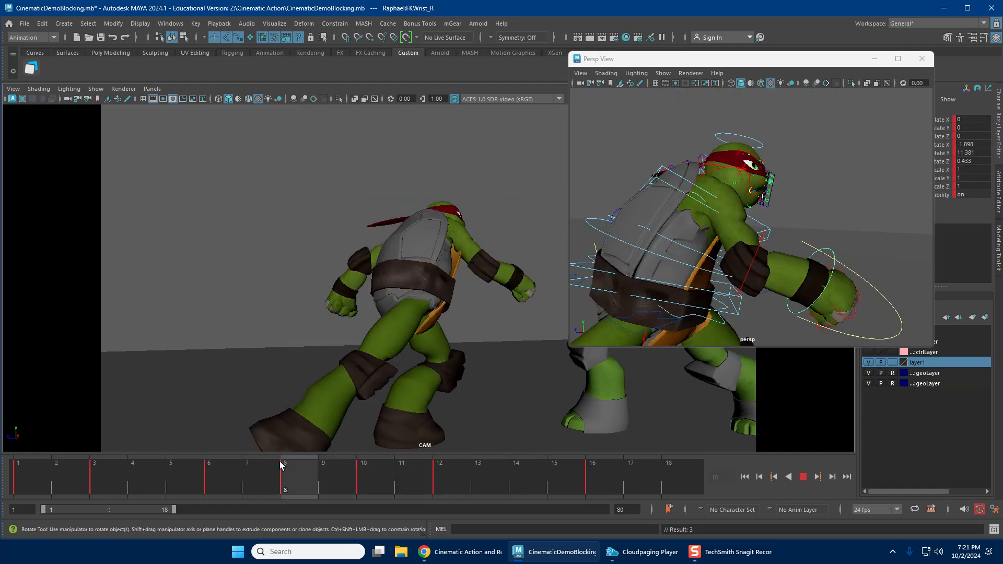
On frame 10, rotate Raphael's right shoulder to about -8.6, -28.9, 63.0.
drag(329, 462, 365, 461)
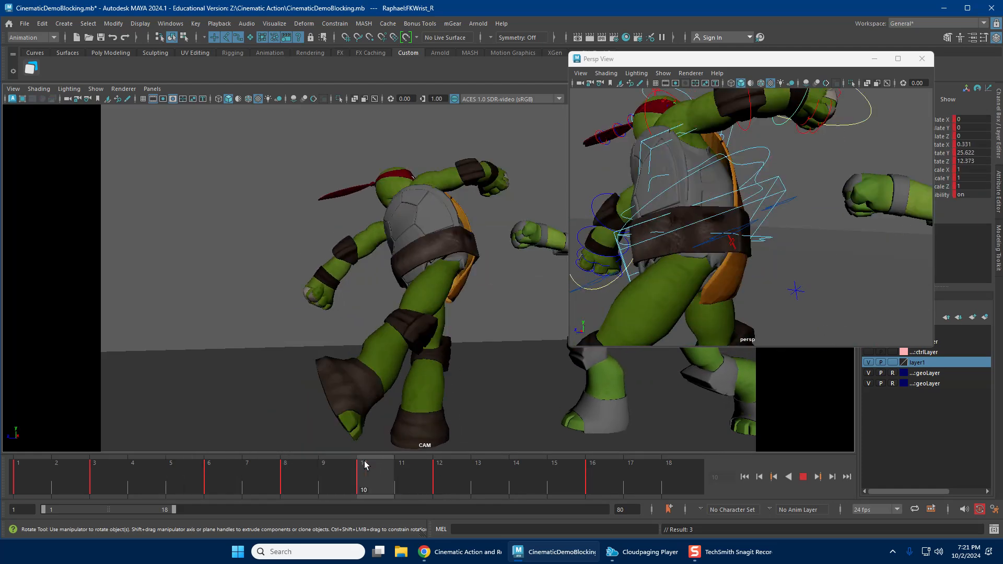
alt+middle_drag(747, 204, 750, 308)
key(w)
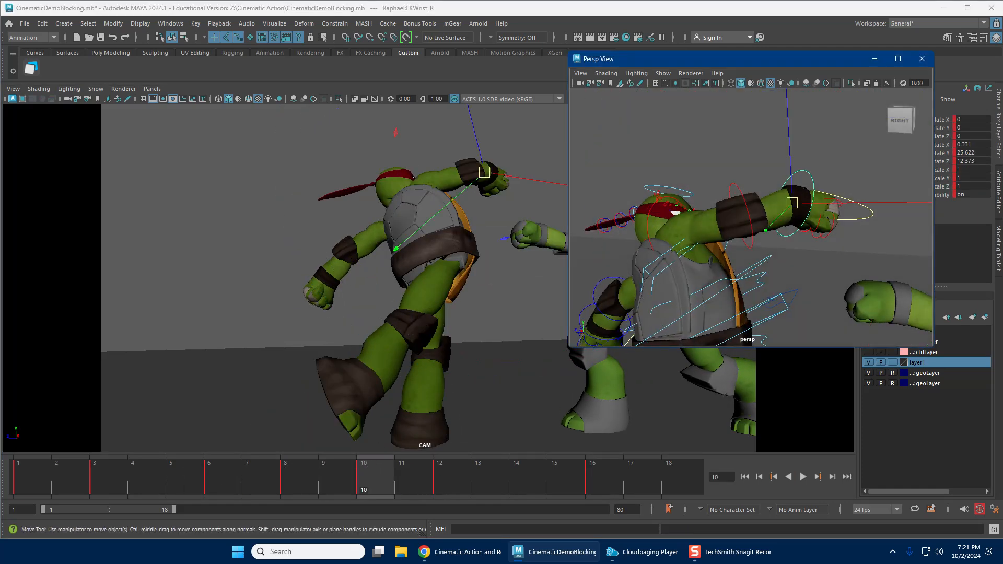
click(648, 223)
key(e)
drag(476, 214, 456, 125)
key(w)
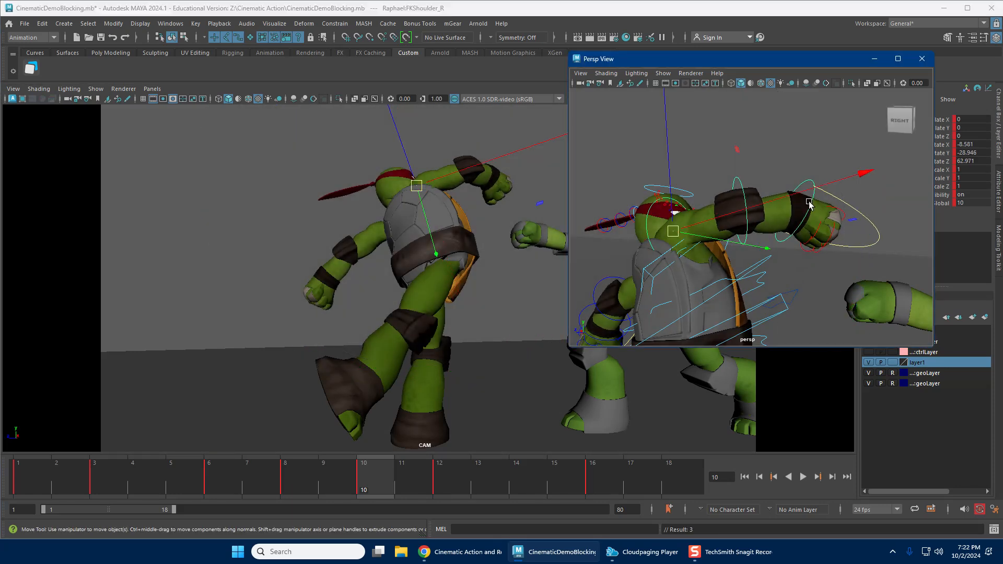
On frame 10, rotate Raphael's right wrist to about 10.7, 18.1, -1.8 and adjust the right elbow's bend.
drag(499, 281, 439, 175)
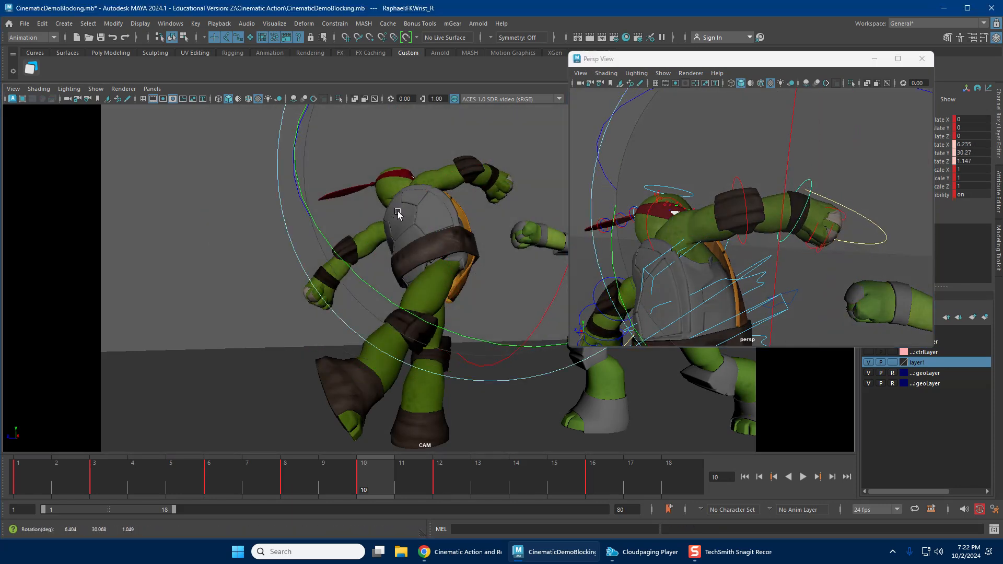
key(w)
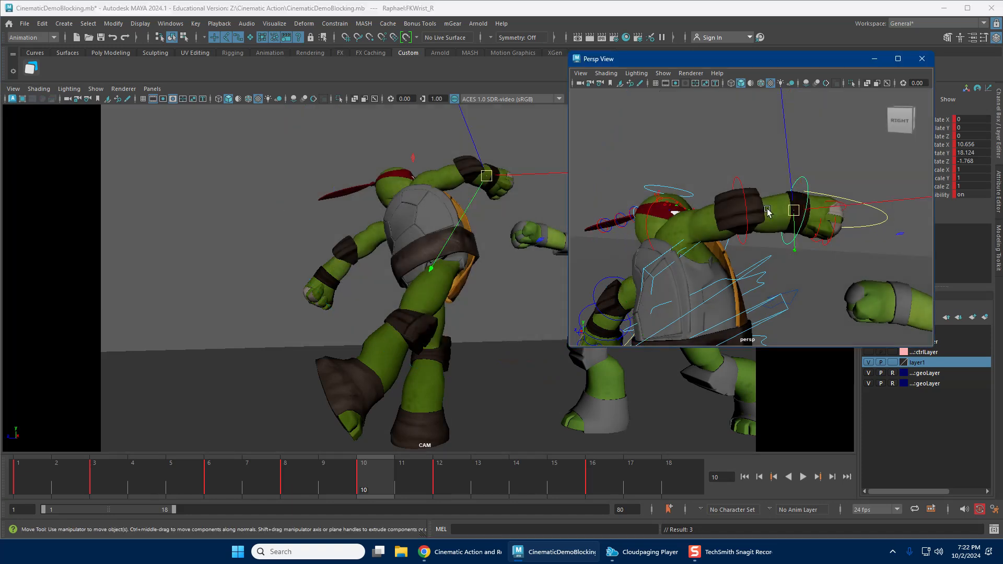
click(747, 191)
key(e)
drag(285, 145, 286, 159)
Play back and scrub from frame 5 through the kick to examine the revised right arm motion.
drag(177, 487, 291, 465)
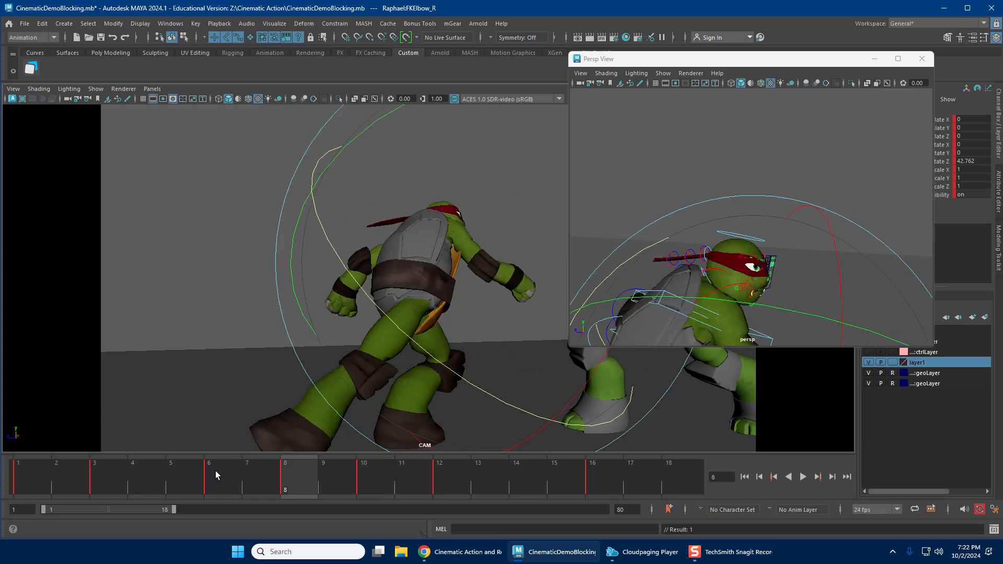
drag(215, 472, 292, 463)
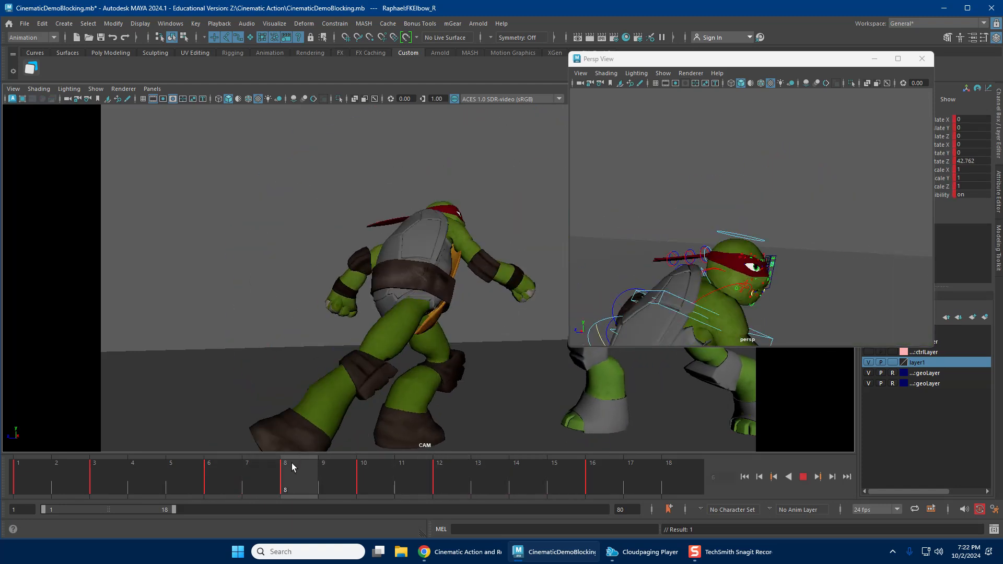
key(alt+v)
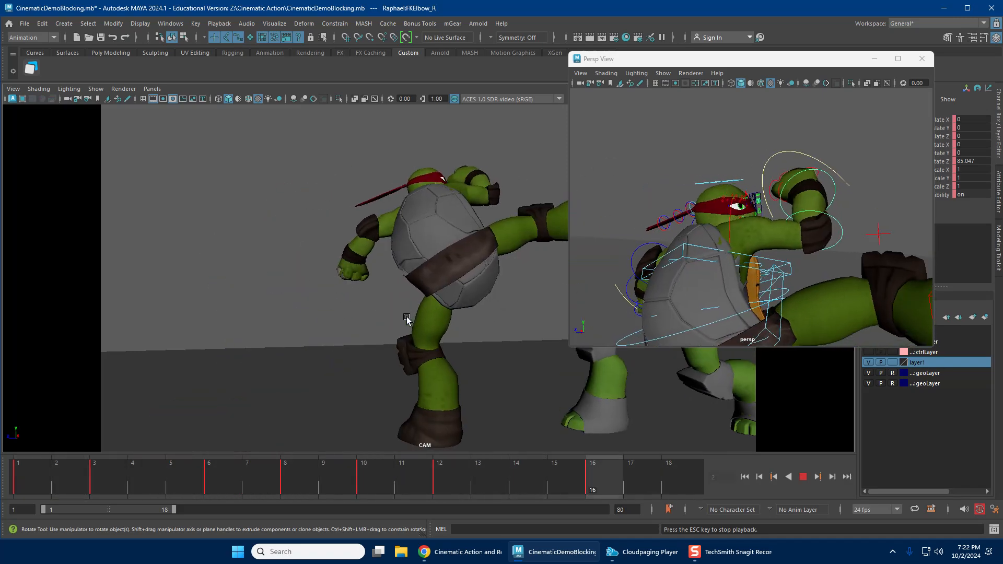
click(171, 463)
drag(170, 463, 515, 472)
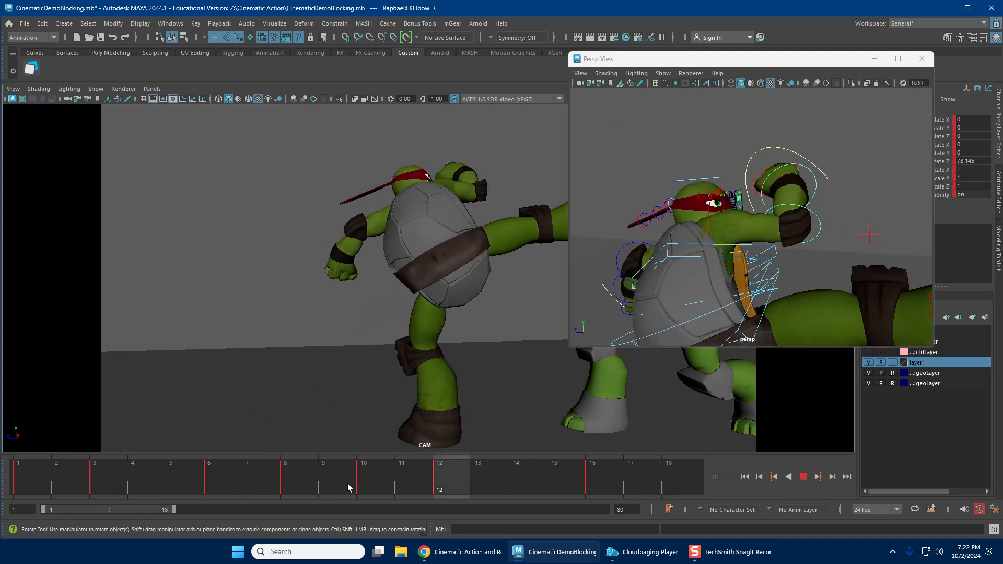
Compare the arm poses on frames 12 and 16, and rotate Raphael's right shoulder on frame 12 to about -16.3, 28.0, 83.5.
mouse_move(349, 488)
mouse_down()
mouse_move(460, 470)
mouse_move(621, 469)
mouse_move(426, 484)
mouse_move(447, 475)
mouse_up()
alt+drag(757, 170, 700, 186)
key(w)
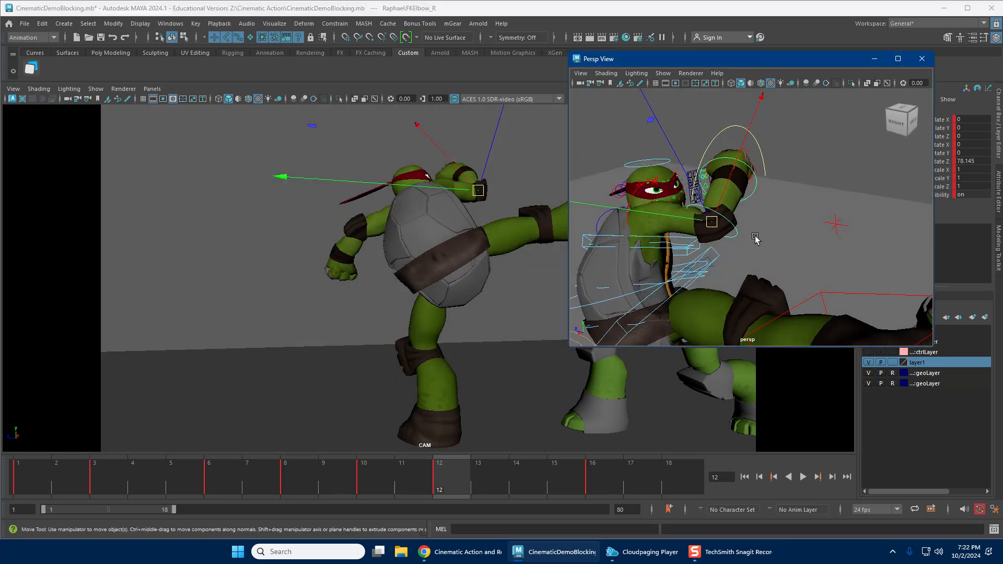
click(630, 214)
click(631, 198)
mouse_move(449, 481)
mouse_down()
mouse_move(493, 464)
mouse_move(597, 479)
mouse_up()
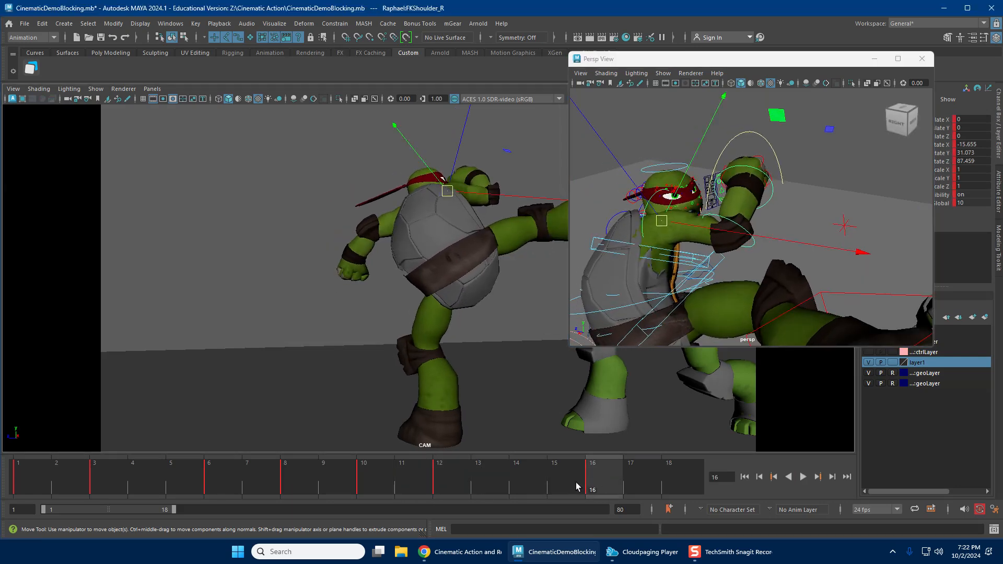
key(alt+v)
click(446, 491)
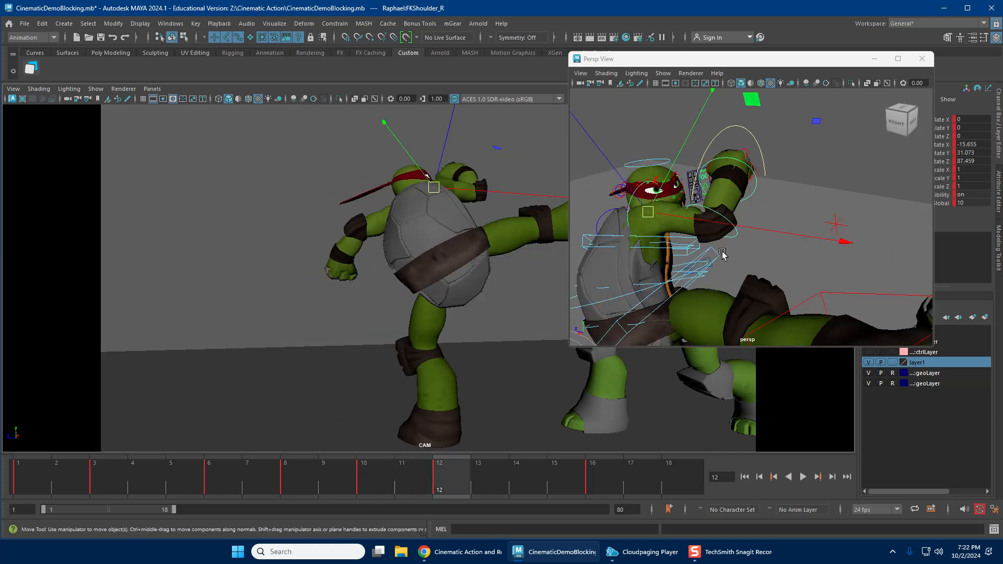
key(e)
drag(447, 250, 442, 244)
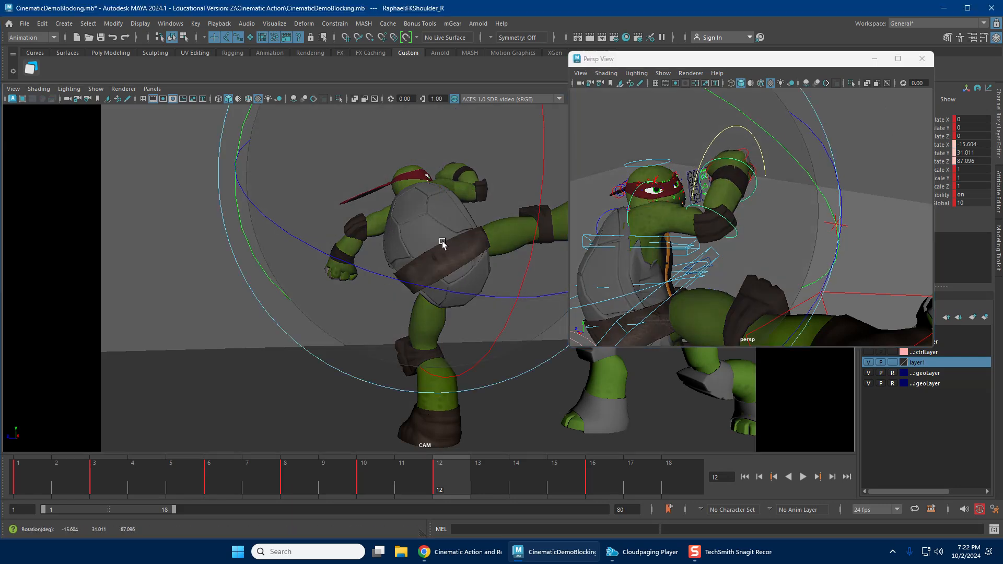
key(w)
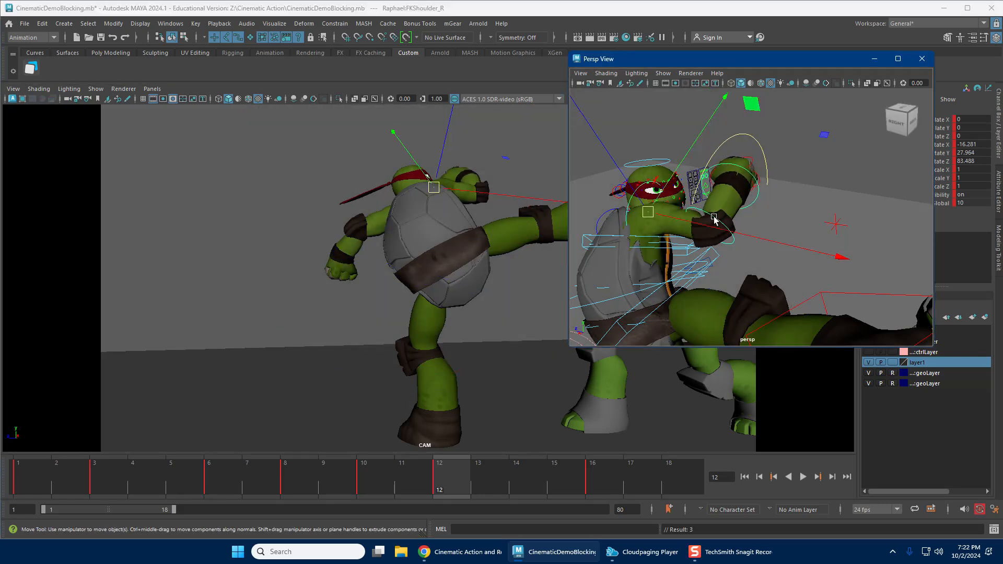
On frame 12, reduce Raphael's right elbow bend to about 74 degrees in Z and rotate the right wrist.
click(714, 220)
key(e)
drag(455, 272, 448, 271)
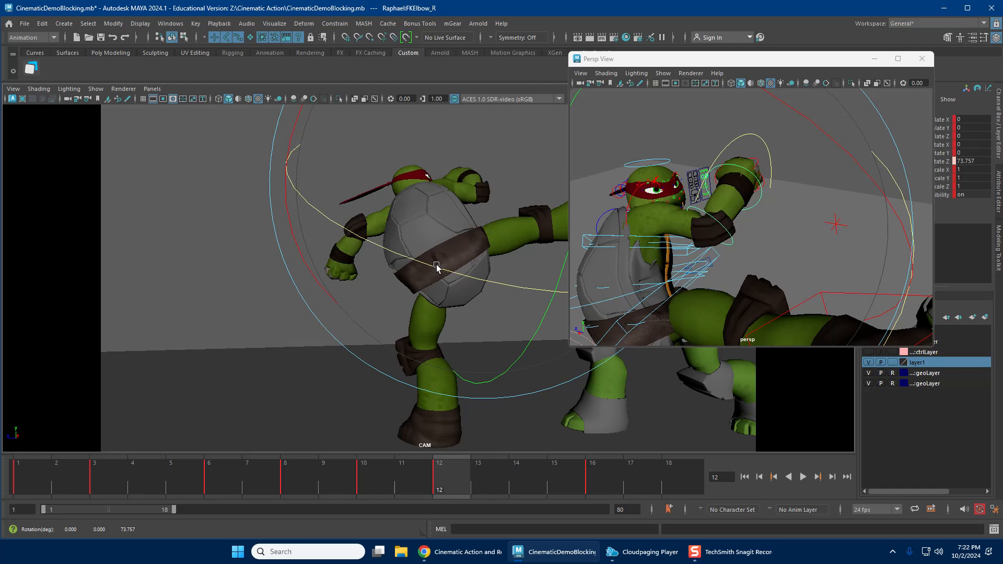
key(w)
key(e)
drag(492, 236, 452, 286)
Replay the kick, stop on frame 11, and inspect Raphael's chest, face and raised arm from the front.
click(302, 489)
key(alt+v)
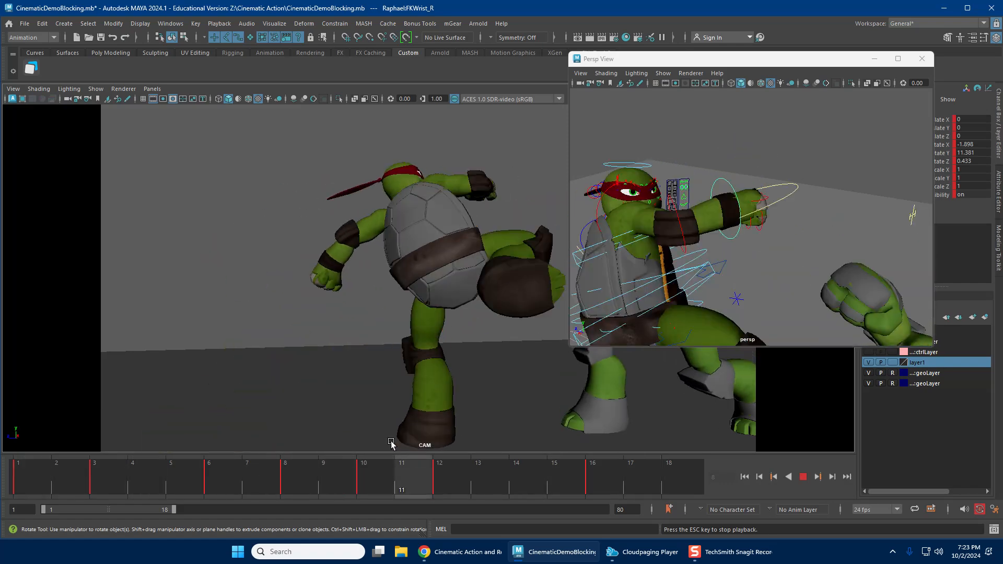
key(Escape)
alt+drag(695, 251, 585, 245)
alt+drag(876, 190, 826, 214)
alt+right_drag(824, 213, 851, 240)
alt+drag(851, 240, 763, 239)
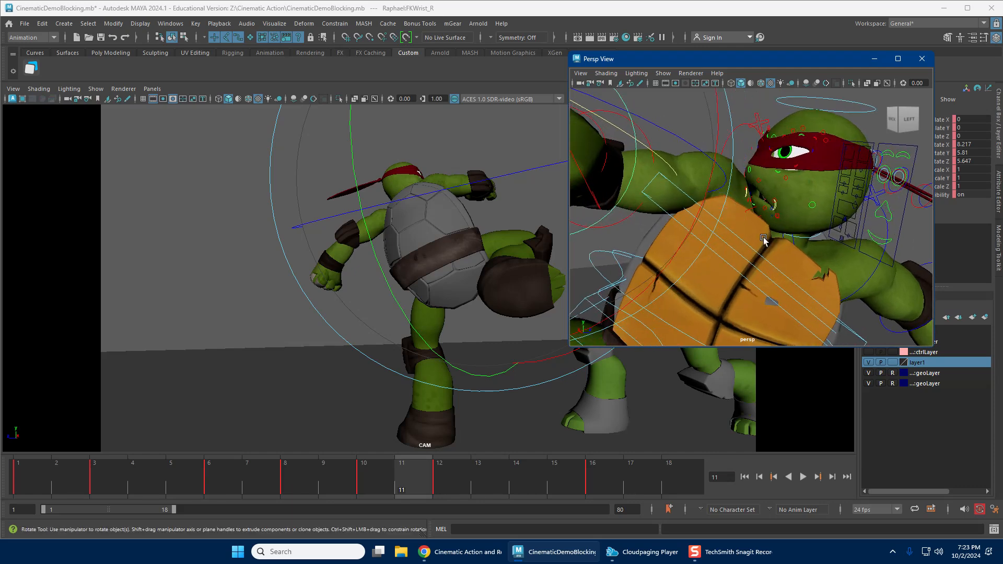
alt+drag(765, 140, 709, 127)
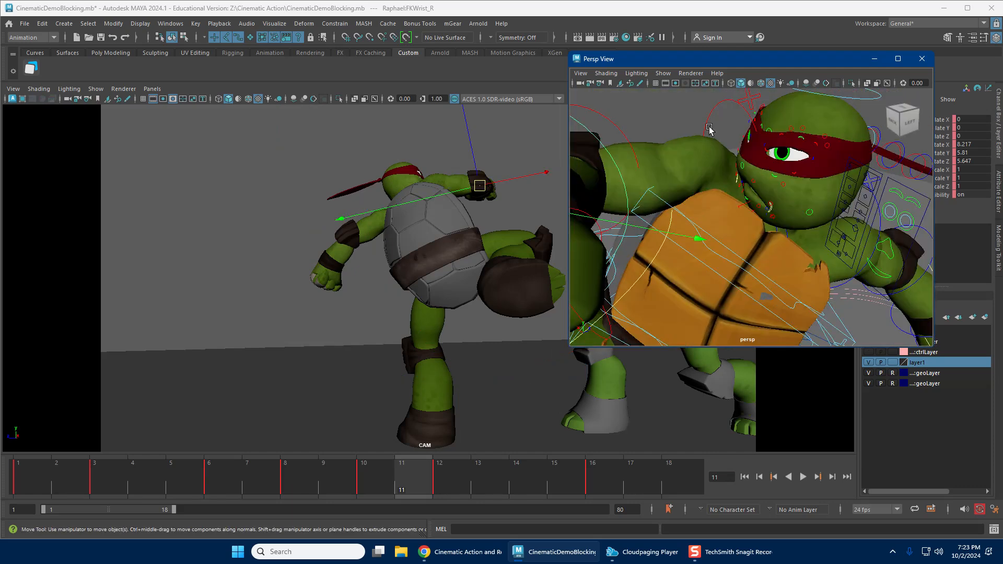
On frame 3, rotate Raphael's right scapula to about -30.7, -36.8, 8.8 in place of the undone shoulder rotation.
drag(55, 485, 121, 478)
drag(404, 395, 410, 248)
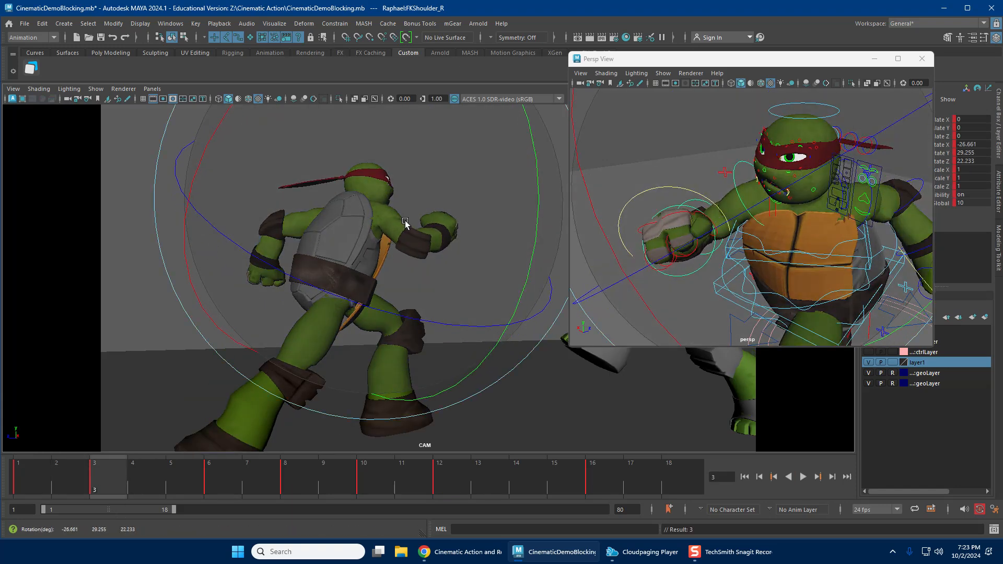
key(ctrl+z)
key(w)
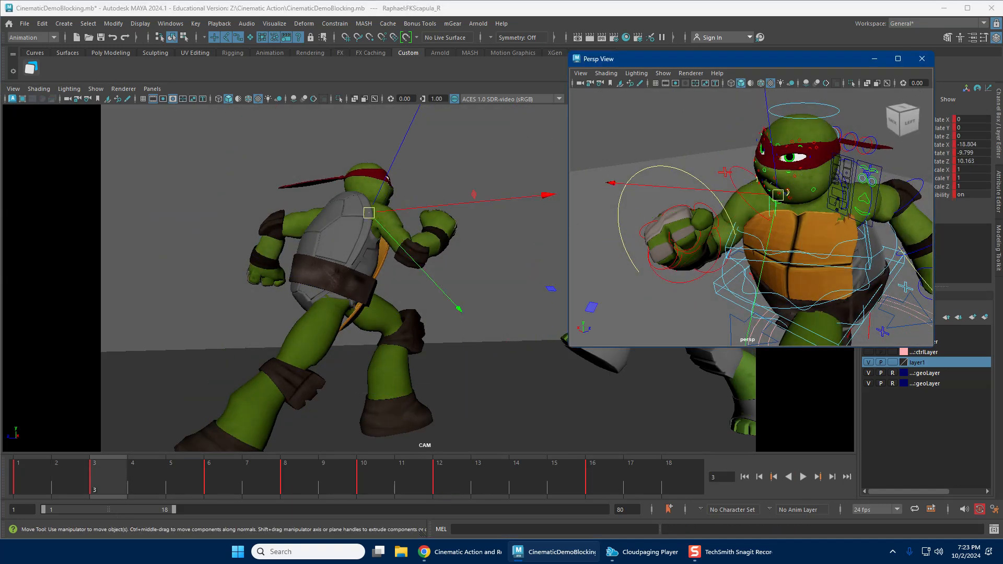
drag(14, 469, 103, 470)
key(e)
drag(431, 253, 442, 130)
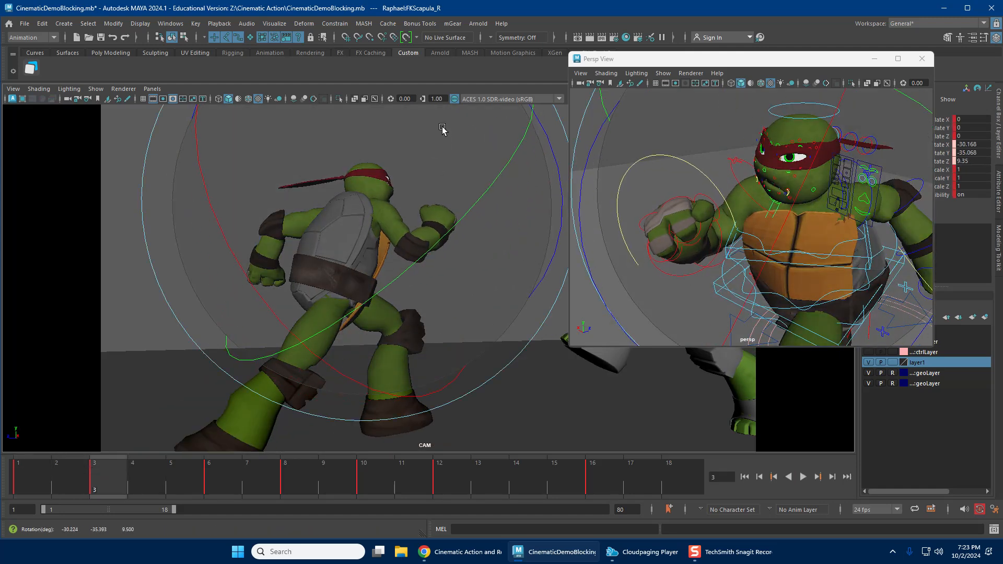
Play back the opening frames, and on frame 8 rotate Raphael's right scapula to about -5.5, 12.5, 29.9.
key(alt+v)
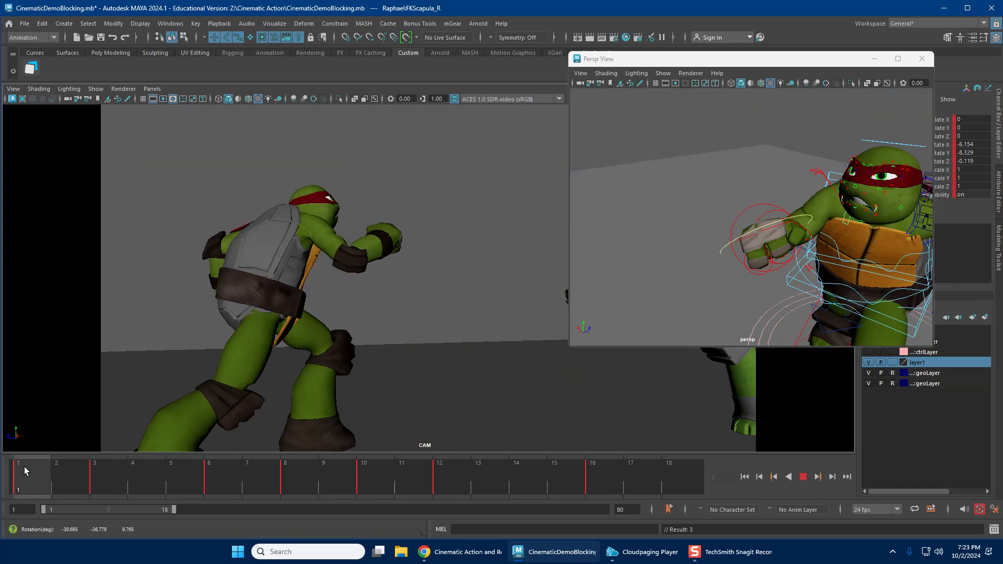
drag(24, 466, 284, 474)
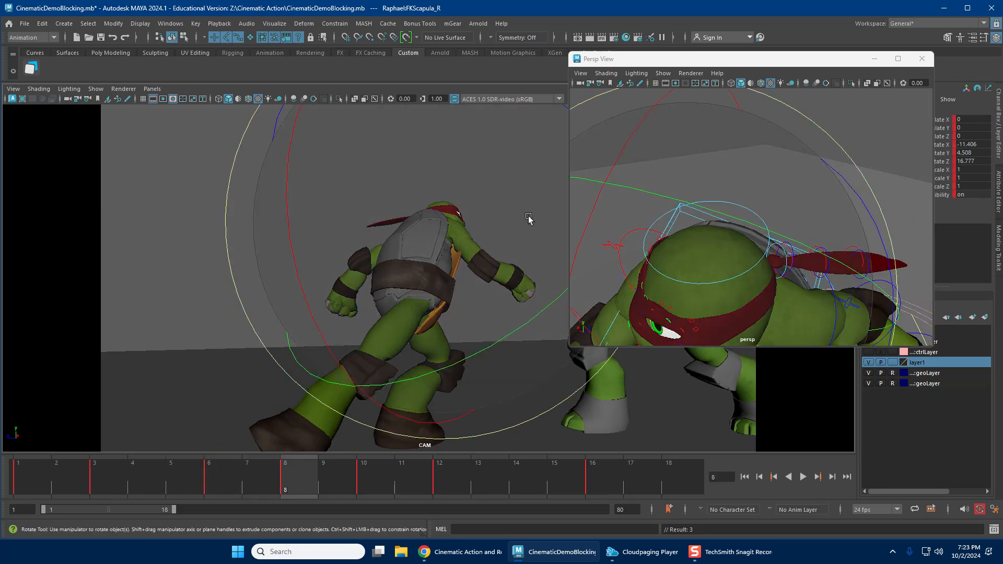
drag(530, 217, 541, 256)
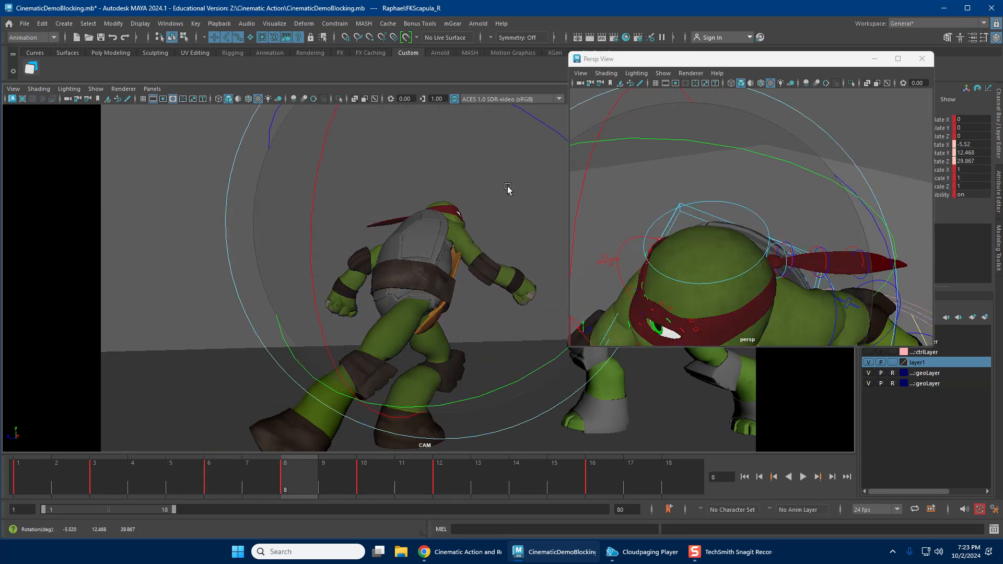
Review the arm swing through the kick in playback and save the scene.
drag(242, 462, 439, 470)
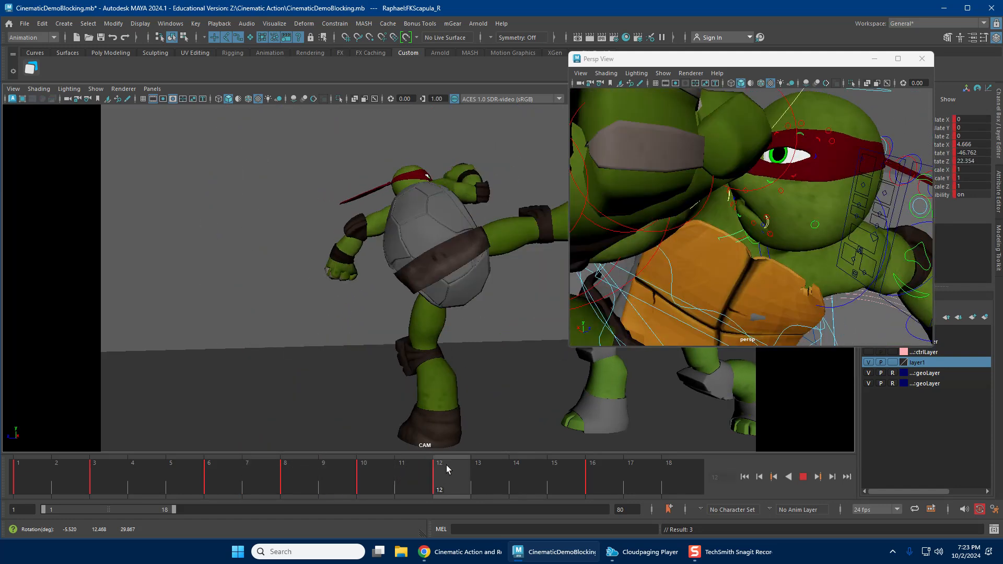
drag(438, 282, 388, 315)
key(alt+v)
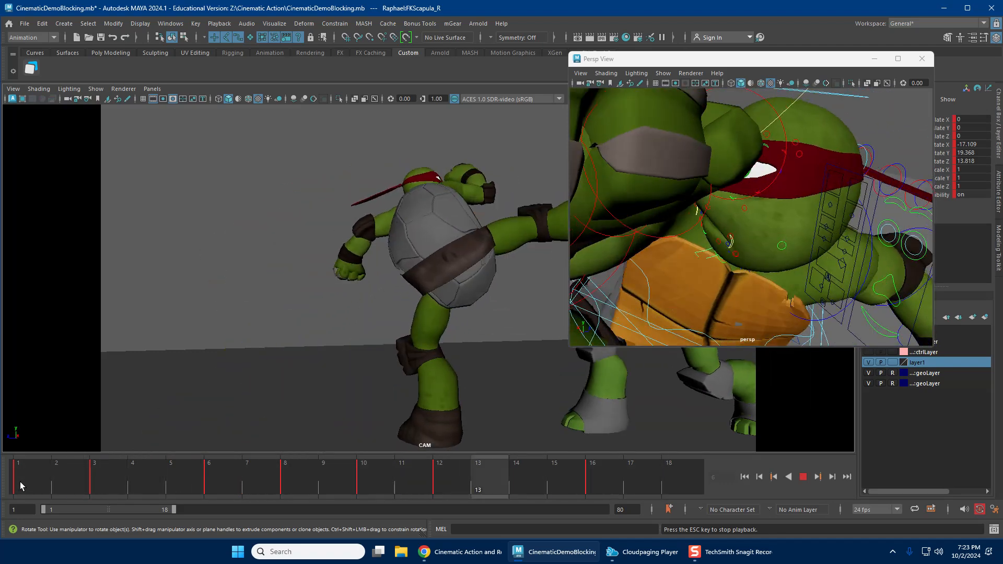
key(Escape)
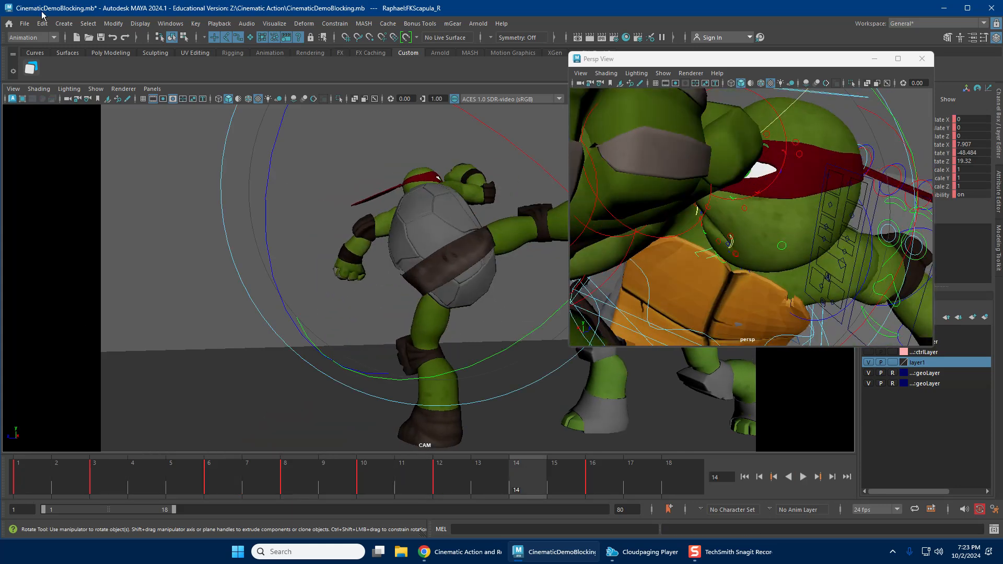
click(21, 23)
click(52, 68)
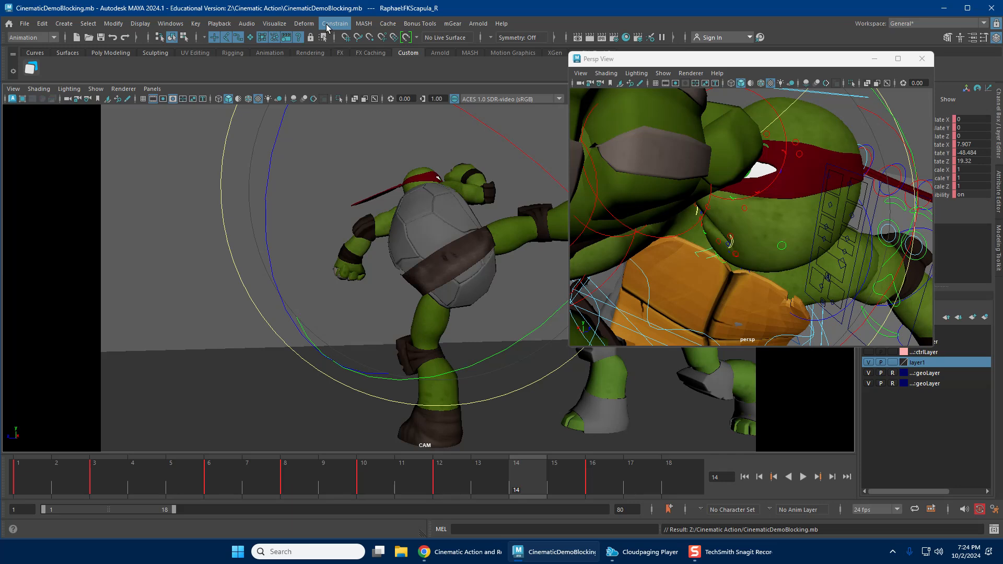
Replay the opening, shift the playback range to frames 10 to 37, and play the kick and what follows it.
key(alt+v)
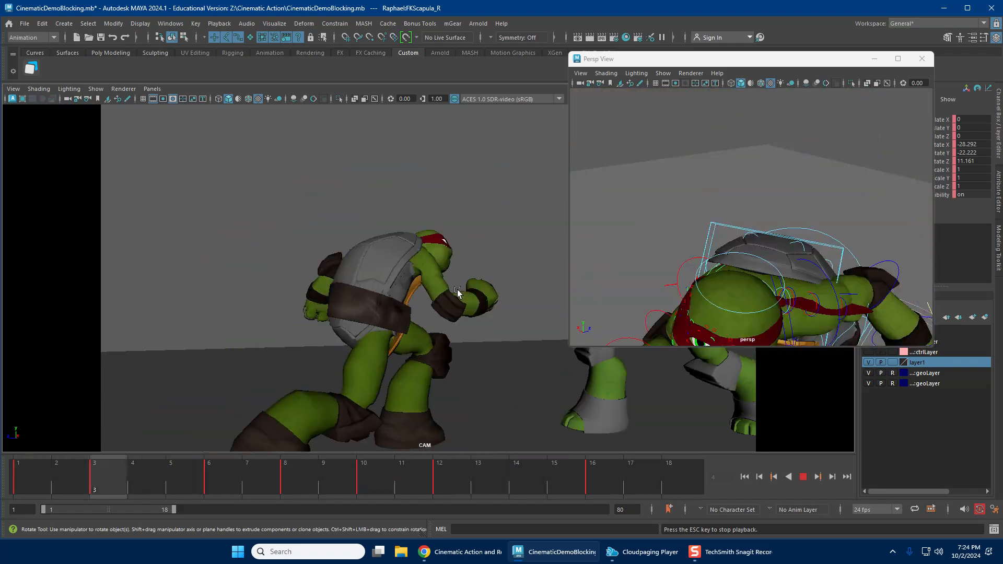
key(Escape)
drag(173, 509, 242, 513)
drag(249, 478, 442, 468)
drag(196, 510, 287, 509)
key(alt+v)
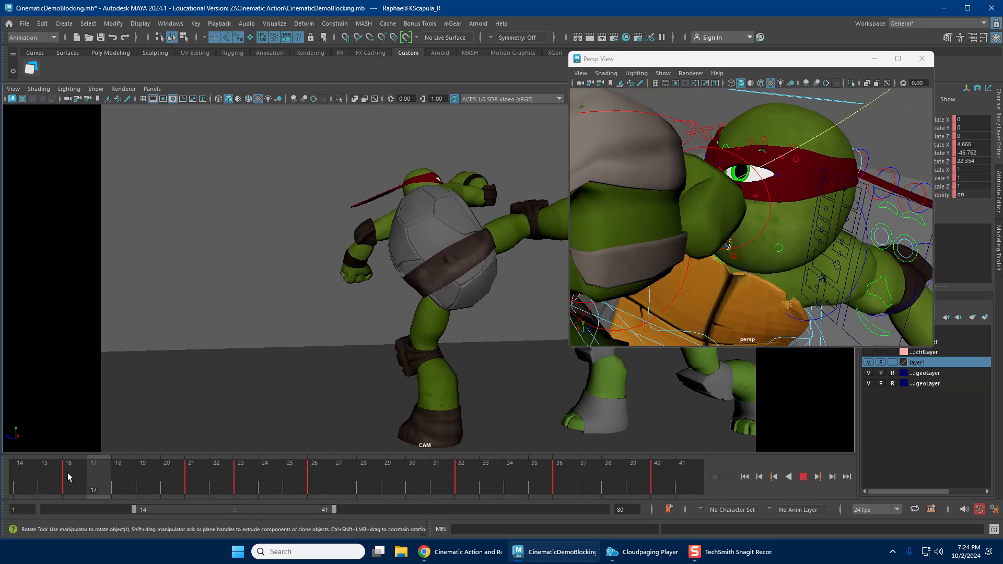
key(Escape)
drag(163, 509, 132, 495)
key(alt+period)
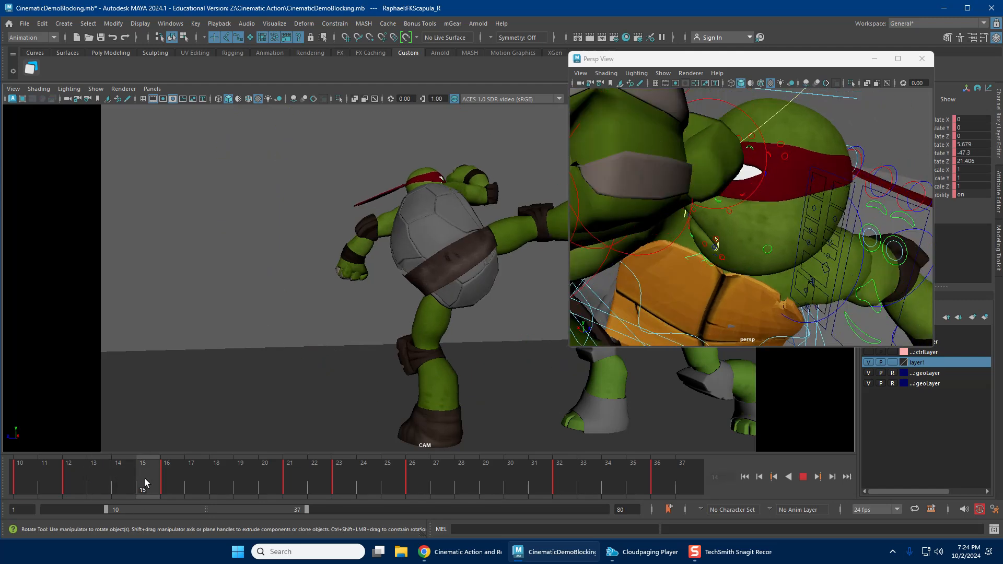
Move the Persp View window clear of the fighters in the camera view and play back the kick up to frame 11.
drag(686, 59, 134, 25)
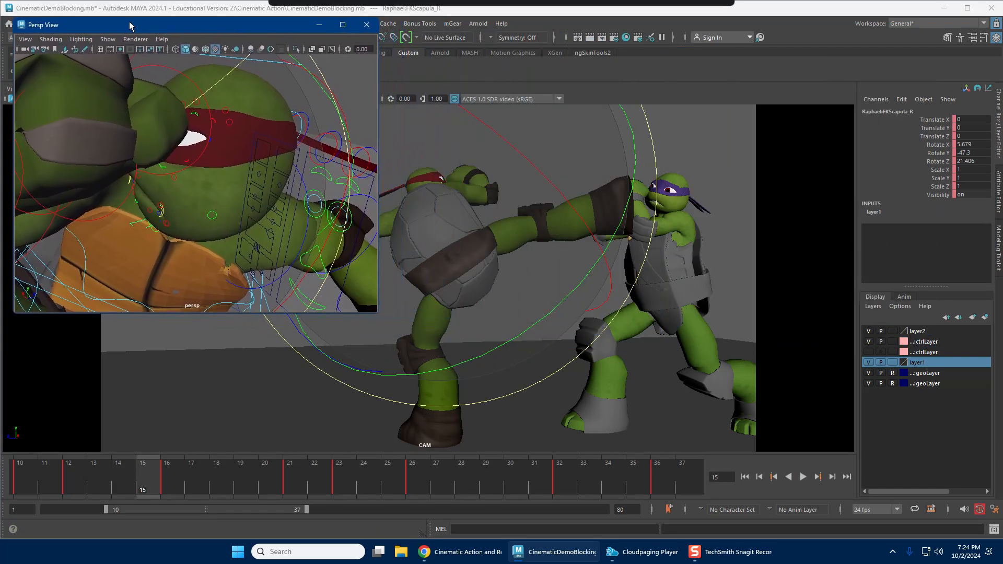
key(alt+v)
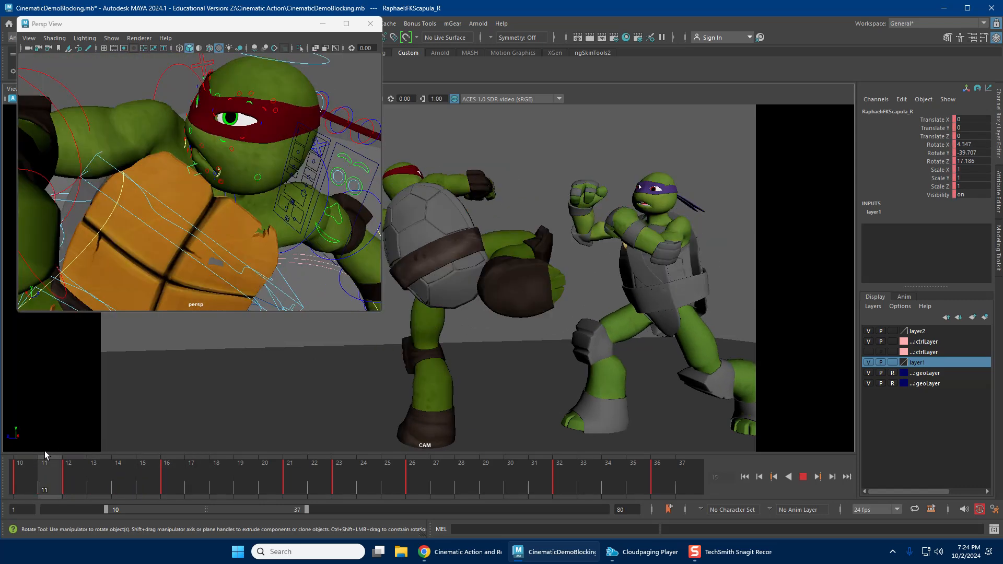
click(57, 466)
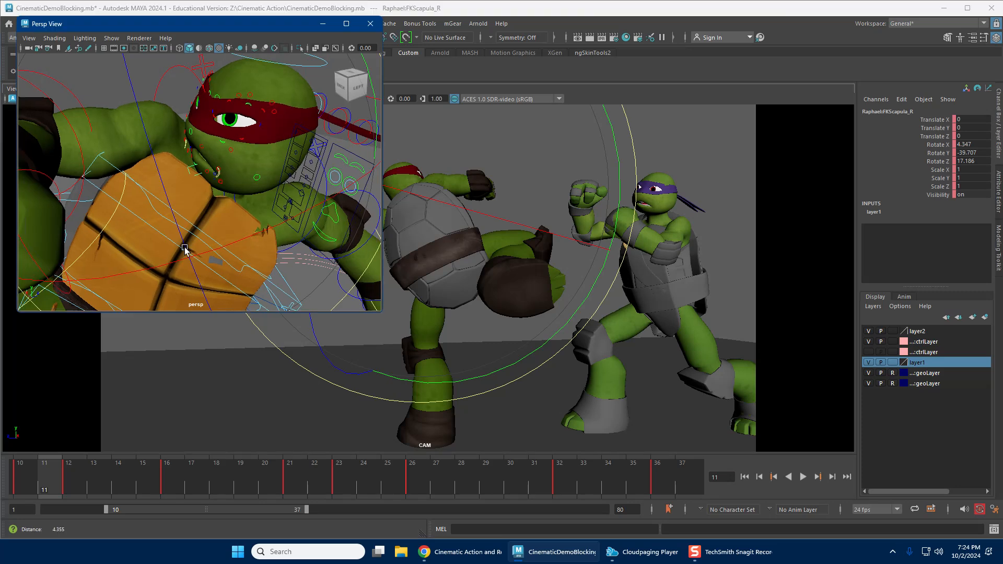
Select Raphael's right leg IK control and shift the playback range to frames 6–33.
key(f)
scroll(192, 199, down, 3)
alt+drag(192, 199, 264, 184)
key(w)
click(265, 184)
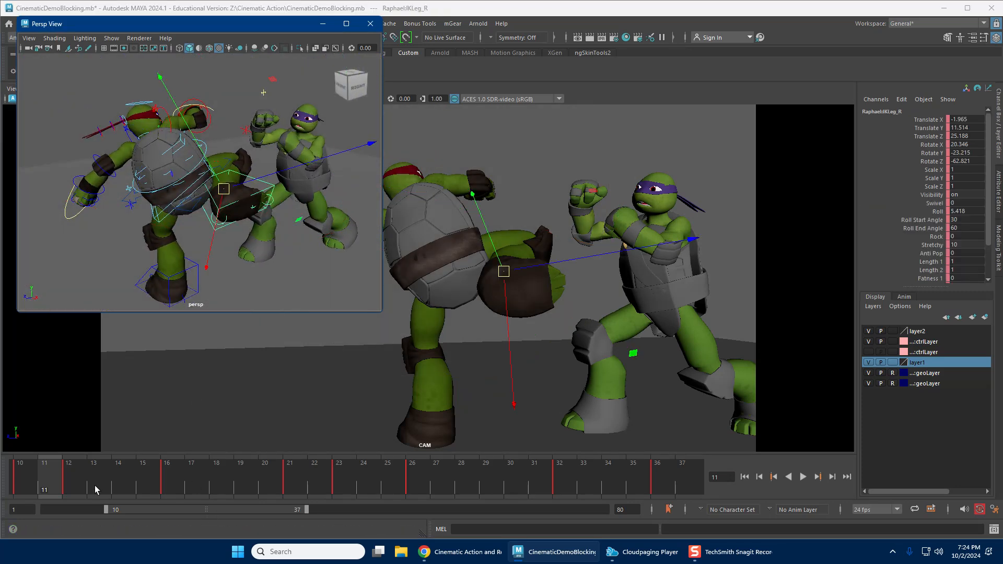
click(73, 472)
drag(191, 504, 164, 503)
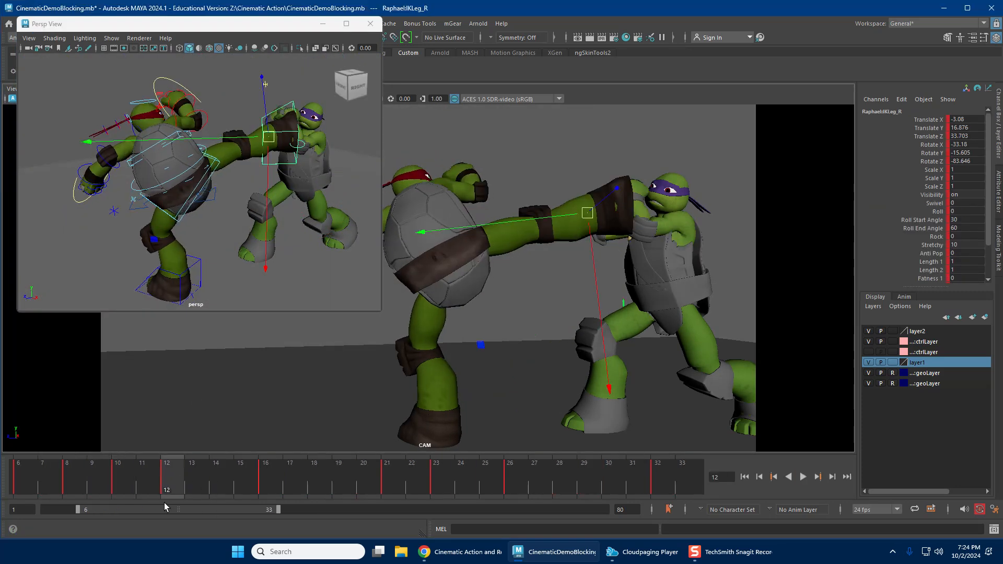
drag(85, 481, 154, 474)
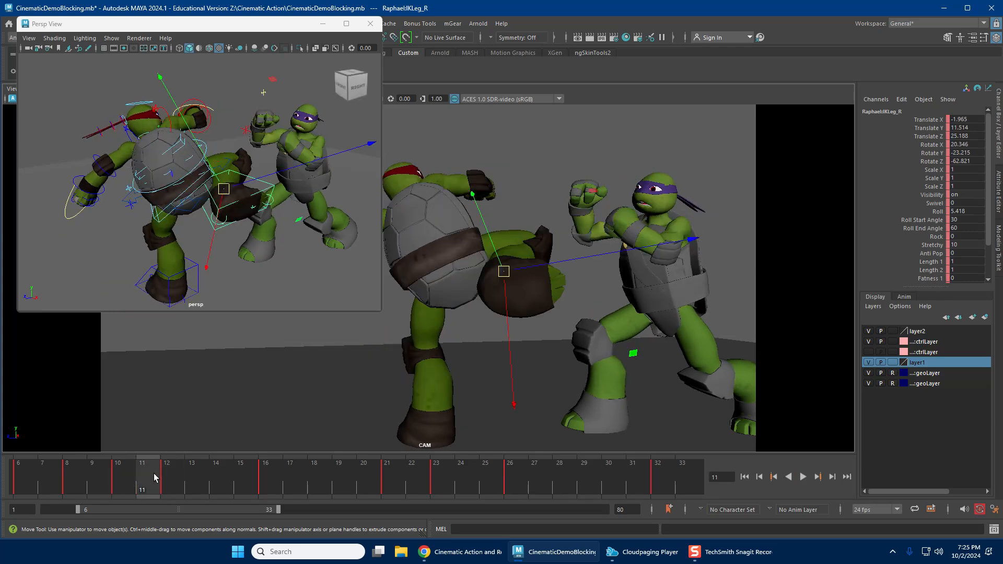
At frame 11, lower and rotate Raphael's right leg IK control so the kicking foot hangs beneath the knee.
key(e)
drag(650, 256, 509, 330)
key(w)
key(e)
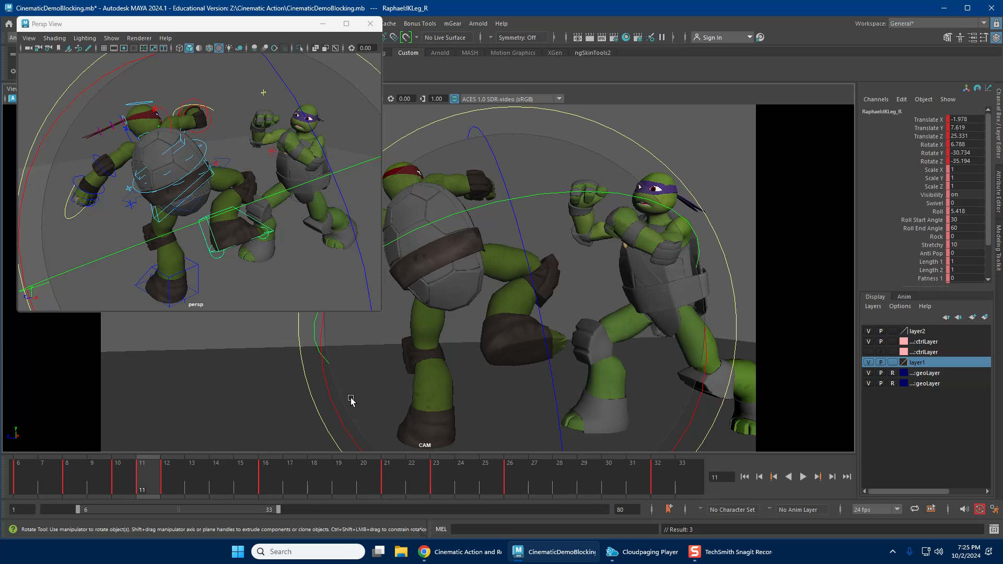
drag(340, 412, 484, 337)
mouse_move(113, 481)
mouse_down()
mouse_move(162, 473)
mouse_move(105, 481)
mouse_up()
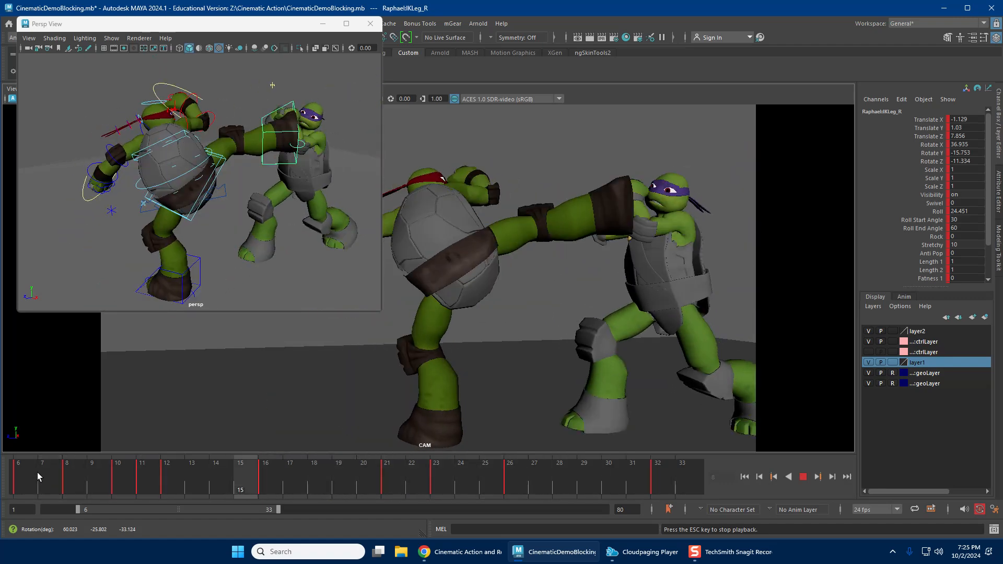
Play back the animation to check how Raphael's kicking leg swings up.
key(Escape)
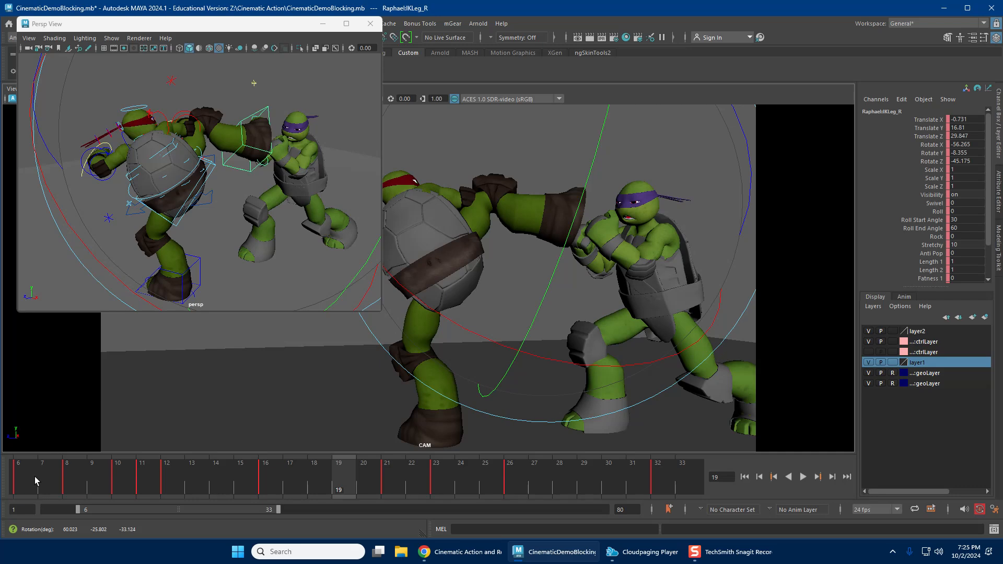
key(alt+v)
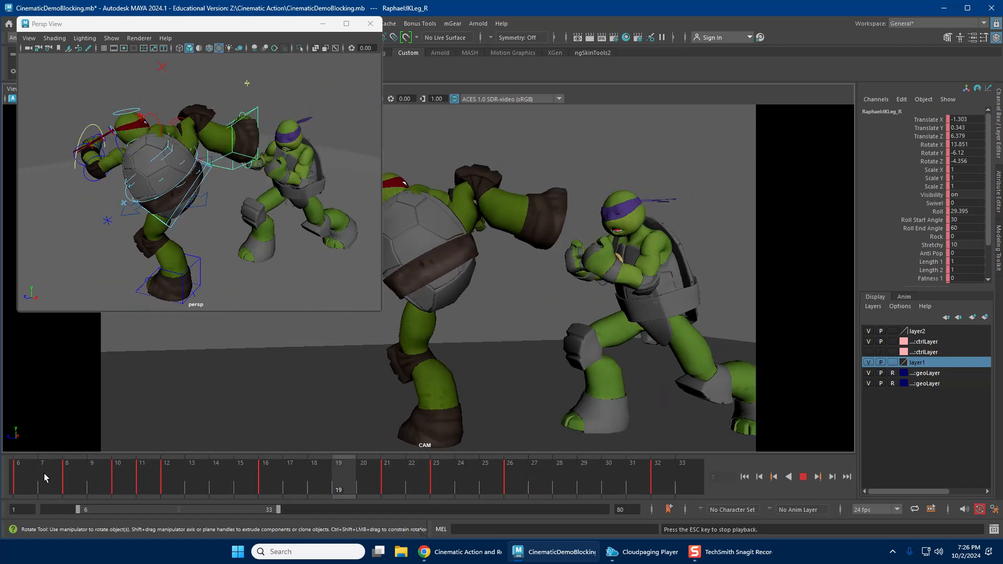
key(Escape)
Show Donatello's control layer, hide Raphael's, and reposition the Persp View window to uncover the main menus.
alt+drag(251, 184, 213, 194)
click(868, 353)
click(869, 342)
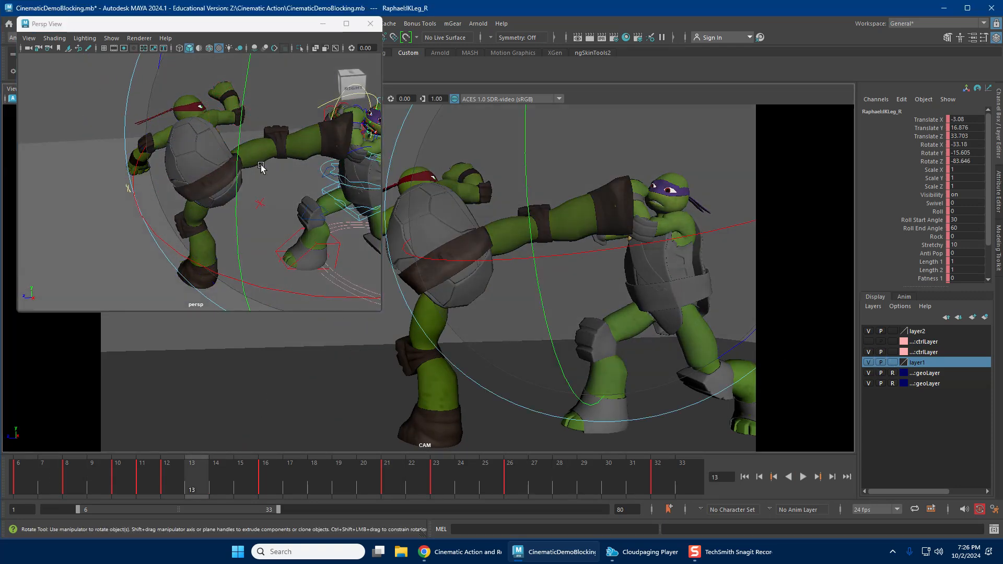
alt+middle_drag(231, 170, 177, 172)
key(w)
drag(119, 16, 119, 39)
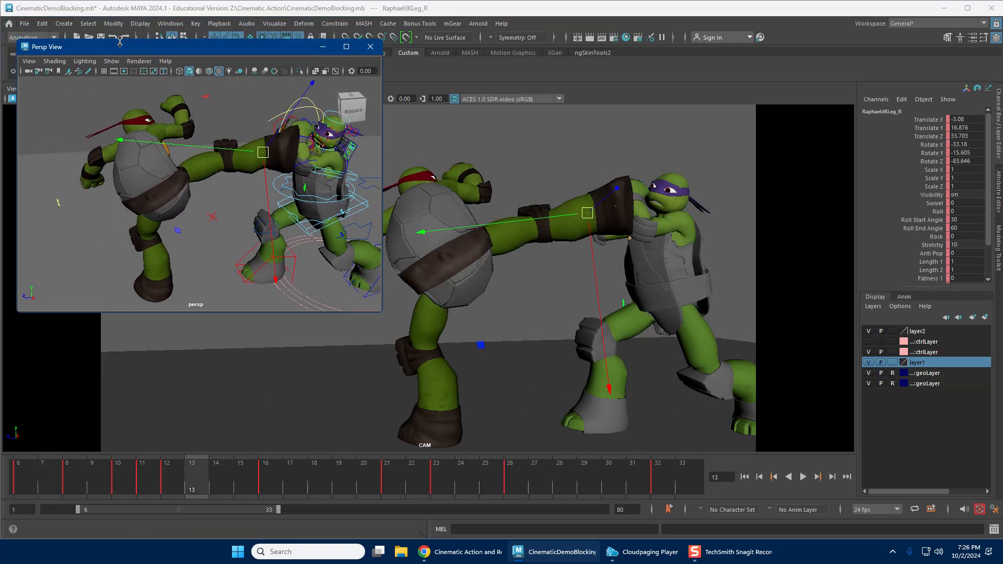
Save the scene file CinematicDemoBlocking.mb.
click(25, 23)
click(53, 68)
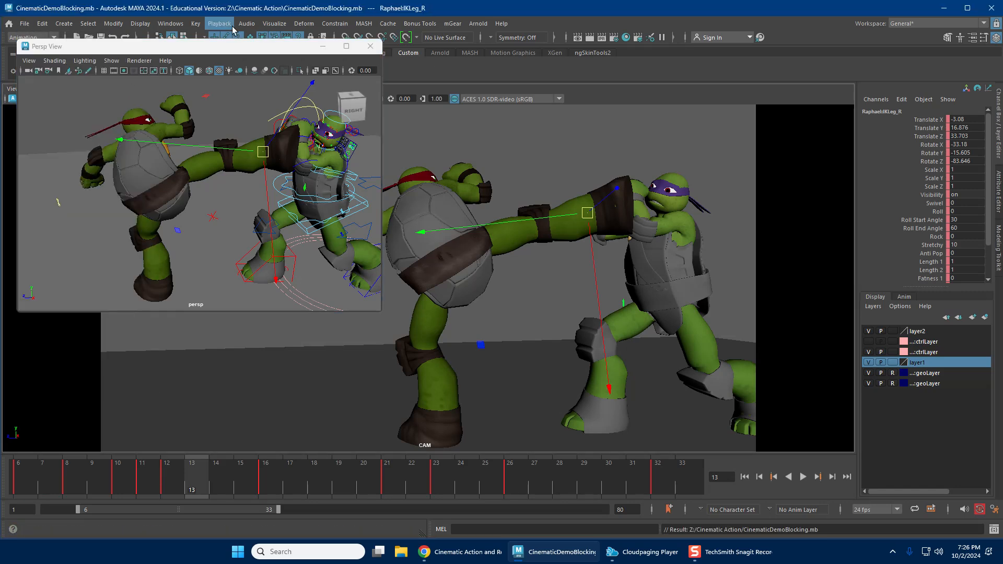
click(260, 51)
Select all of Donatello's rig controls in the perspective view.
alt+drag(298, 183, 279, 193)
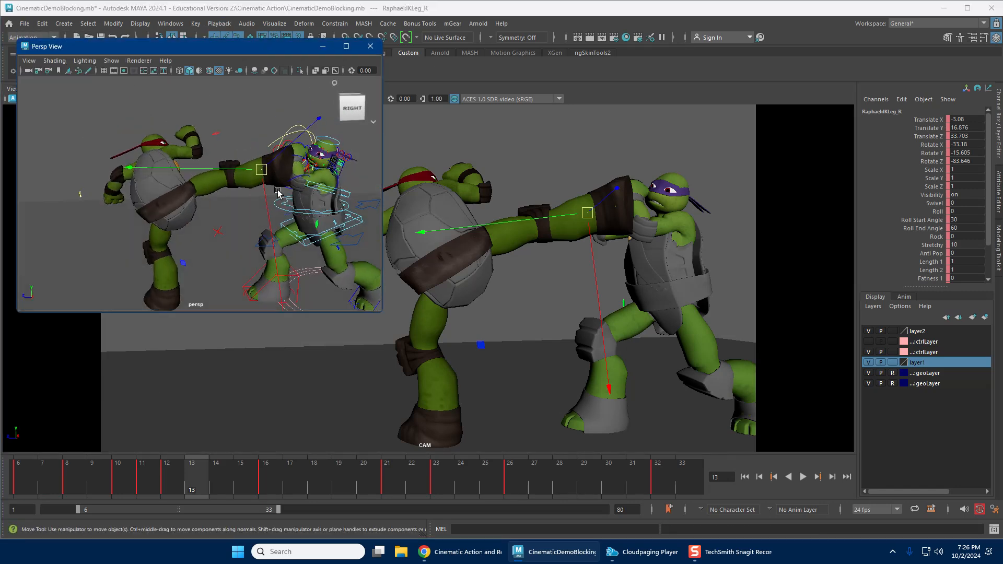
mouse_move(278, 194)
alt+right_down()
mouse_move(299, 193)
mouse_move(229, 175)
mouse_move(302, 197)
mouse_move(272, 188)
alt+right_up()
drag(129, 87, 386, 325)
Play back and scrub frames 9 to 16 to examine Donatello's reaction to the kick.
key(alt+v)
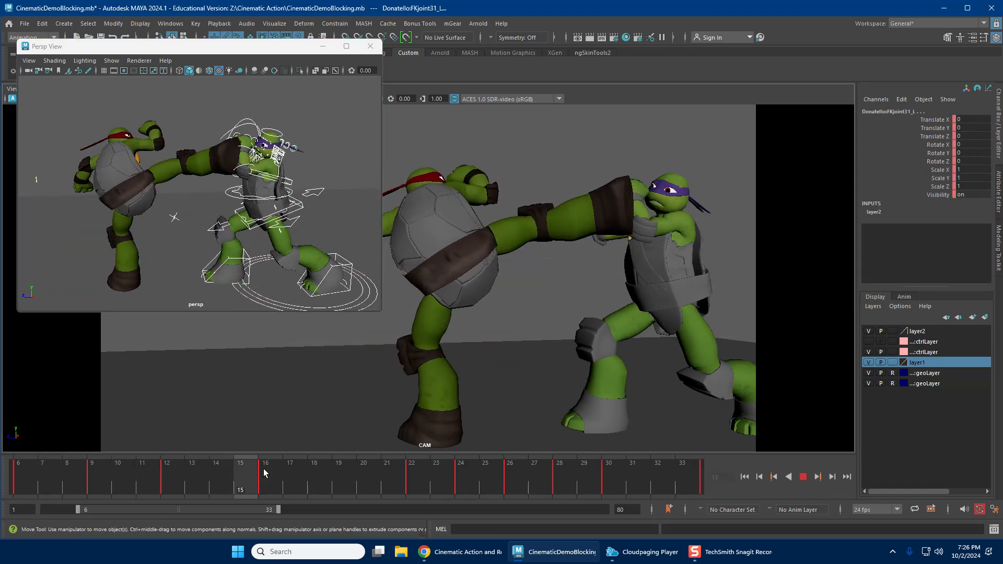
drag(262, 473, 177, 478)
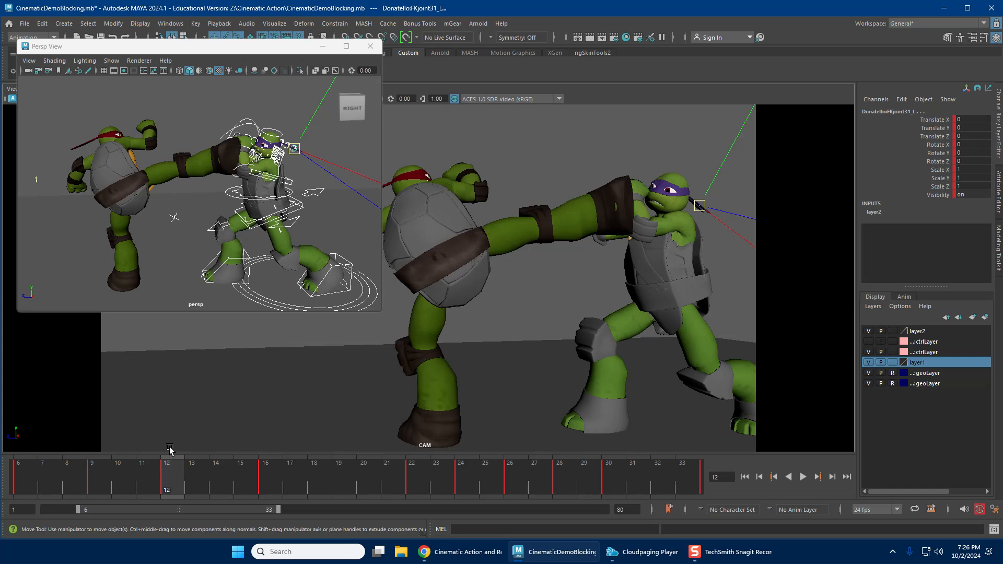
key(alt+v)
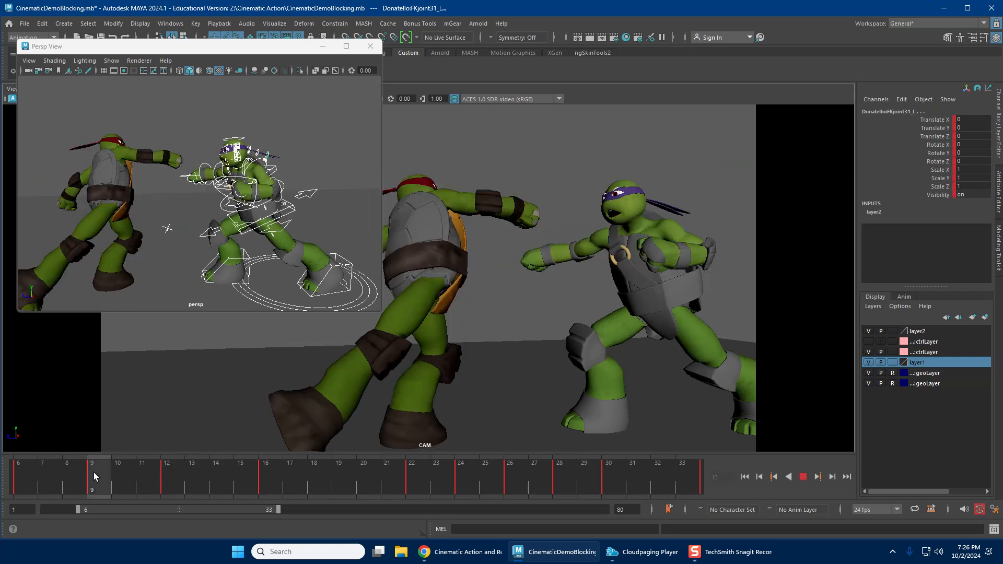
mouse_move(94, 473)
mouse_down()
mouse_move(263, 476)
mouse_move(114, 478)
mouse_move(183, 475)
mouse_up()
key(alt+v)
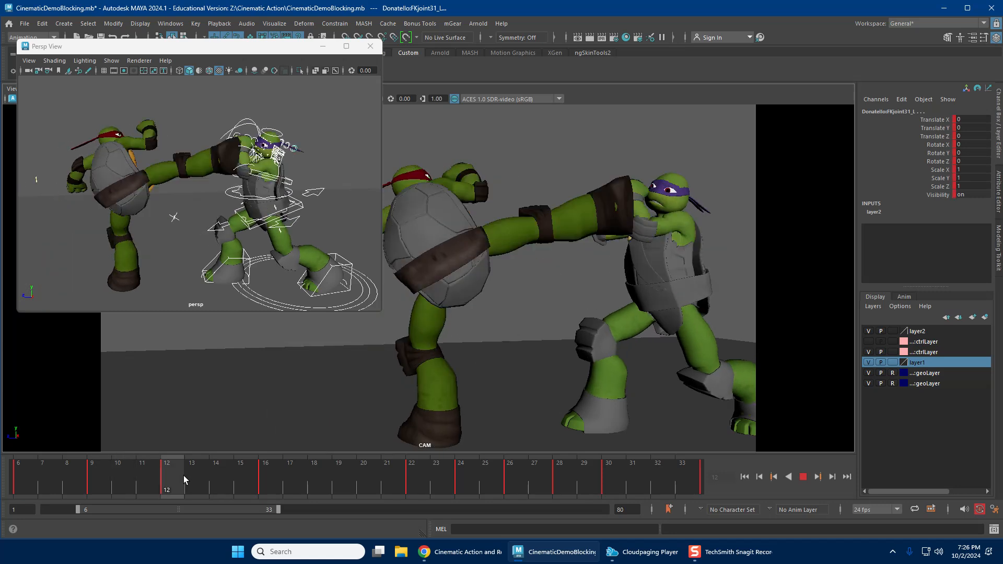
mouse_move(261, 469)
mouse_down()
mouse_move(117, 479)
mouse_move(268, 479)
mouse_move(208, 475)
mouse_move(257, 477)
mouse_up()
Try to shift Donatello's root control slightly away from the kick at frame 16.
alt+drag(289, 184, 264, 290)
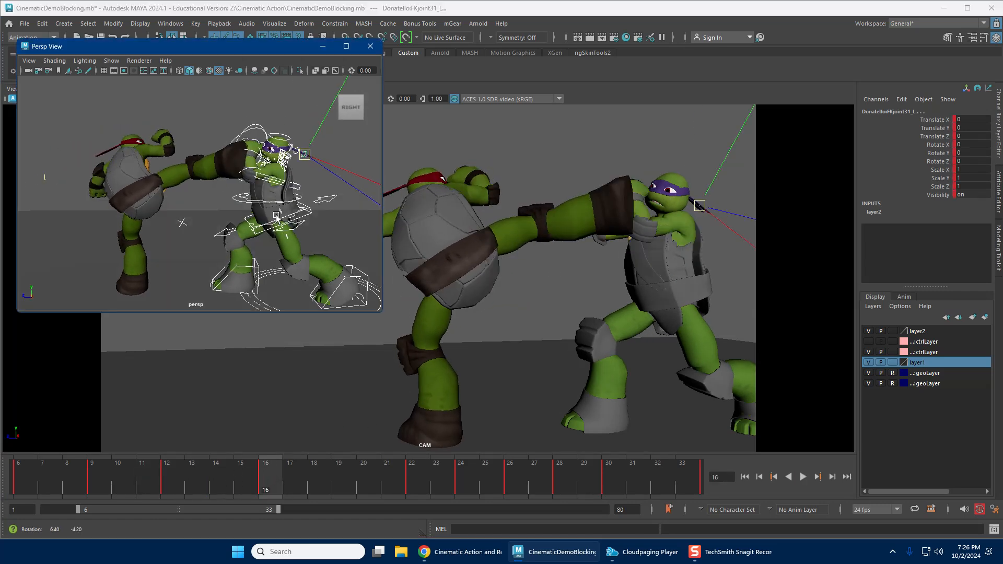
alt+right_drag(206, 237, 260, 226)
alt+middle_drag(260, 225, 224, 202)
alt+right_drag(293, 201, 340, 195)
click(339, 182)
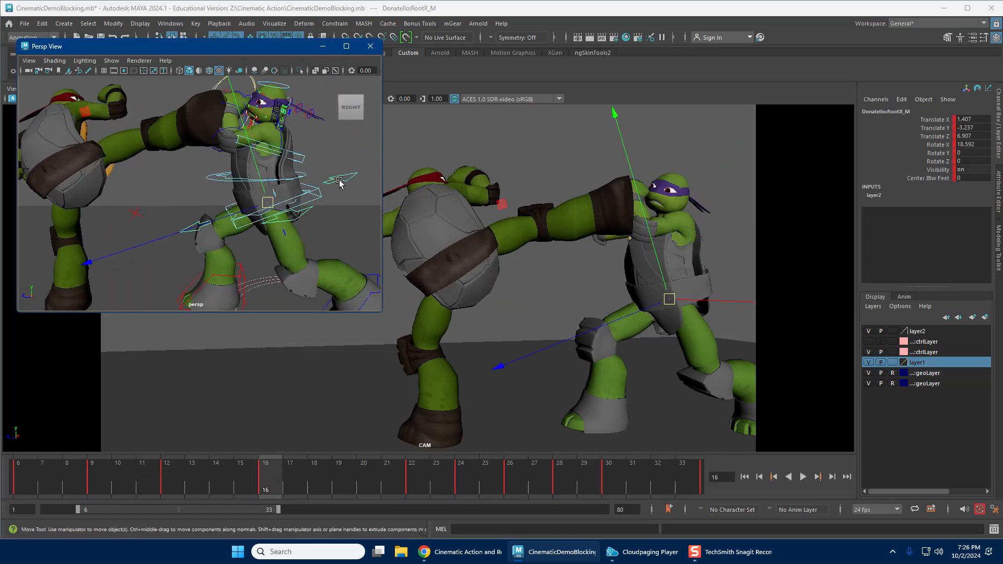
drag(270, 202, 272, 202)
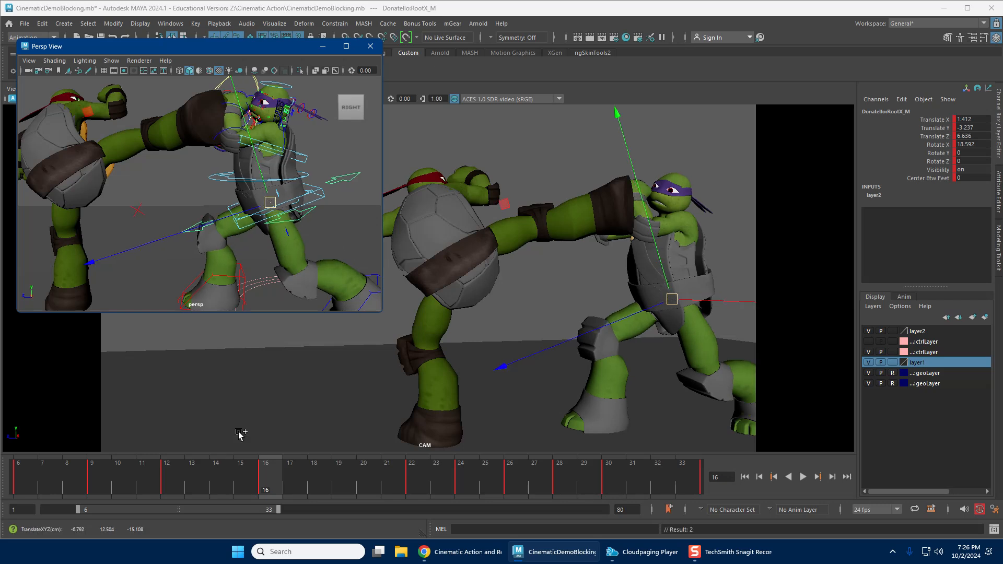
key(ctrl+z)
Replay frames 9 to 13 to study how Donatello's body moves into the kick's impact.
click(103, 478)
key(alt+v)
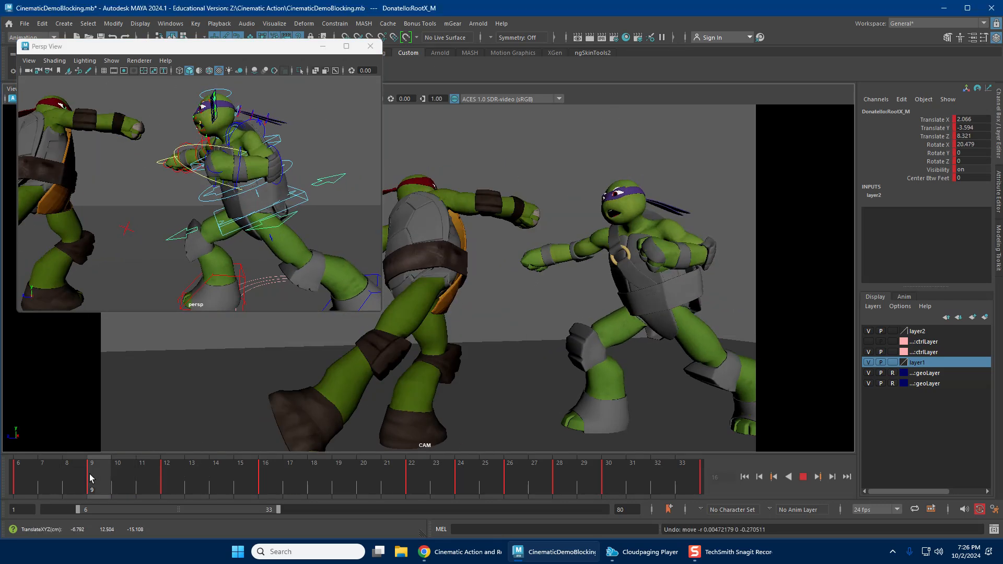
click(180, 476)
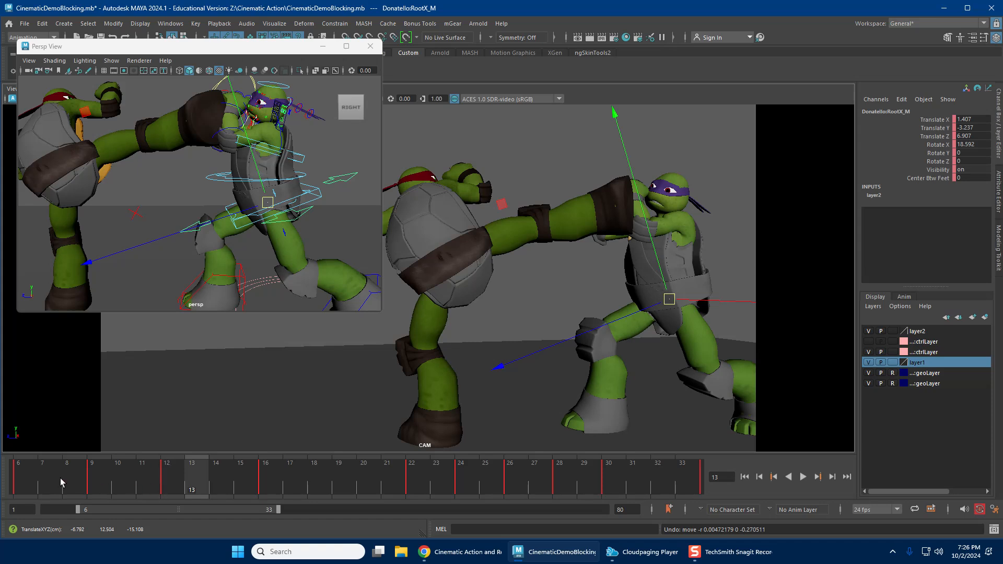
key(alt+v)
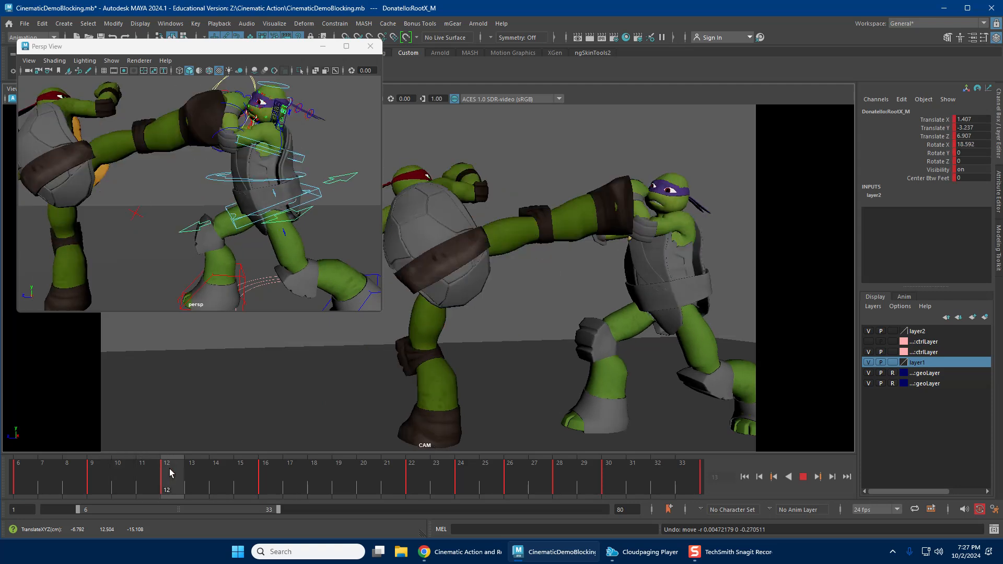
drag(169, 469, 196, 471)
At frame 16, move Donatello's root to 1.405, -3.13, 6.365 and rotate it to 15.558, 1.423, 1.171.
drag(58, 480, 273, 474)
drag(267, 200, 276, 192)
key(e)
drag(558, 275, 565, 256)
key(w)
Select Donatello's shoulder controls and rotate them at frame 16, bringing the left scapula to 20.858, -20.704, 15.22.
alt+middle_drag(259, 186, 288, 233)
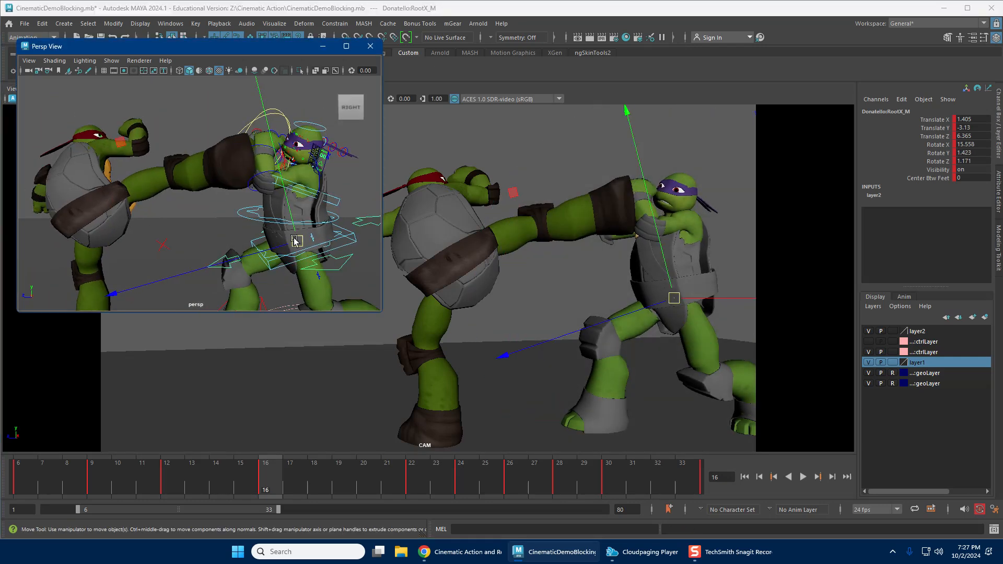
alt+drag(293, 237, 269, 249)
alt+drag(308, 179, 175, 170)
alt+drag(277, 191, 233, 203)
click(184, 189)
shift+click(214, 205)
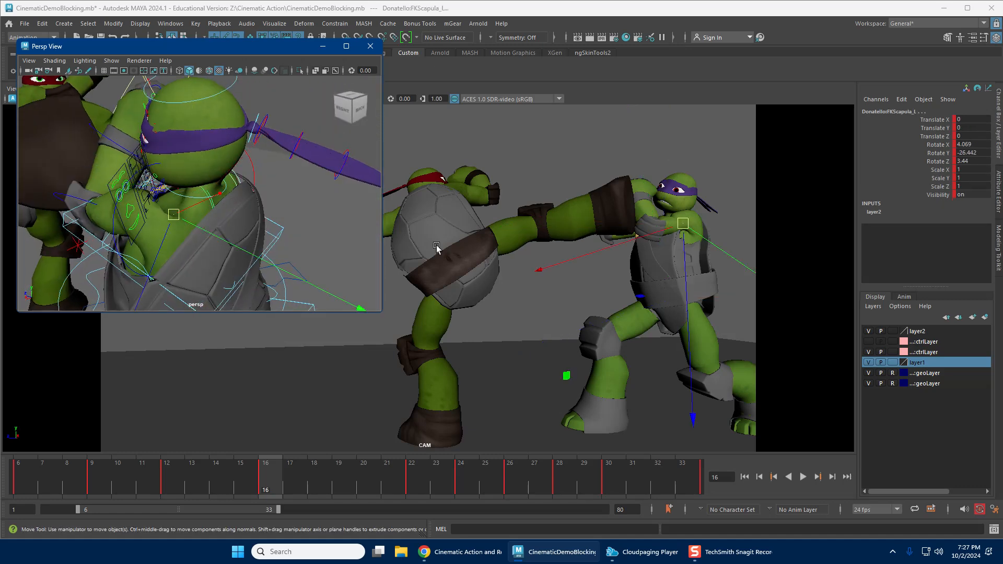
key(e)
drag(651, 281, 586, 224)
key(w)
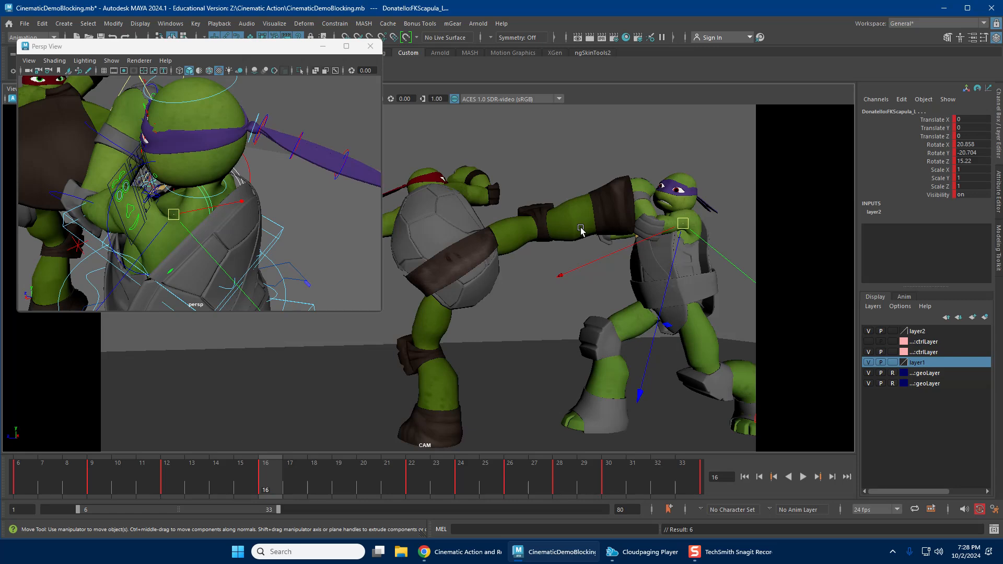
Play back and scrub around frames 12 to 16 to review Donatello's adjusted root and shoulders during the impact.
key(alt+v)
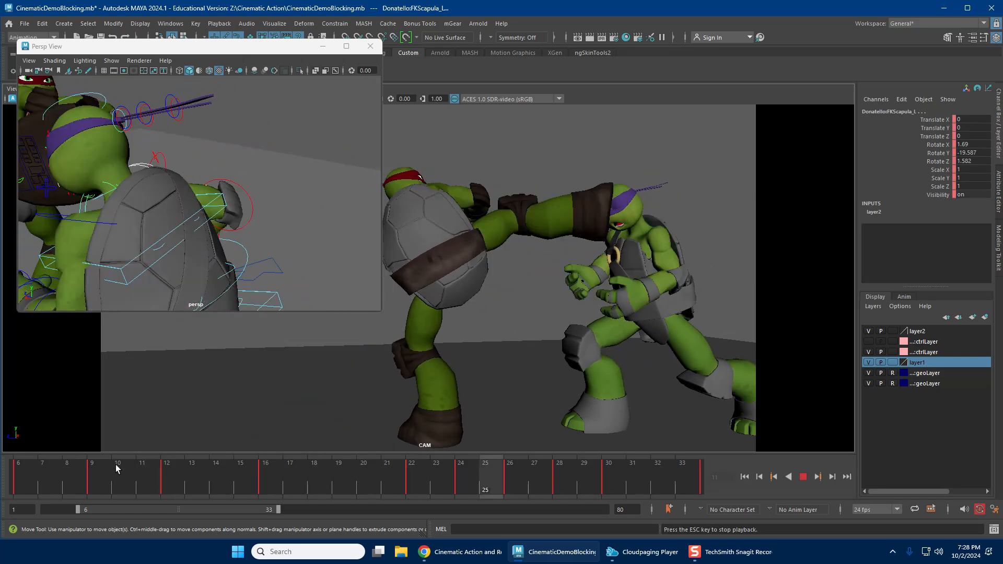
key(alt+v)
drag(106, 472, 242, 474)
drag(141, 473, 163, 486)
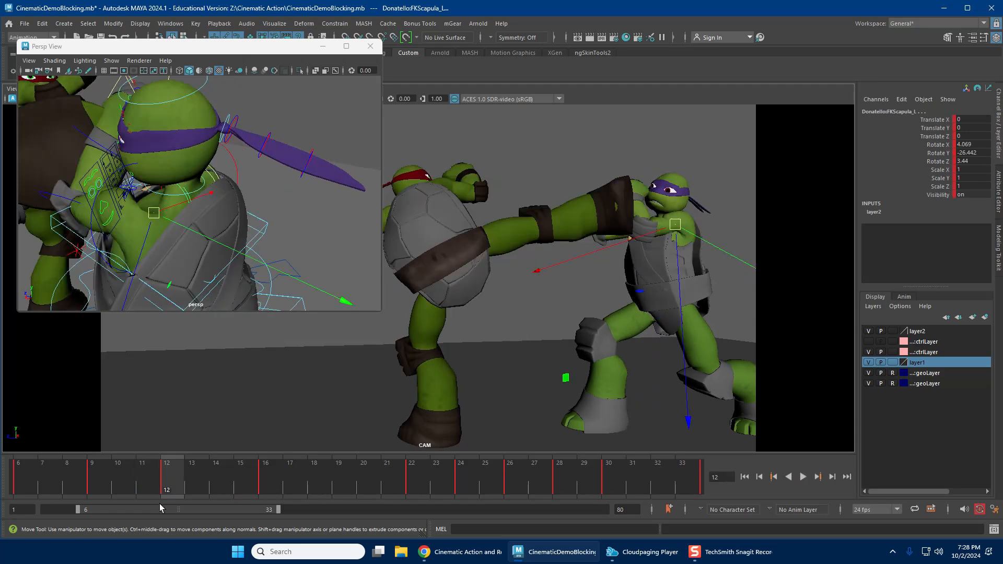
key(alt+v)
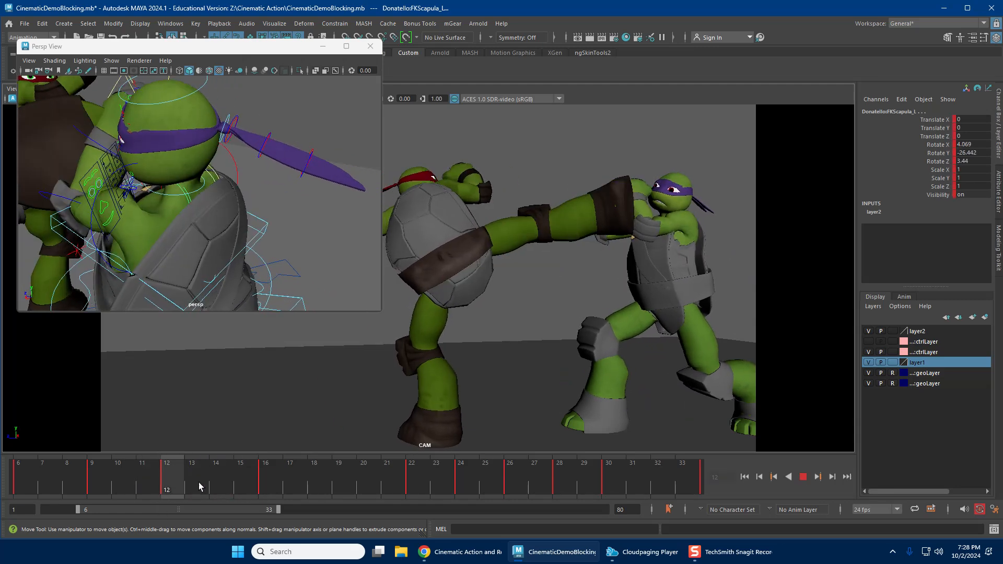
key(alt+v)
alt+drag(157, 220, 241, 235)
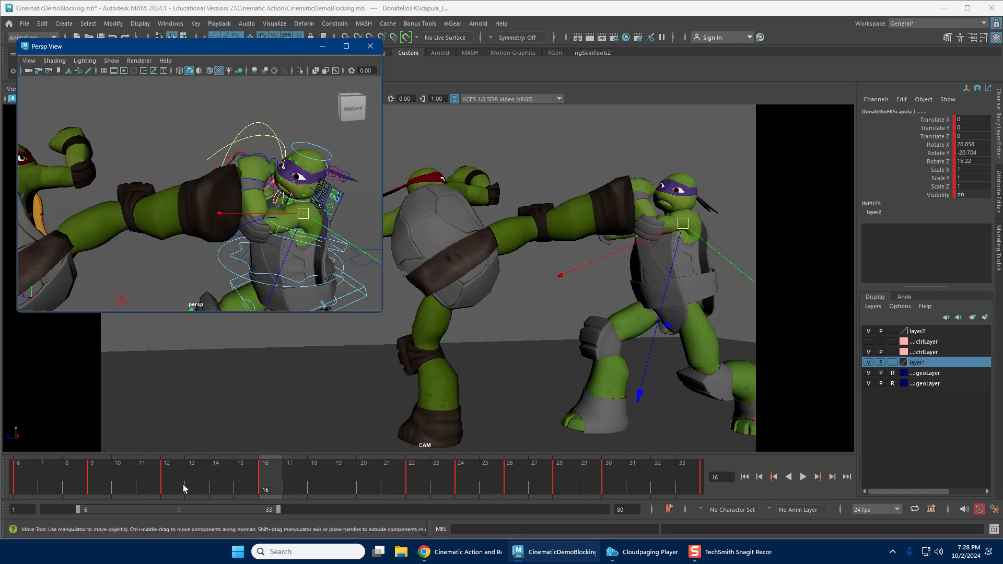
key(alt+v)
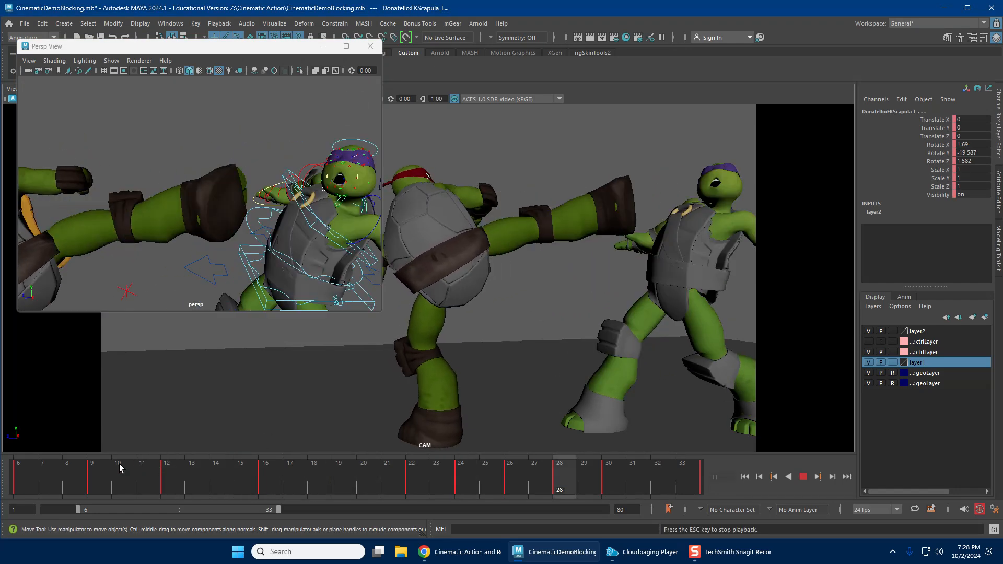
key(alt+v)
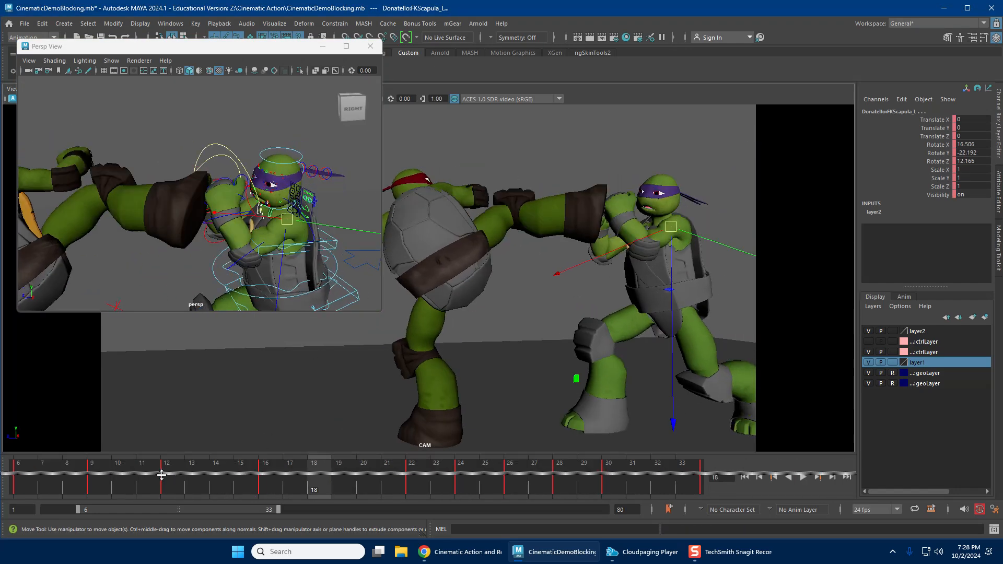
At frame 16, rotate Donatello's upper spine control to -4.273, -5.045, -17.23, comparing it with the pose at frame 12.
mouse_move(162, 475)
mouse_down()
mouse_move(133, 475)
mouse_move(269, 479)
mouse_up()
alt+drag(280, 266, 238, 233)
alt+right_drag(237, 233, 260, 256)
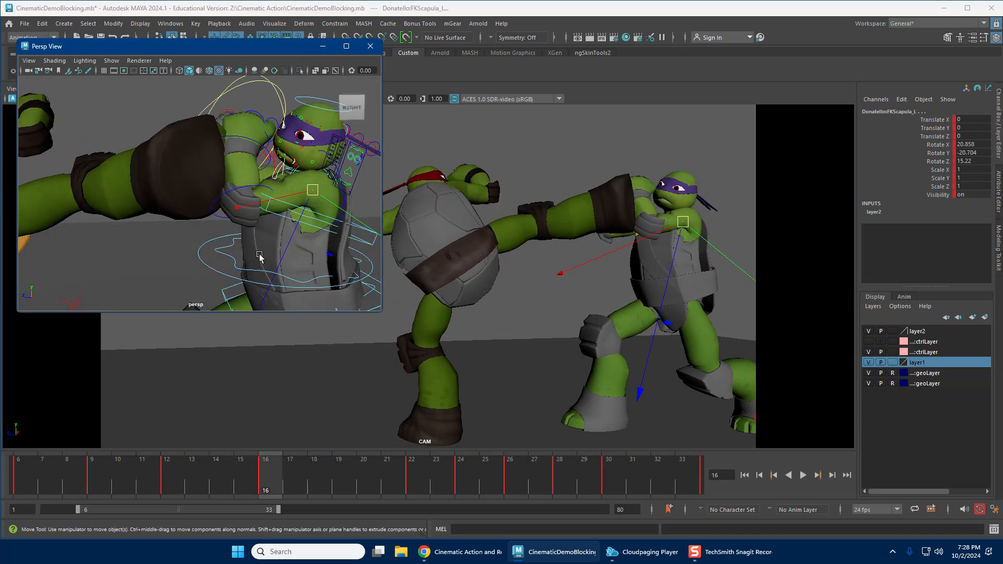
alt+drag(259, 256, 263, 216)
click(262, 217)
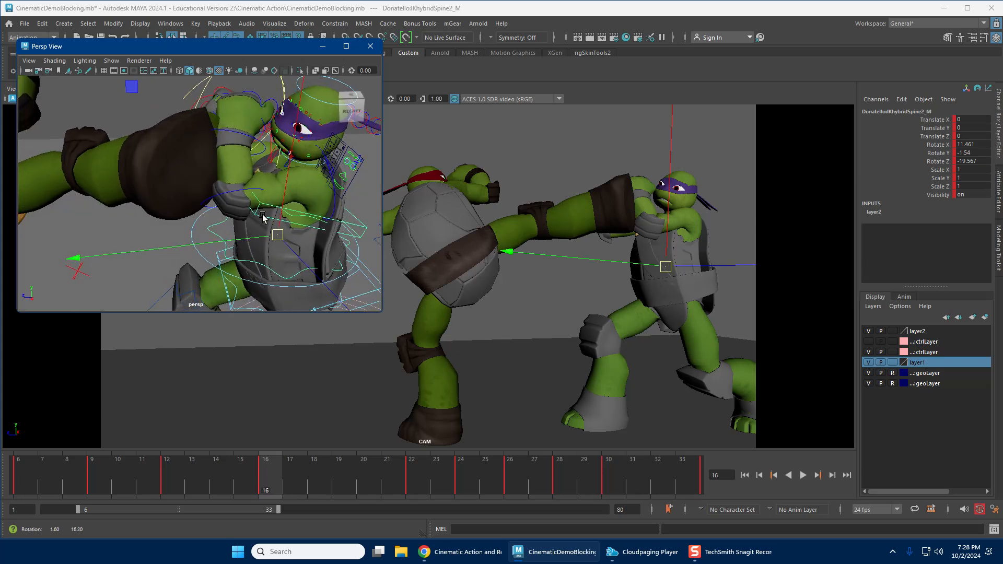
click(263, 209)
drag(128, 474, 171, 472)
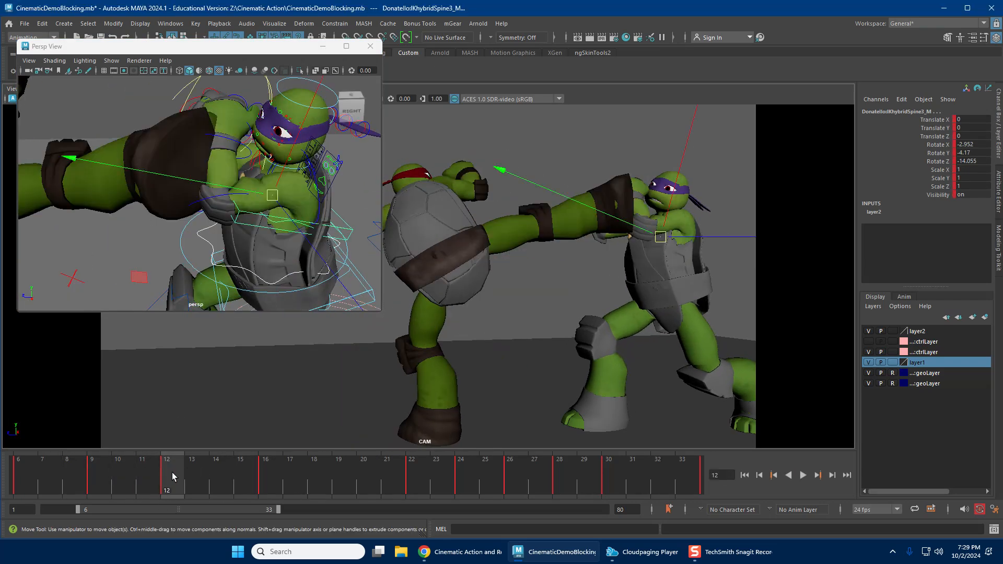
drag(270, 468, 167, 472)
drag(331, 466, 265, 472)
key(e)
drag(554, 298, 650, 312)
key(w)
Examine Donatello's left elbow and its contact with Raphael's foot up close over the frames leading to 16.
scroll(243, 205, up, 2)
alt+middle_drag(237, 205, 230, 230)
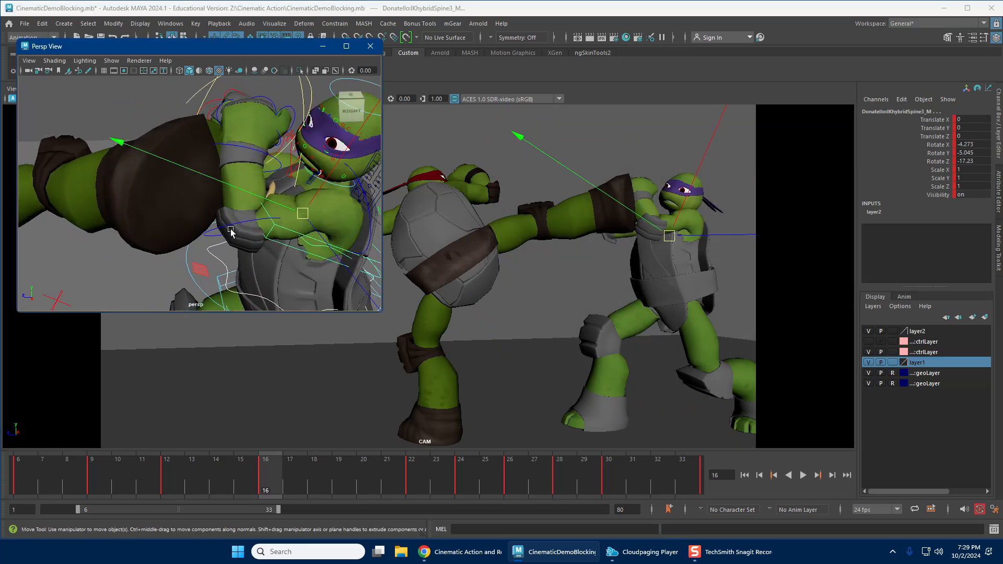
click(232, 226)
alt+middle_drag(152, 204, 298, 226)
mouse_move(298, 222)
alt+mouse_down()
mouse_move(211, 223)
mouse_move(282, 211)
alt+mouse_up()
alt+middle_drag(287, 210, 210, 203)
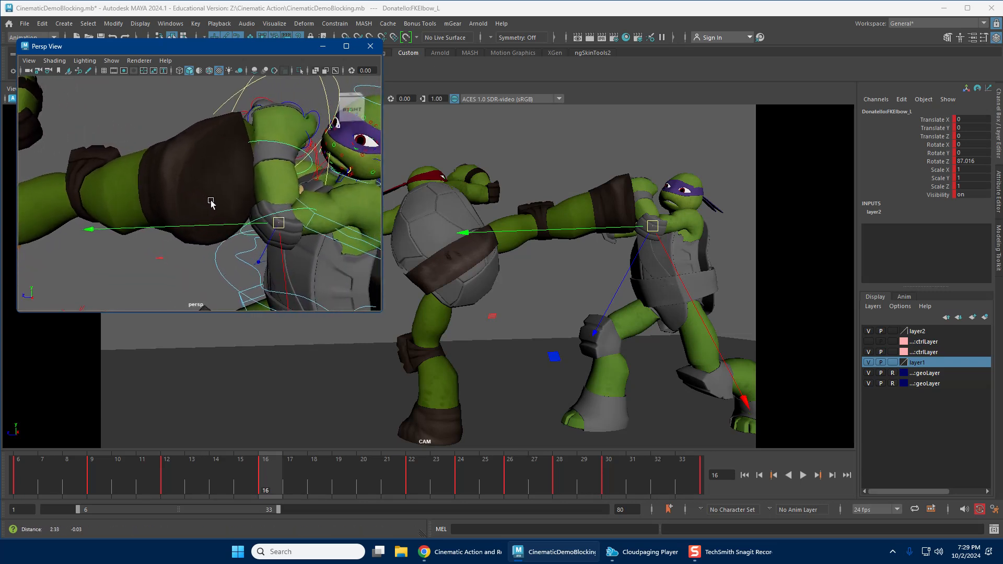
drag(192, 472, 265, 469)
alt+middle_drag(303, 196, 229, 228)
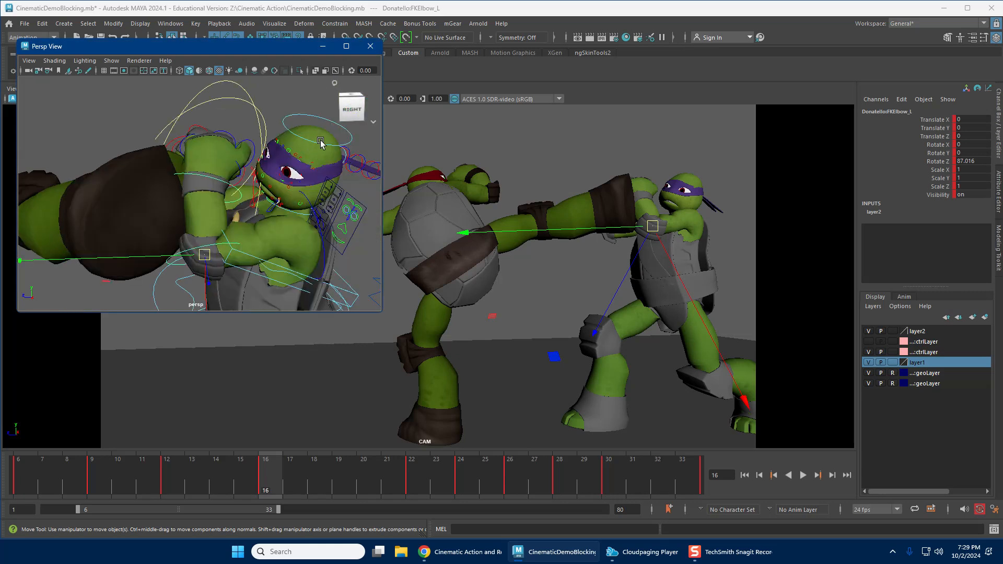
Rotate Donatello's head control at frame 16 to 19.175, -18.857, 5.534.
click(320, 143)
key(e)
drag(588, 216, 626, 204)
drag(679, 180, 714, 146)
key(w)
Readjust Donatello's upper spine rotation at frame 16 to -5.04, -2.858, -16.301 and play back the impact.
alt+middle_drag(268, 267, 289, 192)
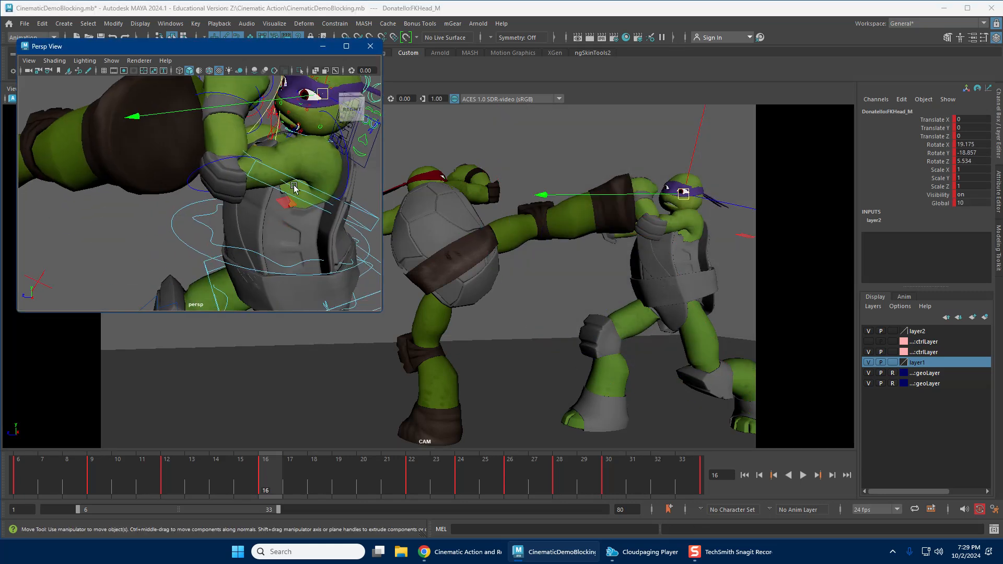
click(293, 186)
key(e)
drag(502, 214, 502, 220)
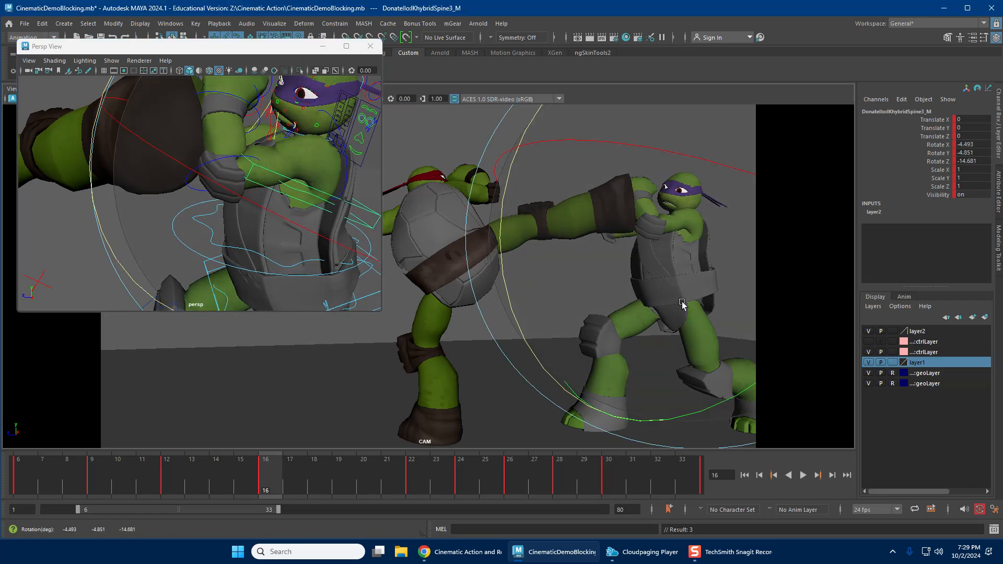
key(alt+v)
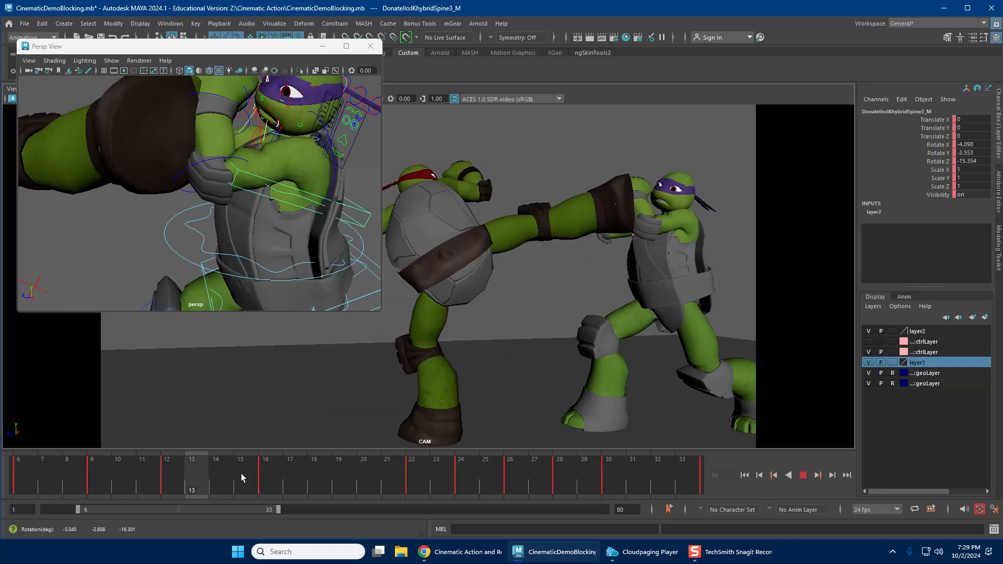
key(Escape)
key(w)
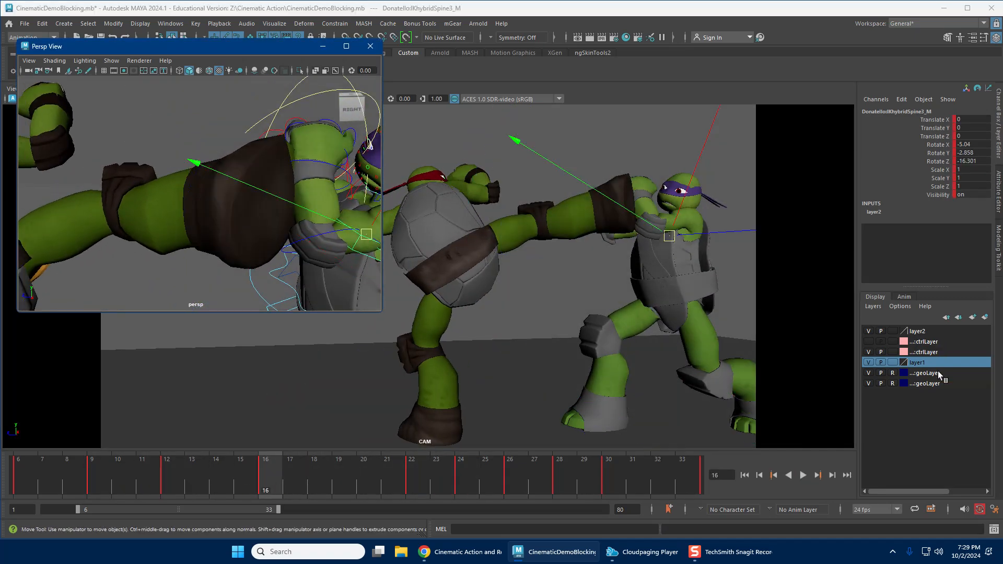
Show Raphael's controls and pose his kicking foot at frame 16 with translation -3.263, 16.876, 34.03 and rotation -58.776, -12.687, -83.822.
click(867, 342)
click(201, 143)
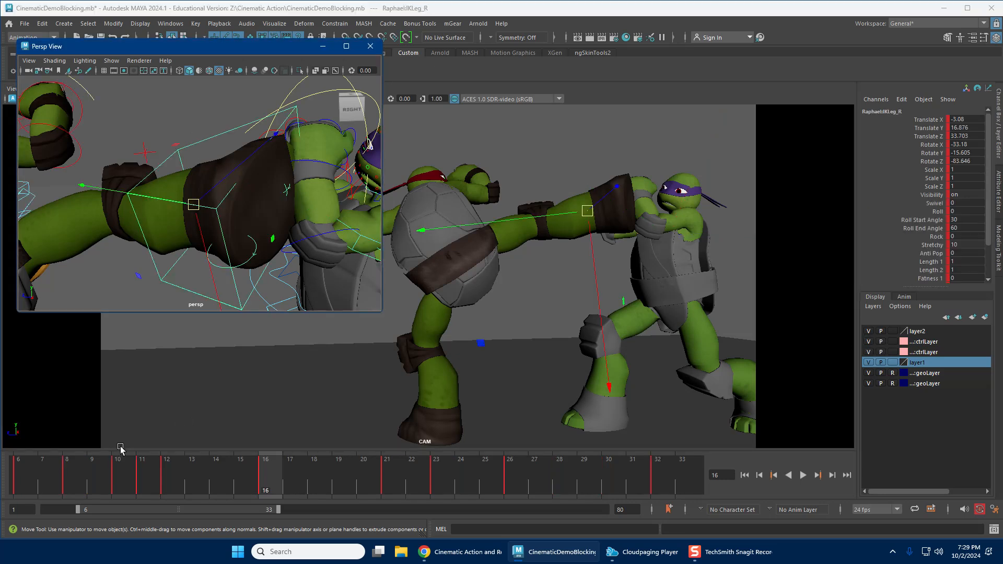
key(alt+v)
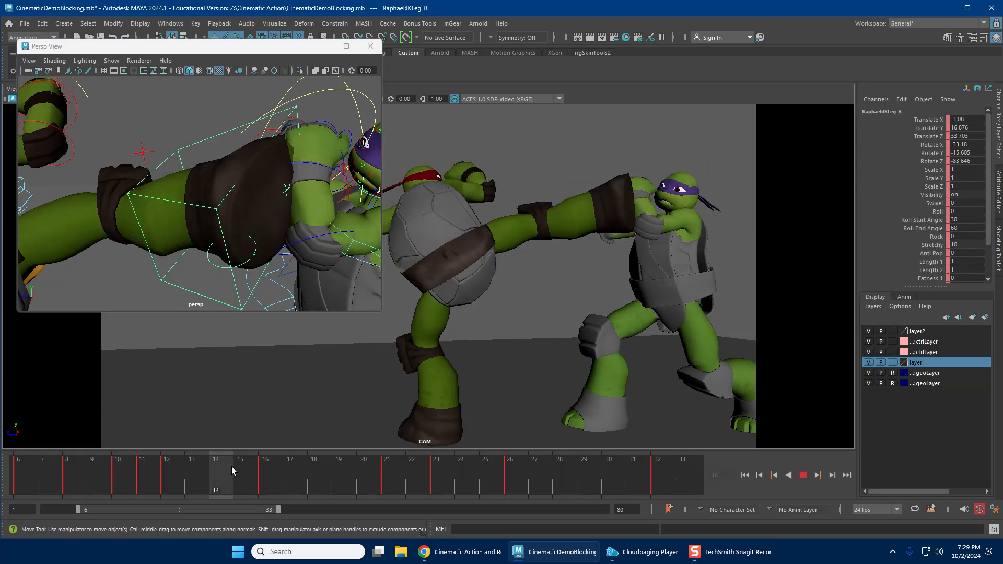
drag(230, 466, 269, 465)
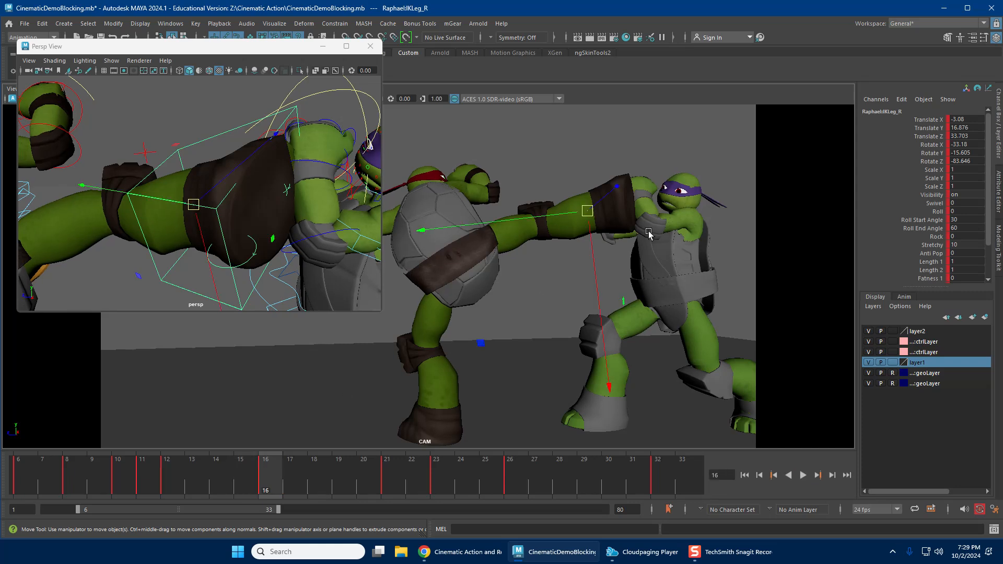
drag(590, 212, 728, 189)
key(e)
Rotate Raphael's kicking foot at frame 12 to -48.237, -14.969, -81.637, review the playback and save the scene.
drag(140, 482, 184, 469)
drag(646, 236, 692, 208)
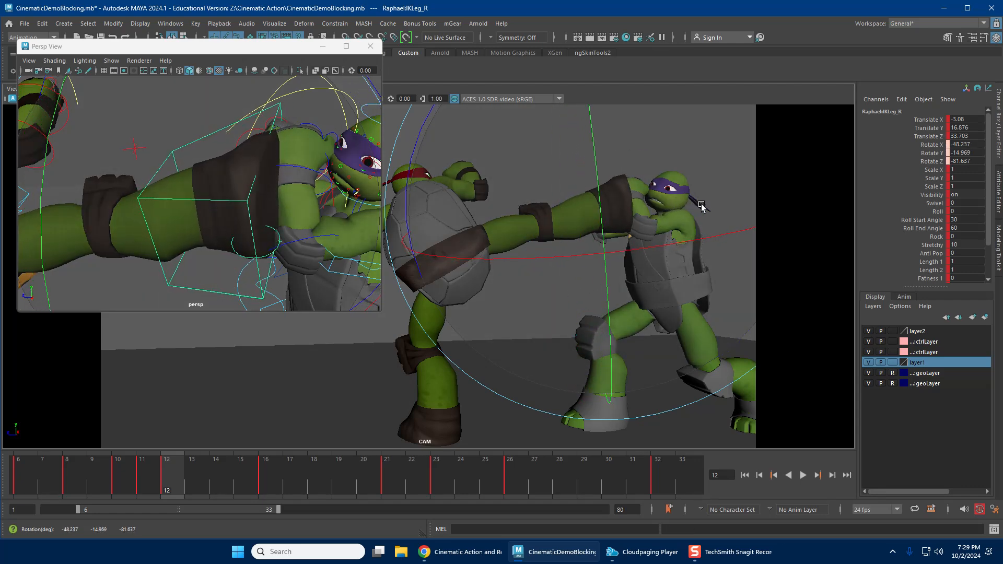
key(alt+v)
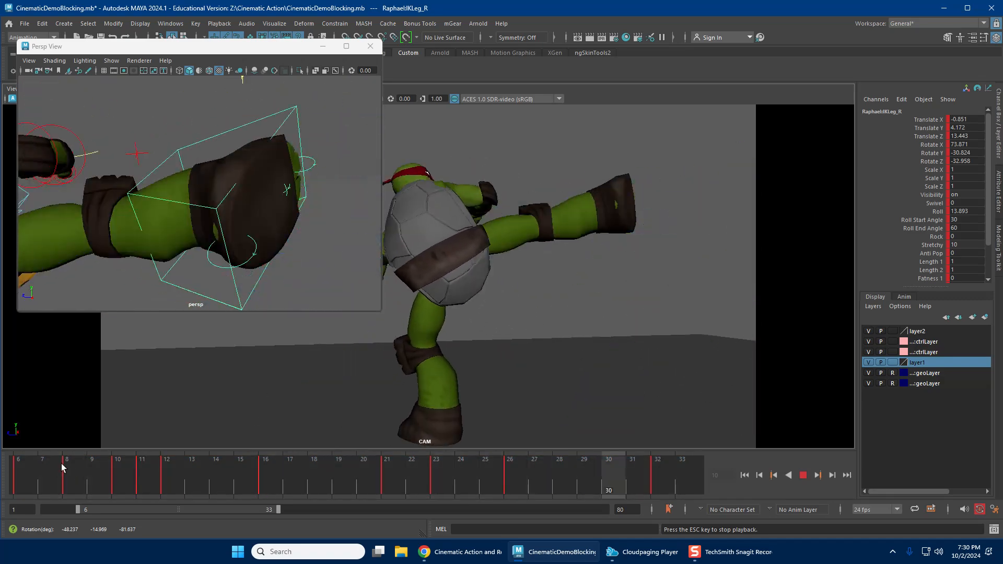
key(Escape)
click(24, 24)
click(37, 72)
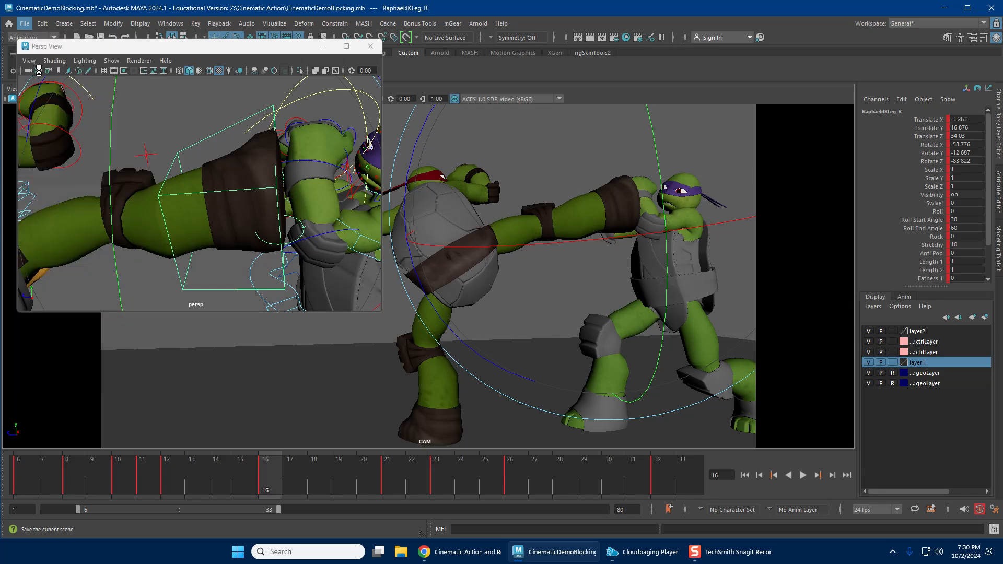
Shift the playback range to frames 1–28, play the shot and hide Raphael's controls.
drag(134, 512, 97, 512)
key(alt+v)
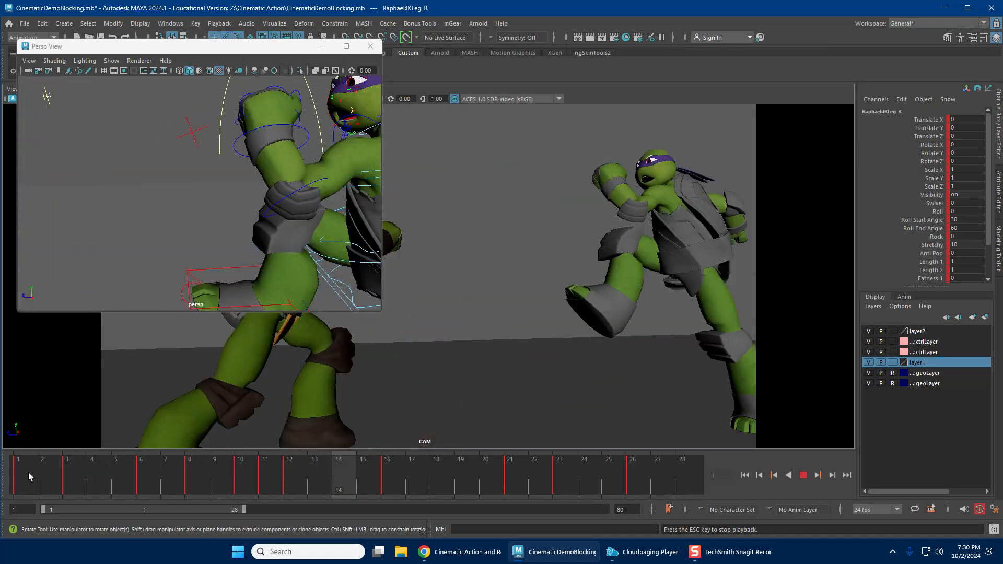
key(Escape)
alt+right_drag(271, 226, 180, 235)
alt+middle_drag(180, 235, 190, 177)
alt+right_drag(190, 177, 225, 316)
key(w)
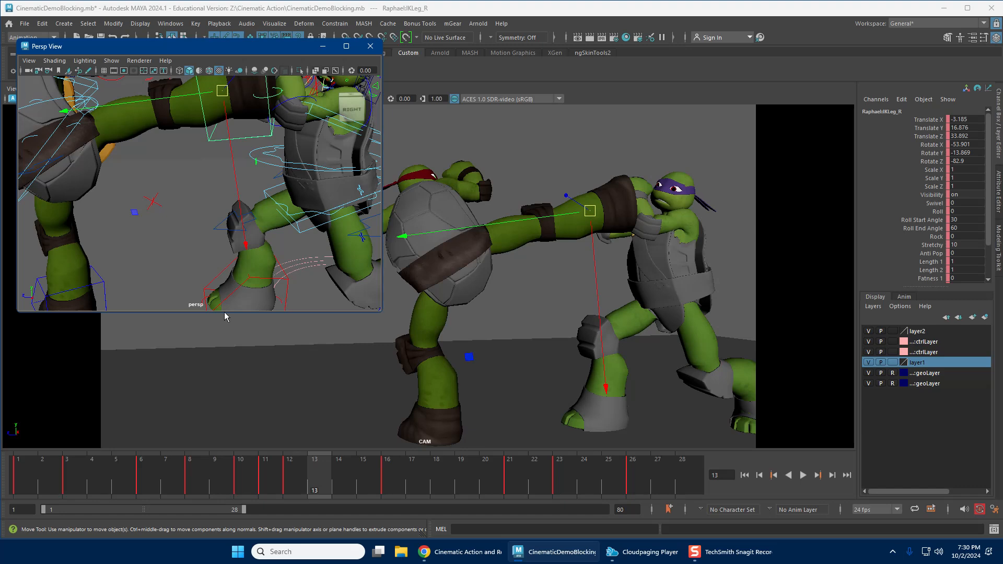
click(868, 341)
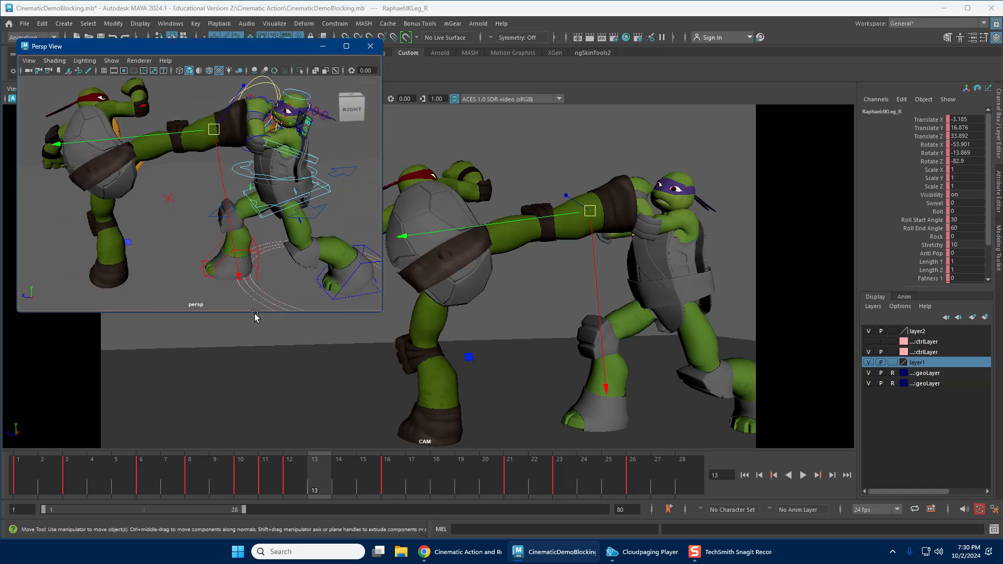
Select Donatello's right foot control and study how the foot lands between frames 1 and 7.
key(alt+v)
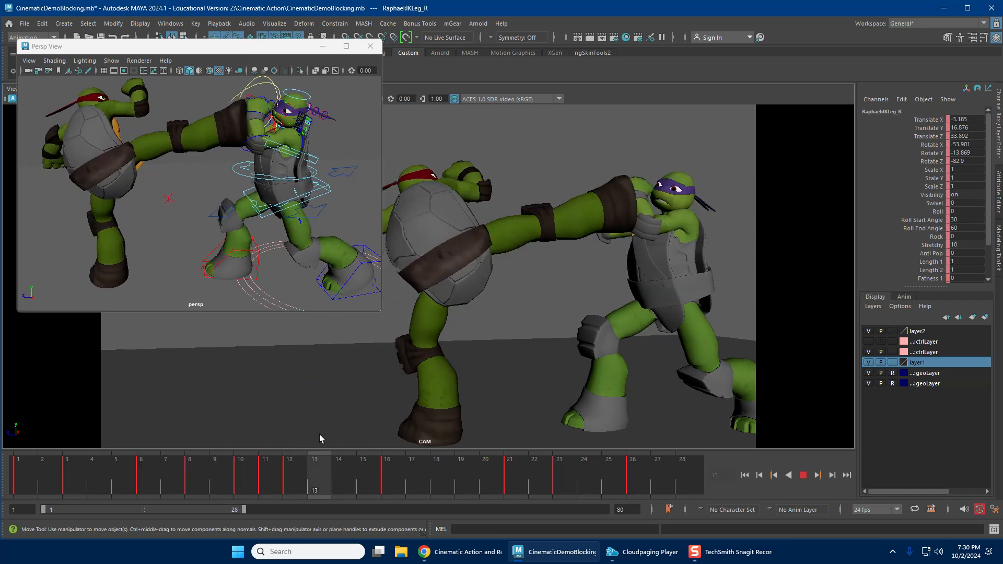
key(alt+v)
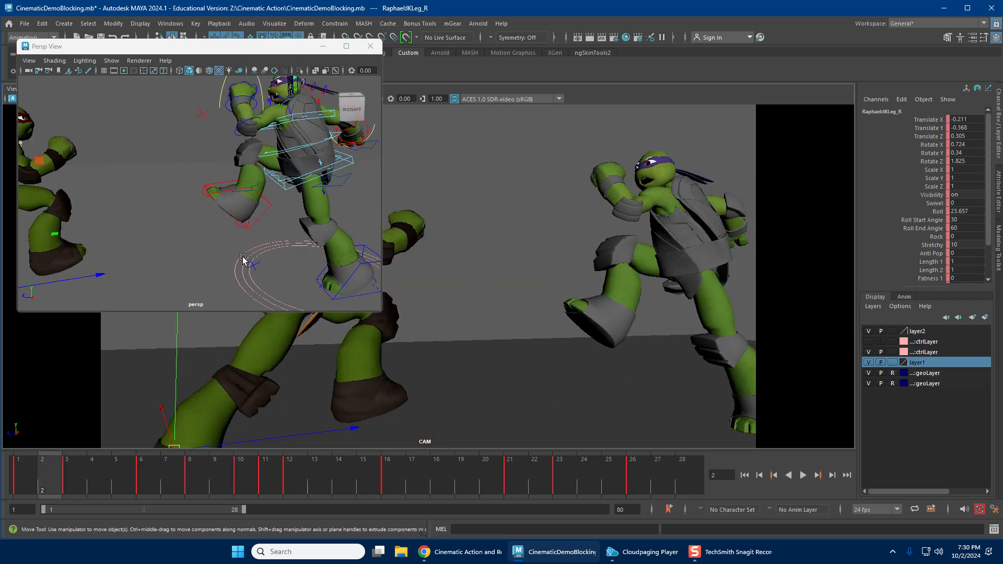
click(271, 200)
key(alt+v)
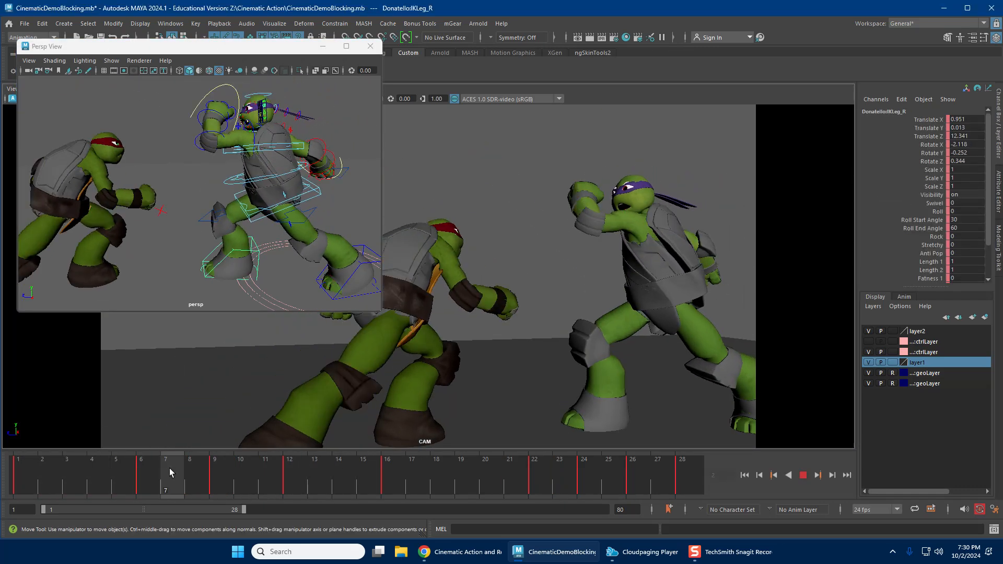
click(11, 484)
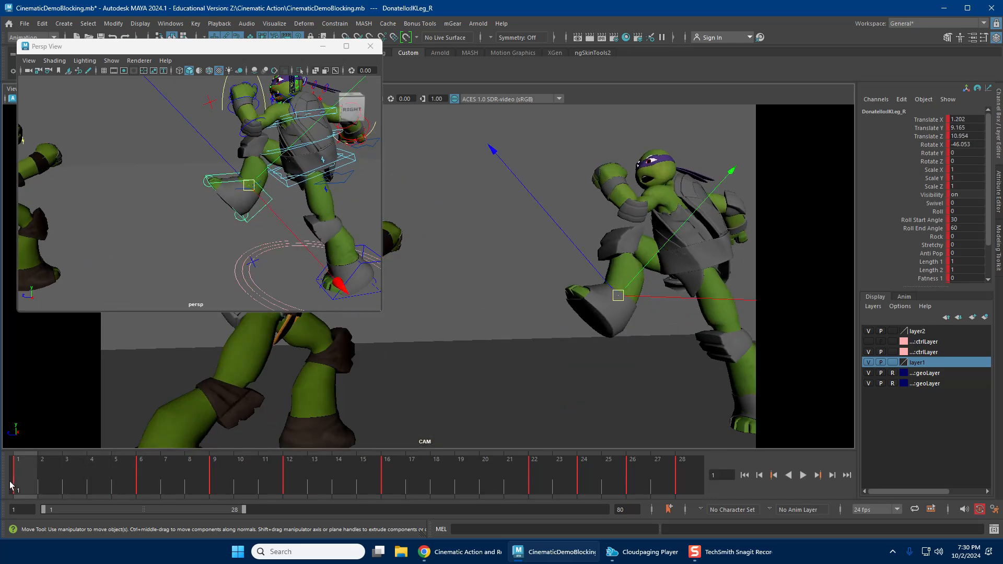
key(alt+v)
drag(30, 465, 172, 474)
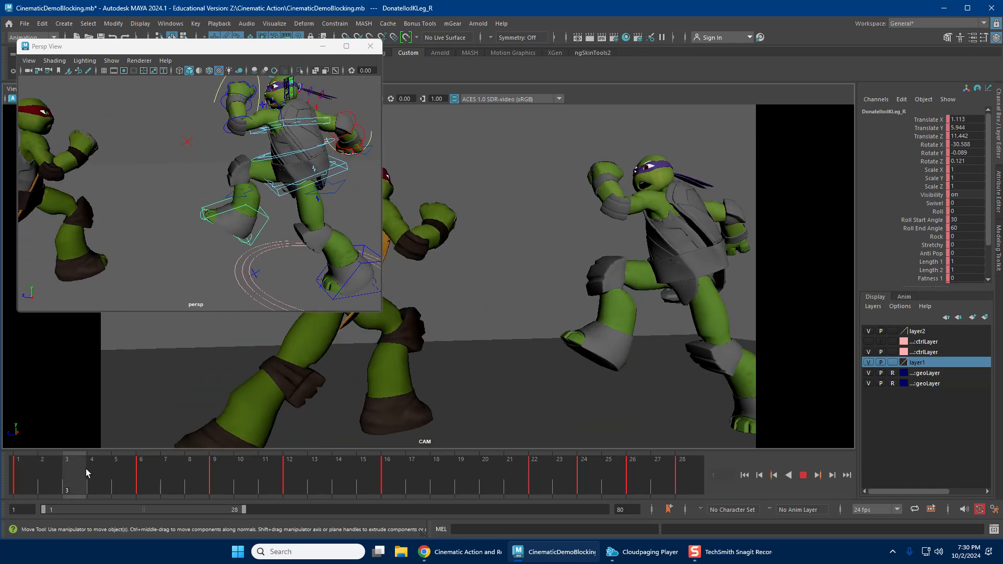
drag(137, 468, 81, 473)
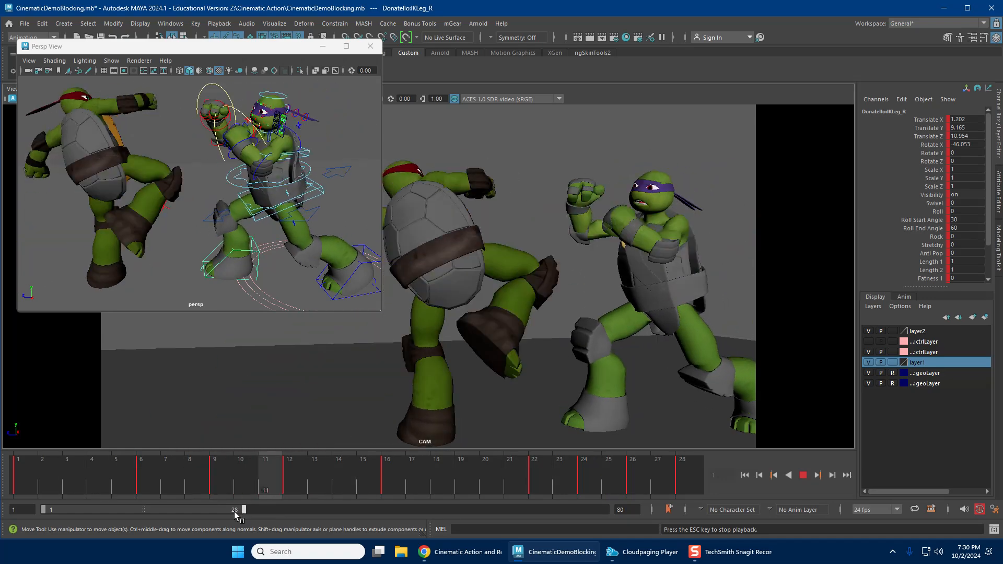
Shorten the playback range to frames 1–15 and replay Donatello's opening step, checking the planted foot at frame 6.
drag(228, 509, 155, 509)
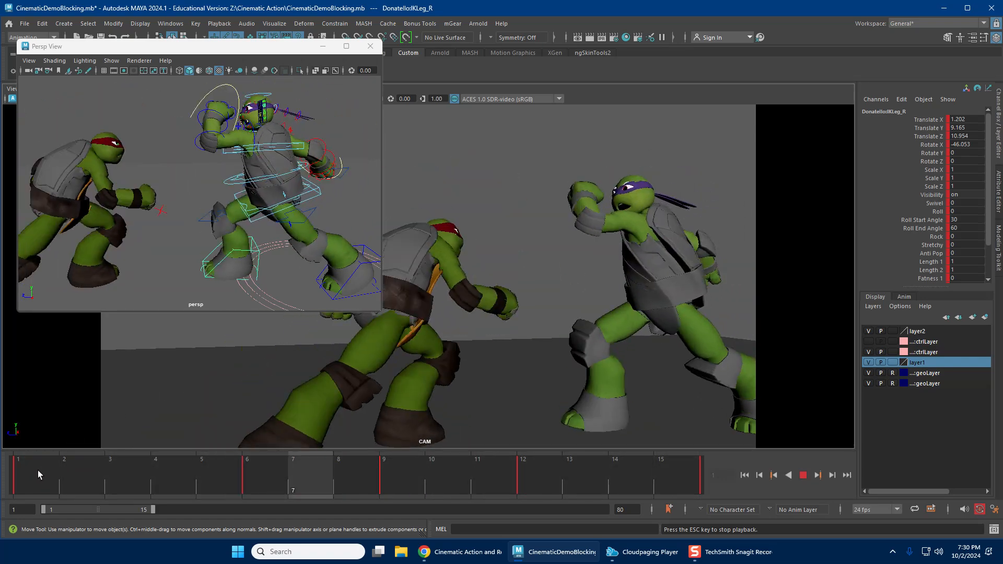
key(Escape)
key(alt+v)
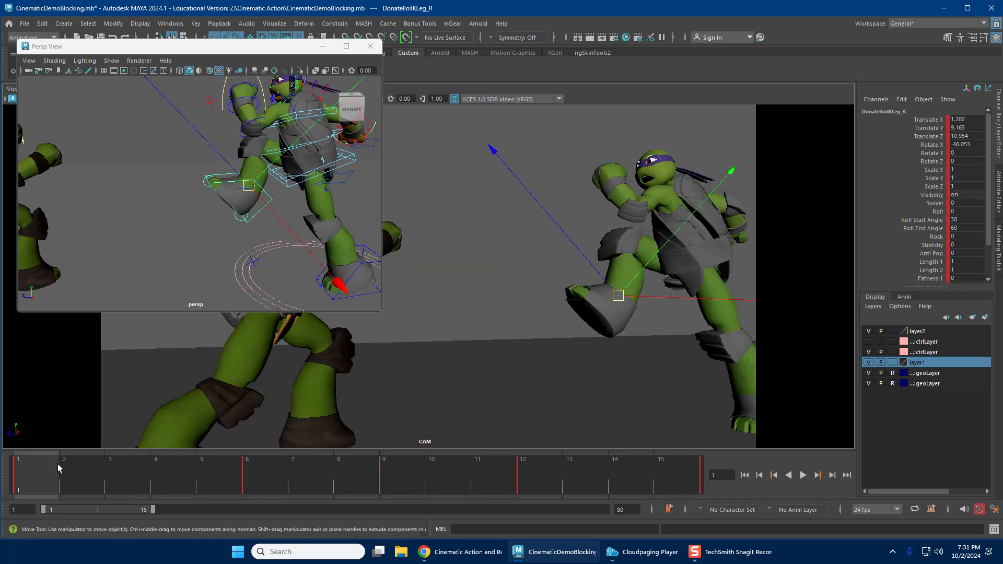
click(250, 468)
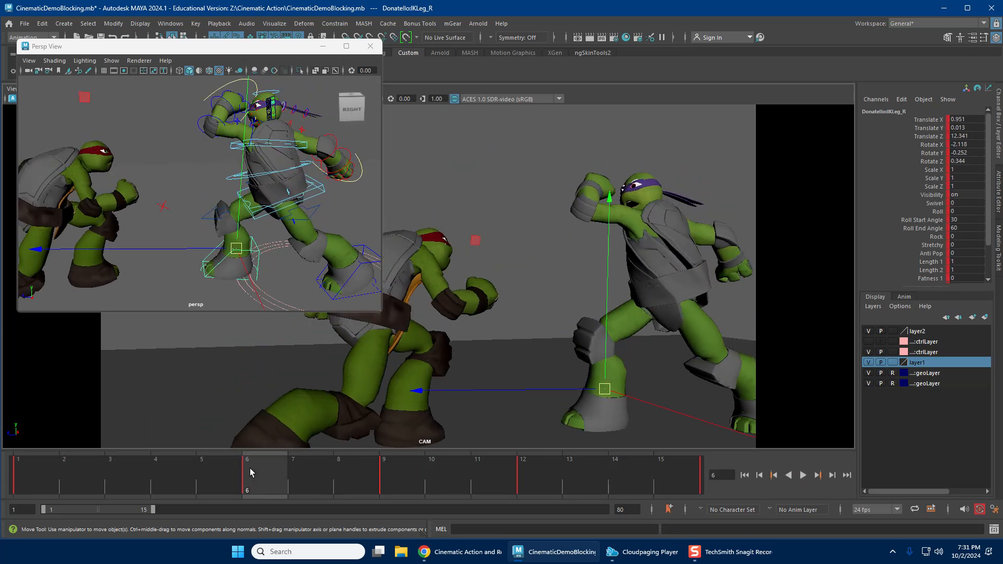
key(alt+v)
key(alt+v)
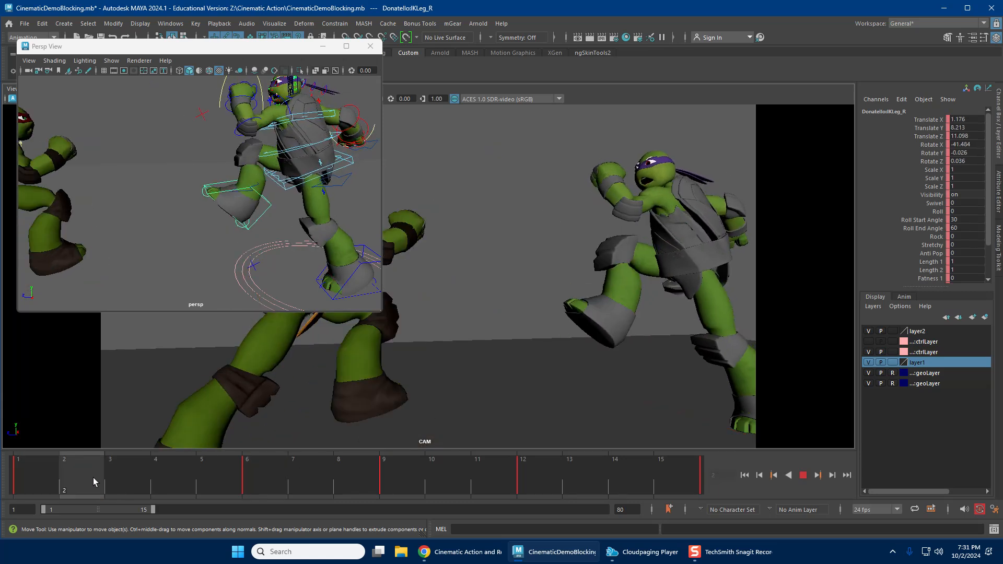
Key Donatello's right foot at frame 3 with its planted frame 6 placement and set its Roll to -23.3.
click(126, 474)
key(ctrl+z)
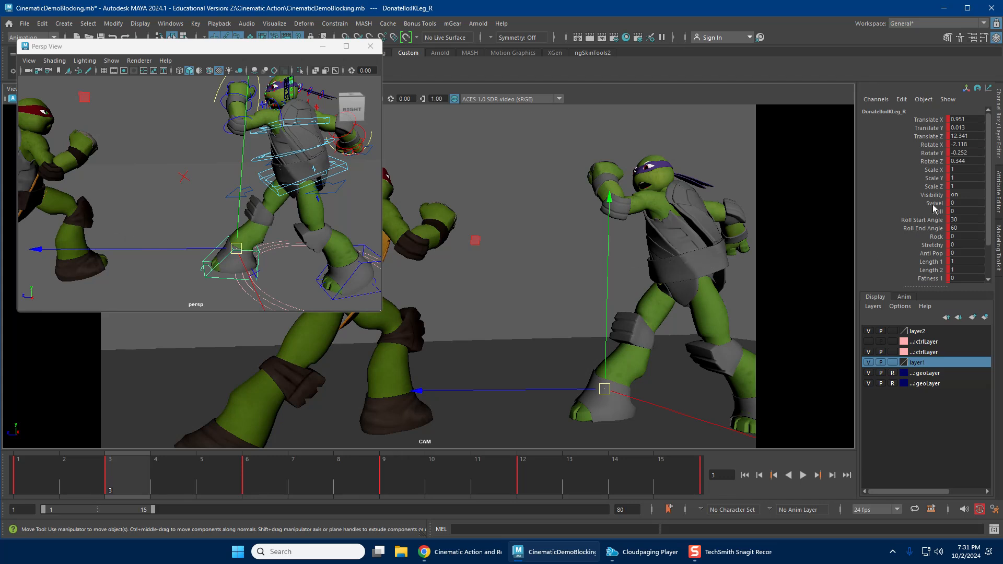
middle_drag(262, 232, 122, 213)
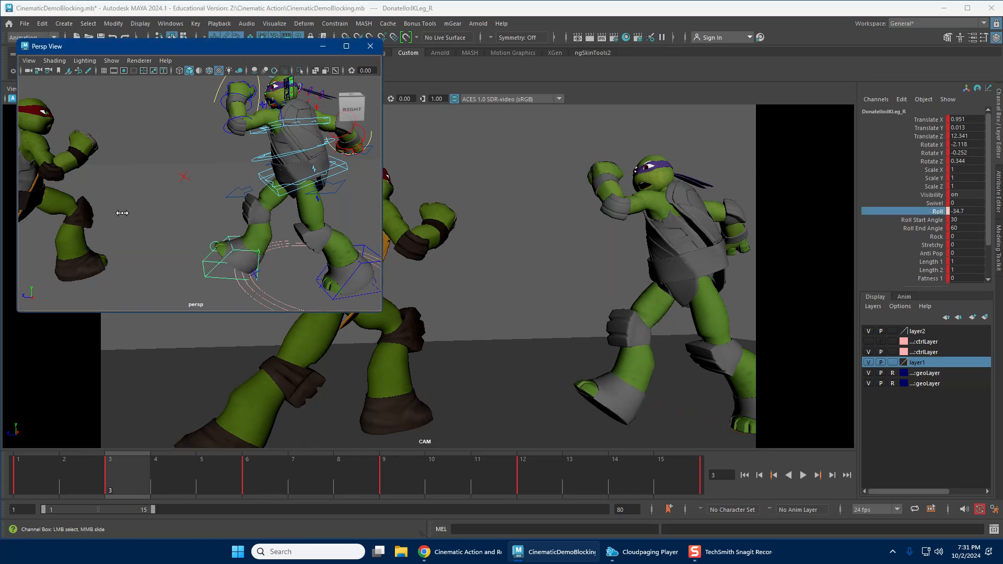
key(ctrl+z)
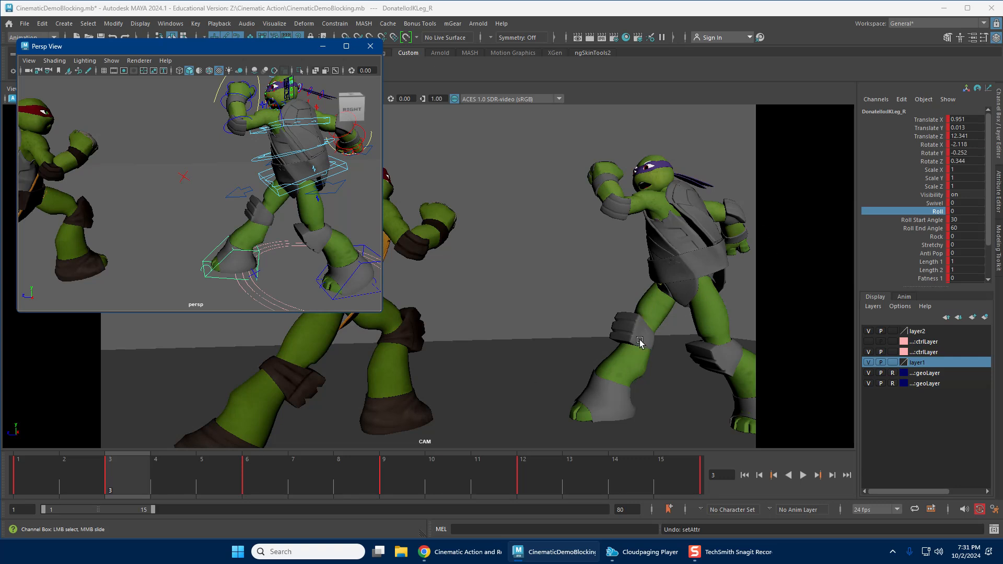
click(913, 213)
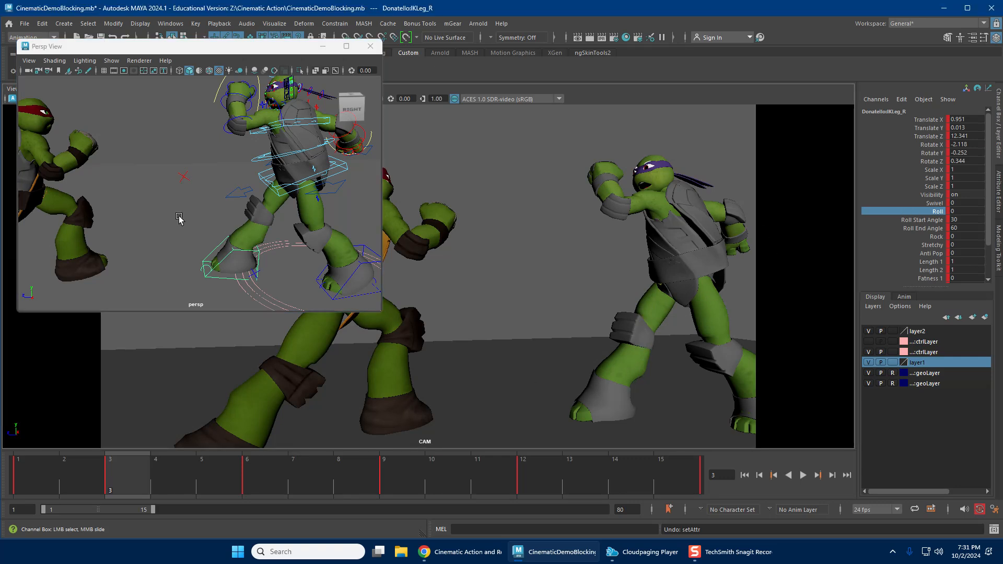
middle_drag(179, 218, 26, 222)
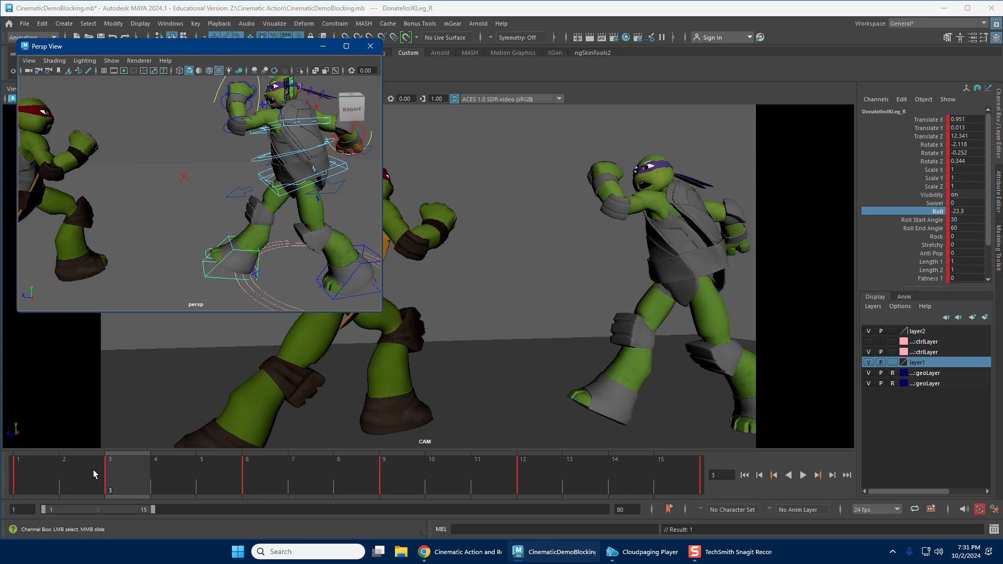
drag(93, 469, 177, 469)
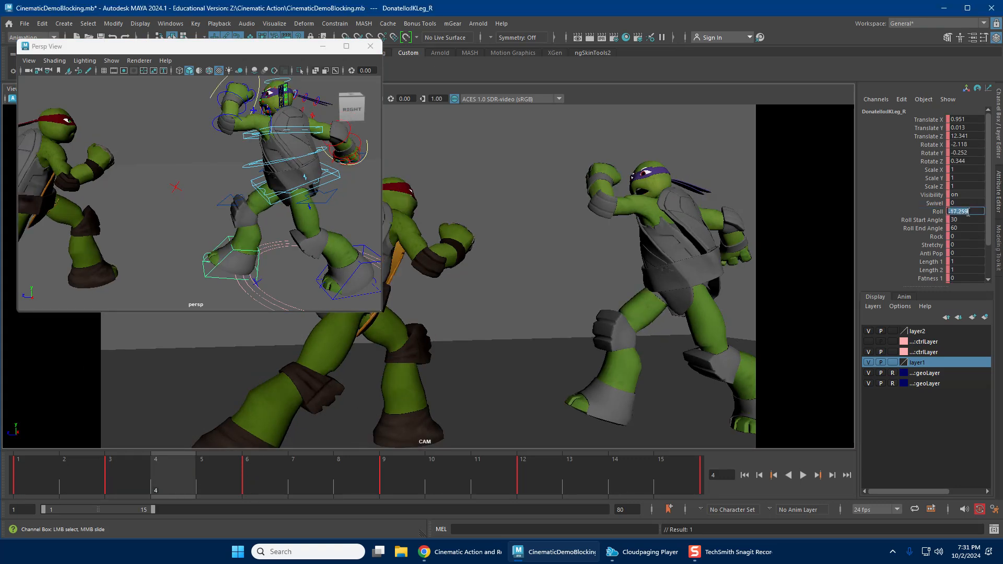
Set Donatello's right foot Roll to 0 at frame 4 and play back the opening step.
key(Return)
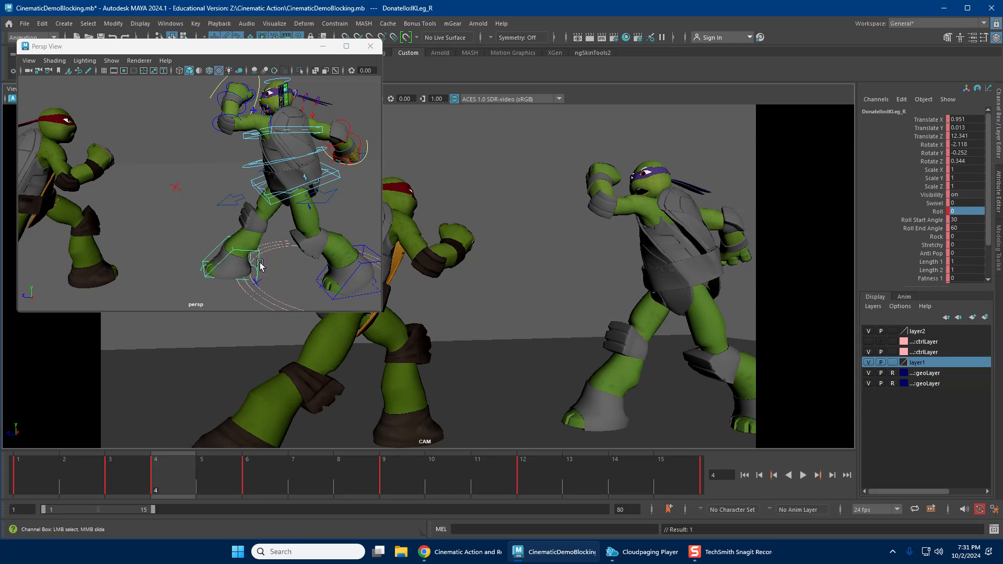
key(alt+v)
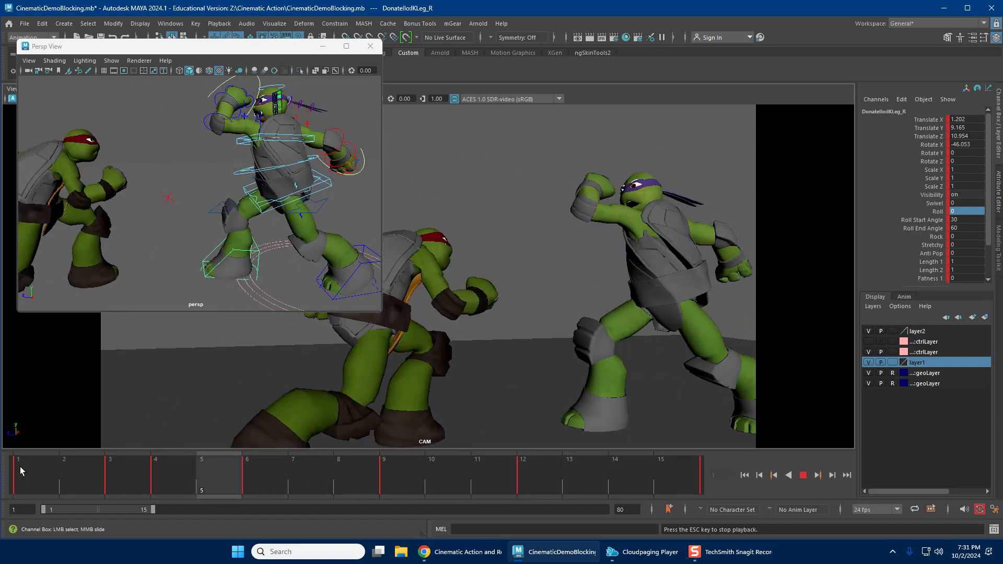
key(Escape)
Try shifting the right foot's frame 3 and 4 keys one frame later, undo the shift and replay the step.
click(104, 475)
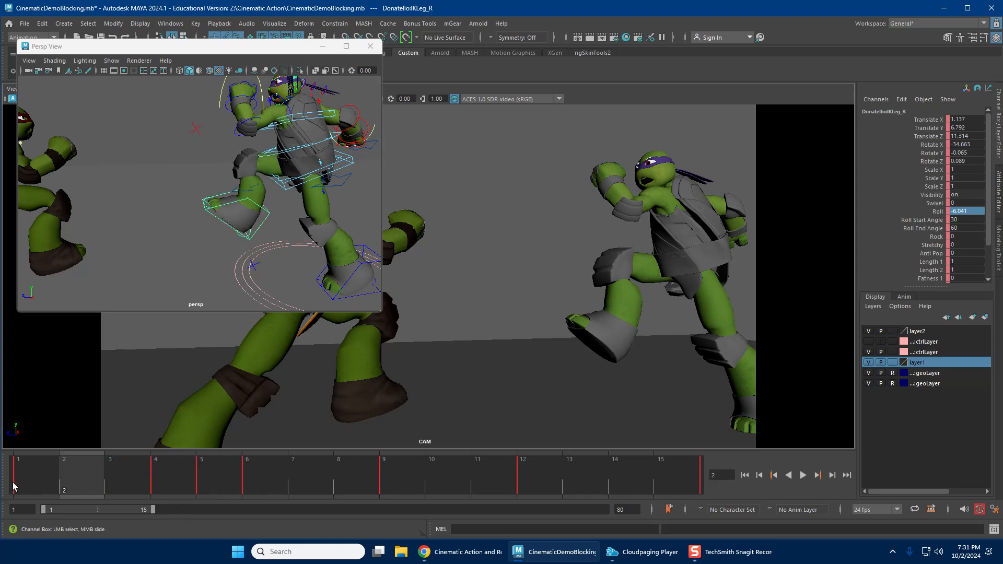
key(alt+v)
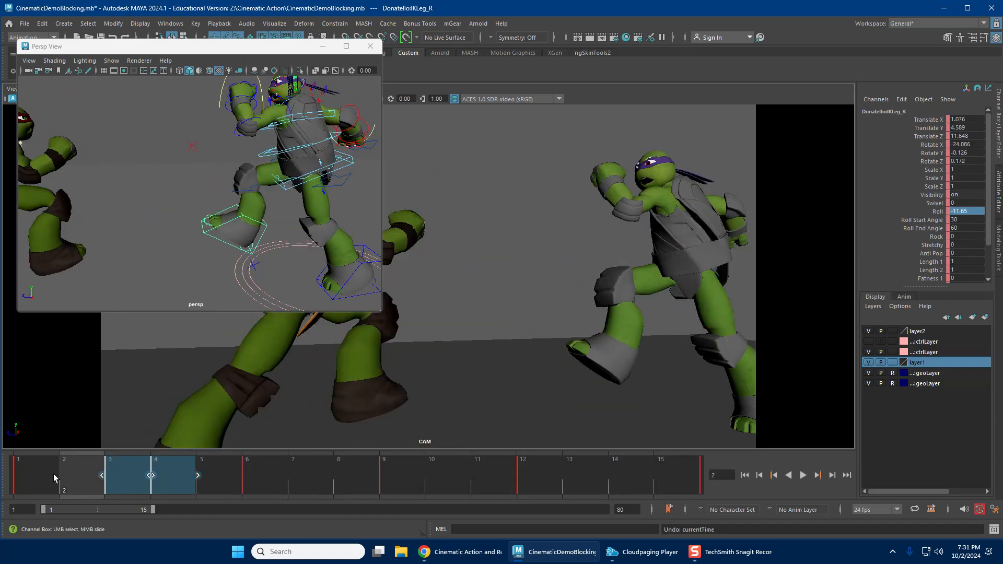
click(37, 476)
key(alt+v)
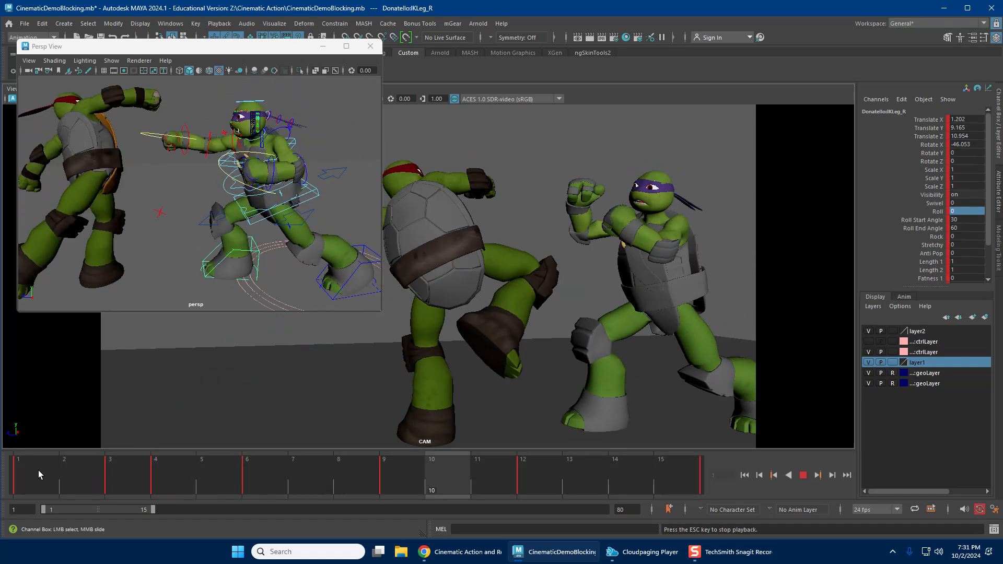
Stop the playback and save the scene.
key(alt+v)
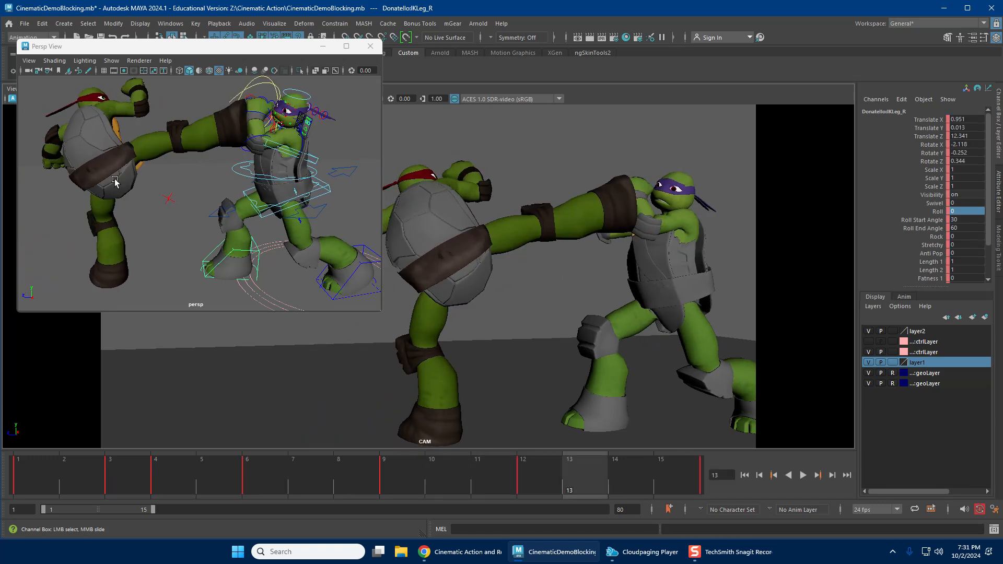
click(24, 23)
click(138, 70)
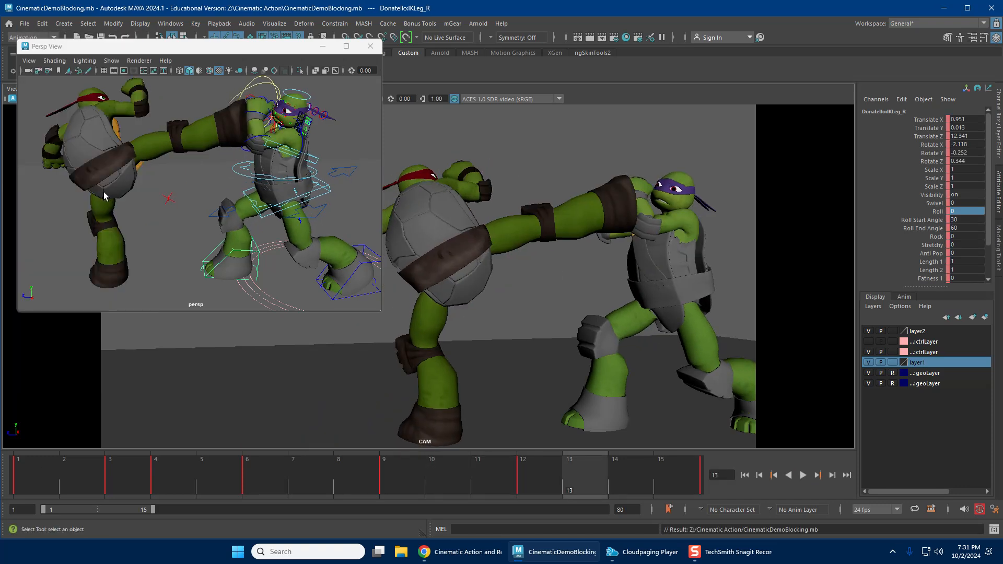
At frame 3, shift Donatello's body root sideways and slightly down, to about Translate 1.424, -0.981, 4.507.
click(346, 174)
click(350, 176)
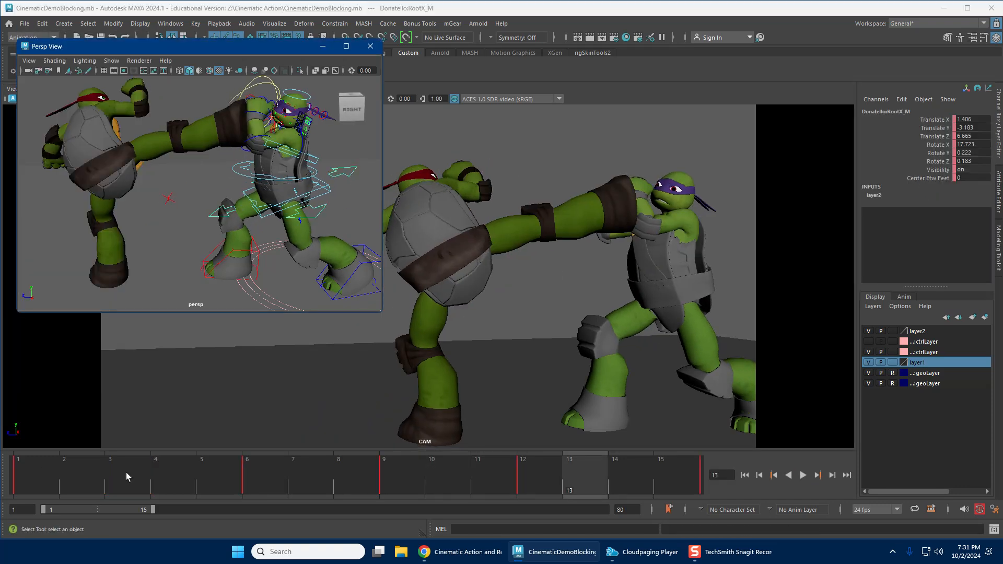
key(alt+v)
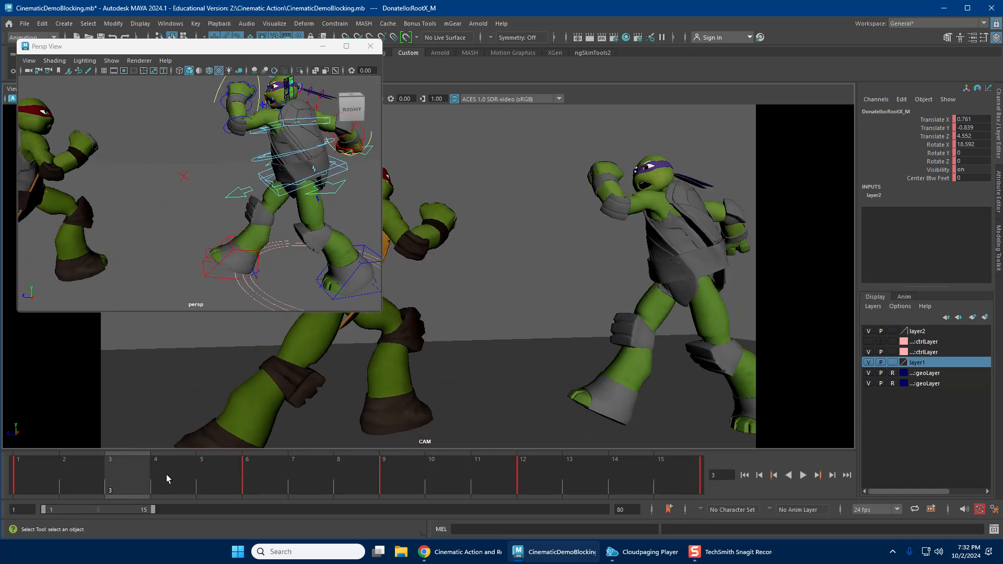
alt+drag(220, 219, 129, 238)
scroll(146, 224, down, 5)
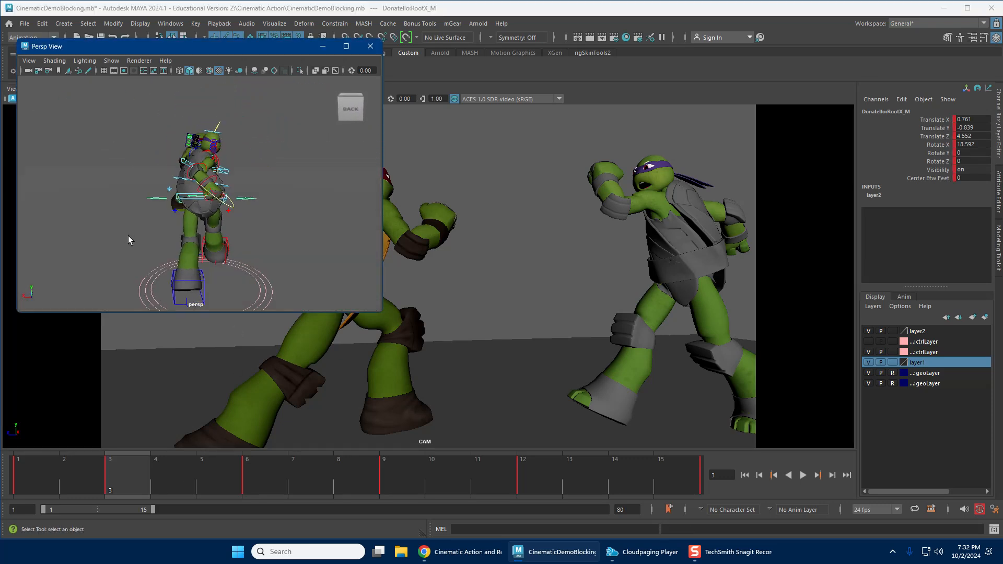
alt+middle_drag(179, 225, 186, 202)
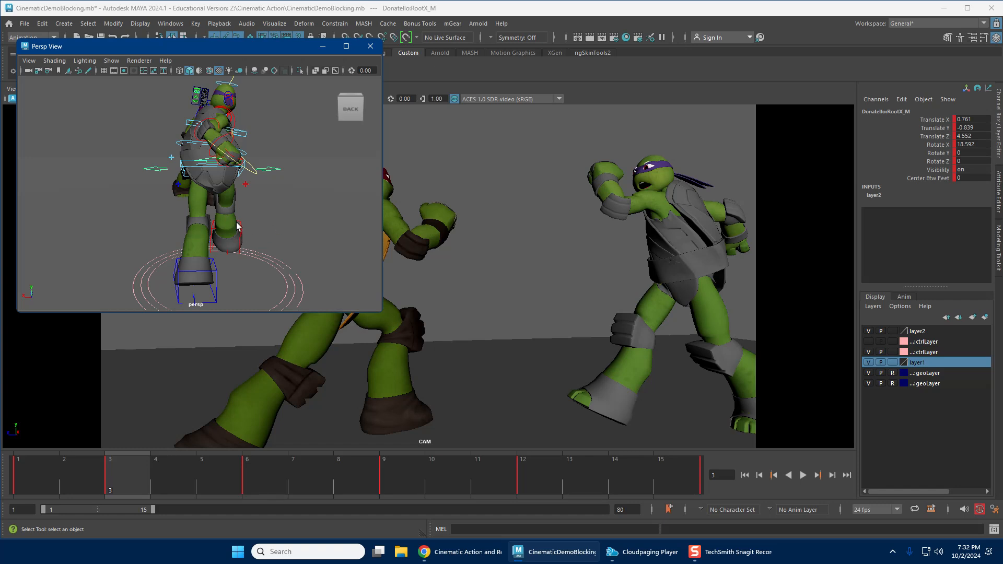
drag(213, 171, 199, 155)
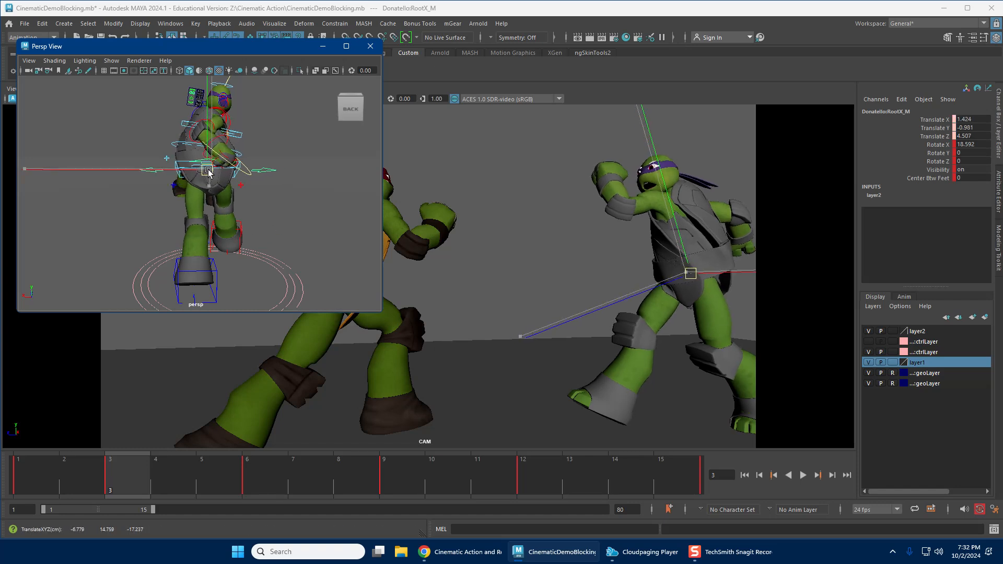
Tilt Donatello's body root at frame 3 to Rotate 12.035, 3.299, -5.893 and lower it to Translate Y -1.174.
key(e)
drag(134, 218, 87, 281)
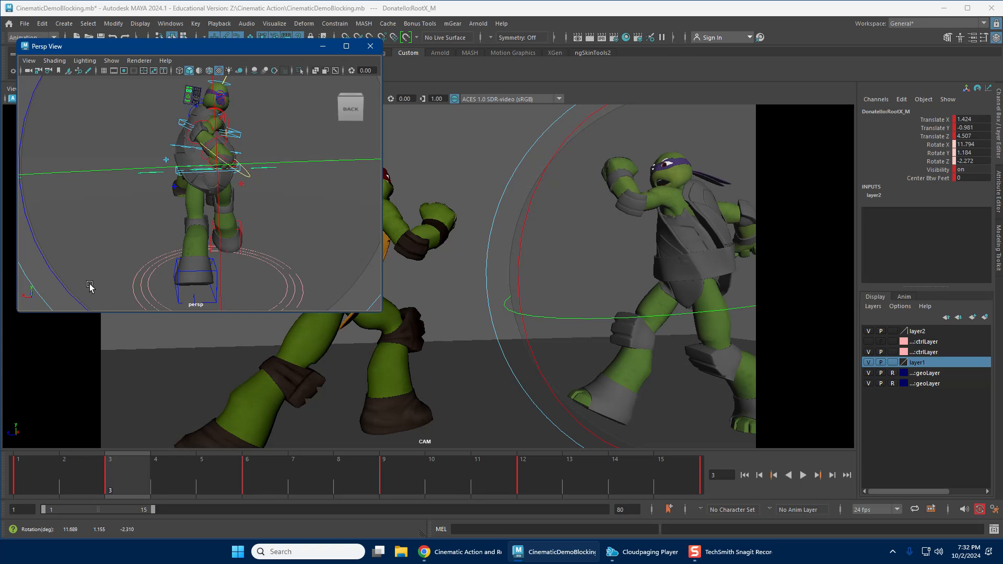
mouse_move(625, 268)
mouse_down()
mouse_move(754, 283)
mouse_move(630, 262)
mouse_up()
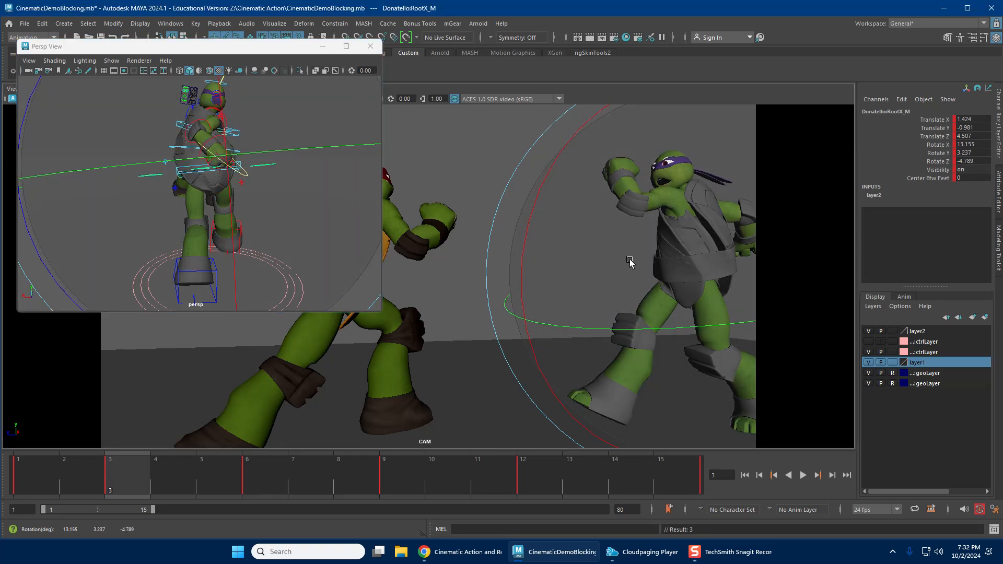
mouse_move(230, 209)
alt+mouse_down()
mouse_move(108, 221)
mouse_move(123, 205)
mouse_move(236, 197)
mouse_move(223, 191)
alt+mouse_up()
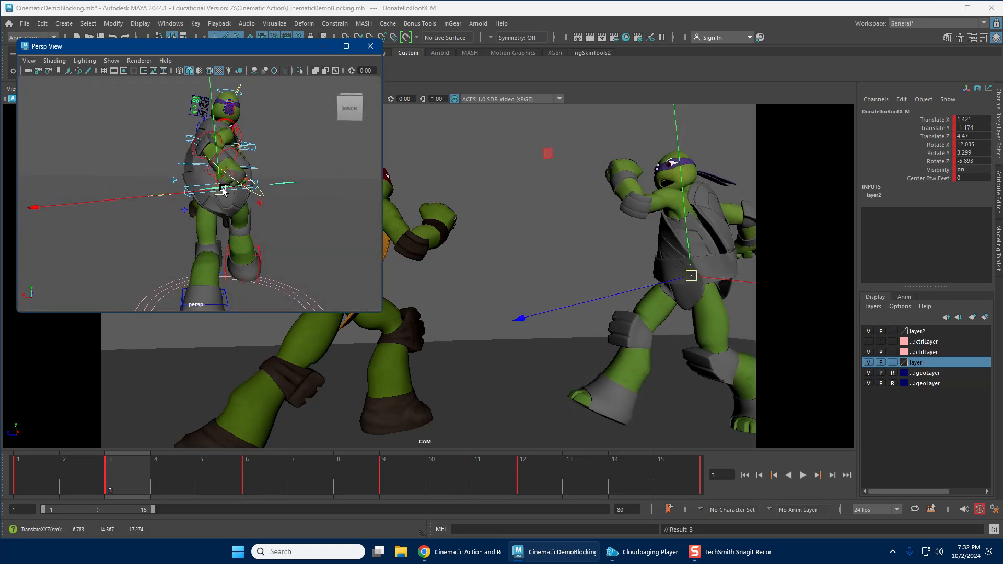
alt+drag(241, 235, 239, 276)
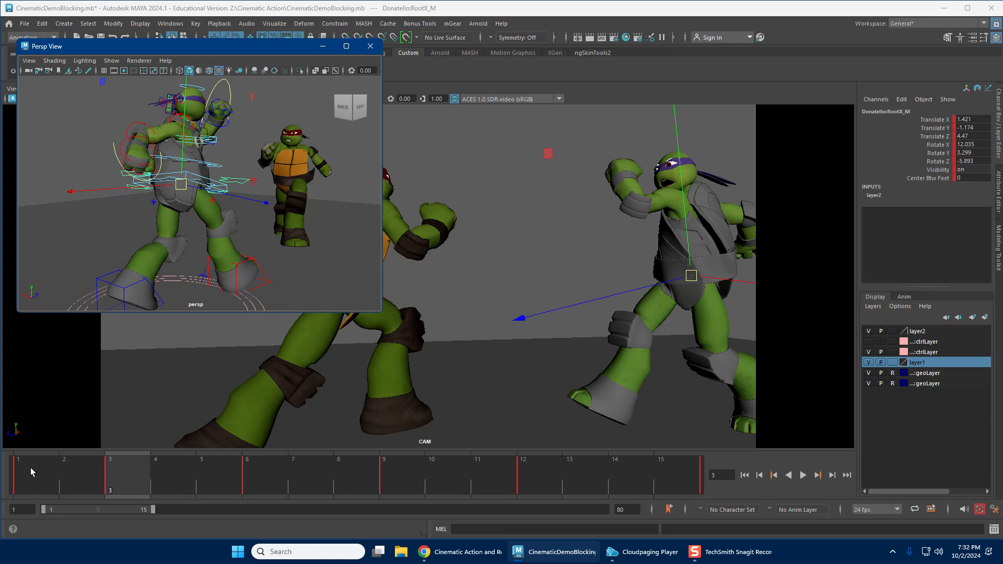
Compare the body's travel up to frame 9 and push Donatello's body root there to Translate 0.664, -3.951, 9.305.
drag(55, 482, 265, 471)
click(398, 470)
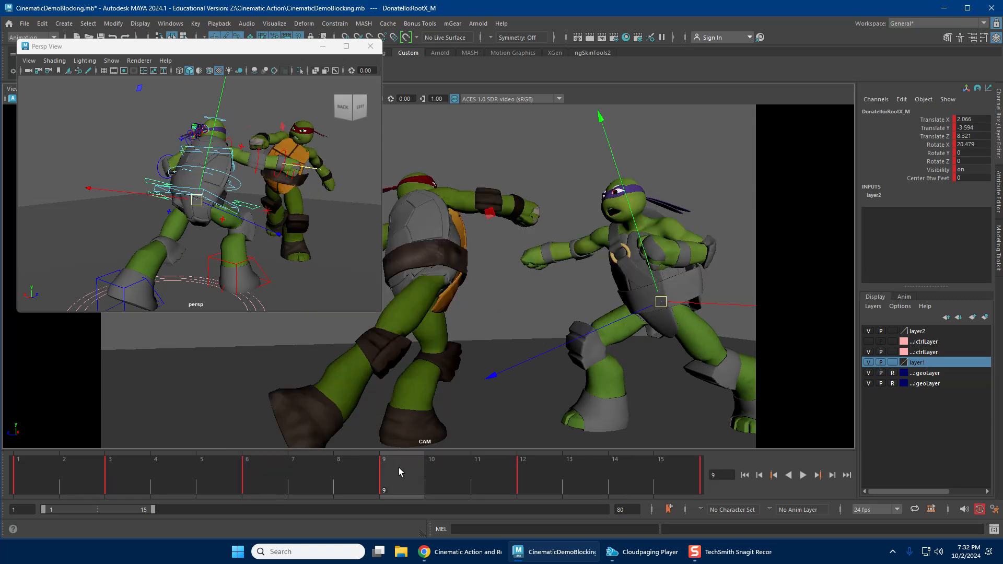
click(284, 489)
click(385, 479)
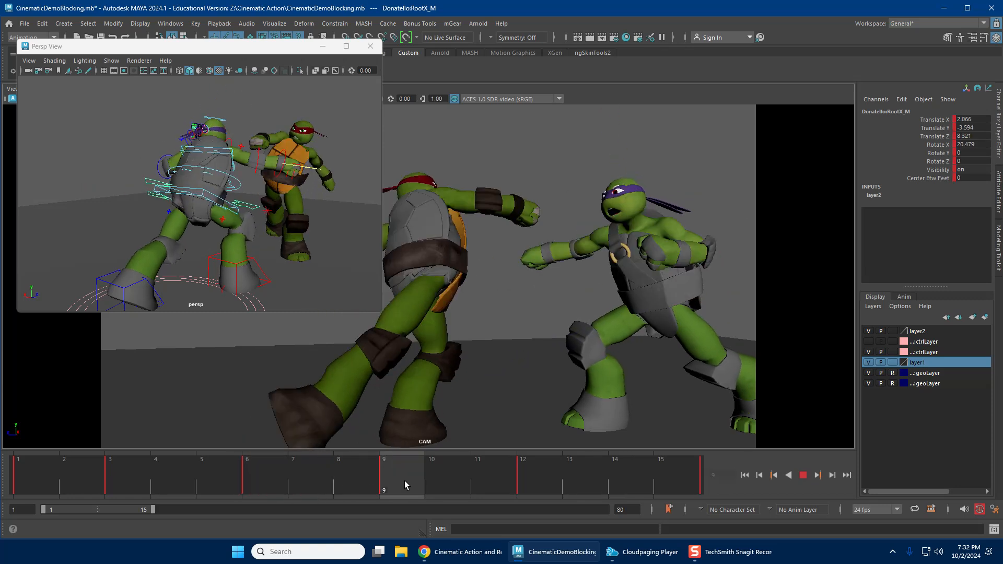
click(273, 488)
click(391, 481)
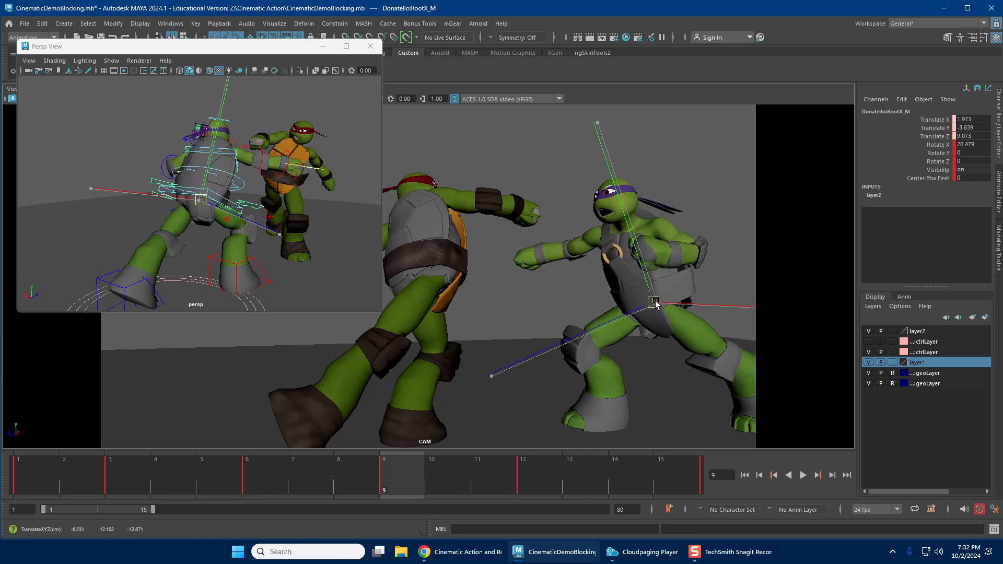
alt+drag(313, 252, 230, 235)
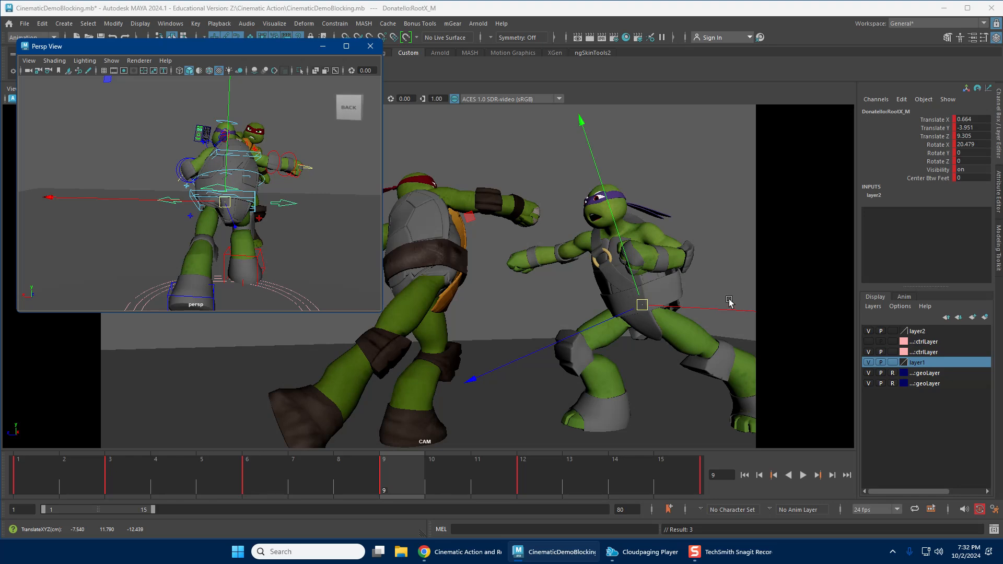
Rotate Donatello's body root at frame 9 to about 19.465, 1.571, 2.05 and replay the opening step.
key(e)
drag(729, 302, 681, 340)
key(alt+v)
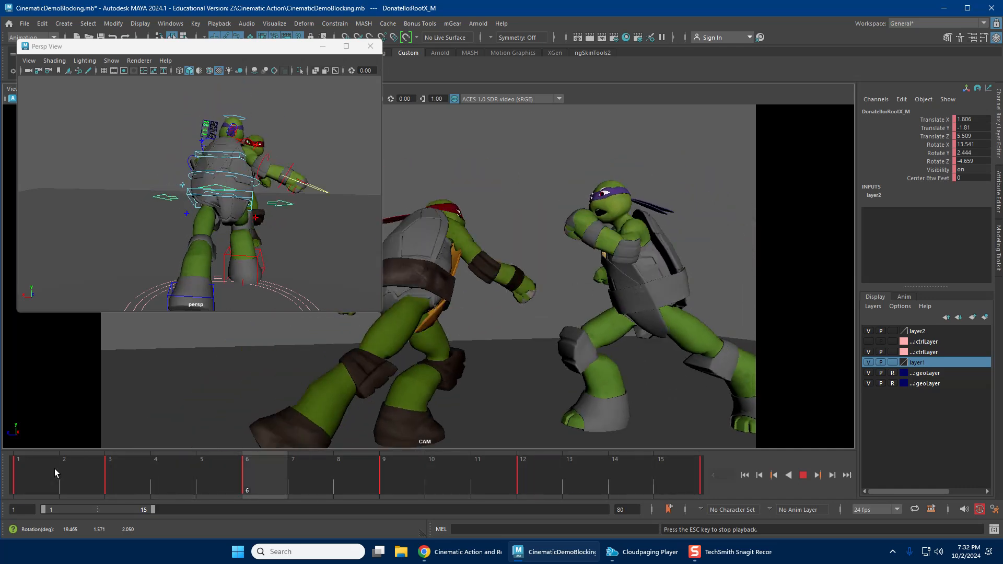
key(Escape)
key(w)
alt+drag(182, 270, 277, 262)
click(77, 472)
key(alt+v)
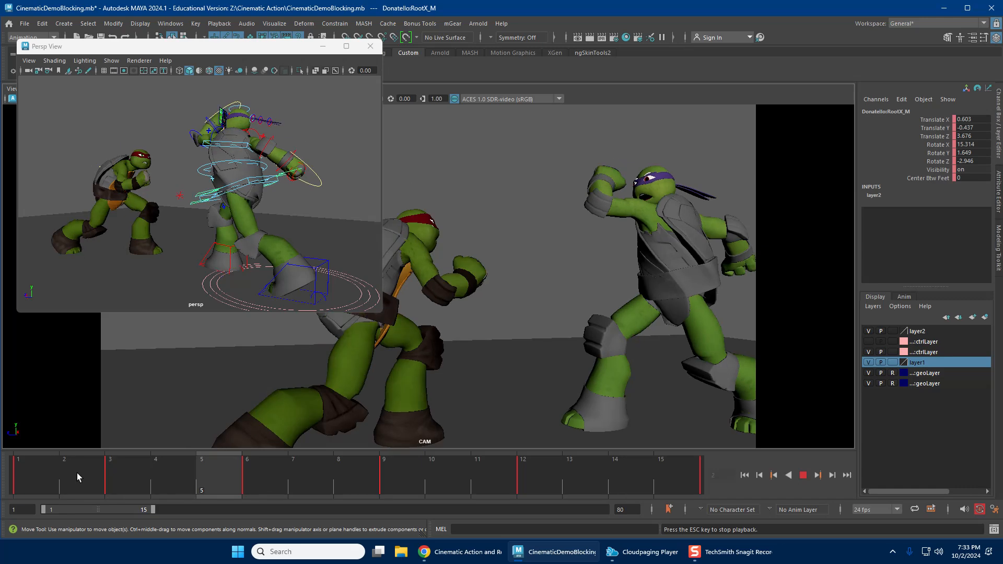
Check the torso around frame 2, then rotate Donatello's Spine3 control at frame 3 to -41.534, 2.024, 4.256.
drag(67, 467, 101, 465)
alt+drag(201, 141, 261, 163)
alt+right_drag(261, 163, 280, 146)
alt+middle_drag(280, 145, 249, 240)
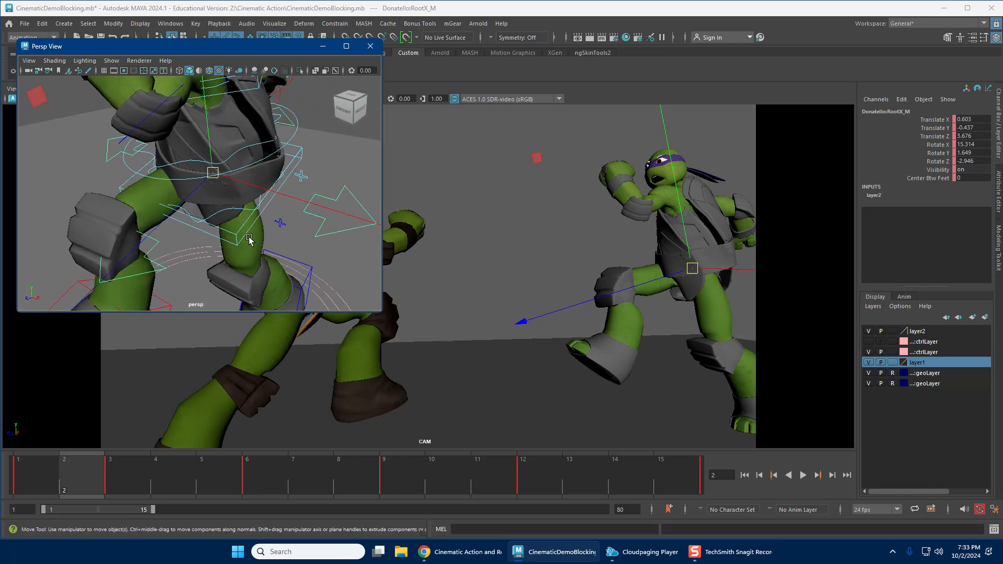
alt+drag(244, 155, 201, 195)
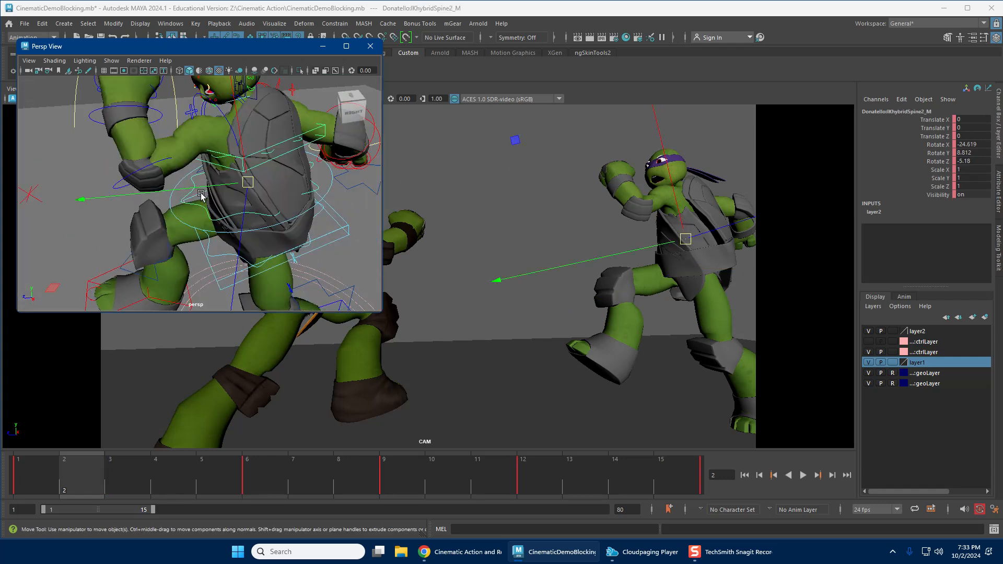
click(55, 459)
key(alt+v)
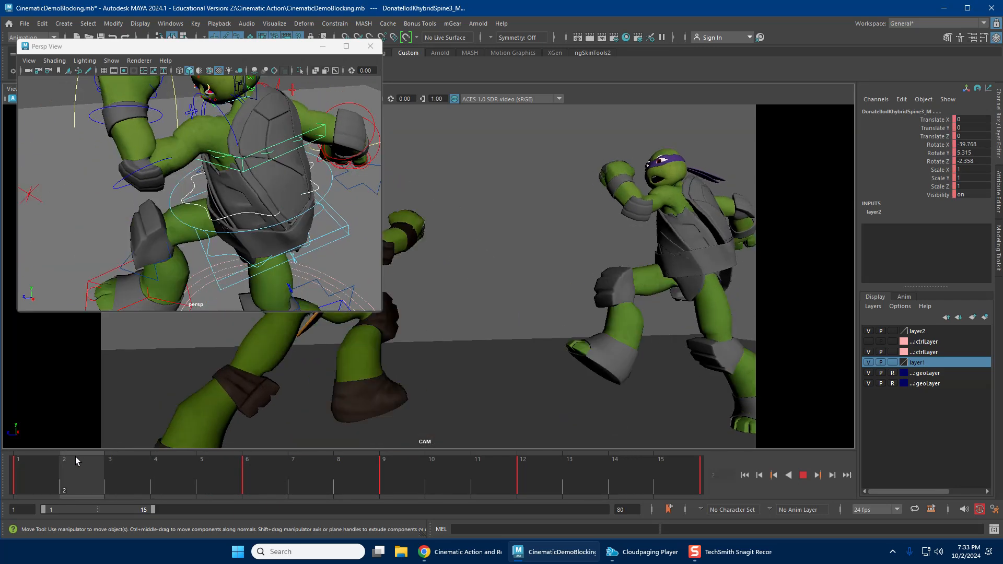
drag(76, 456, 124, 472)
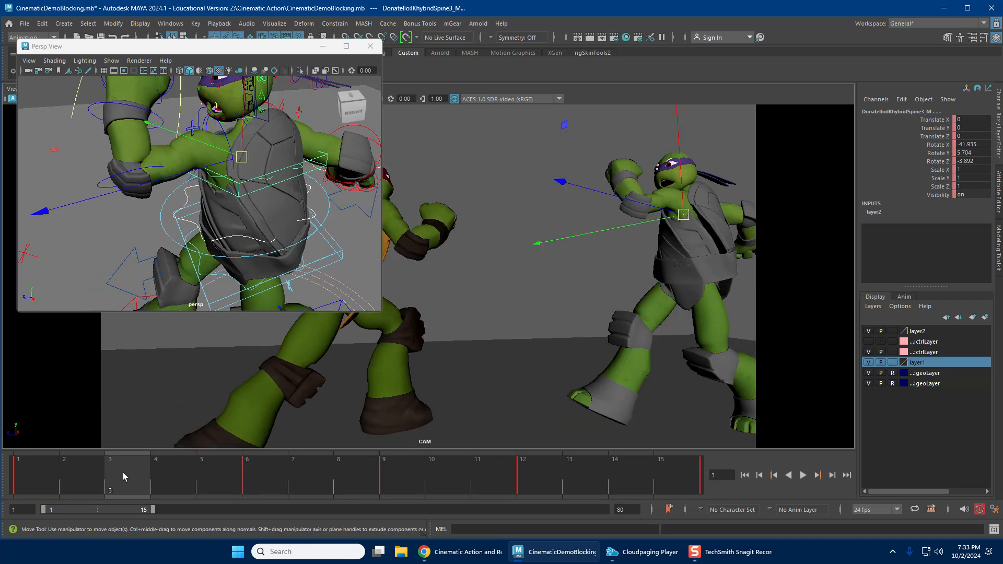
alt+drag(208, 304, 226, 276)
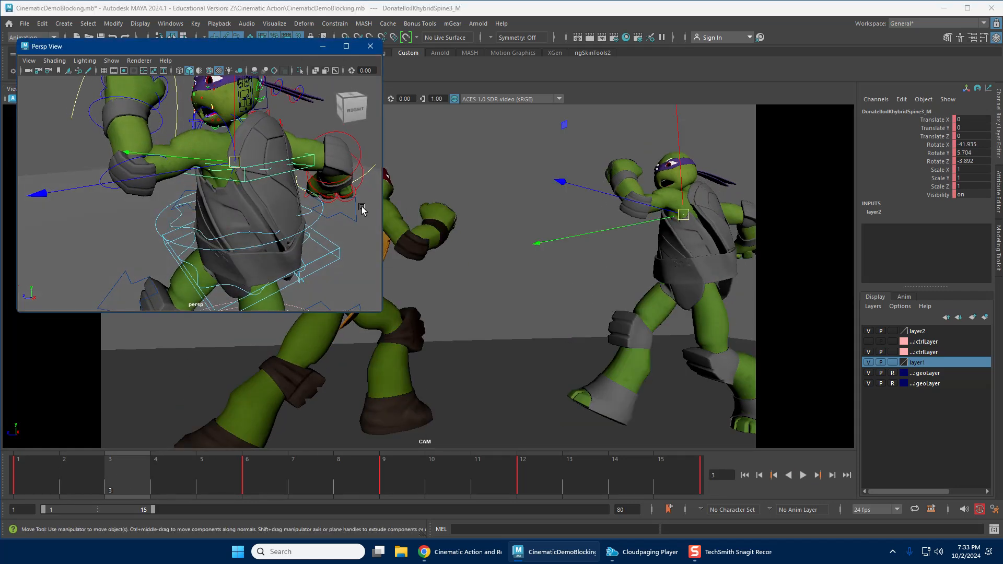
key(e)
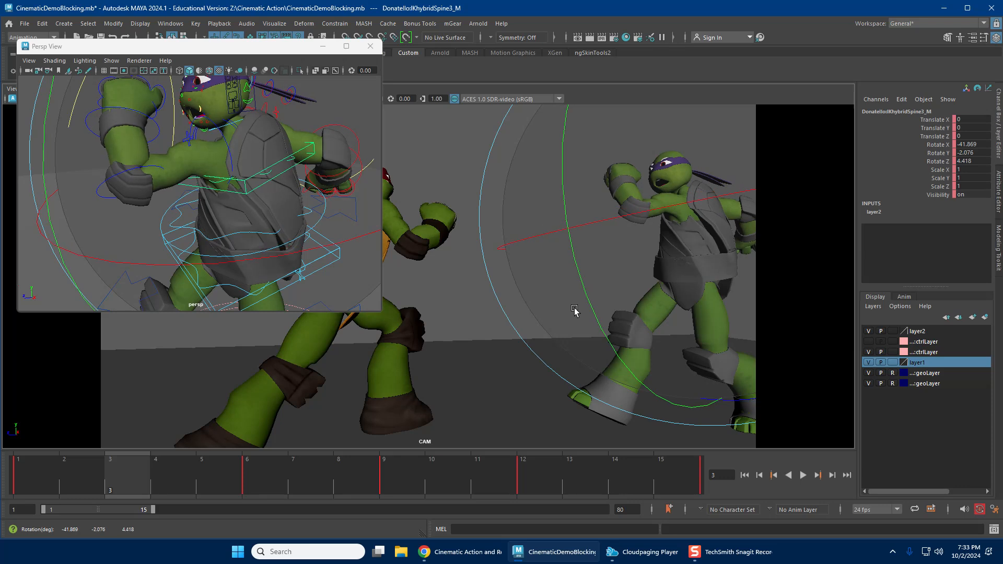
key(w)
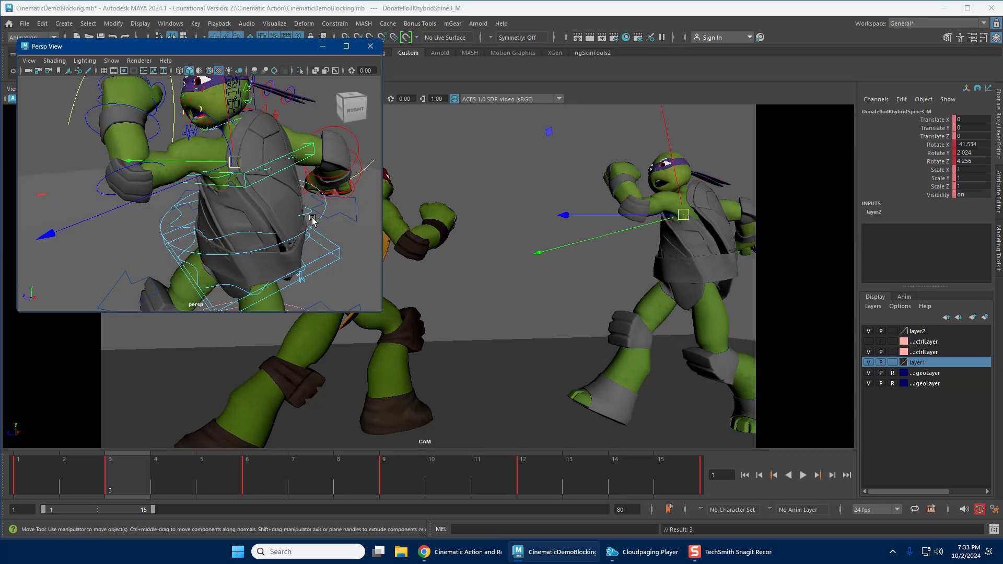
Rotate Donatello's Spine2 control at frame 3 to -26.359, 12.526, -2.188 and play back the torso twist.
key(e)
key(f)
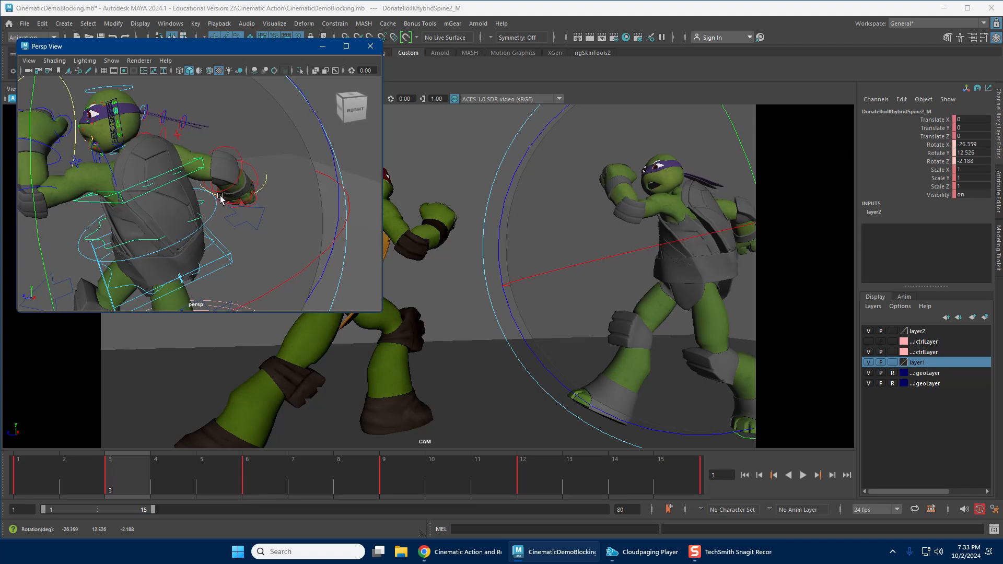
click(37, 468)
key(alt+v)
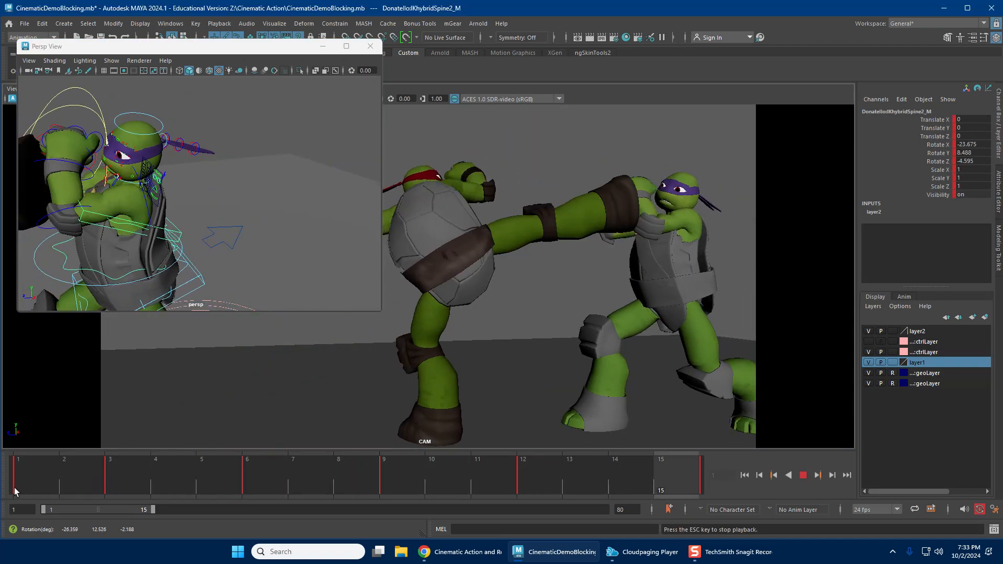
key(alt+v)
Replay frames 1–15 and examine Donatello's body motion from the opening step into the frame 9 punch.
drag(17, 489, 19, 466)
key(alt+v)
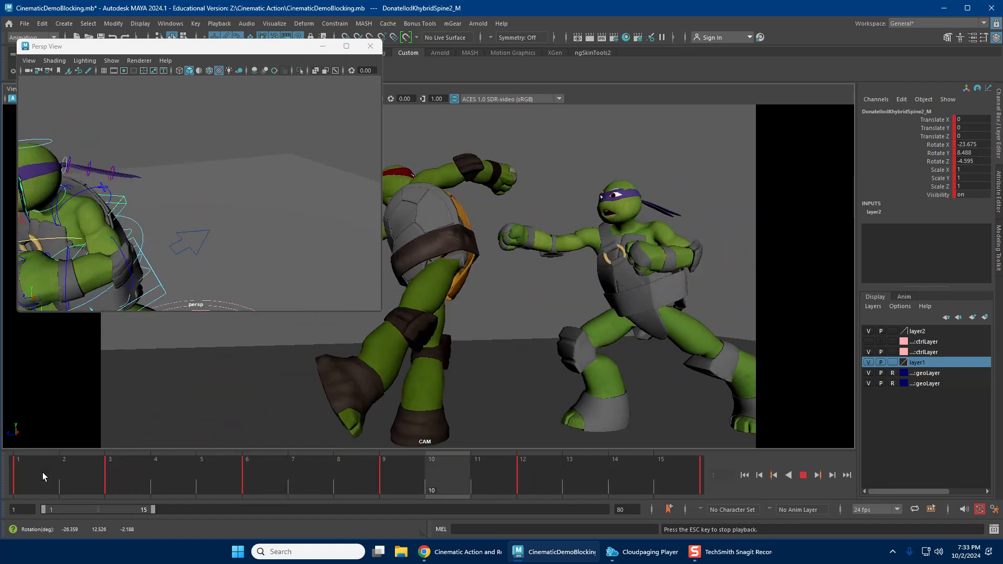
double_click(42, 472)
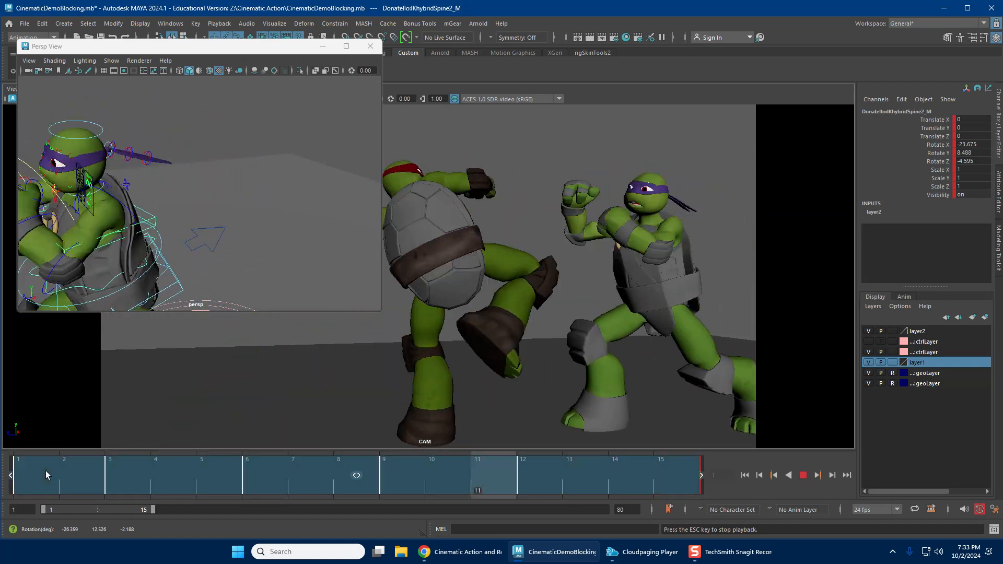
click(46, 471)
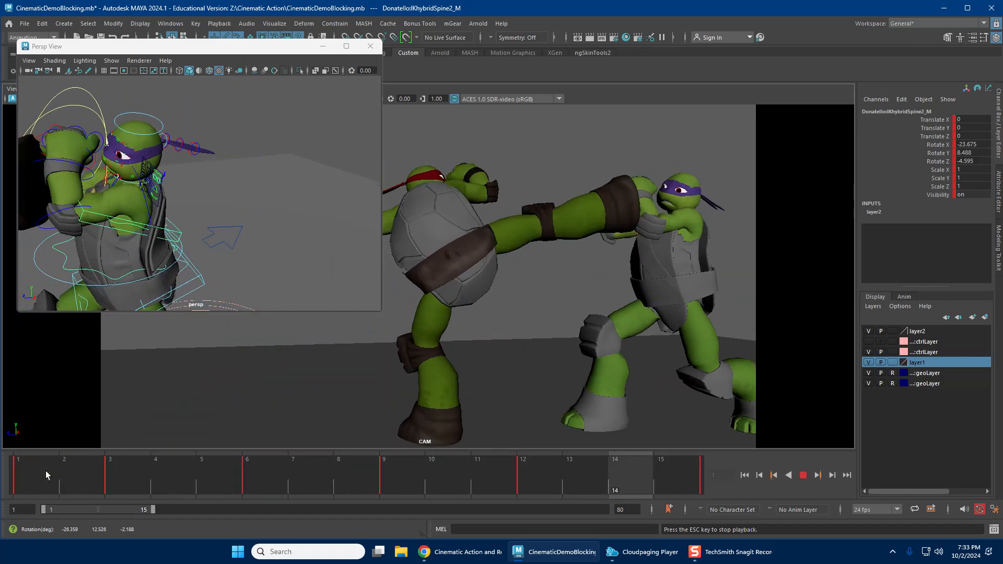
click(212, 463)
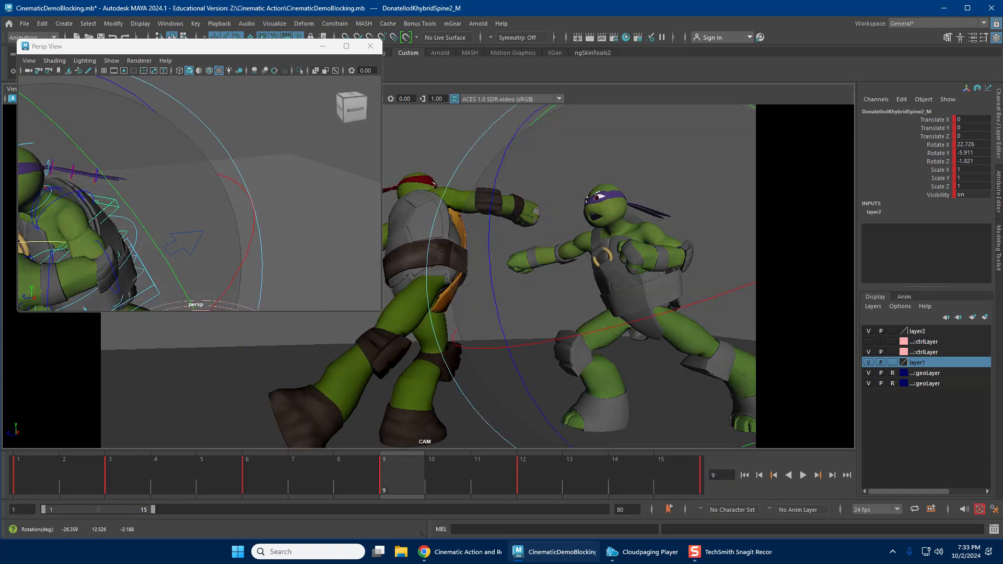
Replay Donatello's opening step and check the torso twist and head pose around frame 3.
drag(212, 463, 82, 465)
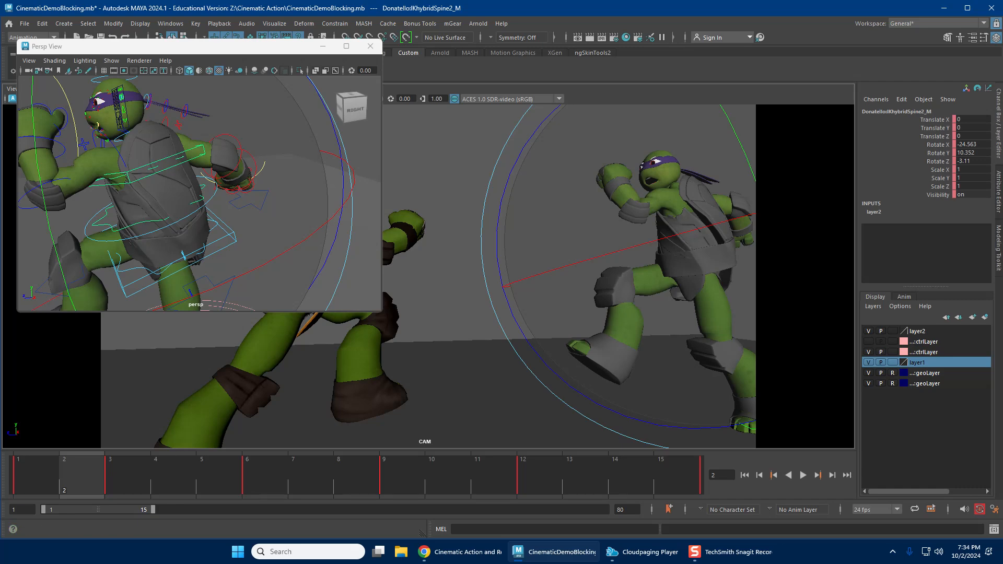
key(alt+v)
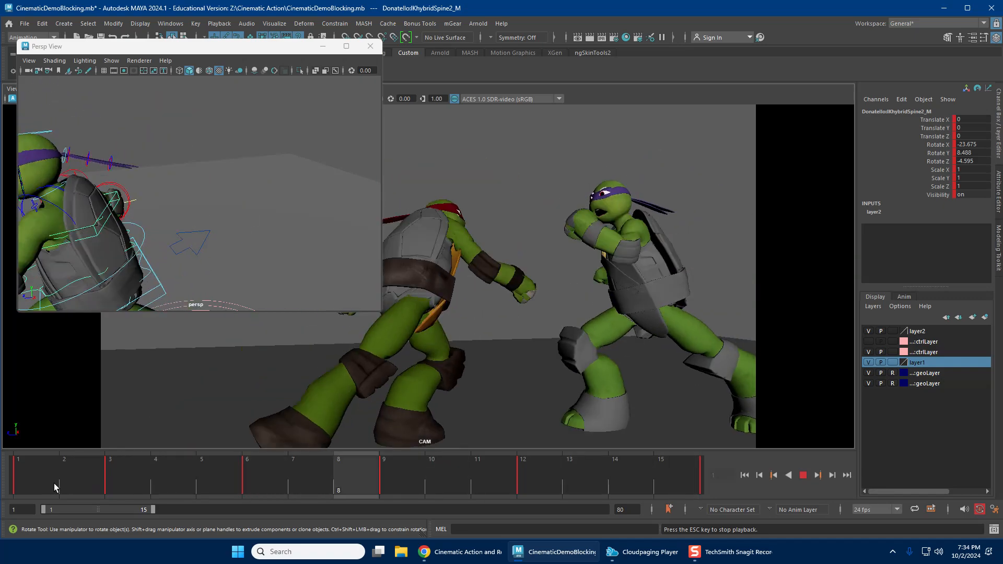
click(93, 456)
key(w)
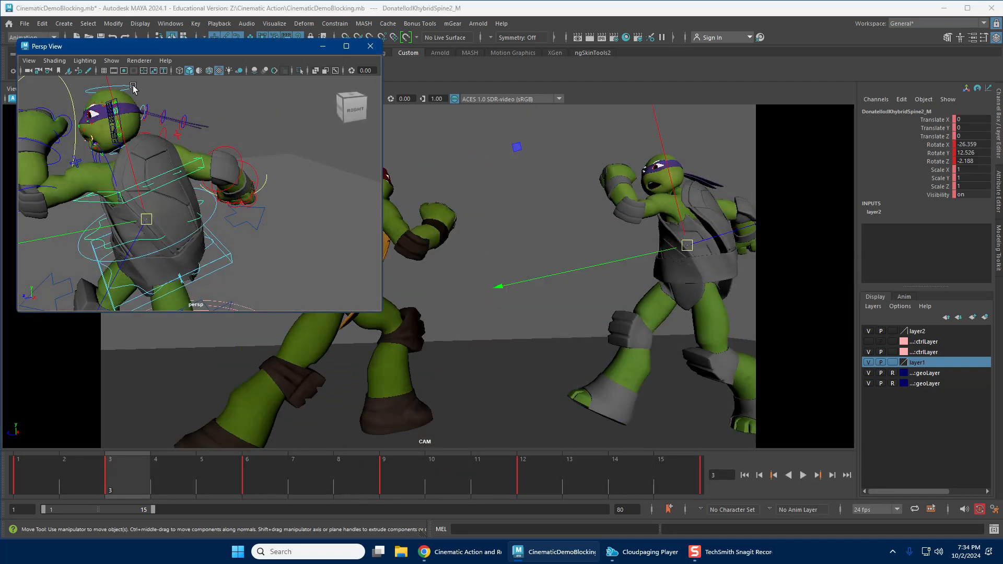
key(alt+v)
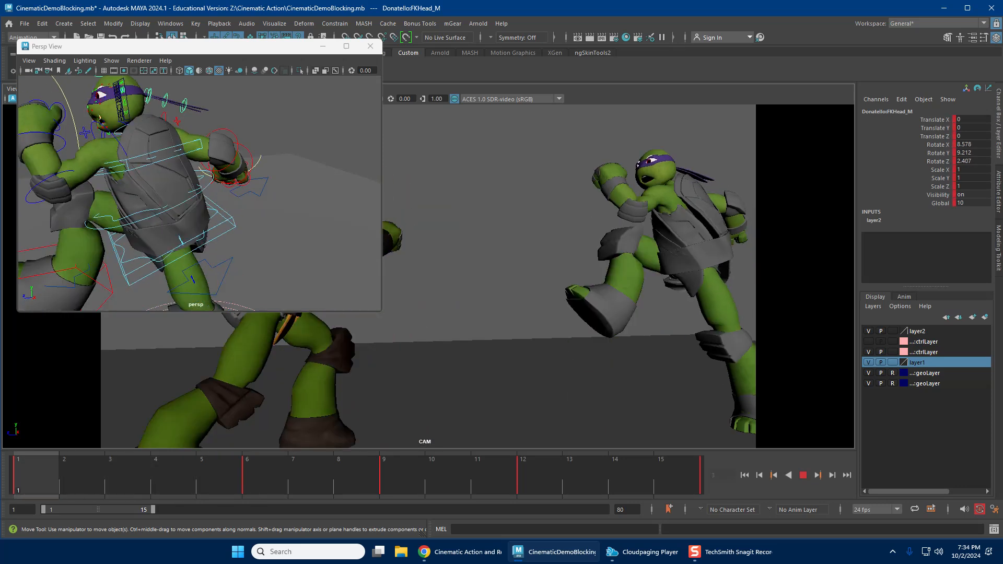
Rotate Donatello's head control at frame 3 to about 6.8, 3.44, -3.562 and play back the result.
click(102, 476)
key(e)
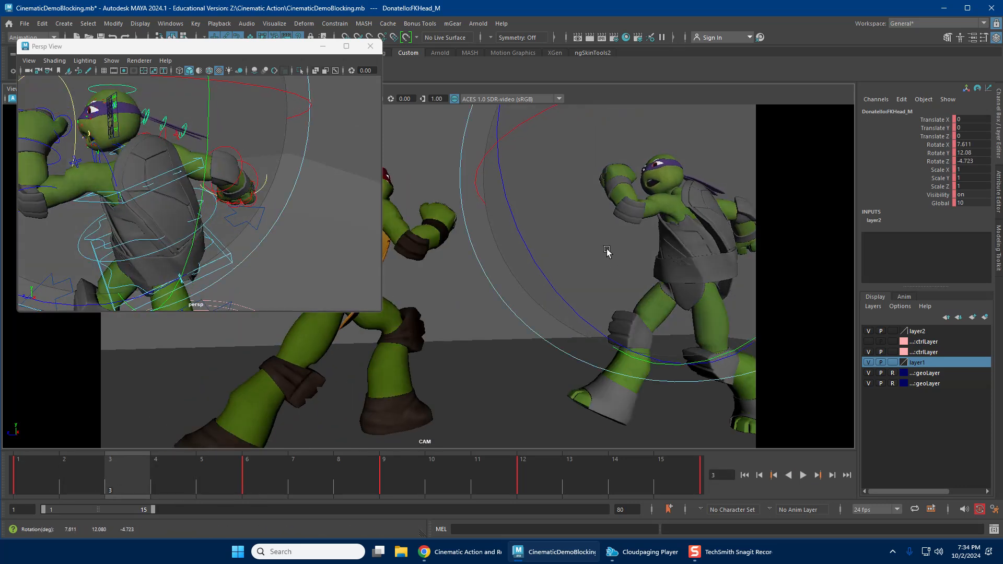
key(alt+v)
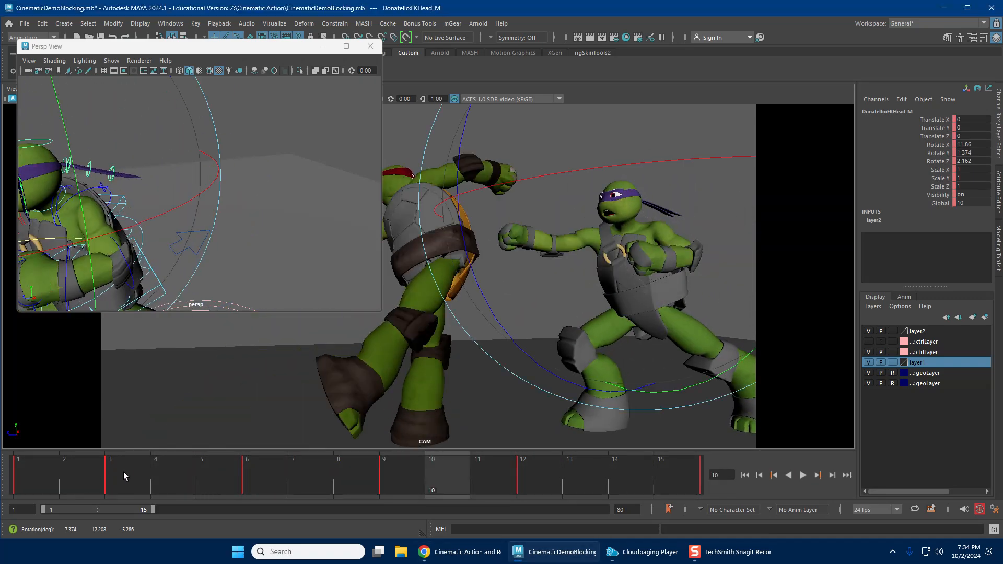
click(124, 475)
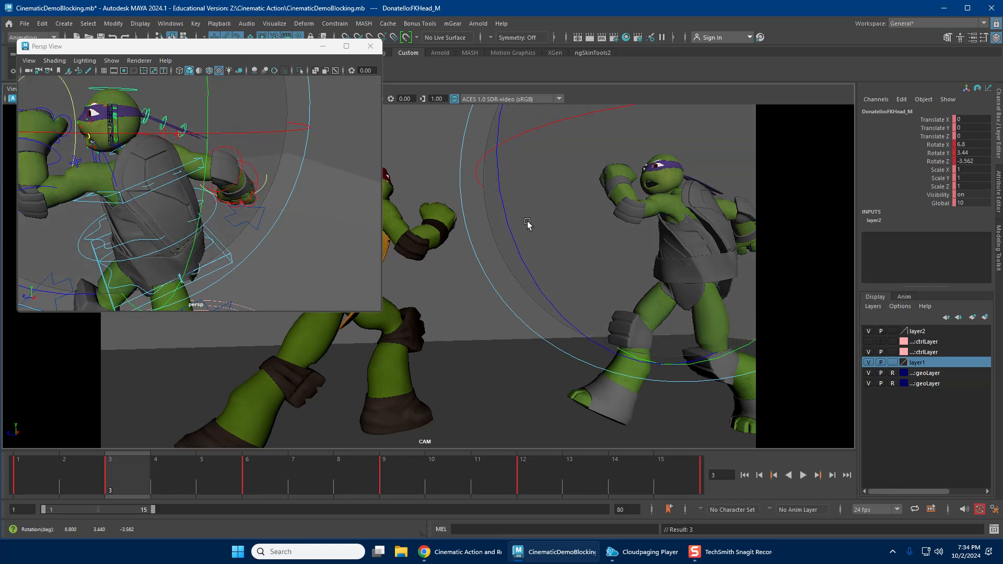
key(alt+v)
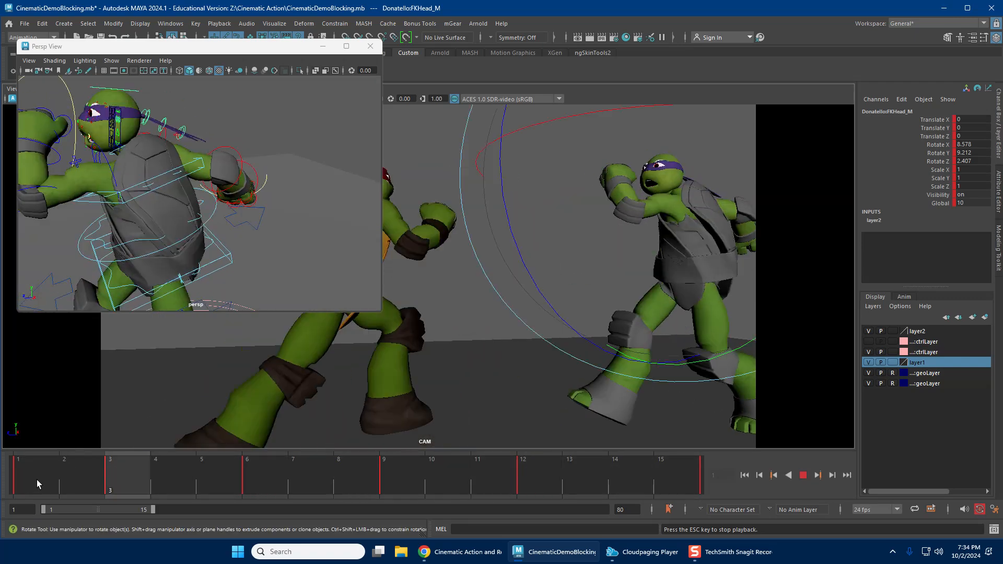
Select all of Donatello's controls and review the keyed poses between frames 4 and 12.
drag(36, 479, 277, 472)
key(w)
alt+right_drag(312, 167, 230, 188)
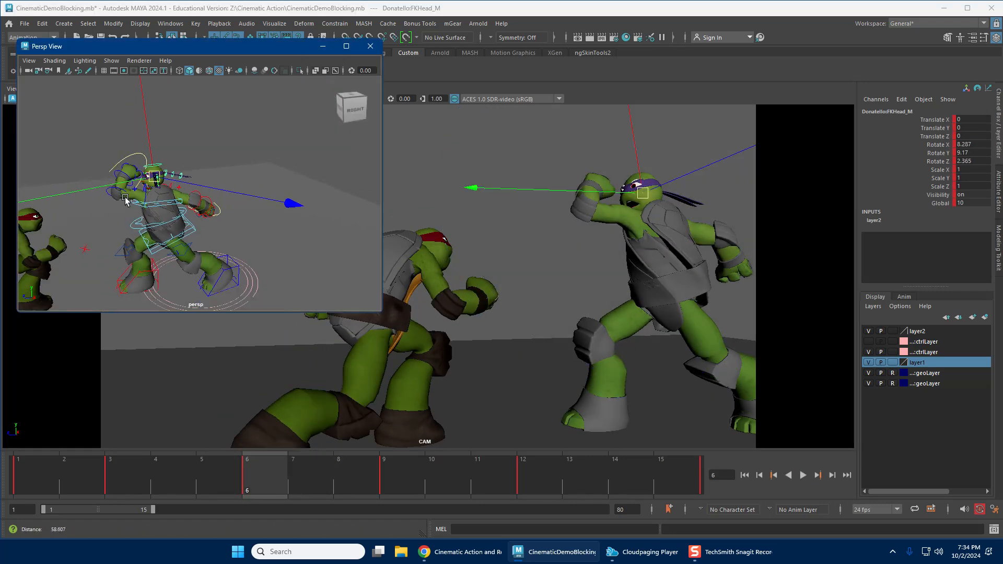
key(alt+v)
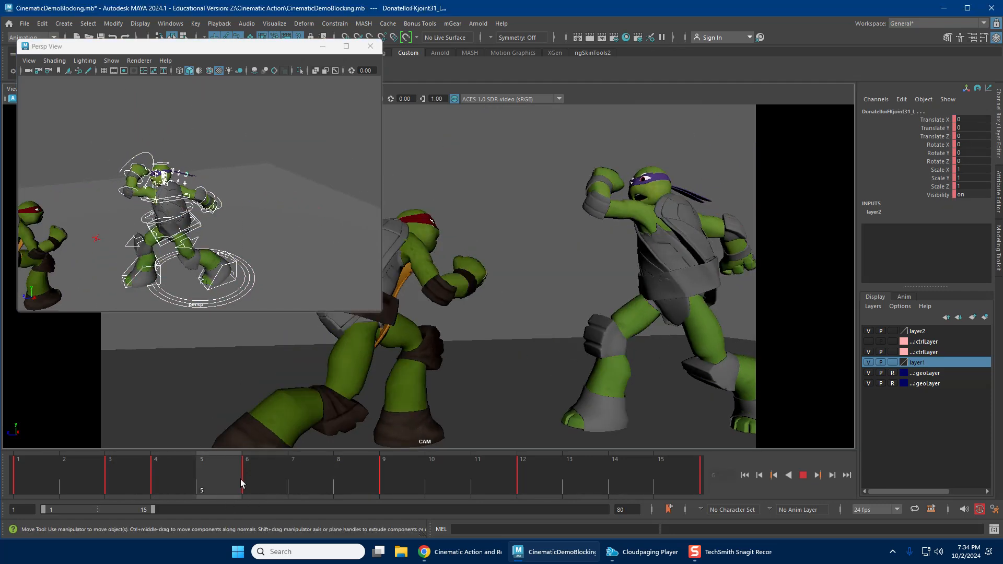
click(159, 477)
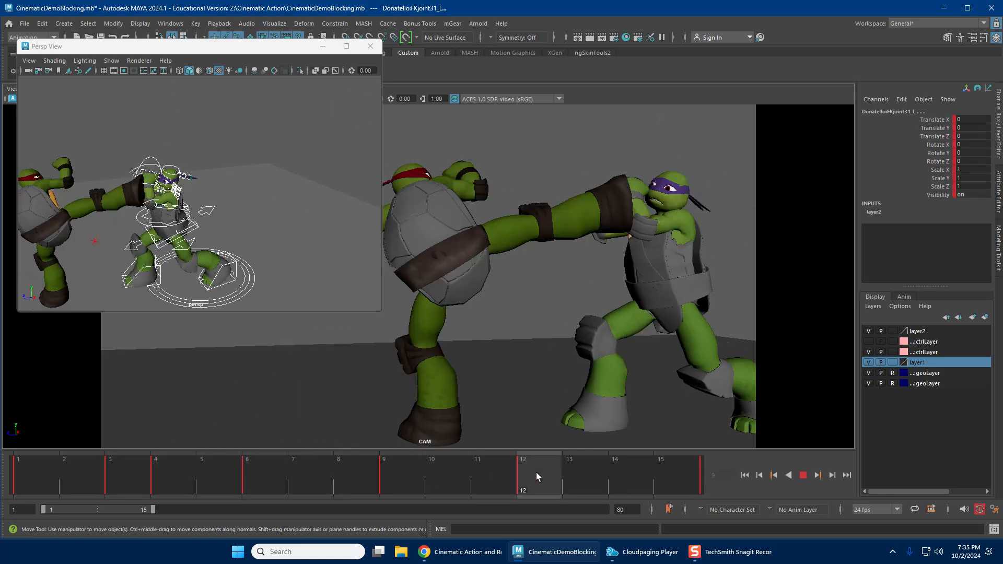
click(382, 481)
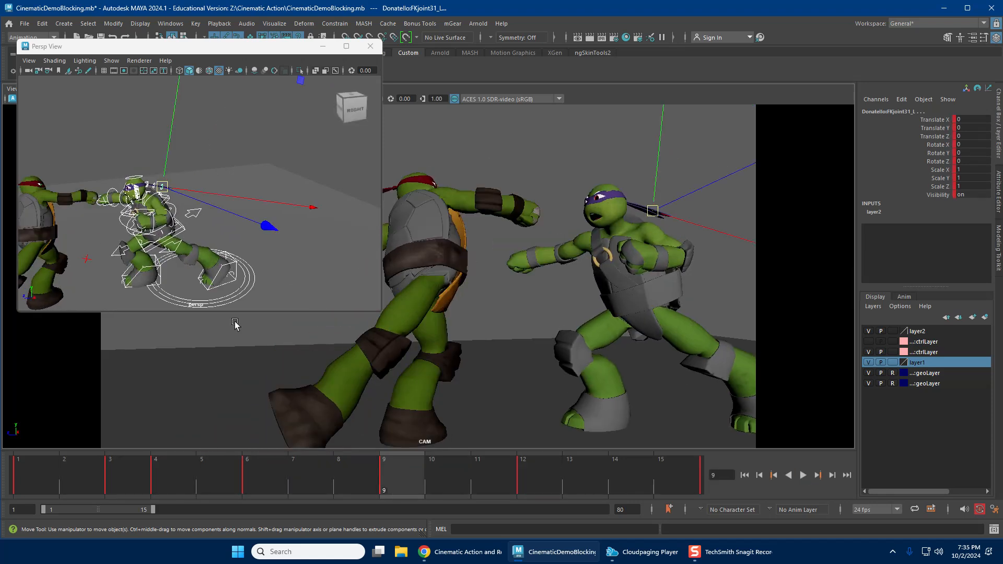
Select Donatello's Spine3 control and scrub frames 2–7 to examine the torso wind-up before the punch.
alt+drag(238, 306, 287, 230)
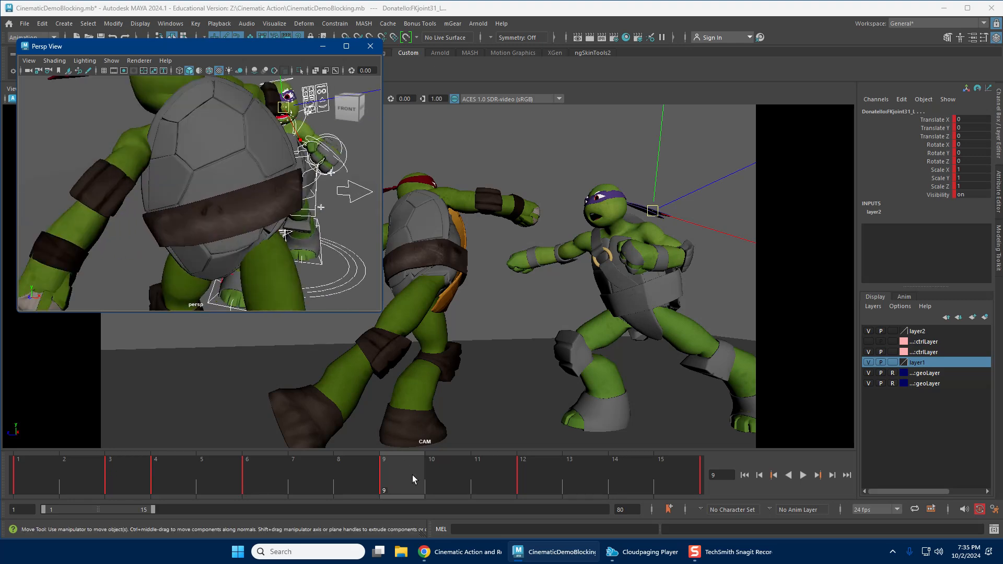
drag(412, 475, 390, 475)
alt+drag(235, 145, 232, 254)
click(200, 215)
click(222, 213)
key(e)
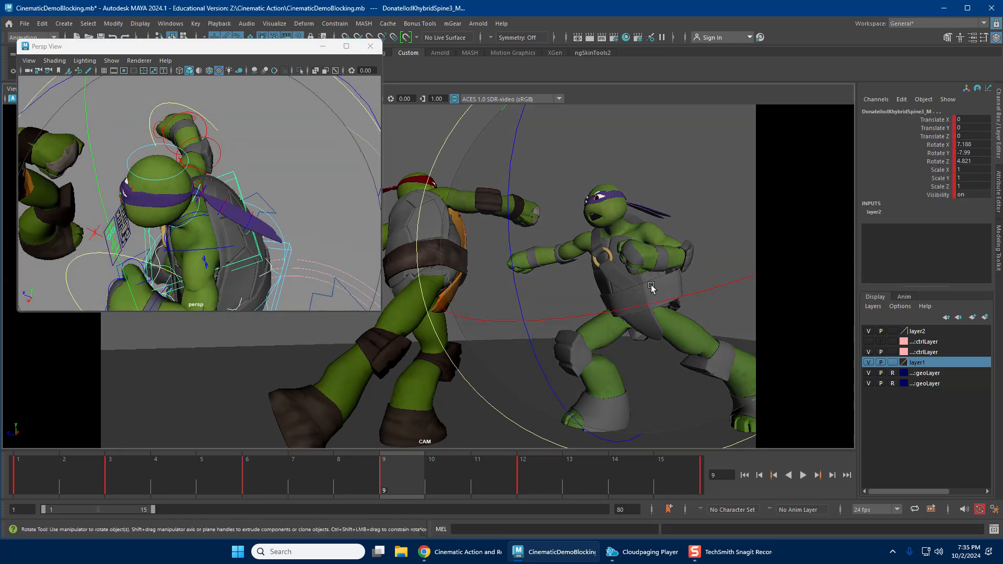
drag(147, 468, 314, 465)
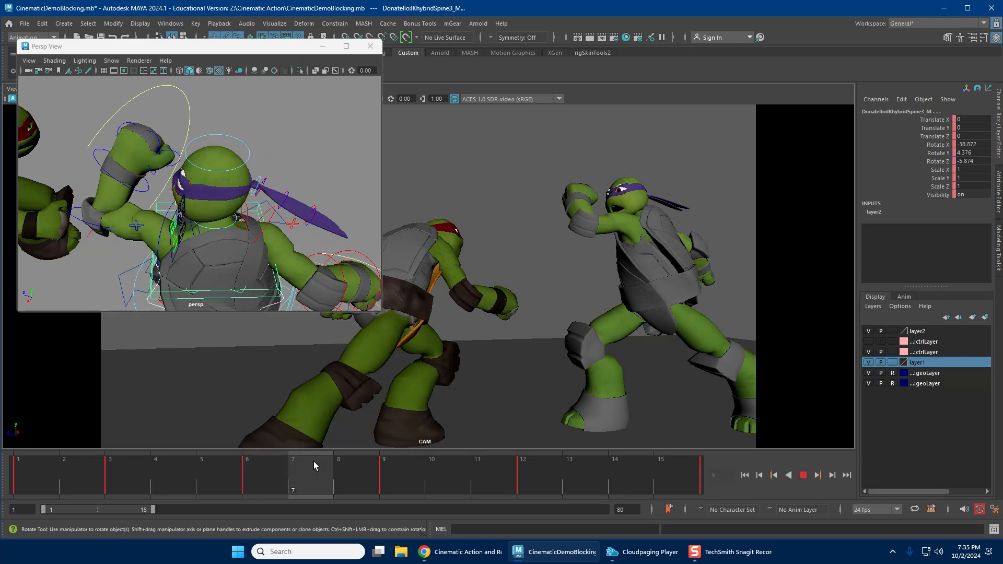
drag(90, 462, 155, 474)
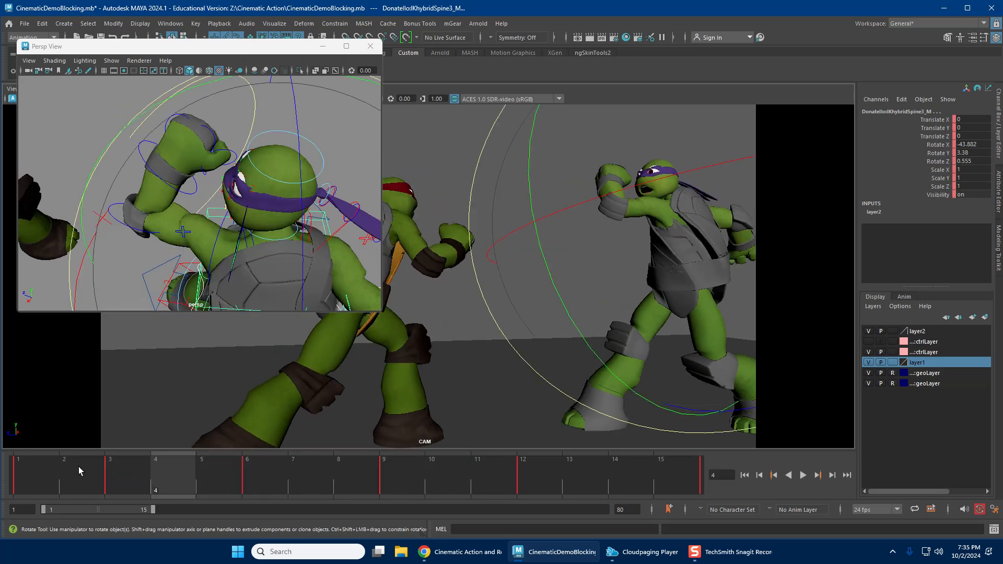
drag(79, 472, 260, 480)
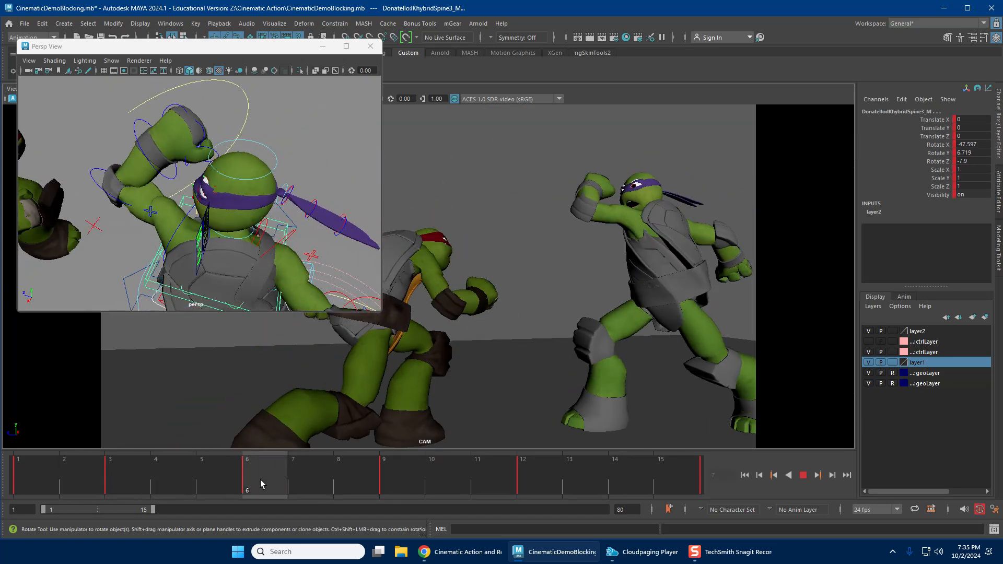
drag(118, 483, 269, 471)
Examine the torso and punching arm from raised angles while scrubbing frames 3–7.
drag(271, 250, 282, 224)
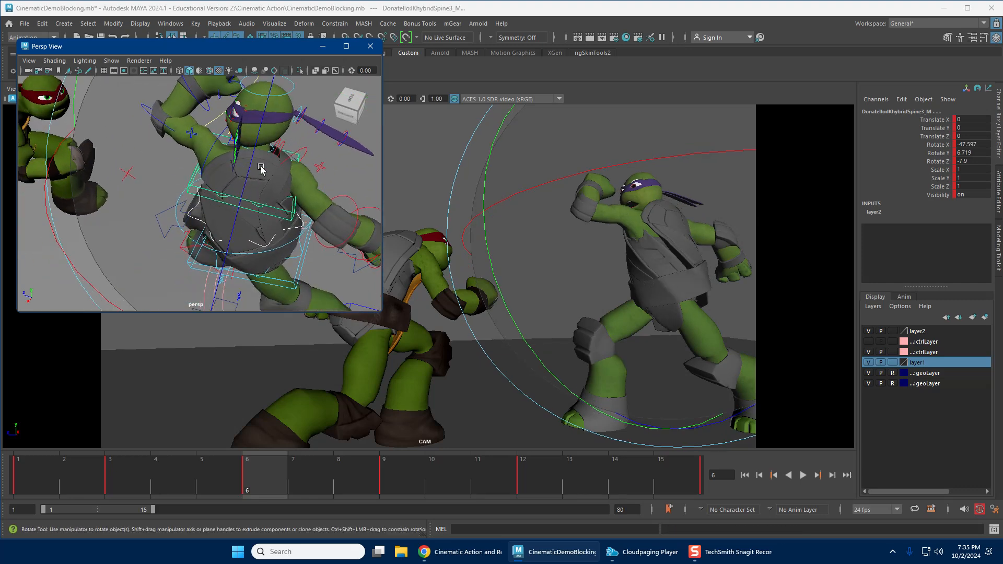
drag(137, 465, 246, 472)
key(alt+v)
drag(116, 478, 305, 470)
alt+drag(152, 153, 257, 168)
key(e)
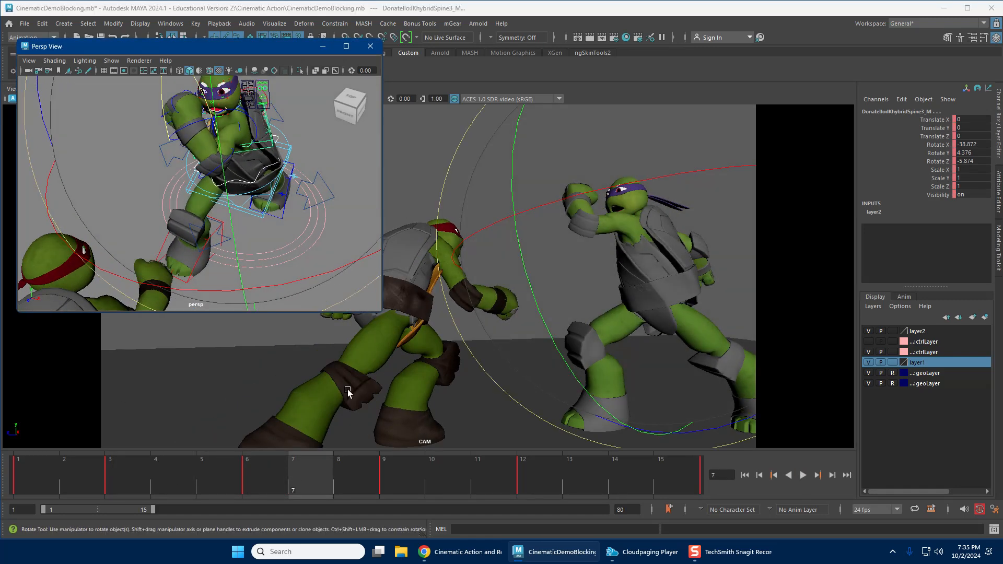
drag(152, 473, 262, 471)
Rotate Donatello's Spine3 control at frame 9 to about -21.632, -1.926, 1.381.
drag(346, 473, 402, 466)
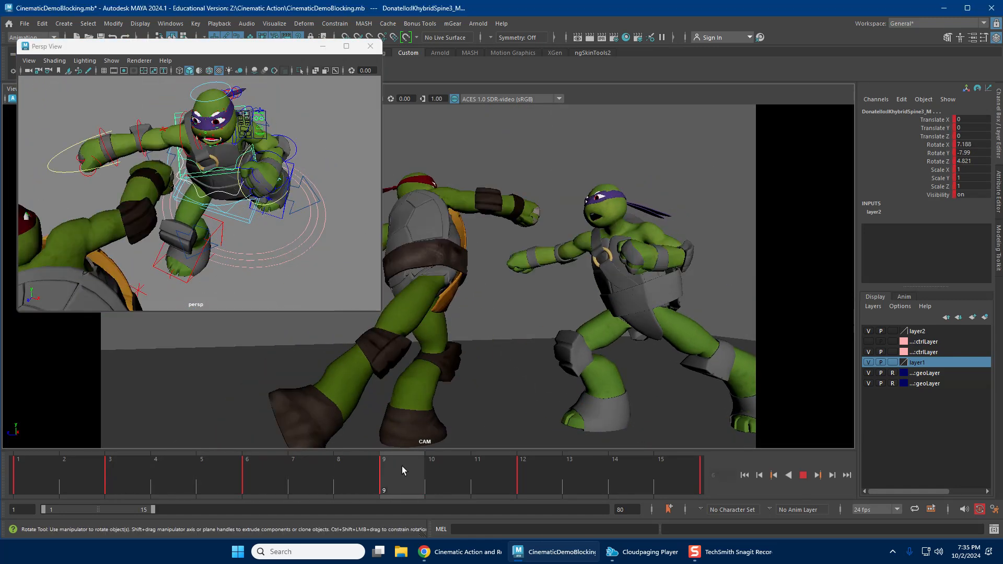
drag(590, 328, 604, 244)
alt+drag(217, 201, 225, 256)
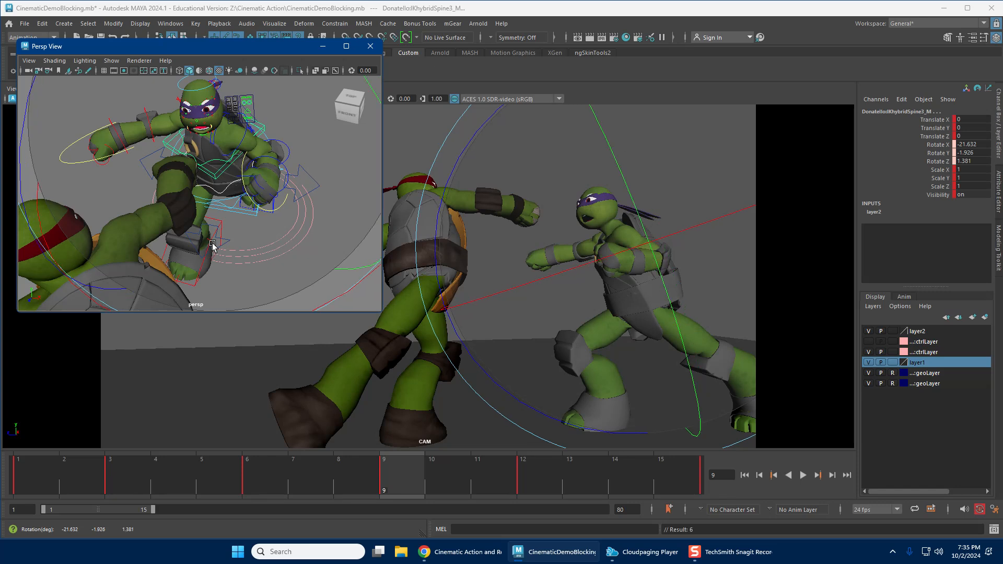
key(w)
Bend Donatello's right FK elbow at frame 9 to a Rotate Z of 92.581.
scroll(218, 219, up, 5)
alt+drag(219, 218, 327, 281)
click(177, 189)
key(e)
scroll(267, 214, down, 5)
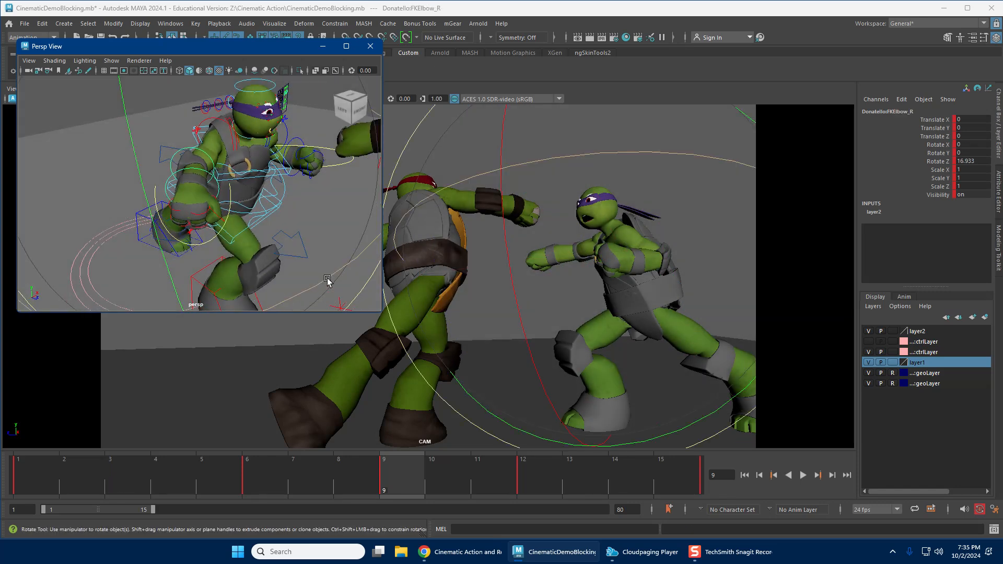
drag(381, 230, 357, 258)
key(w)
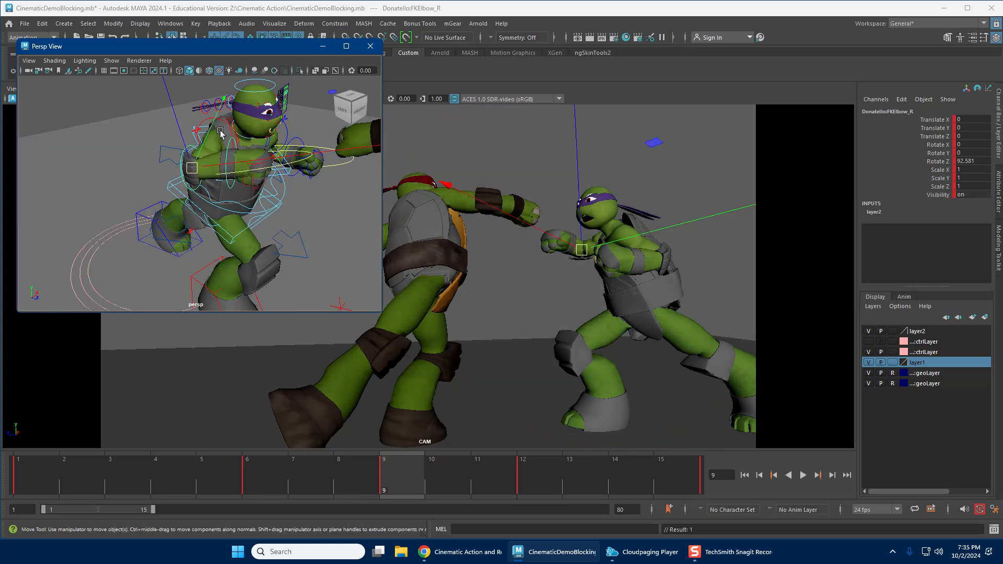
Rotate Donatello's right FK shoulder at frame 9 to -32.259, -29.9, -26.214, raising the punching arm.
drag(629, 343, 626, 246)
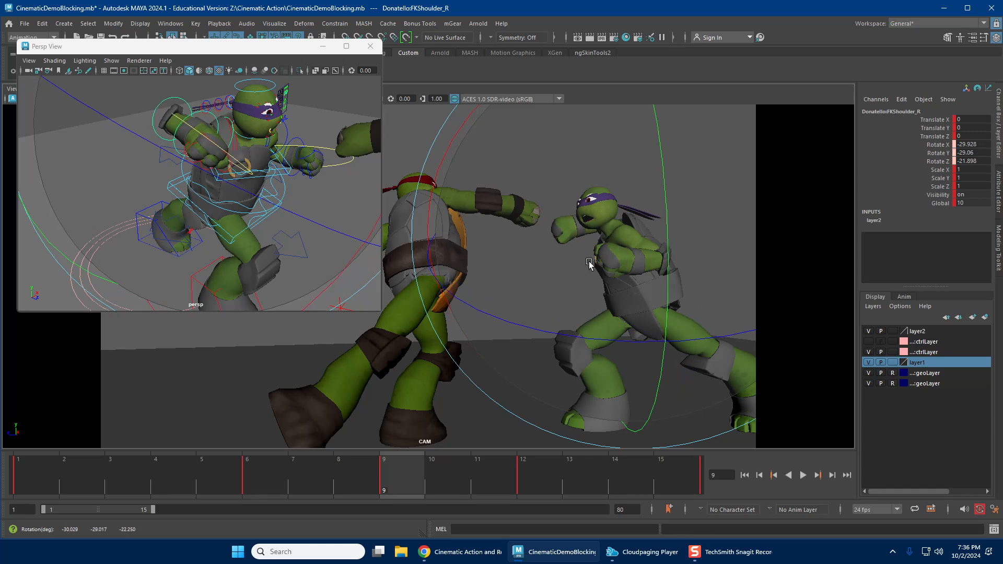
key(w)
alt+drag(306, 186, 210, 179)
key(e)
alt+middle_drag(338, 155, 267, 176)
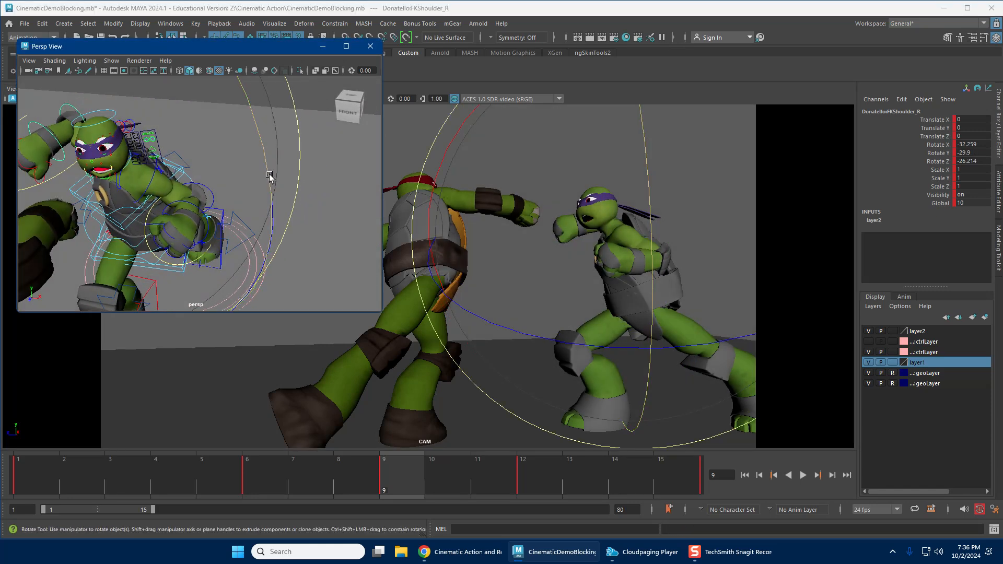
Rotate Donatello's Spine2 control at frame 9 to -9.707, -1.055, -2.468.
drag(269, 175, 212, 174)
key(w)
click(226, 195)
key(e)
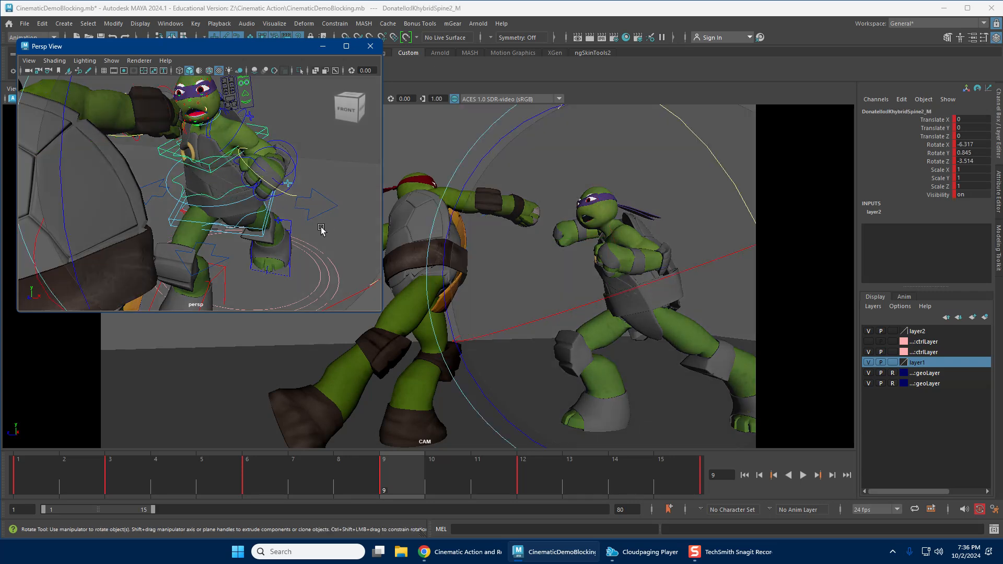
drag(625, 343, 606, 350)
key(w)
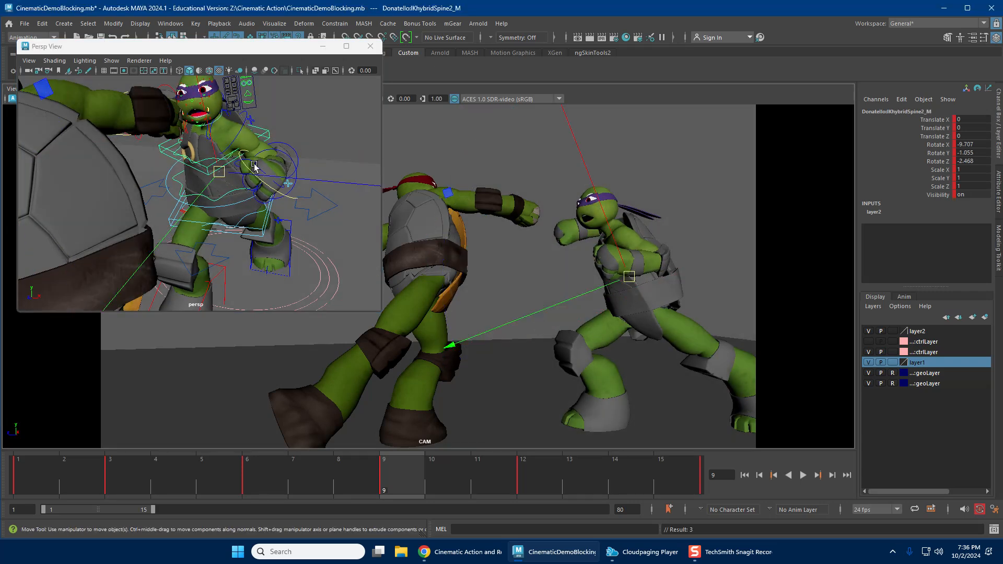
Rotate Donatello's left FK shoulder at frame 9 to about -66.979, 52.303, 29.215.
alt+drag(257, 144, 233, 152)
click(632, 316)
key(e)
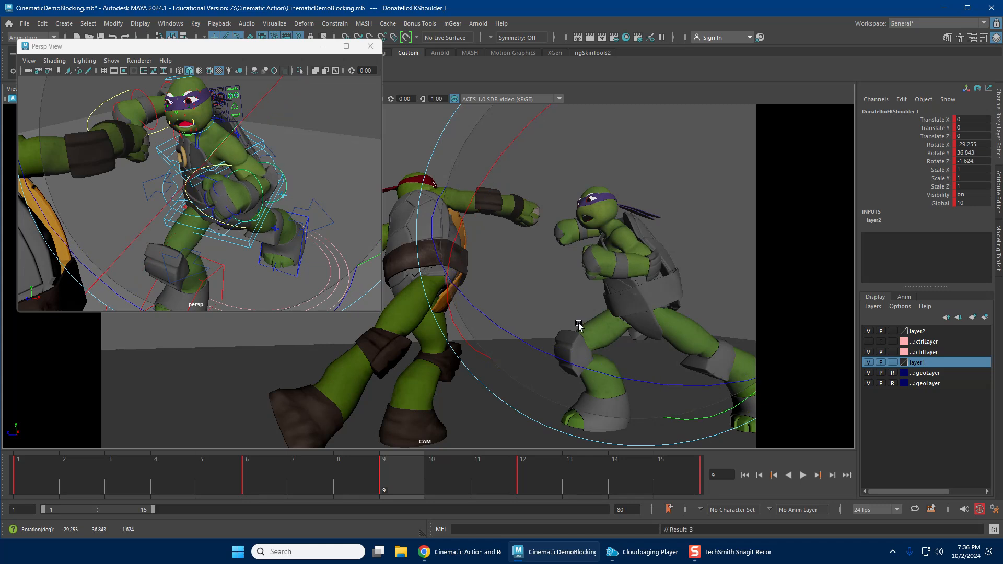
drag(575, 314, 574, 331)
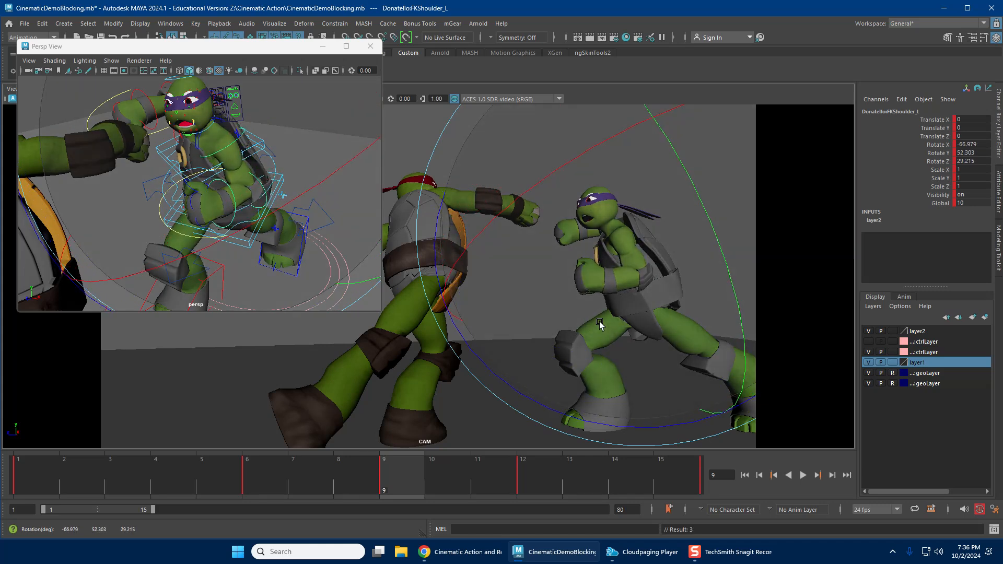
key(w)
Rotate Donatello's right FK wrist at frame 9 to about 53.743, 16.823, 6.234, checking the fist from several angles.
alt+drag(122, 180, 175, 170)
click(159, 106)
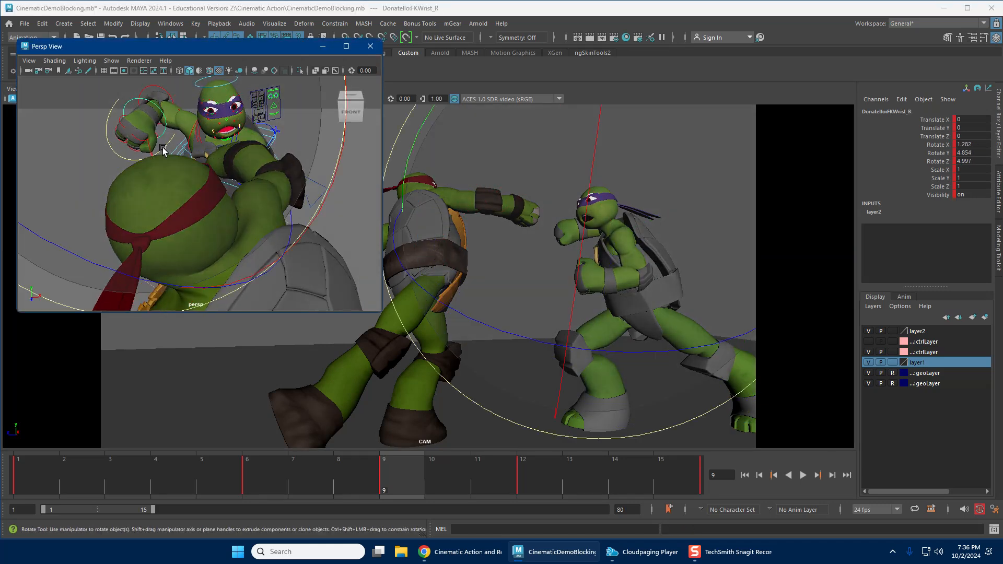
drag(338, 146, 338, 109)
alt+drag(273, 134, 252, 140)
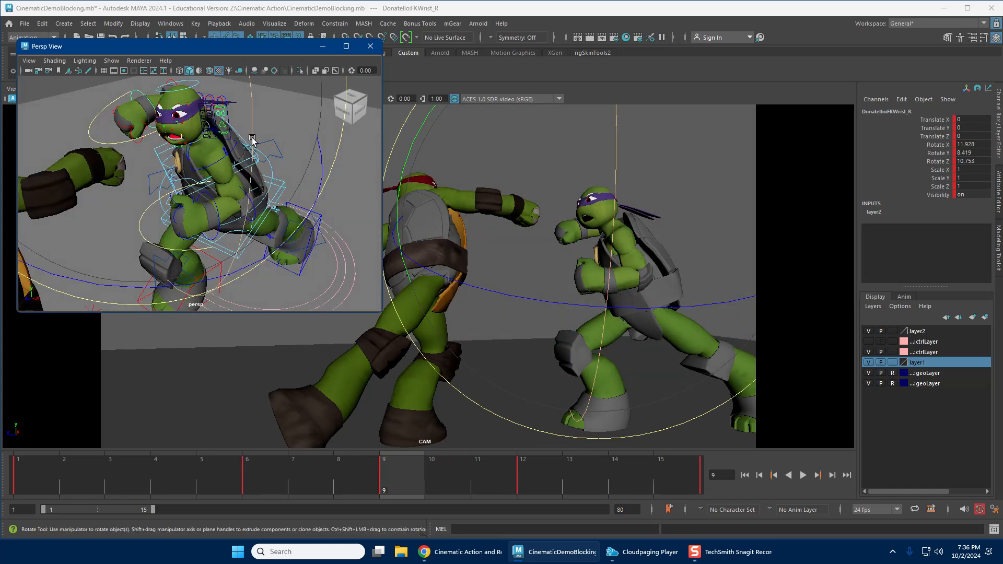
alt+drag(201, 86, 234, 90)
alt+drag(234, 90, 123, 162)
drag(497, 333, 536, 348)
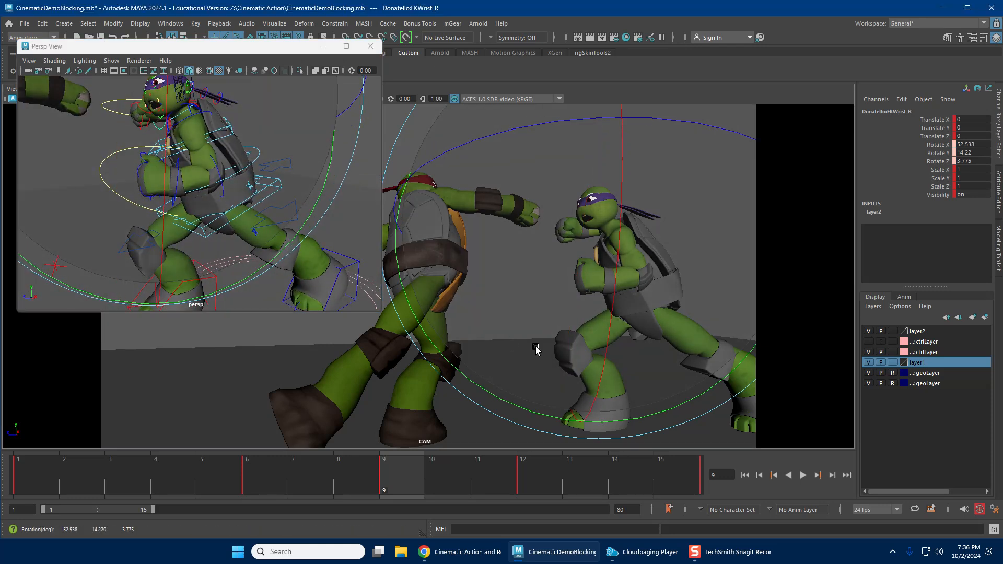
Scrub and play back frames 5–13 to examine Donatello's punch leading into Raphael's kick.
mouse_move(366, 478)
mouse_down()
mouse_move(283, 478)
mouse_move(519, 476)
mouse_move(321, 478)
mouse_move(440, 469)
mouse_move(394, 478)
mouse_up()
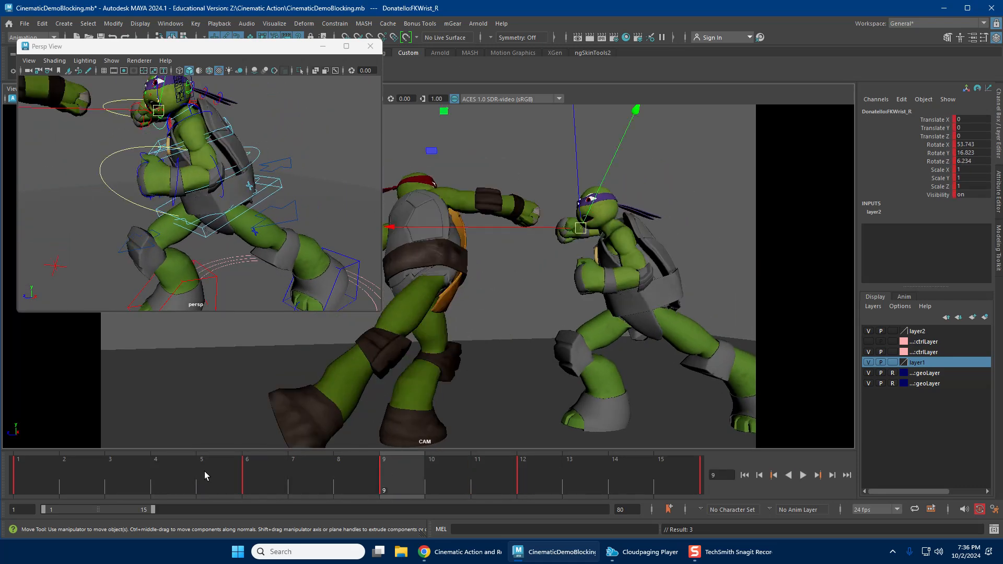
drag(204, 471, 377, 481)
drag(546, 475, 417, 478)
key(alt+v)
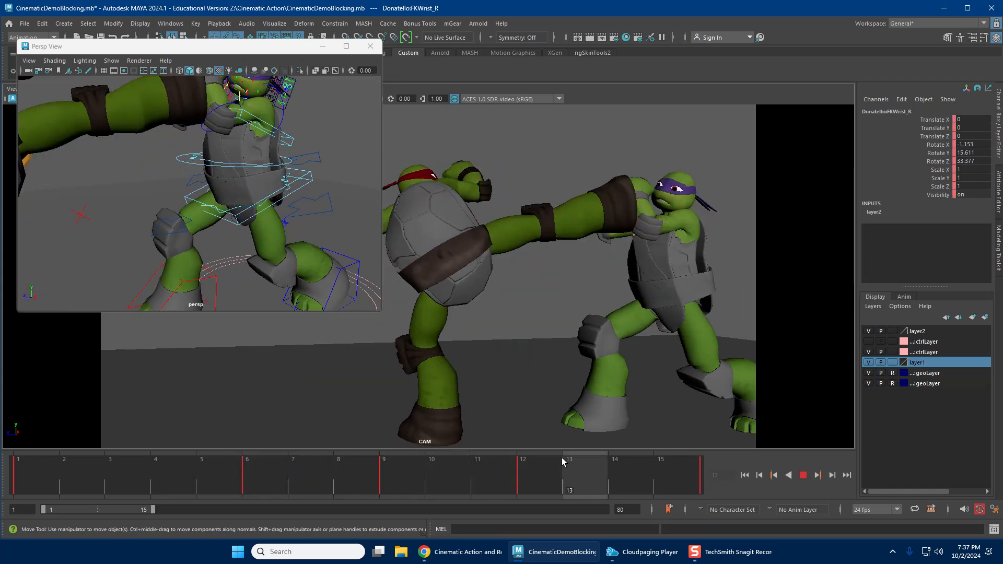
click(355, 460)
drag(355, 460, 517, 471)
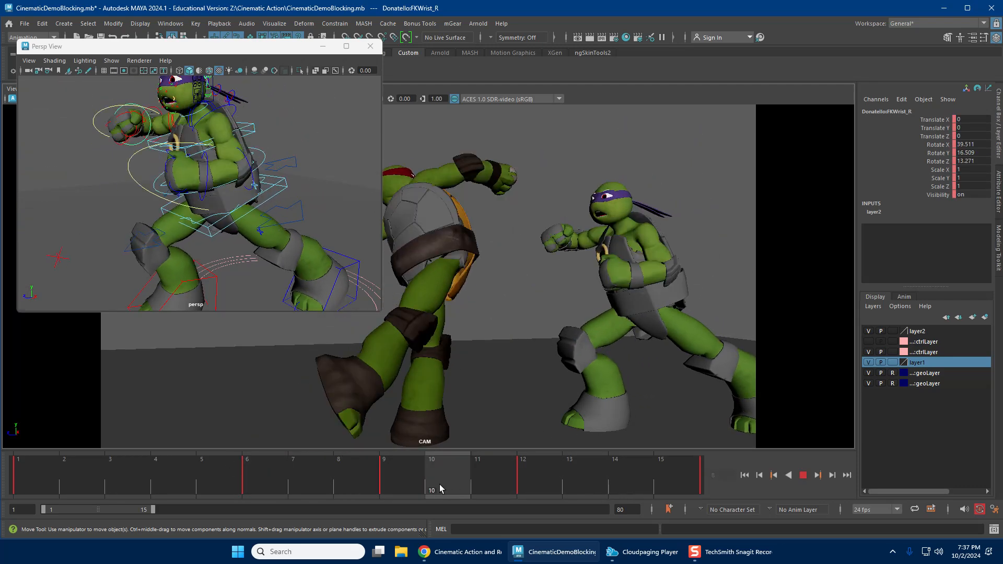
Select all of Donatello's controls and set a key on them at frame 10.
click(462, 475)
scroll(215, 193, down, 7)
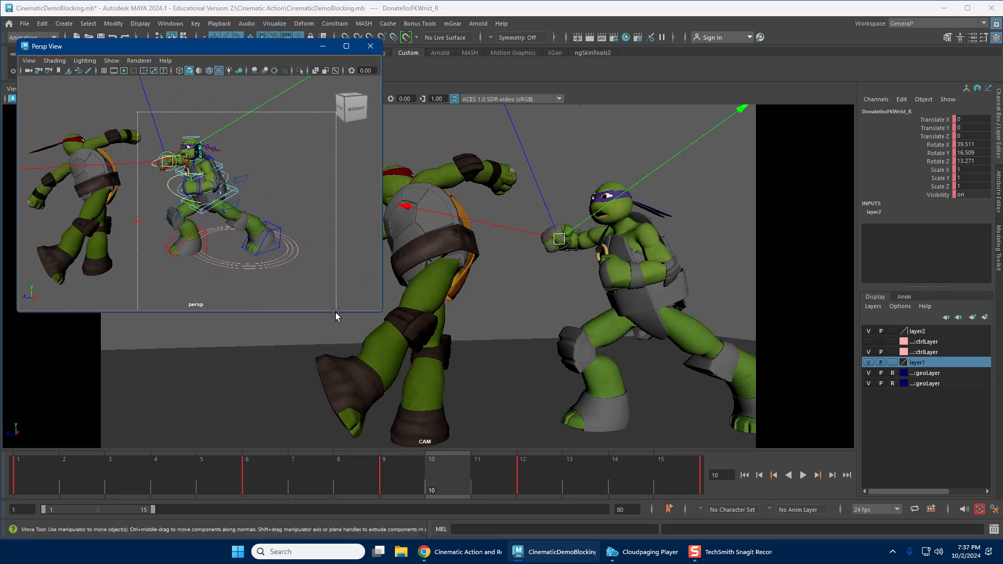
click(377, 475)
key(alt+v)
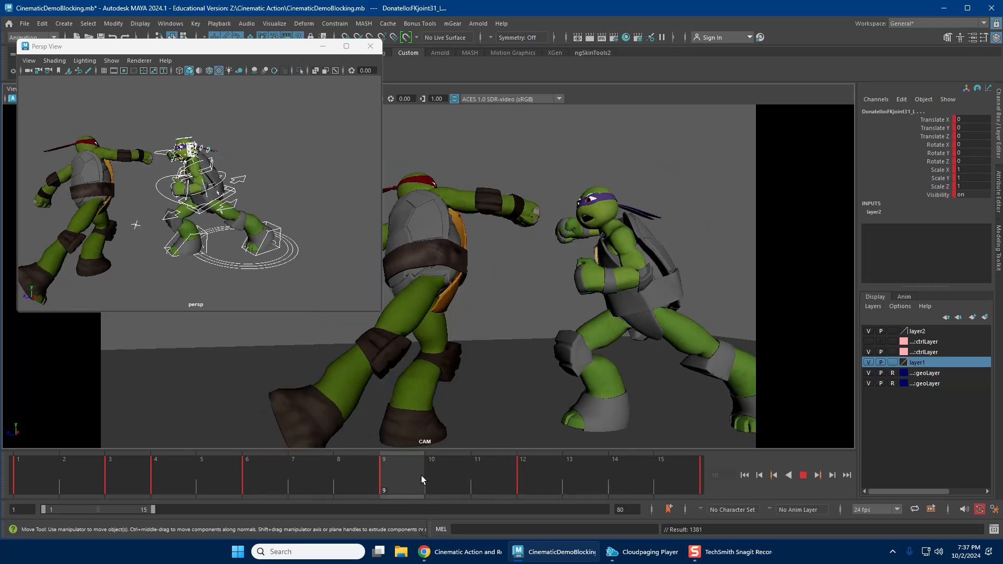
drag(421, 475, 443, 477)
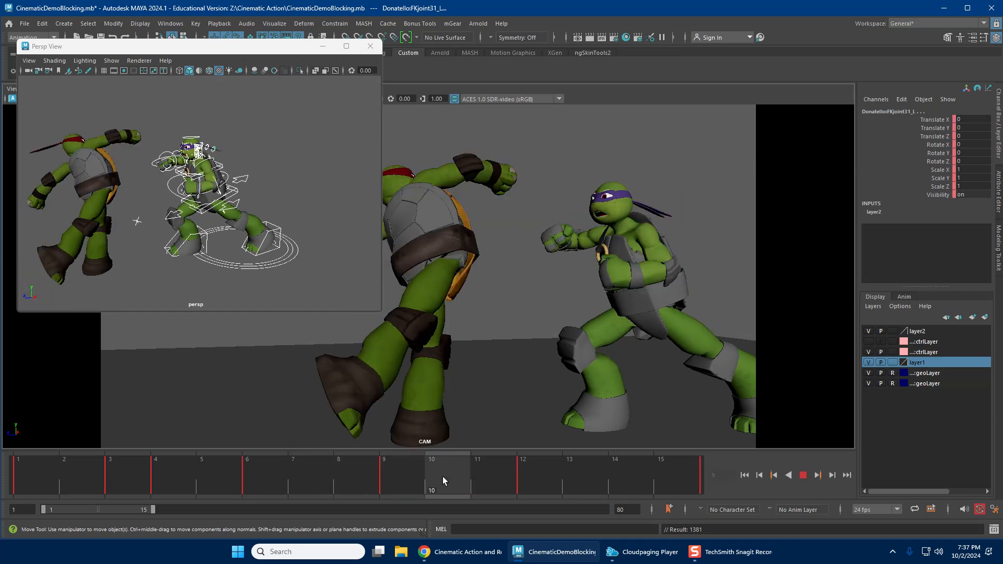
Rotate Donatello's Spine3 control at frame 10 to -6.6, -6.279, 8.802.
alt+right_drag(143, 169, 282, 193)
alt+middle_drag(282, 193, 280, 229)
click(300, 150)
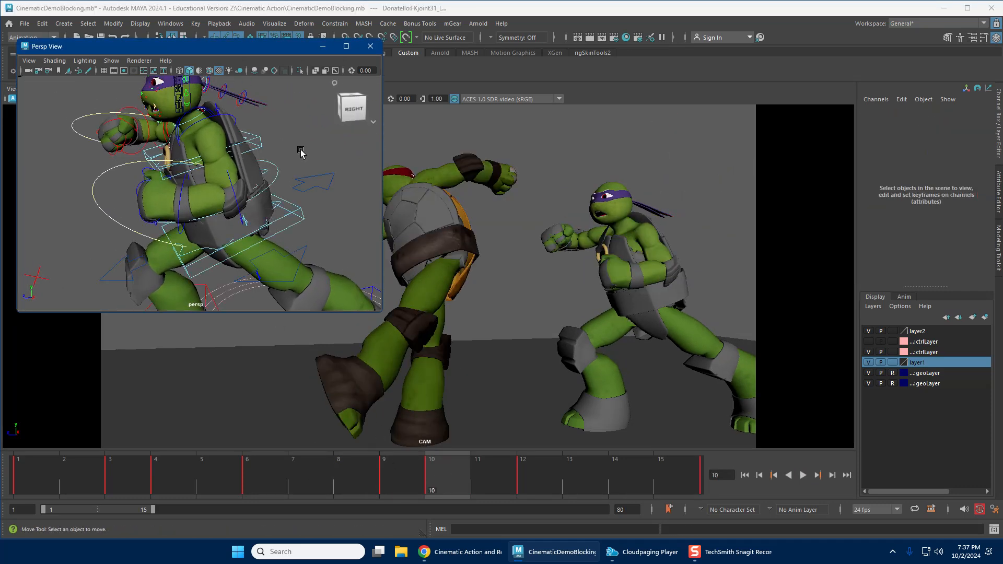
alt+drag(300, 152, 319, 159)
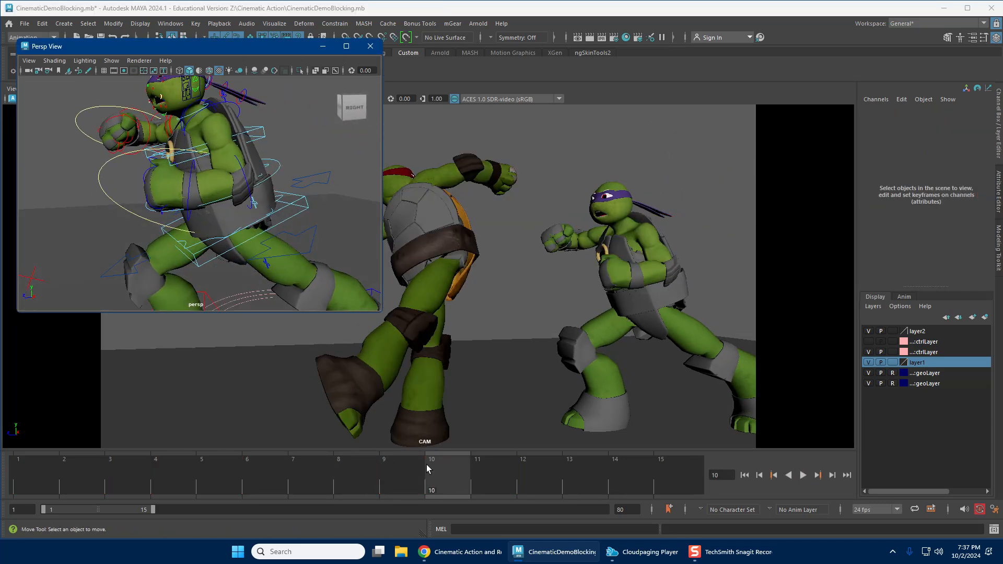
drag(415, 469, 442, 470)
alt+drag(253, 203, 312, 195)
alt+right_drag(258, 190, 278, 192)
alt+drag(277, 193, 276, 206)
click(166, 166)
key(e)
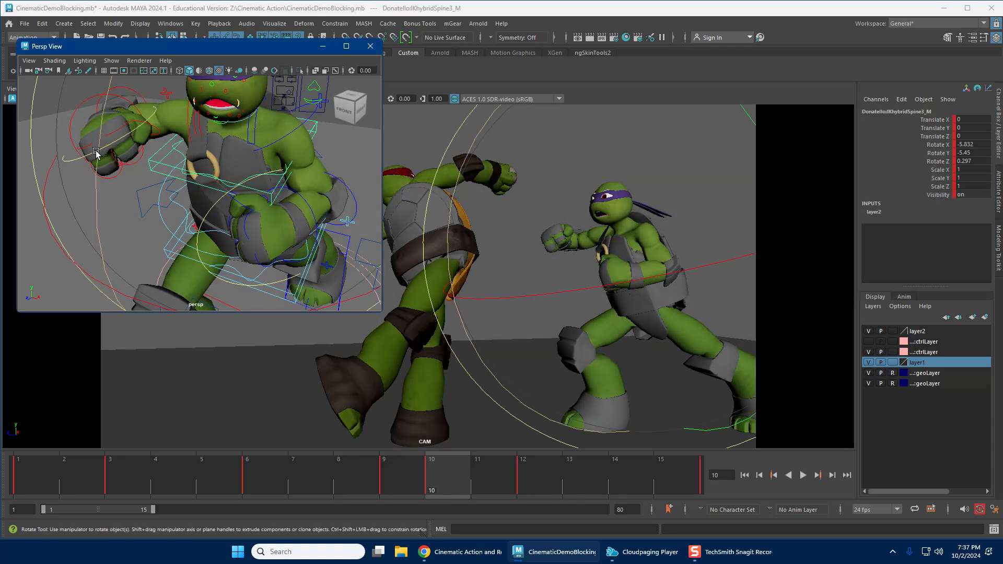
drag(470, 313, 564, 287)
drag(503, 296, 434, 280)
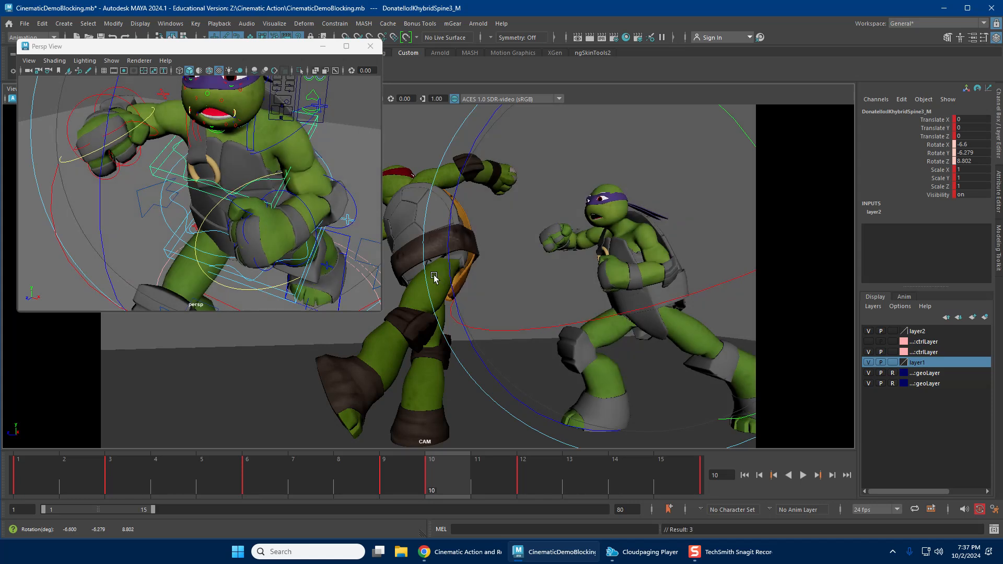
Rotate Donatello's Spine2 control at frame 10 to 5.185, -6.79, 0.231.
key(w)
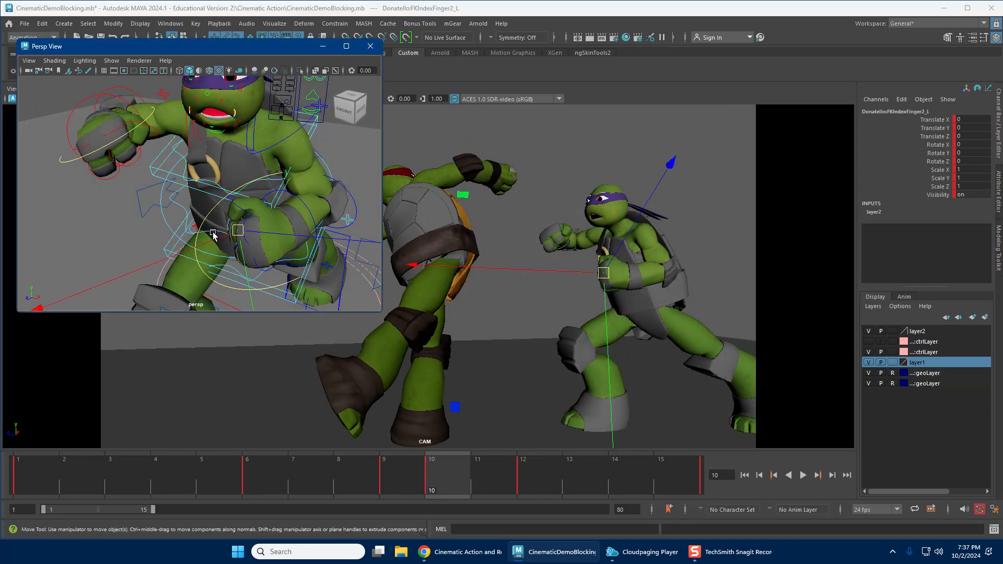
key(e)
drag(505, 284, 509, 300)
key(w)
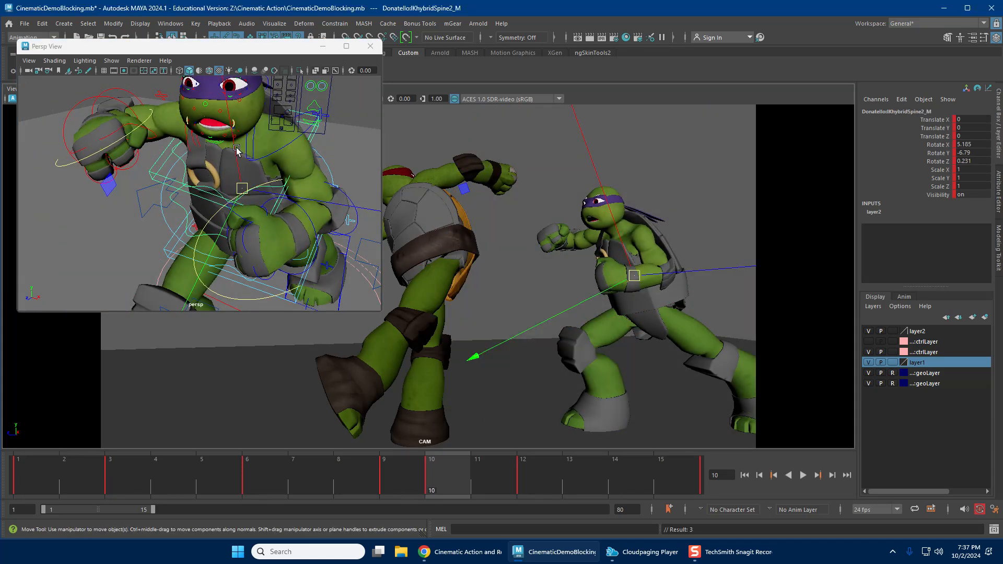
Rotate Donatello's FK head control at frame 10 to 15.528, -0.135, 18.504.
alt+middle_drag(250, 86, 241, 143)
click(250, 128)
key(e)
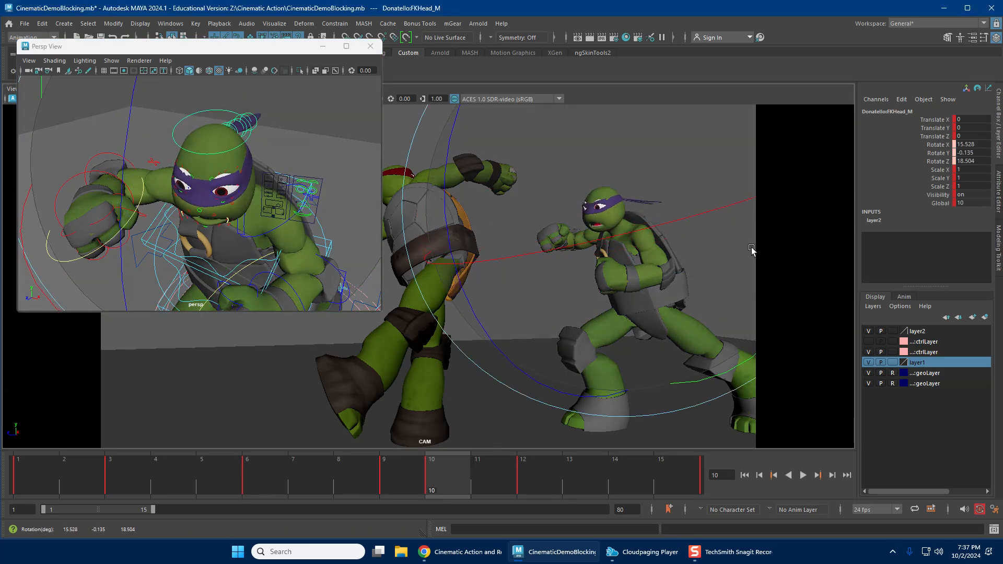
Play back and scrub frames 1–15 repeatedly to examine Donatello's step and punch and Raphael's kick.
drag(345, 472, 243, 476)
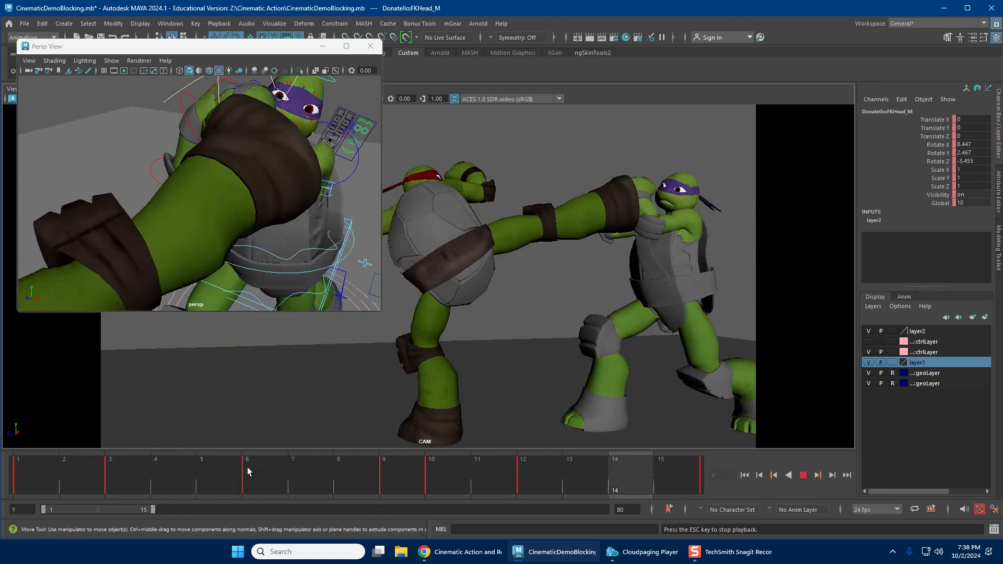
key(Escape)
drag(103, 469, 174, 469)
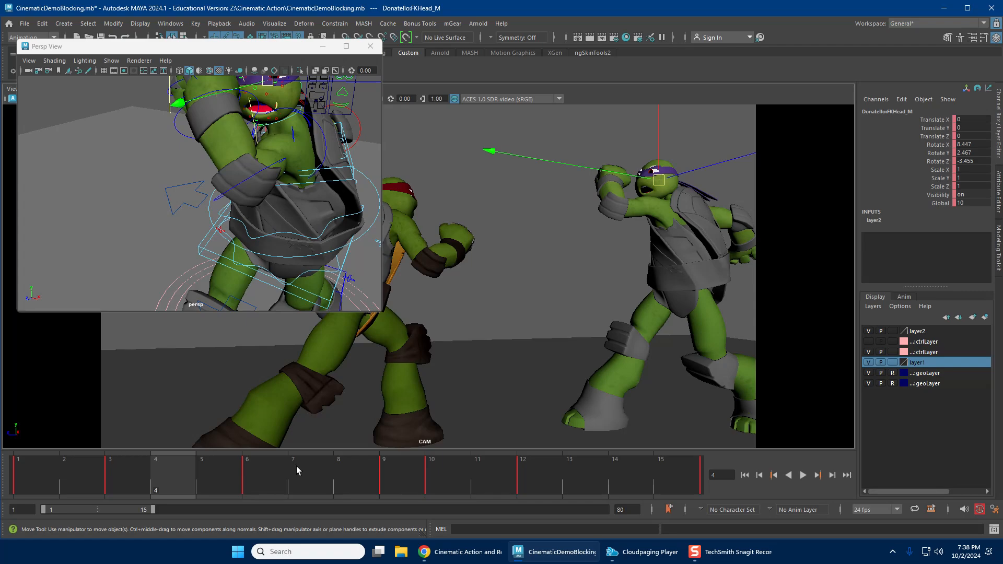
key(alt+v)
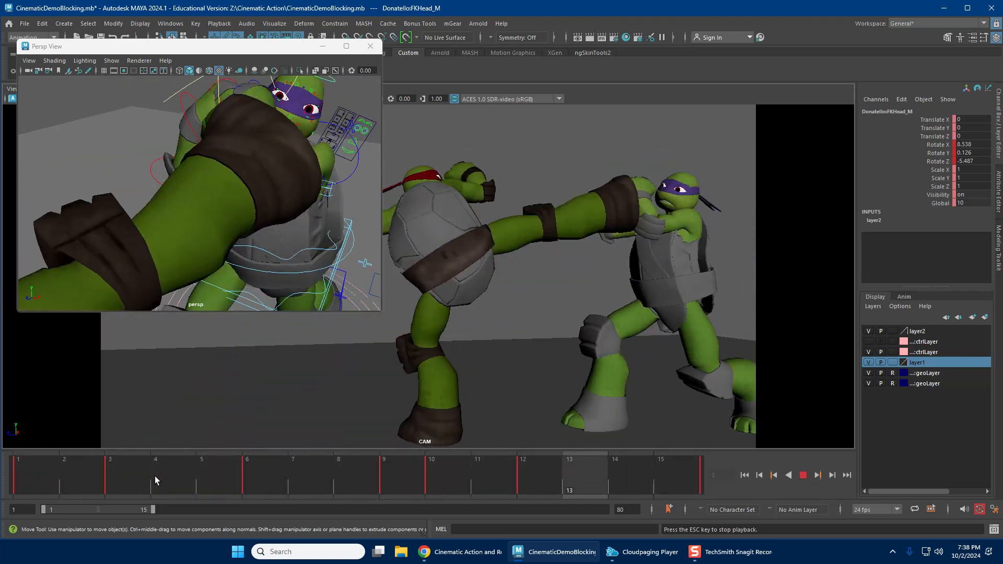
key(Escape)
drag(102, 486, 48, 481)
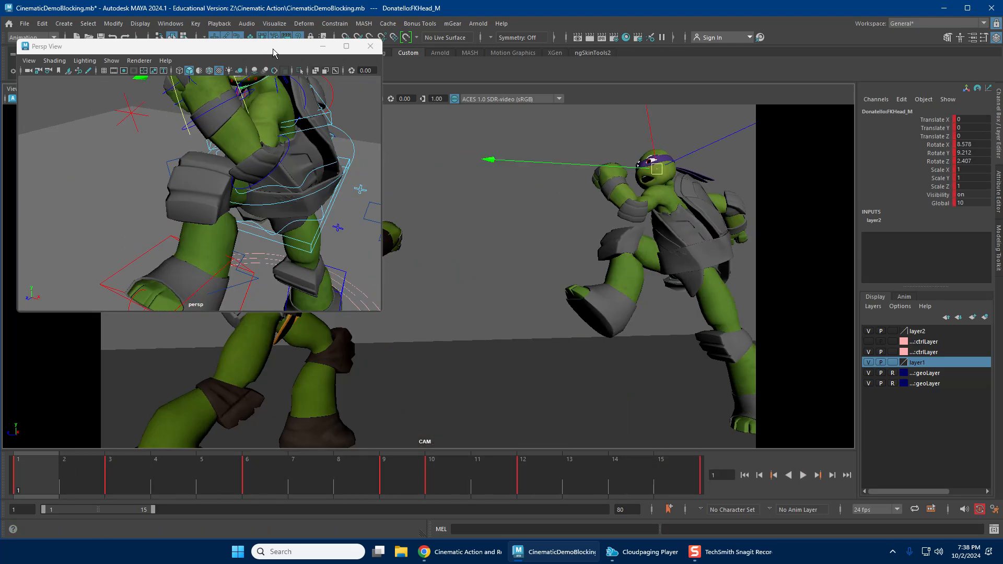
drag(273, 52, 289, 58)
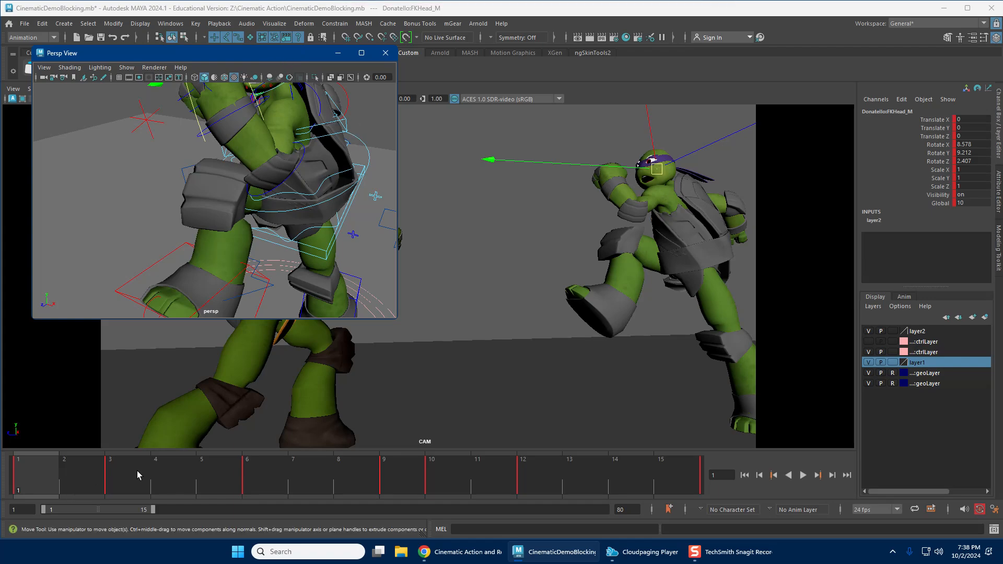
key(alt+v)
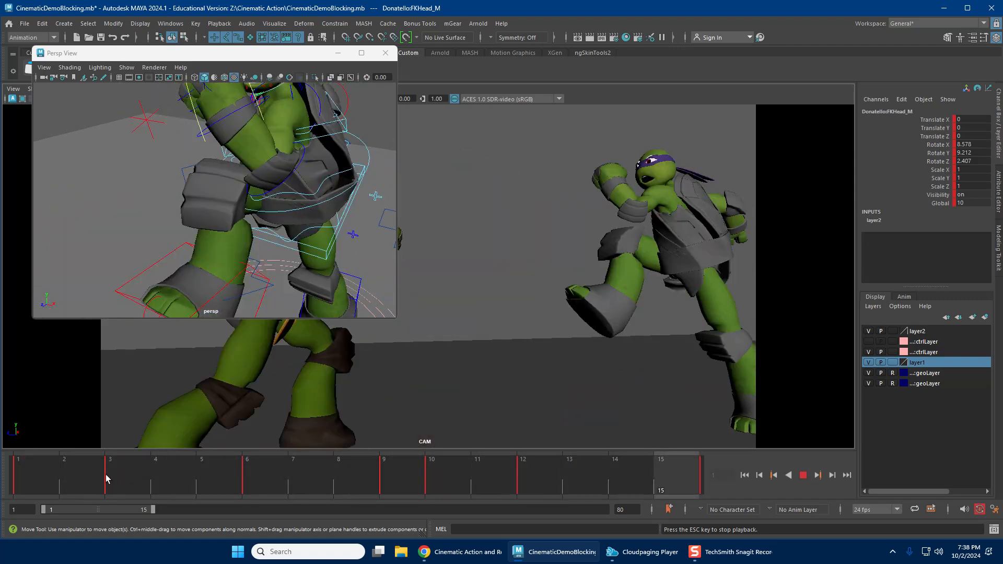
key(Escape)
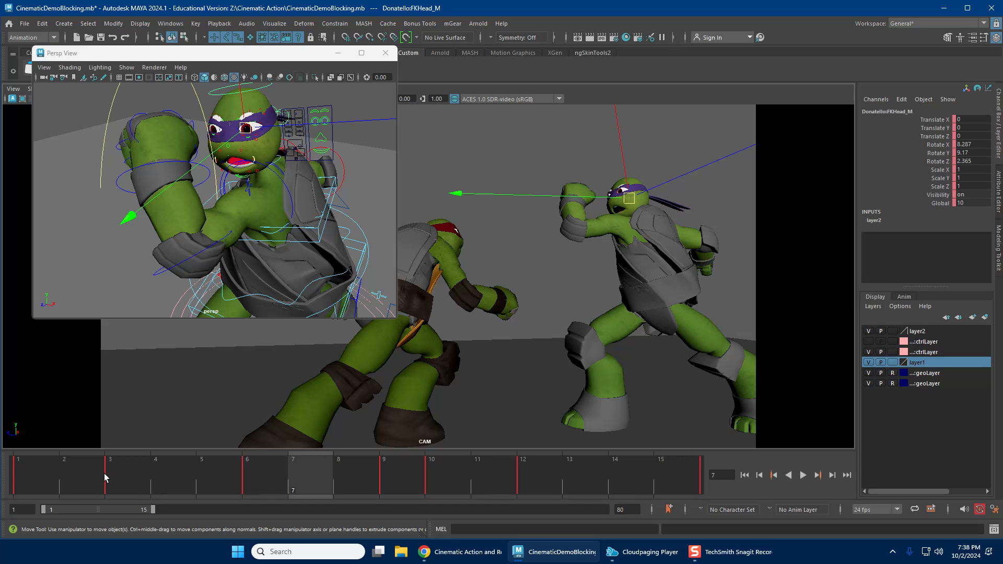
mouse_move(30, 469)
mouse_down()
mouse_move(218, 465)
mouse_move(37, 471)
mouse_move(46, 477)
mouse_up()
key(alt+v)
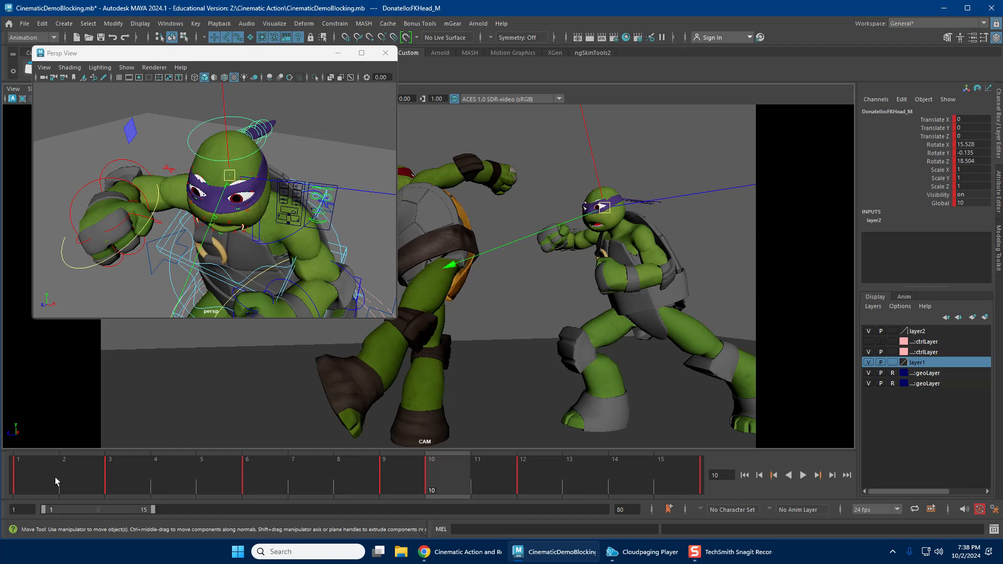
key(alt+v)
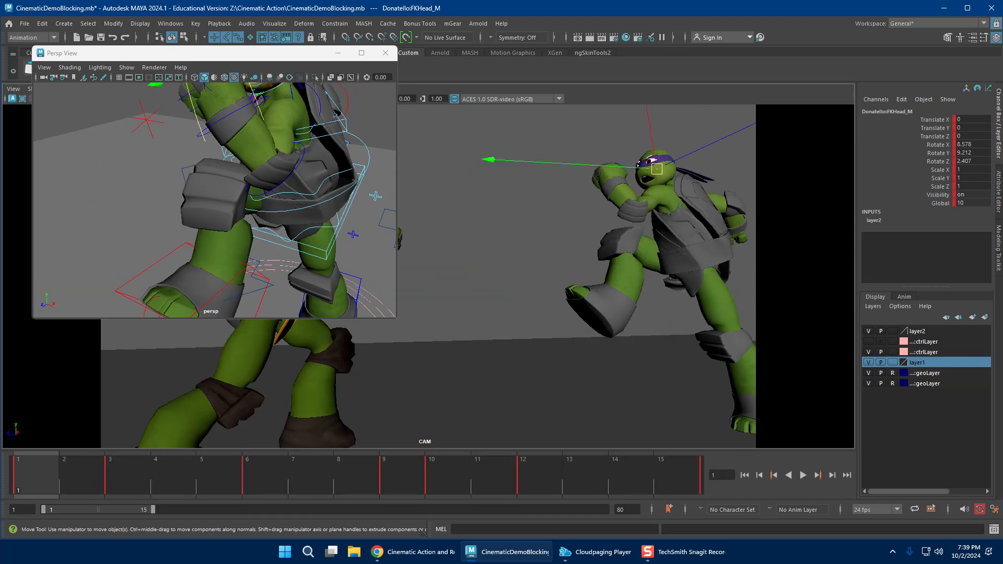
key(alt+v)
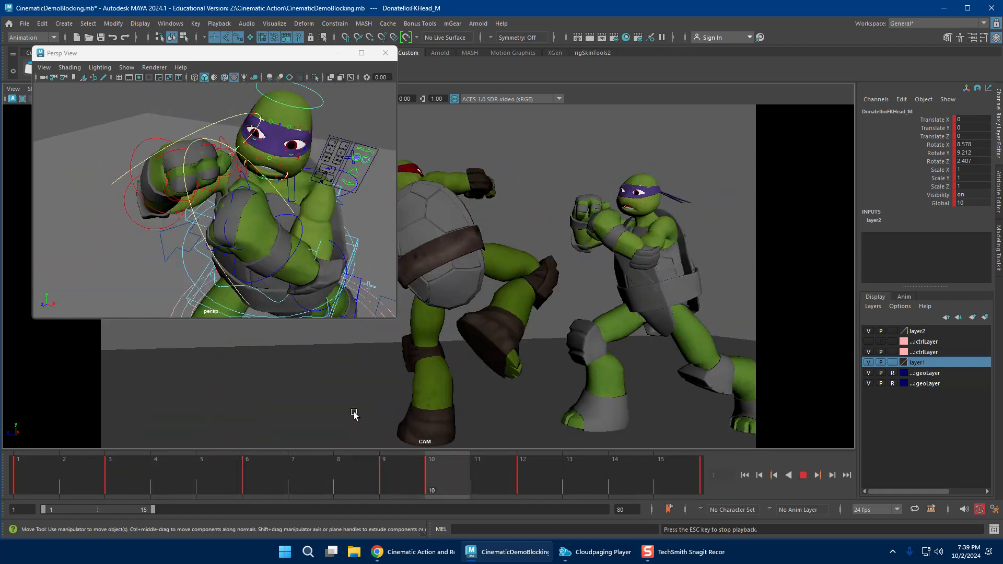
key(Escape)
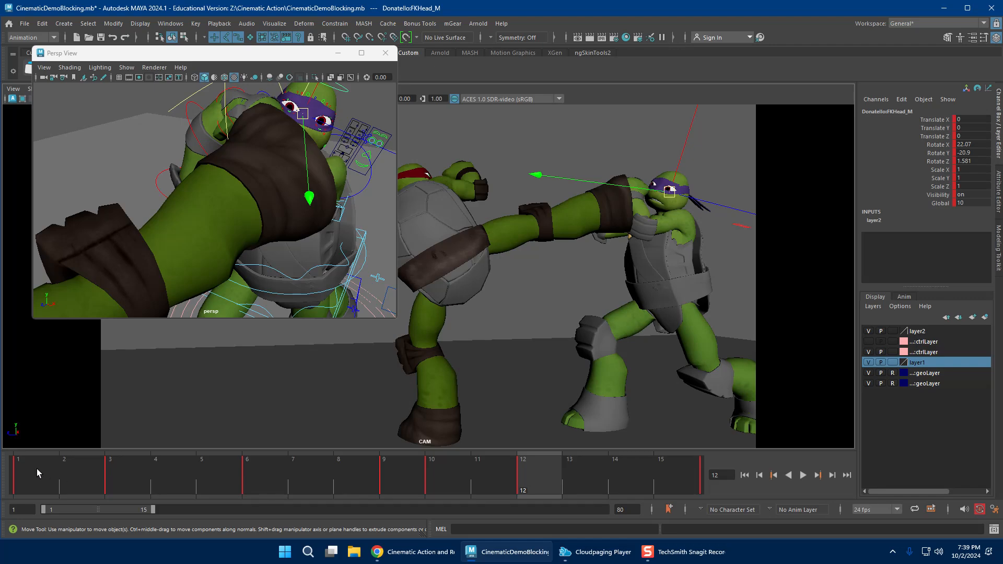
key(alt+v)
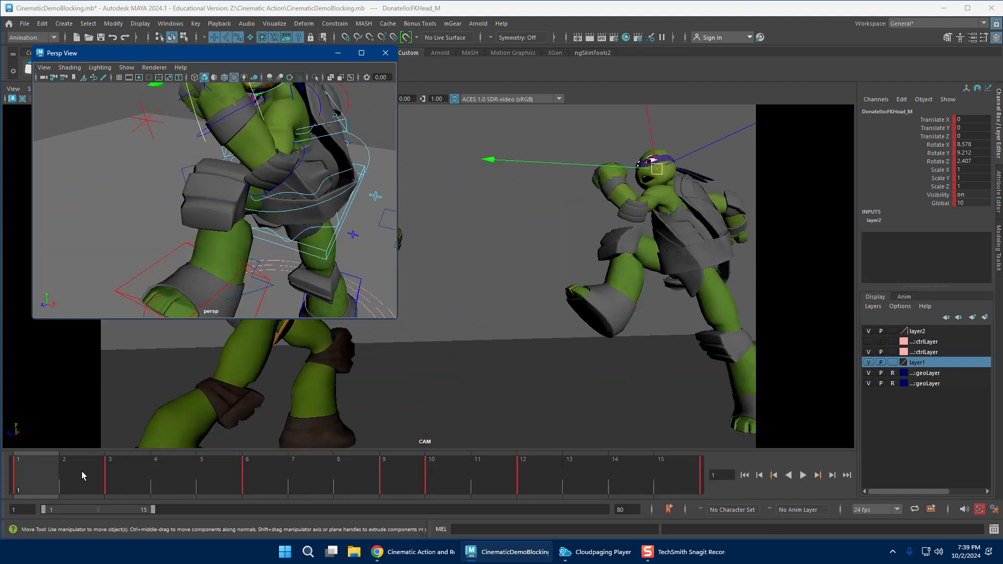
Stop the playback and save the scene under its existing file name.
key(Escape)
click(25, 23)
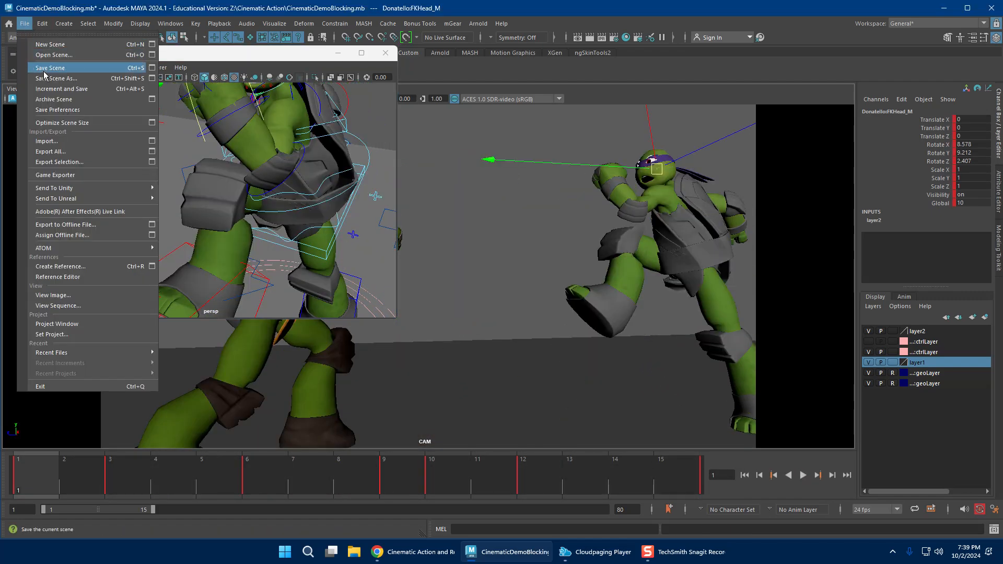
click(45, 68)
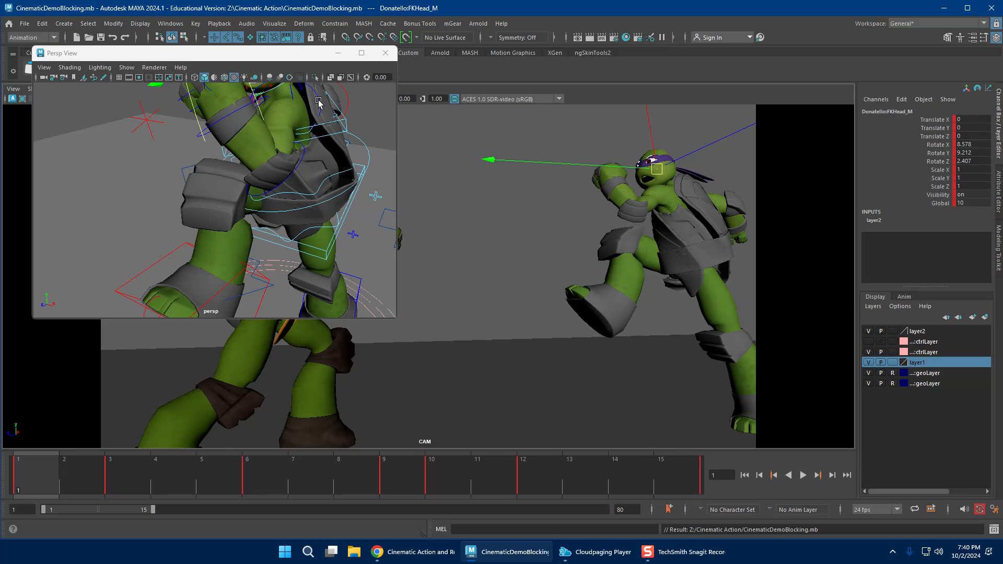
Move Donatello's RootX control at frame 10 to translate values of 0.808, -4.278, 8.969.
key(alt+v)
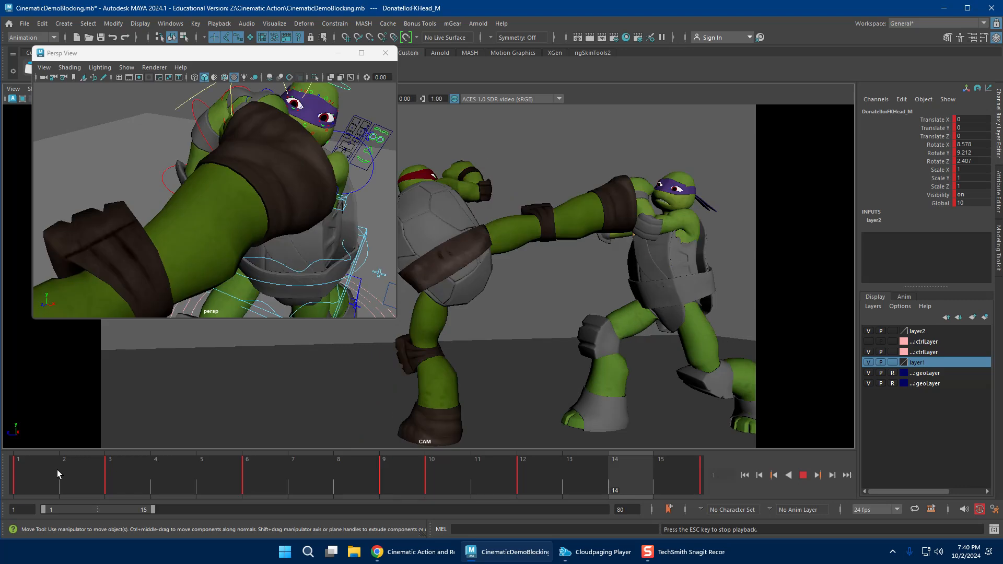
key(alt+v)
alt+drag(253, 264, 295, 244)
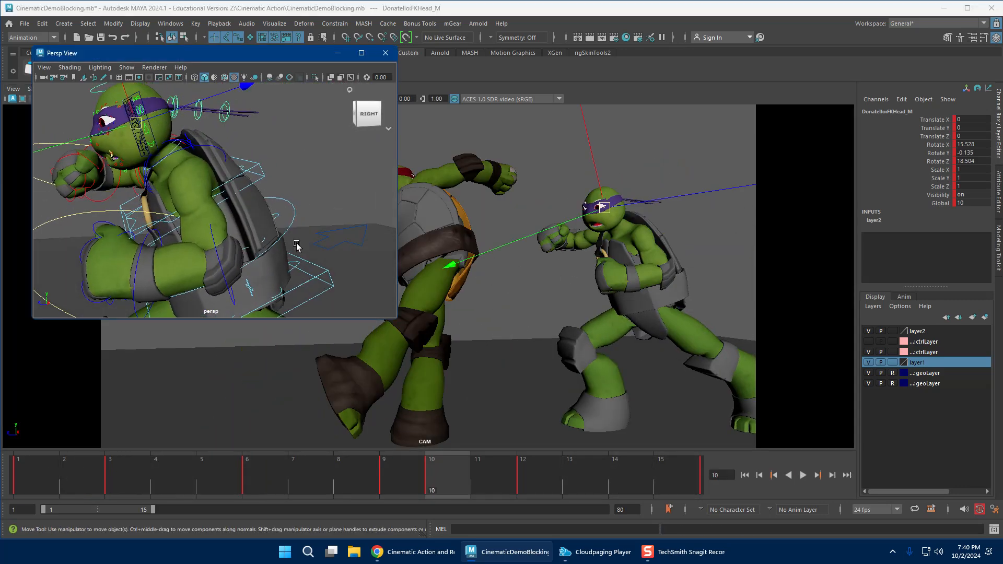
click(346, 244)
key(alt+v)
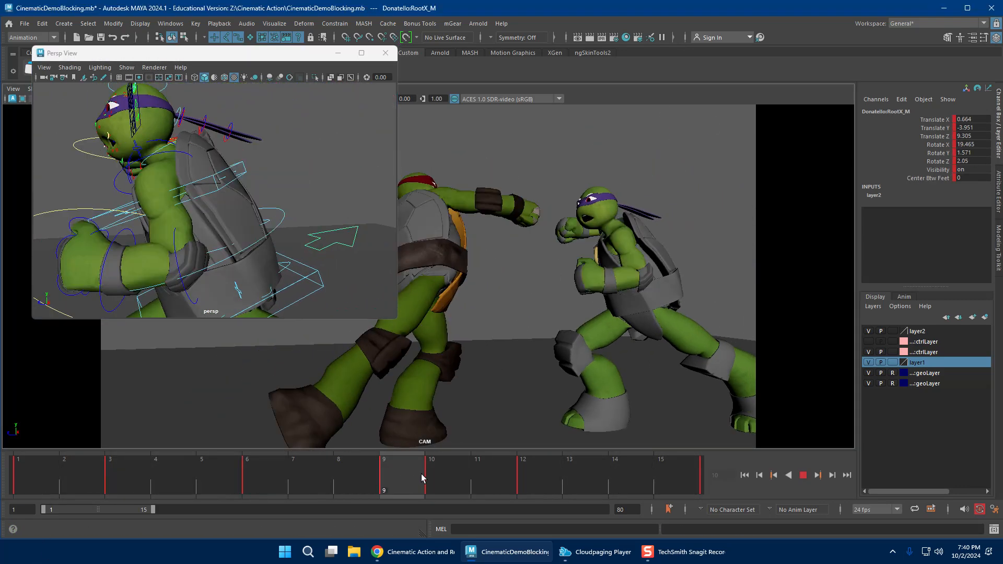
mouse_move(443, 475)
mouse_down()
mouse_move(506, 472)
mouse_move(424, 474)
mouse_move(625, 468)
mouse_move(259, 475)
mouse_move(436, 474)
mouse_up()
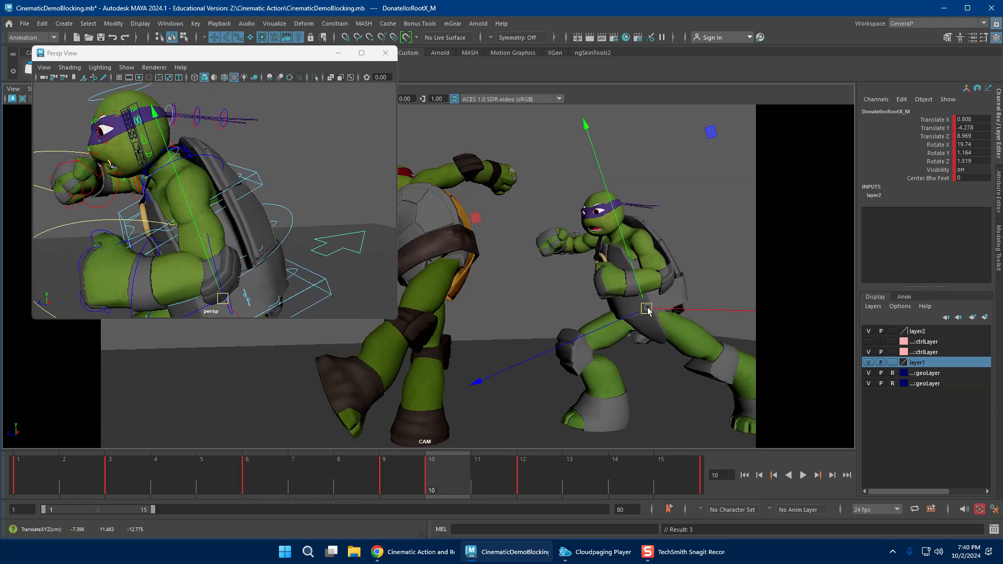
Adjust the position of Donatello's RootX control at frame 11 and play back the move out of the punch.
key(alt+v)
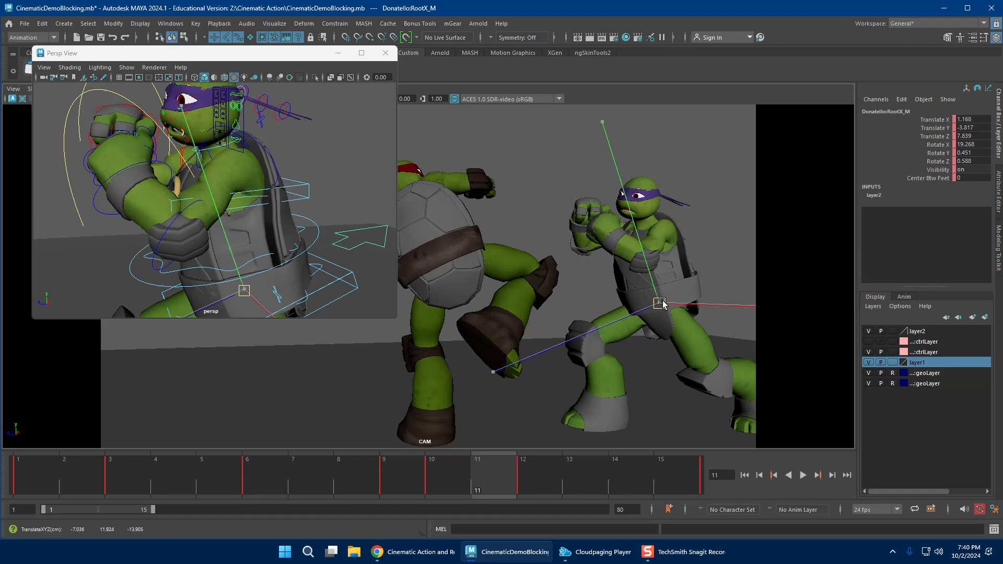
key(alt+v)
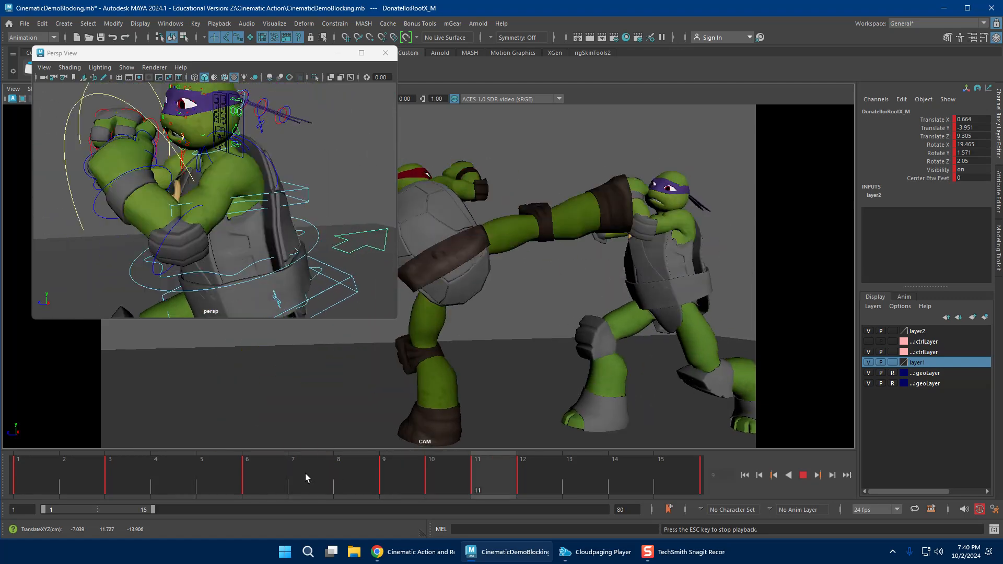
key(alt+v)
key(alt+v)
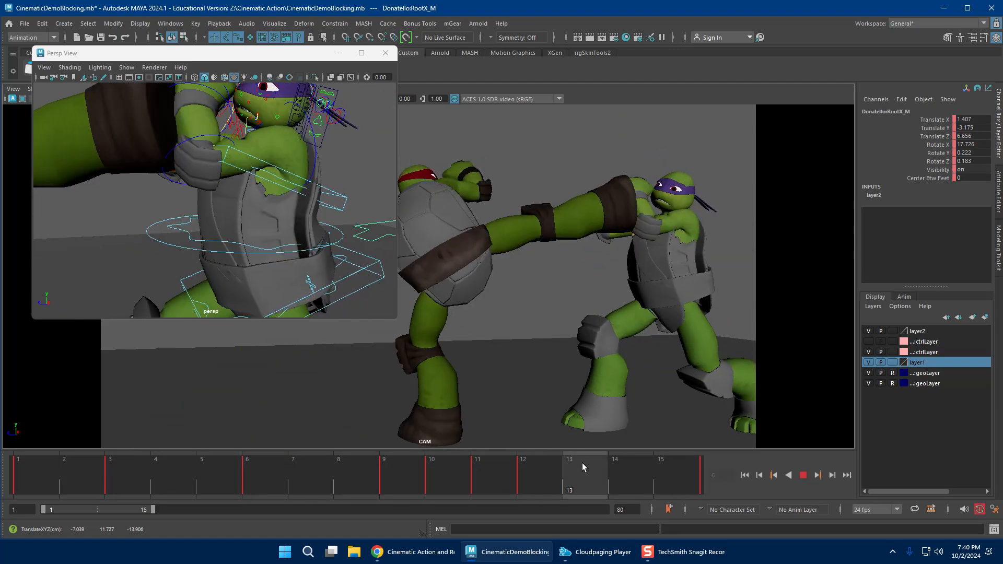
Rotate Donatello's selected spine controls at frame 11 to 7.613, -7.852, 12.746 and play back the follow-through.
click(417, 472)
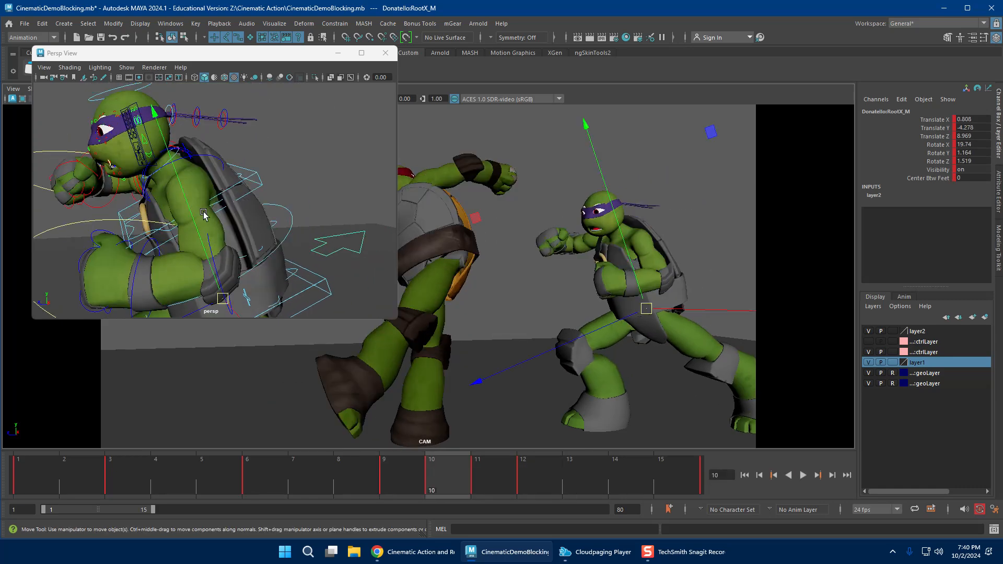
click(231, 230)
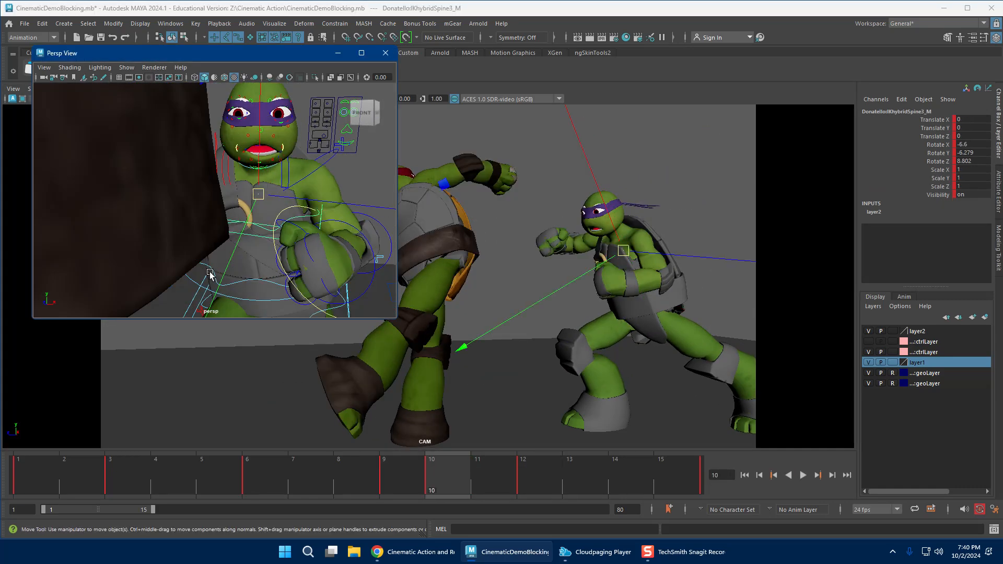
drag(399, 477, 496, 472)
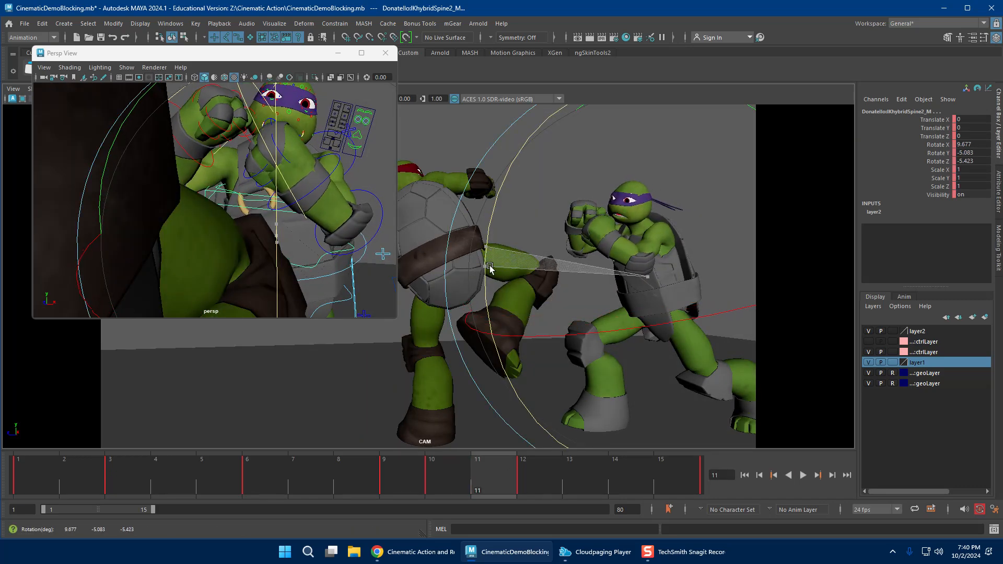
key(alt+v)
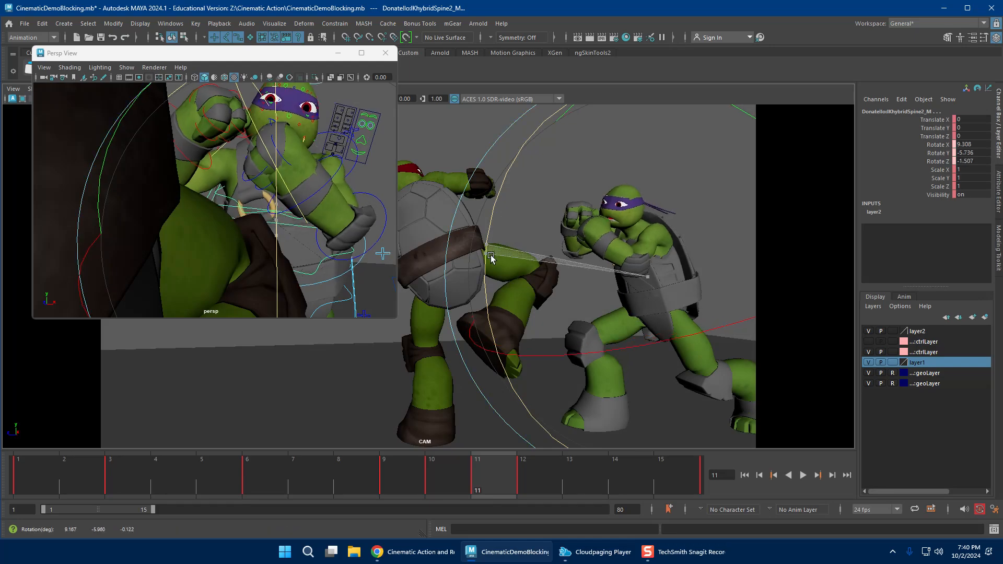
key(alt+v)
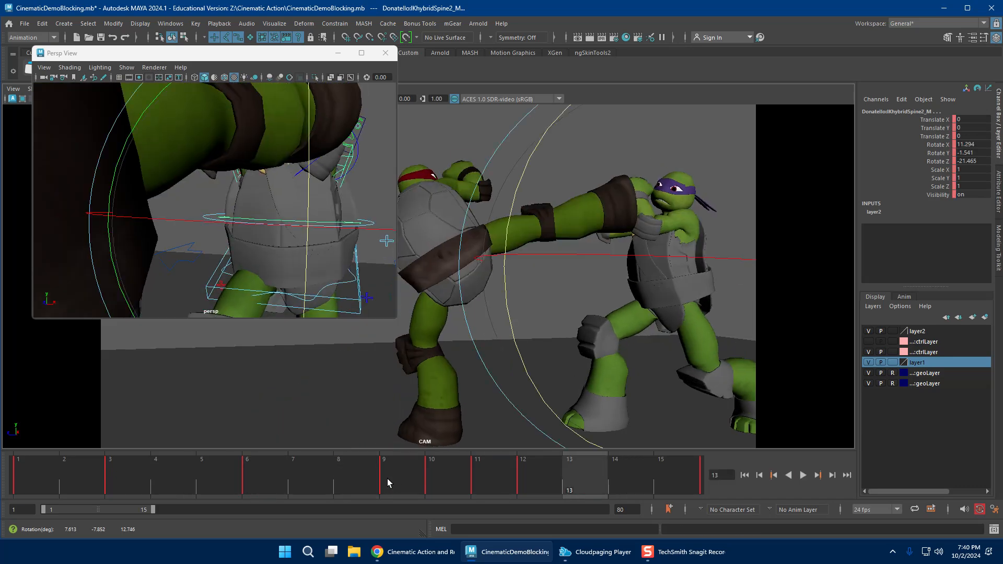
drag(563, 467, 473, 466)
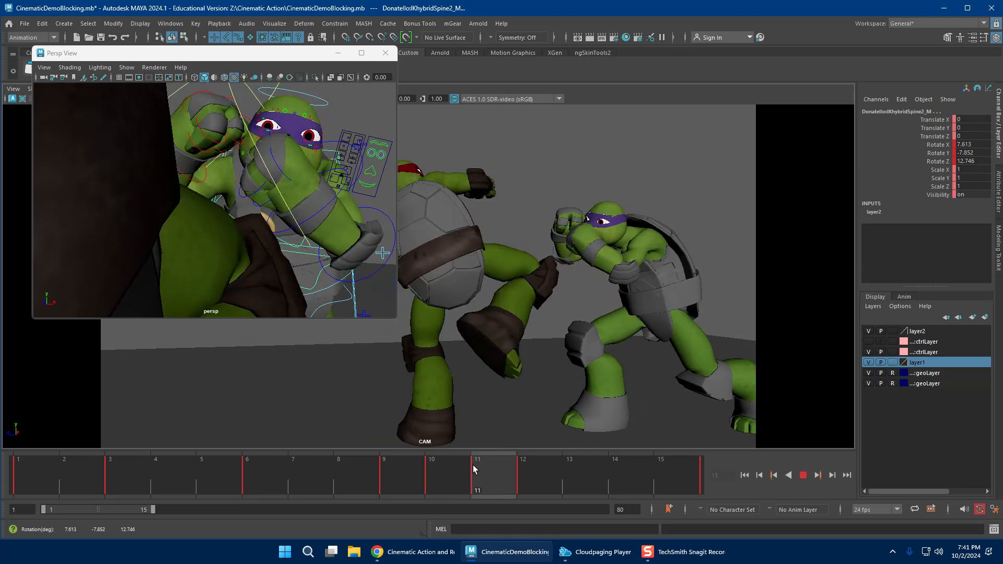
Rotate Donatello's left shoulder FK control at frame 10 to about -77.5, 57.2, 48.2.
alt+drag(172, 209, 204, 225)
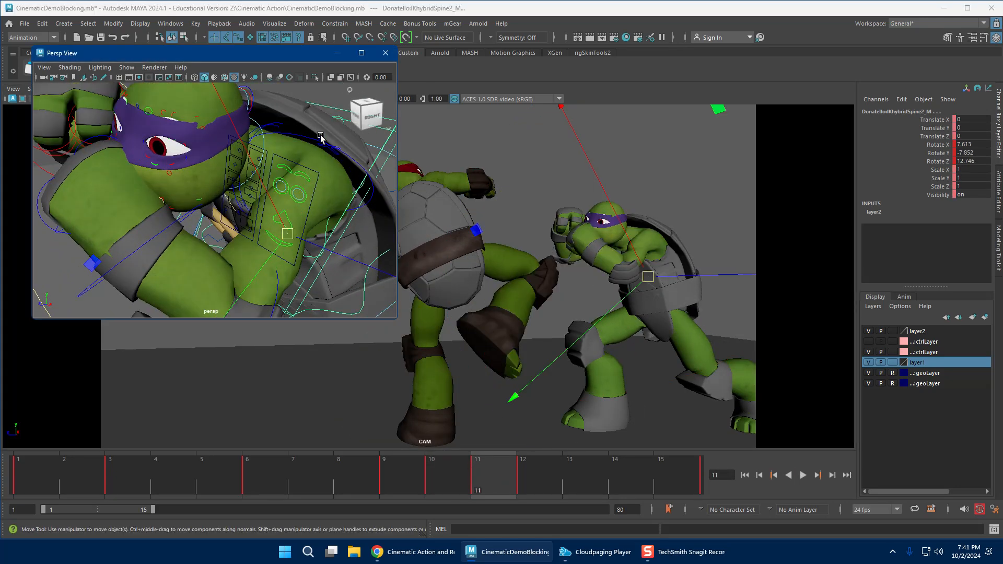
alt+drag(256, 217, 323, 261)
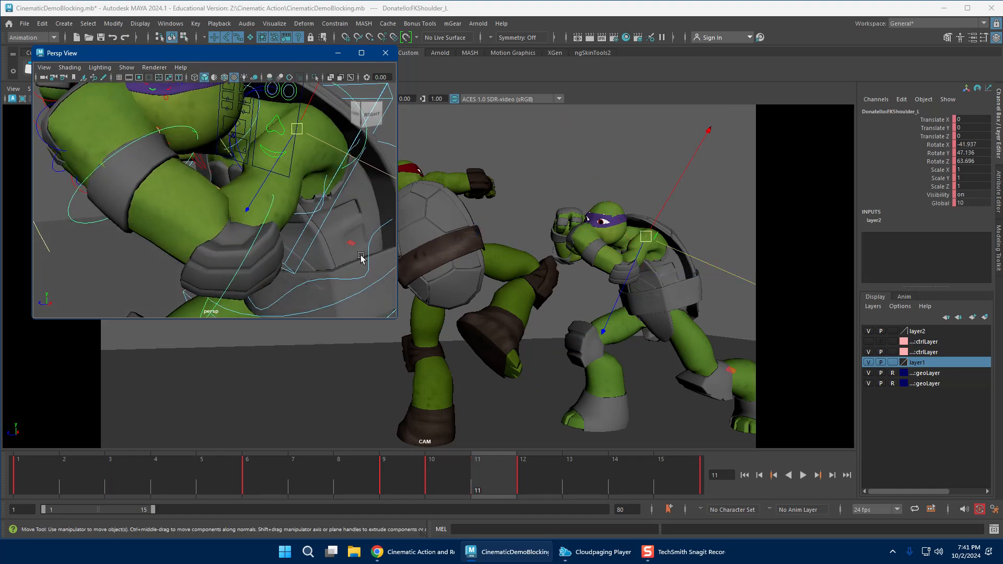
click(409, 472)
key(e)
drag(586, 349, 575, 308)
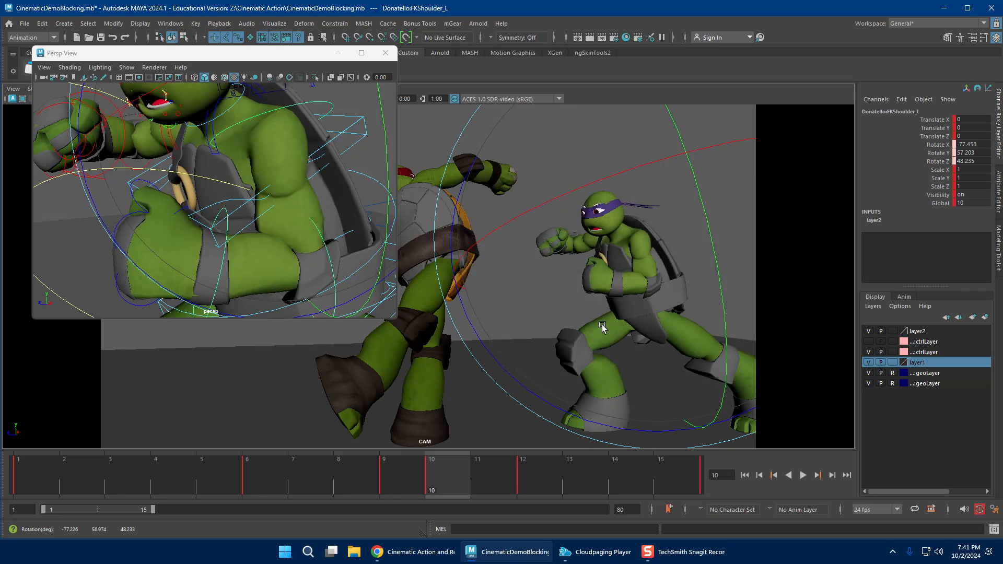
Rotate Donatello's left elbow FK control at frame 10 to a Rotate Z of 79.018.
click(340, 250)
key(w)
click(326, 250)
key(e)
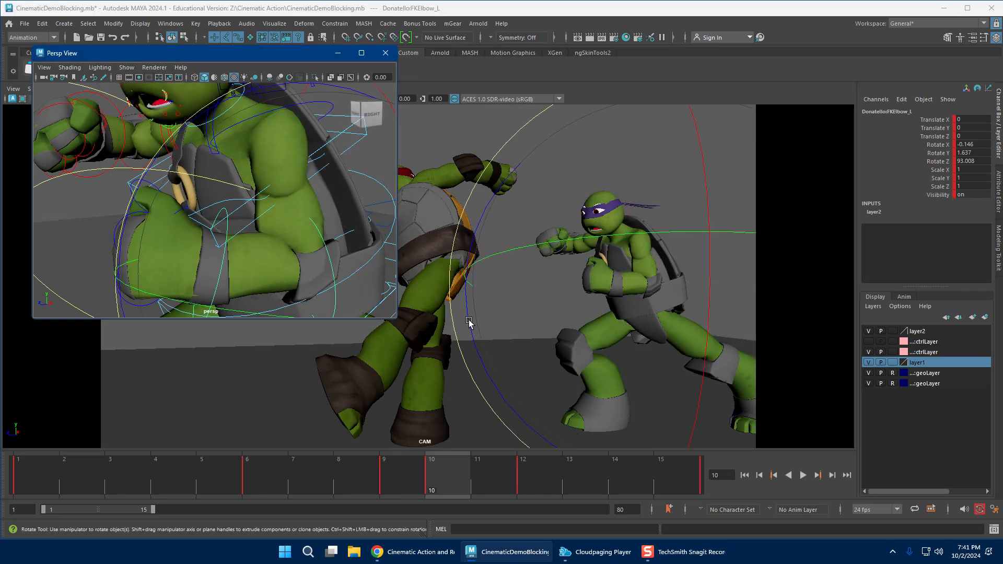
drag(469, 321, 481, 365)
key(w)
alt+drag(162, 225, 249, 219)
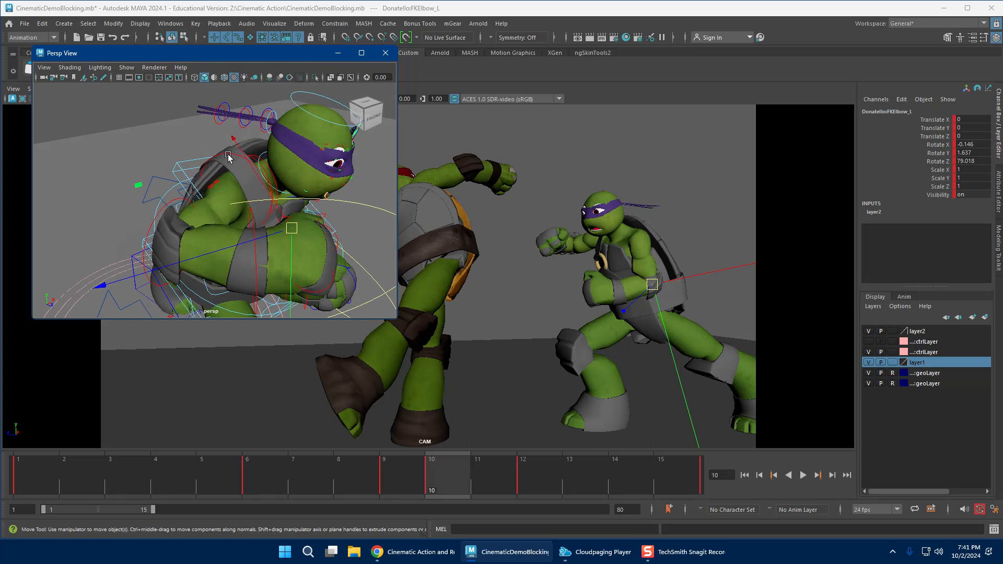
Rotate Donatello's right shoulder FK control at frame 10 to -36.662, 26.091, 5.957 and play back the change.
key(e)
alt+drag(174, 191, 206, 182)
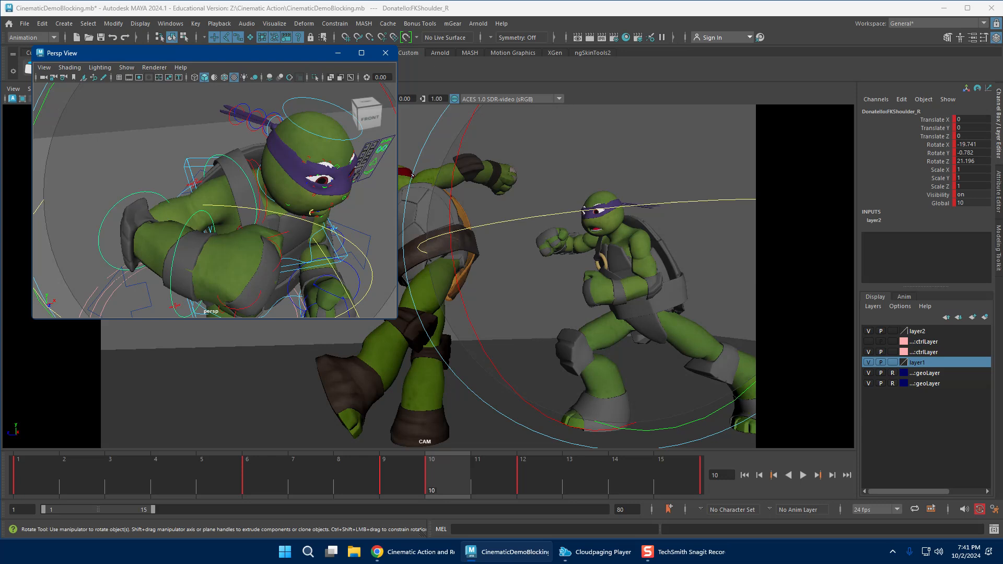
alt+drag(153, 245, 225, 264)
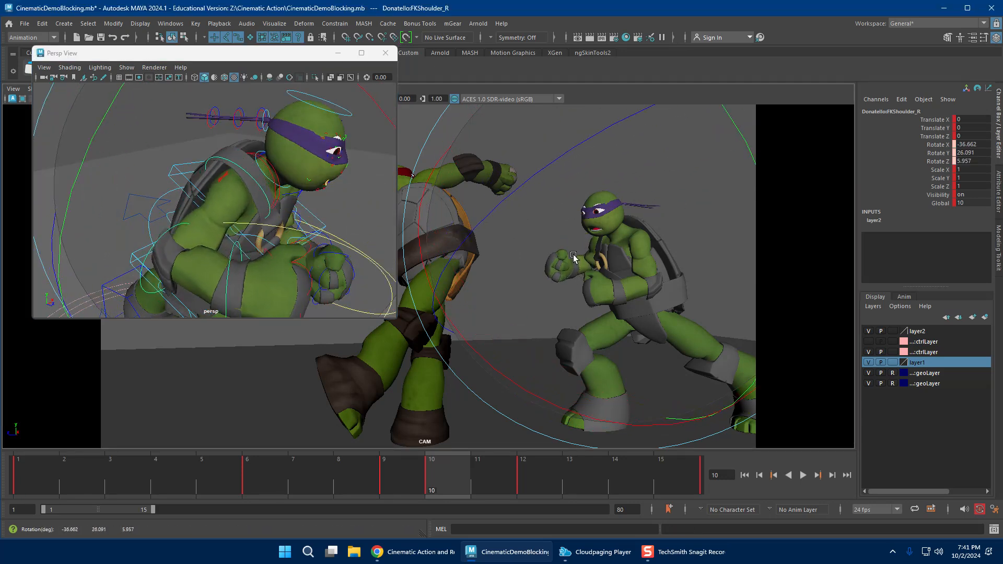
key(alt+v)
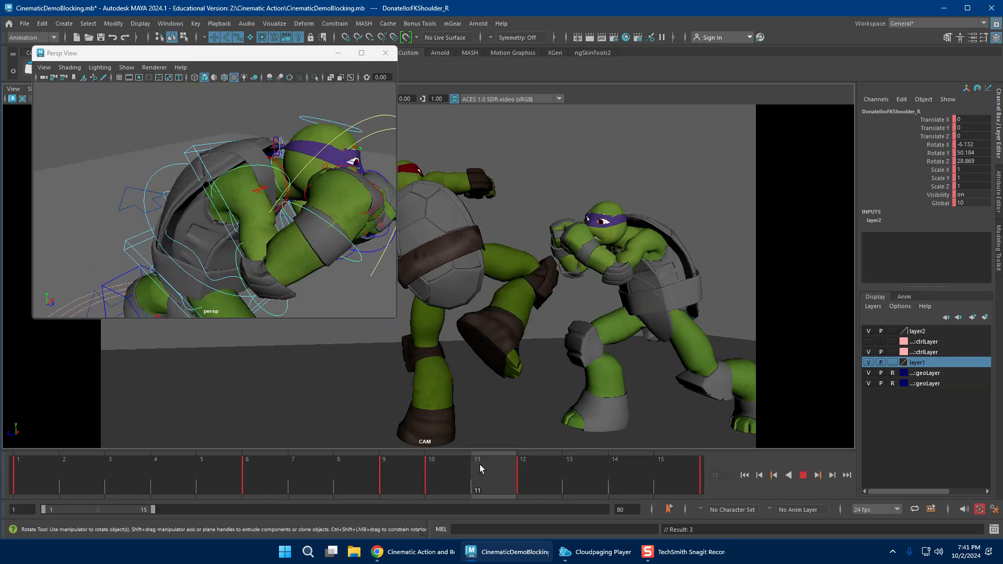
Extend the playback range to frame 19 and play and scrub through the punch and kick.
click(423, 474)
key(alt+v)
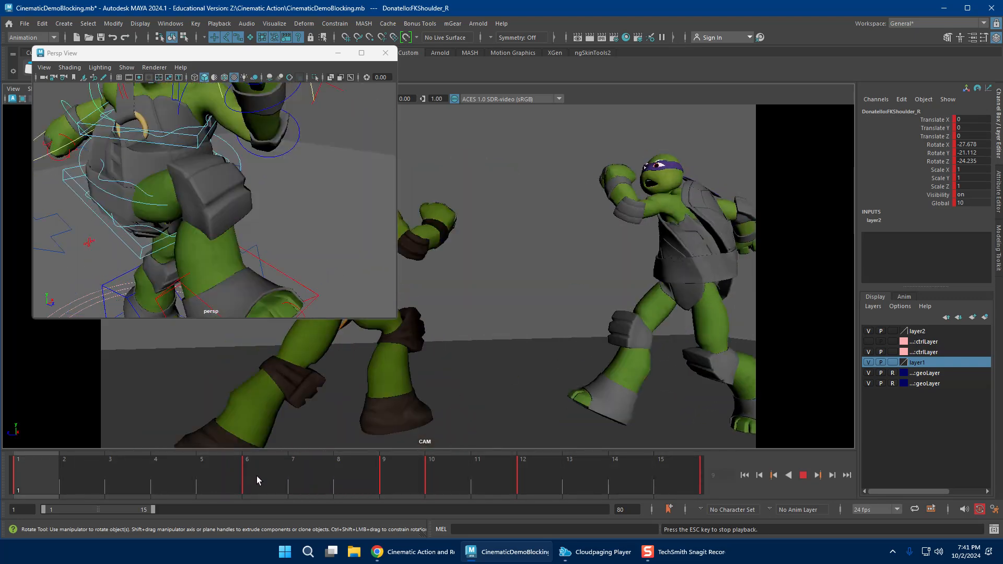
click(424, 474)
click(531, 459)
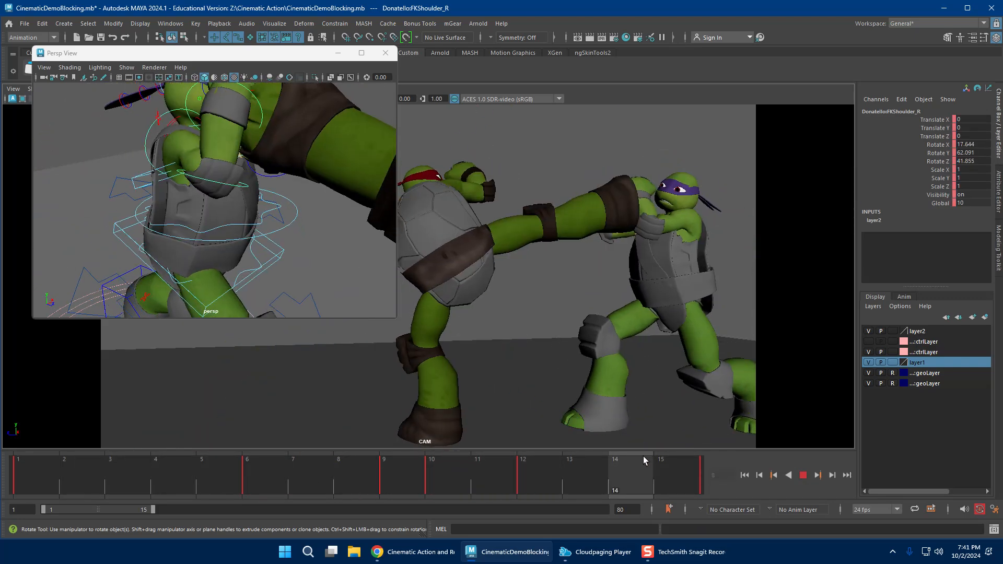
click(444, 473)
drag(173, 509, 181, 509)
key(alt+v)
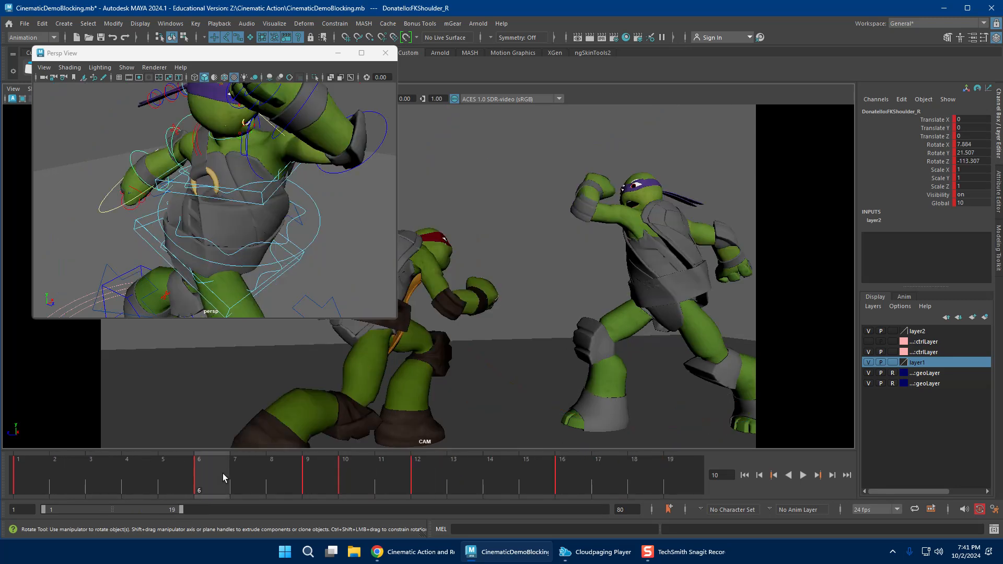
mouse_move(425, 461)
mouse_down()
mouse_move(343, 472)
mouse_move(466, 470)
mouse_up()
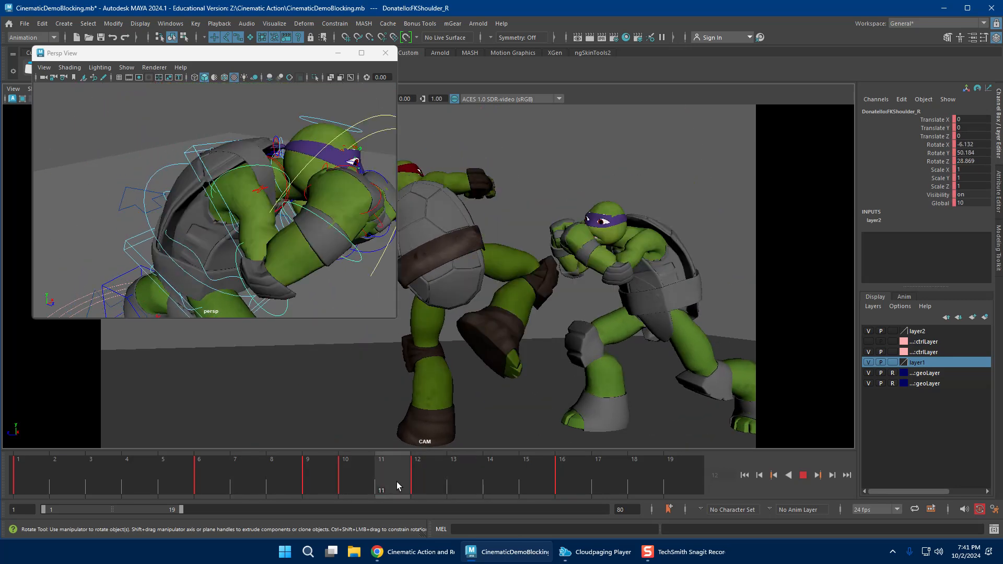
Rotate Donatello's scapula controls at frame 12, bringing the left one to 35.453, -61.044, -14.318.
alt+drag(295, 189, 208, 192)
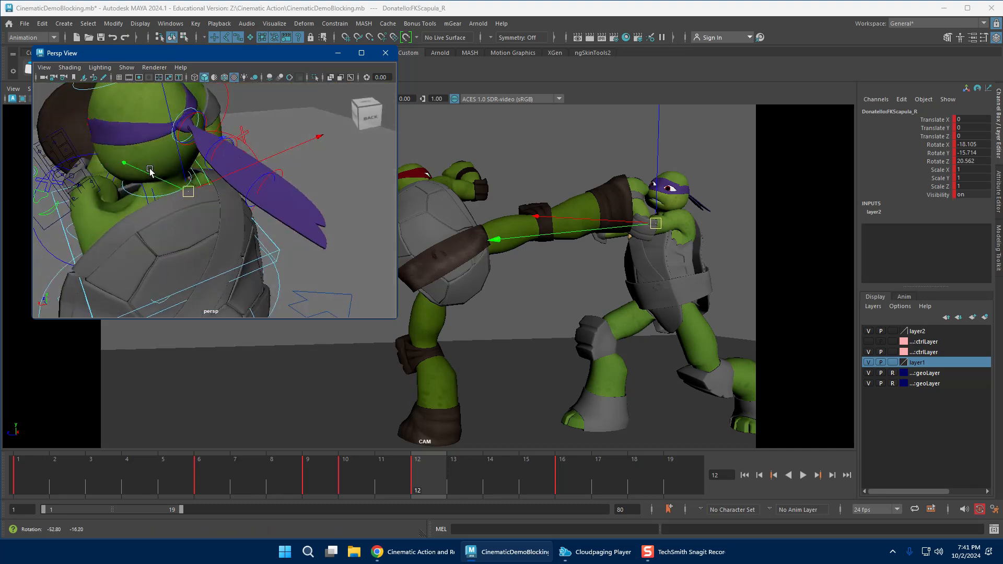
click(305, 476)
key(alt+v)
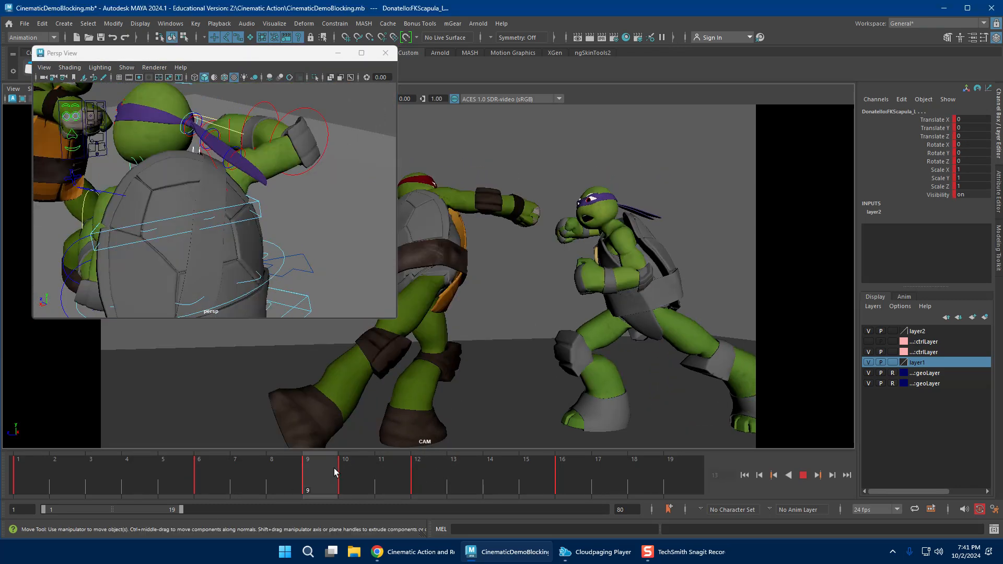
mouse_move(377, 466)
mouse_down()
mouse_move(512, 469)
mouse_move(398, 472)
mouse_move(417, 471)
mouse_up()
key(e)
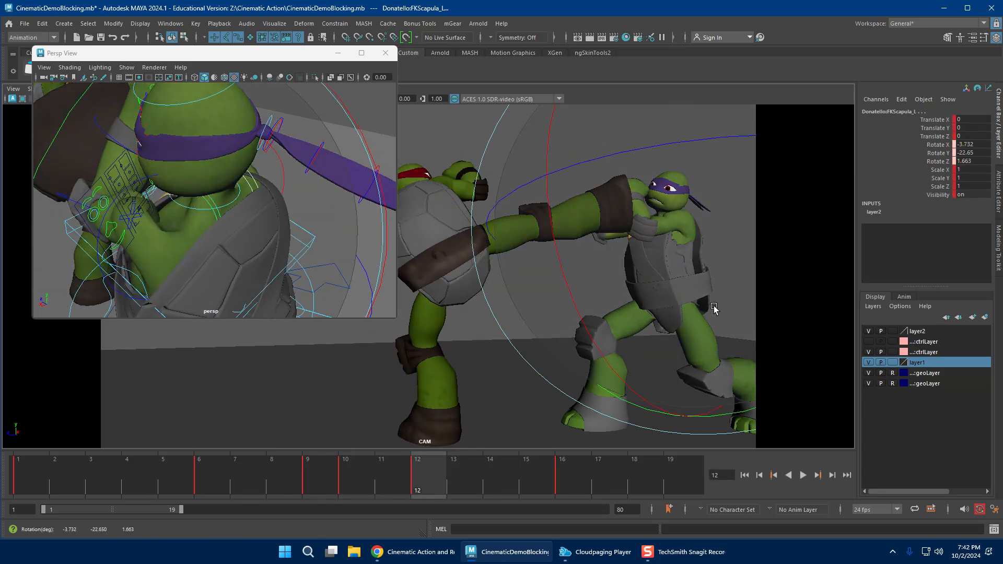
drag(706, 210, 690, 204)
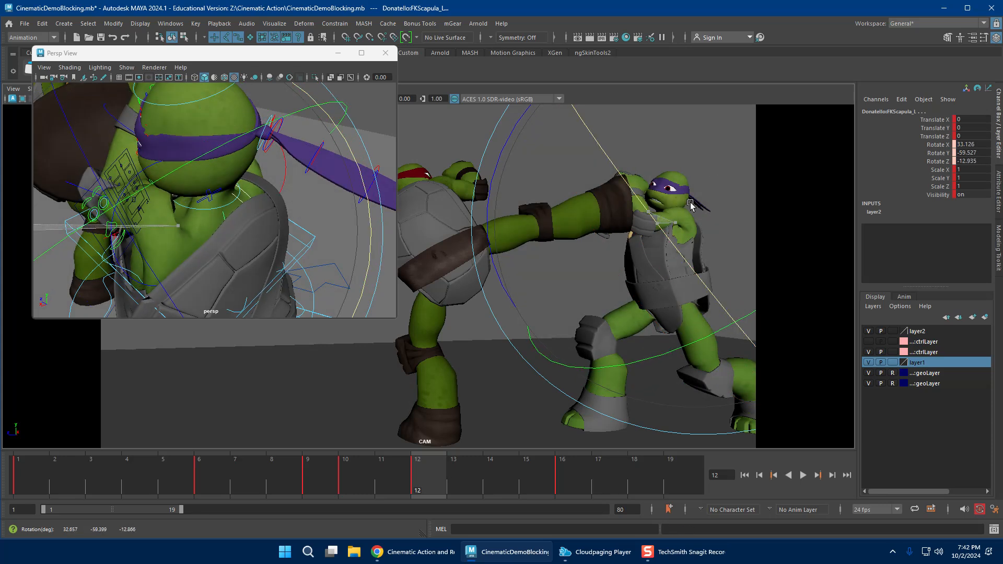
drag(638, 225, 576, 290)
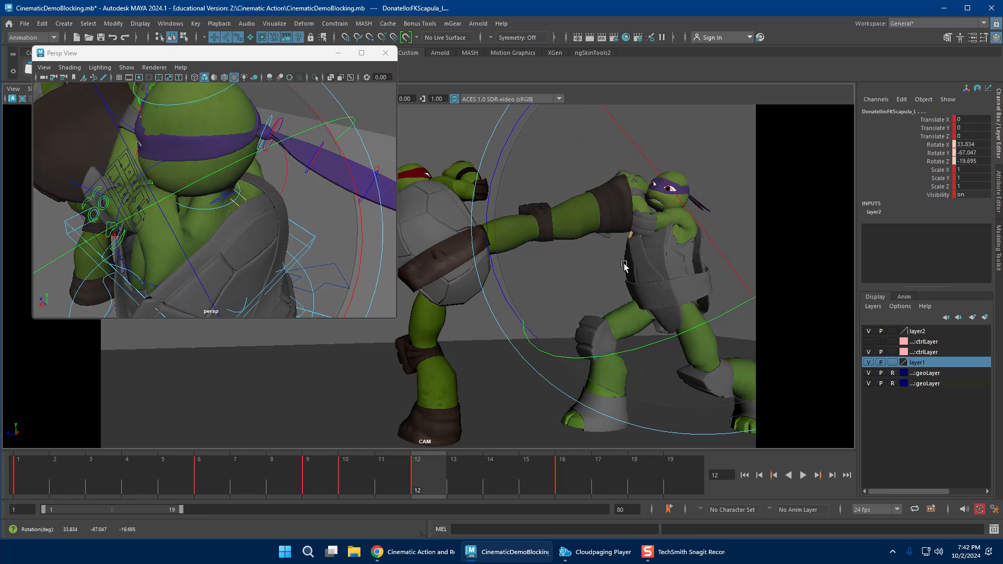
key(w)
alt+drag(283, 172, 277, 210)
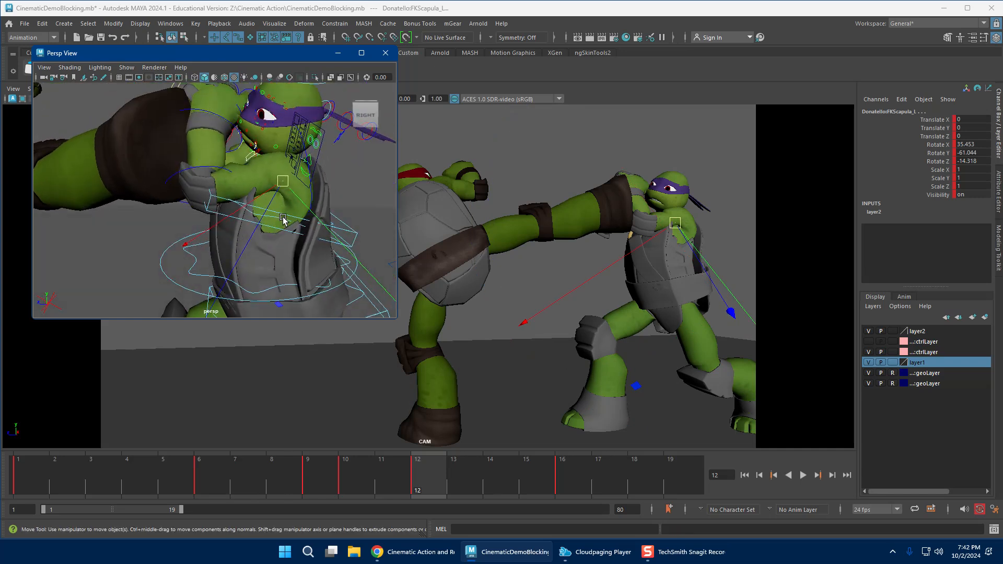
Rotate Donatello's Spine3 control at frame 14 to about -5.5, -3.7, -19.7 and Spine2 to 9.358, 0.149, -24.977.
drag(336, 481, 501, 469)
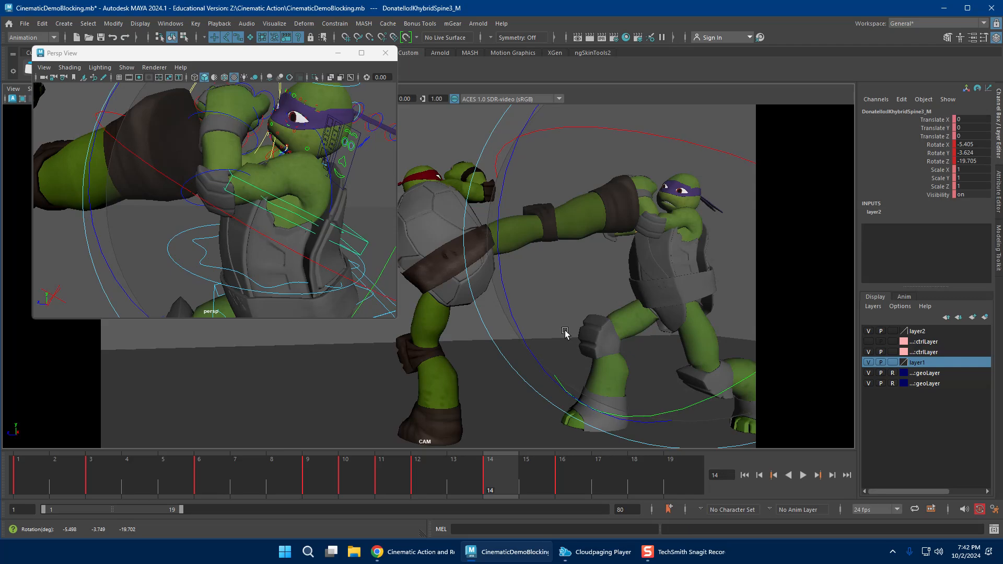
click(269, 283)
middle_drag(621, 317, 609, 306)
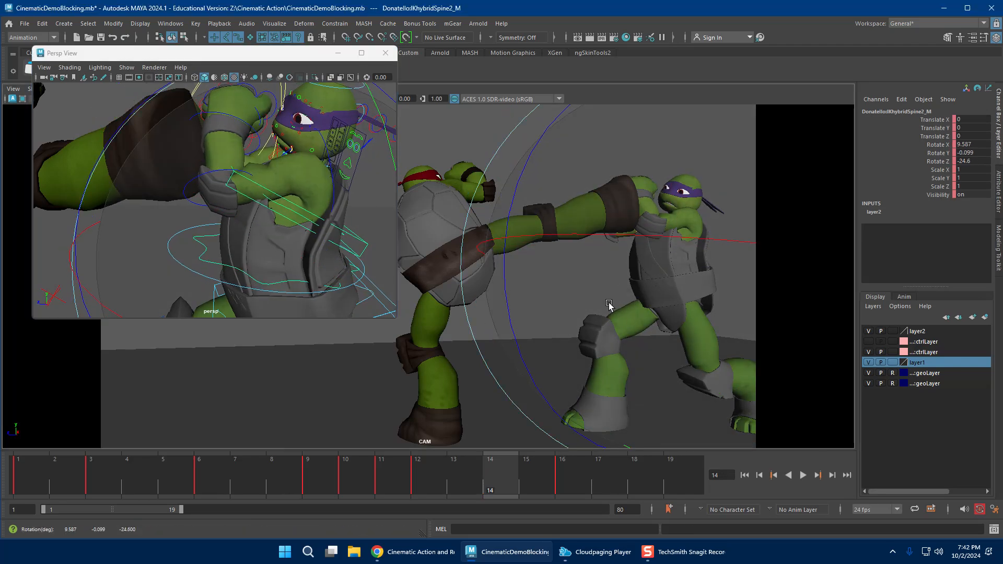
Play back and scrub frames 1–19, then save the scene under its existing file name.
key(alt+v)
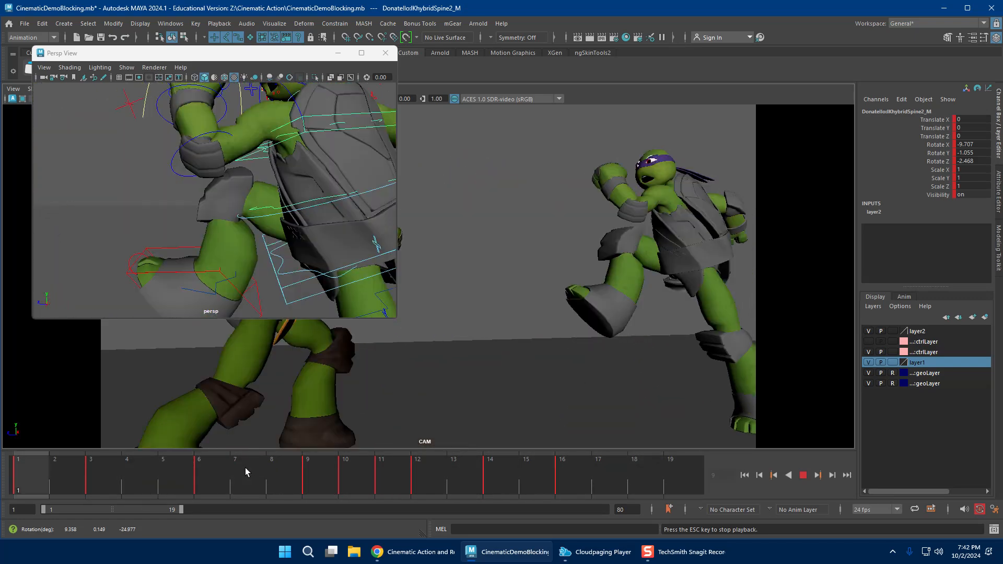
key(Escape)
key(alt+v)
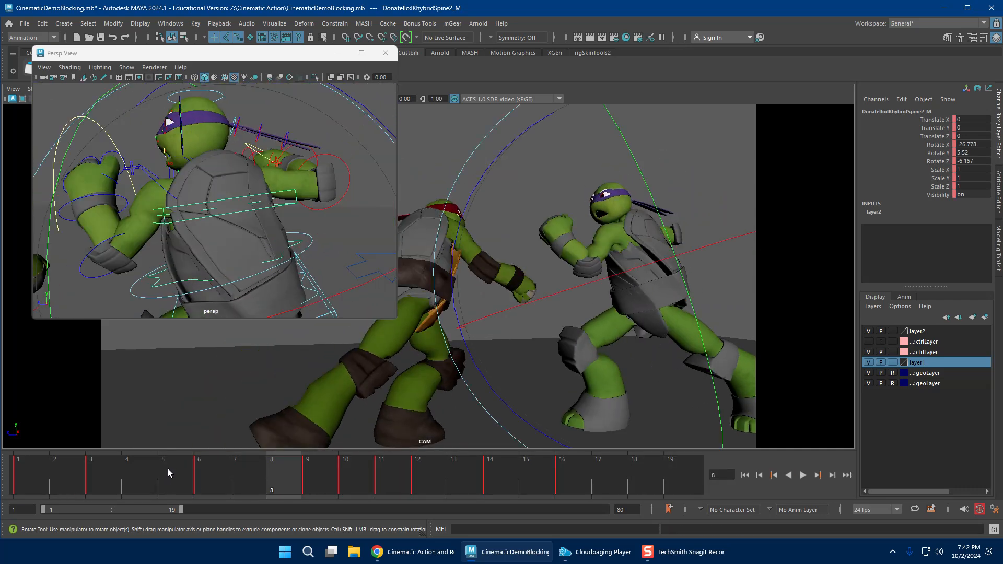
key(Escape)
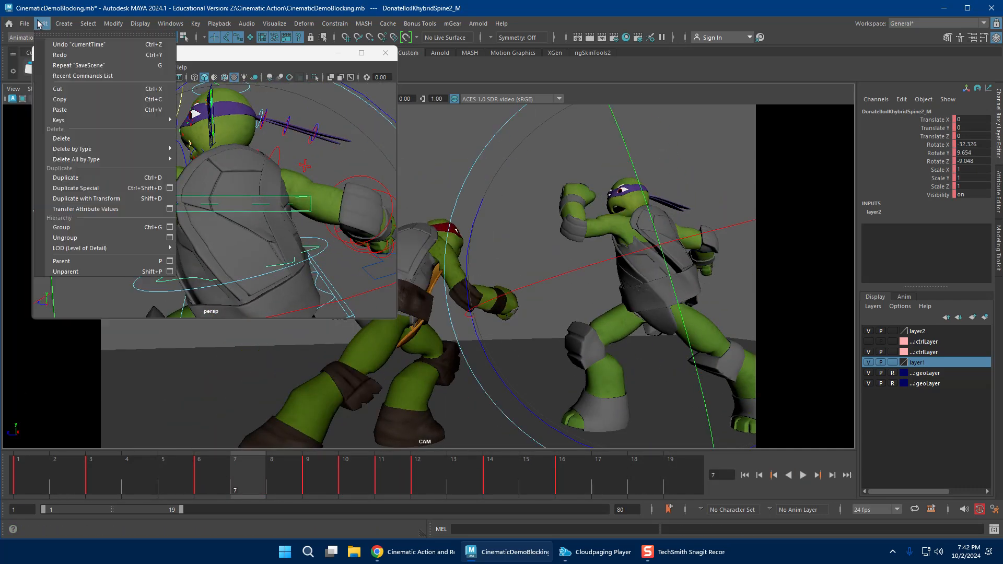
mouse_move(28, 25)
click(36, 67)
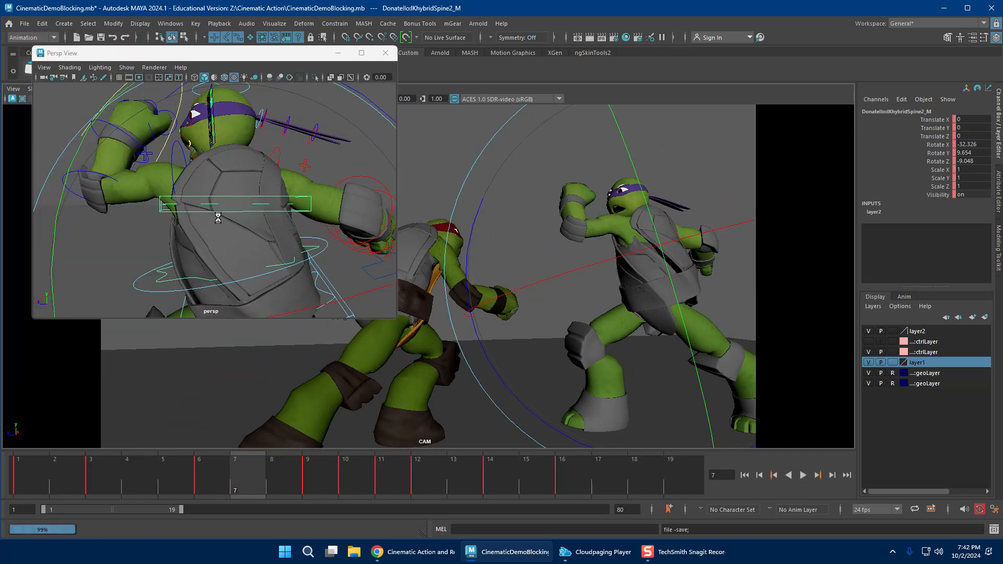
Replay frames 1–19 to examine Donatello's punch follow-through and his reaction to Raphael's kick.
click(191, 477)
key(alt+v)
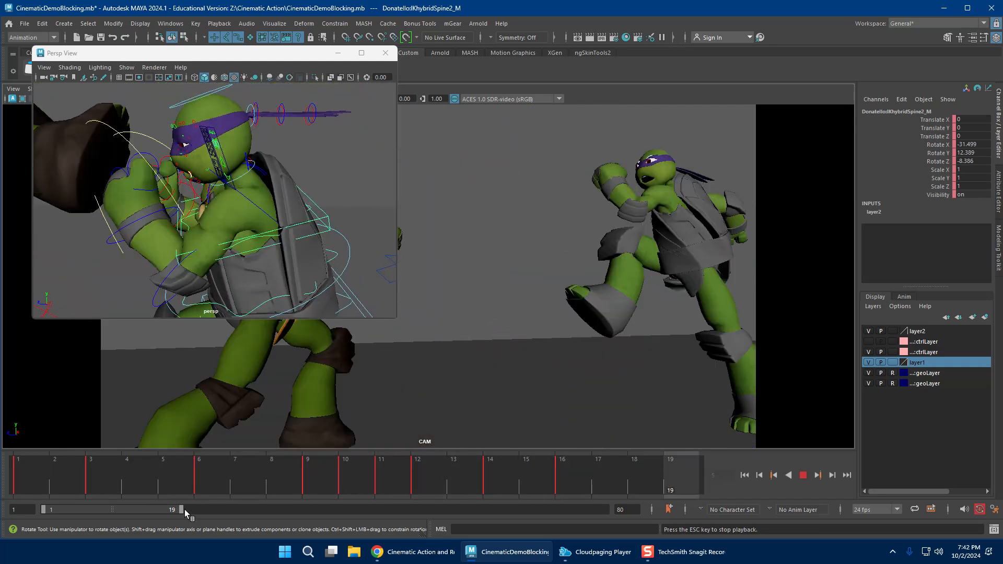
key(Escape)
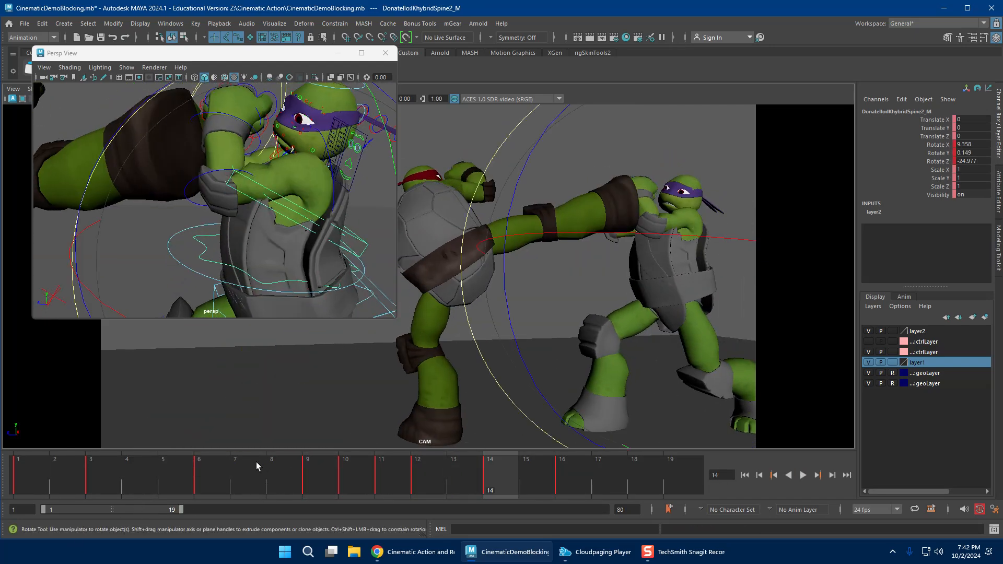
key(alt+v)
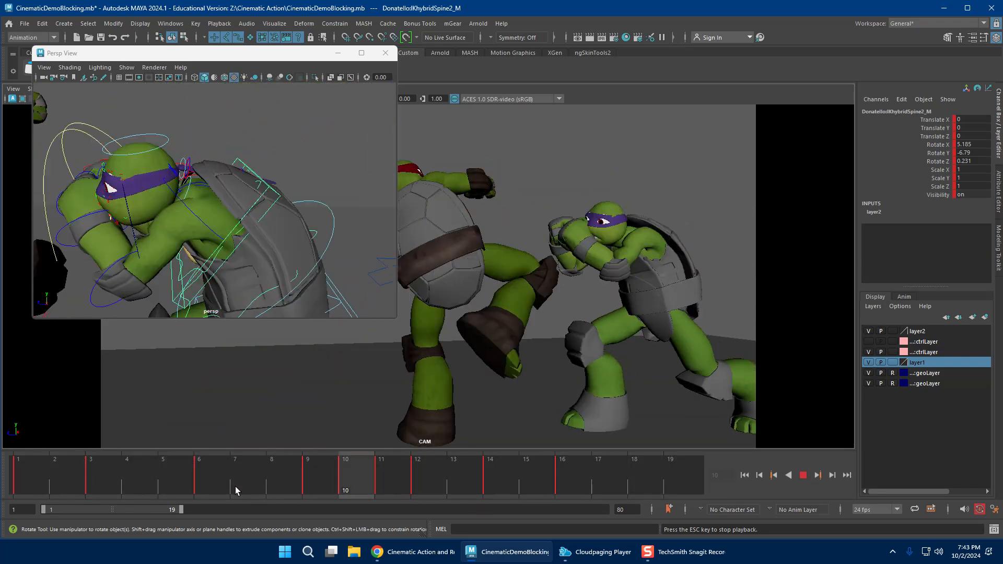
key(Escape)
Select Donatello's left leg IK control and play back and scrub frames 1–19 to examine his planted back foot.
scroll(138, 235, down, 5)
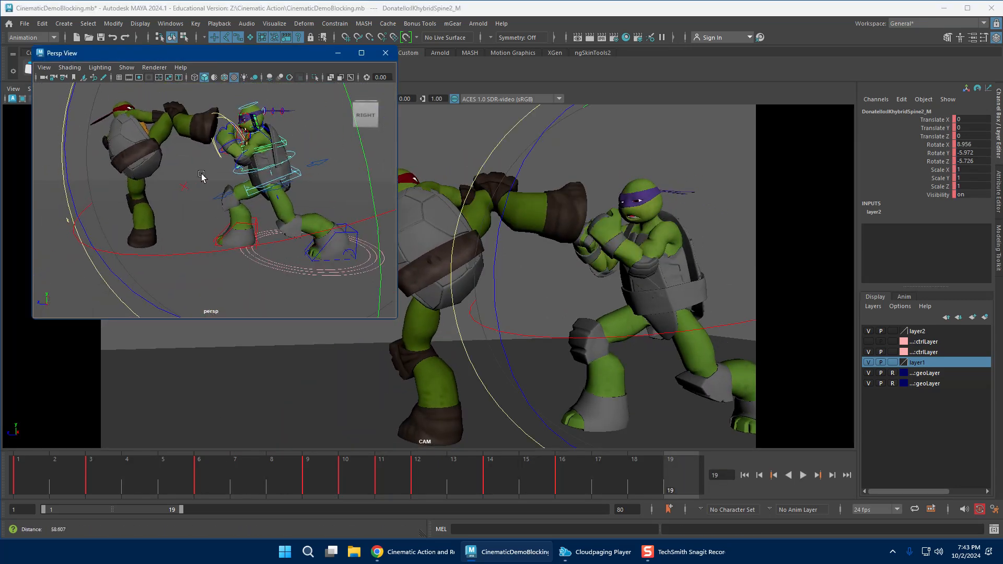
click(366, 240)
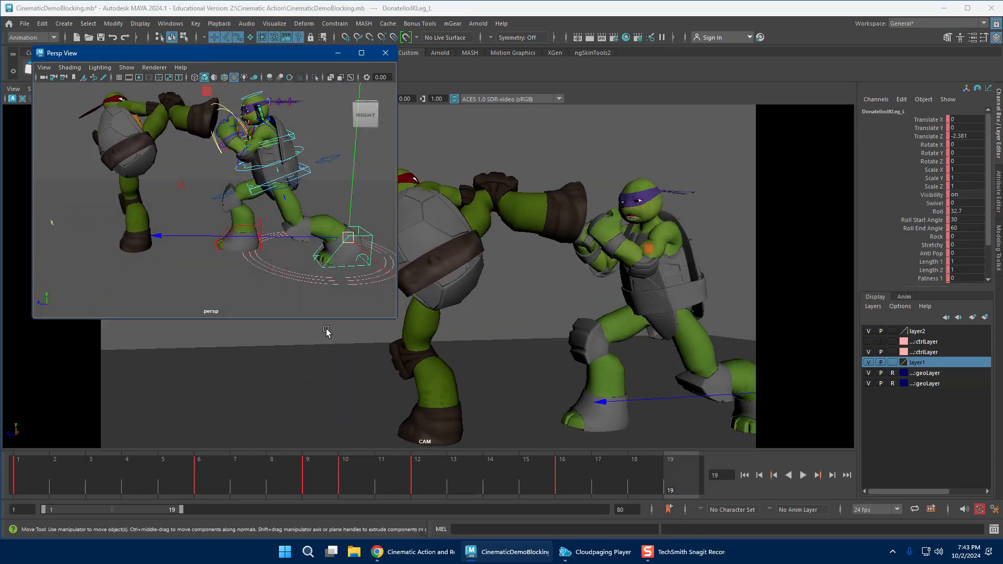
key(alt+v)
drag(125, 447, 144, 448)
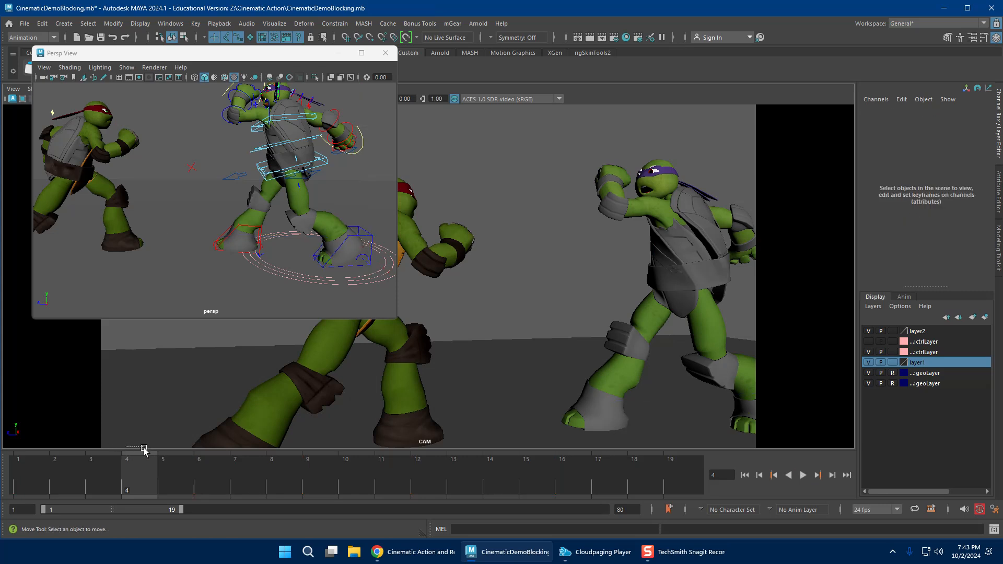
click(359, 238)
key(alt+v)
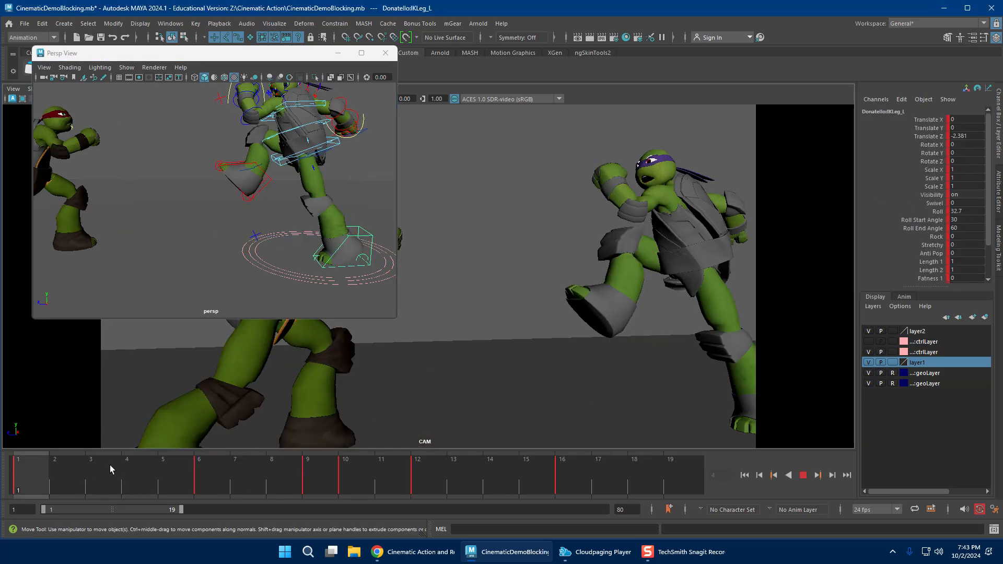
mouse_move(102, 460)
mouse_down()
mouse_move(318, 467)
mouse_move(234, 473)
mouse_up()
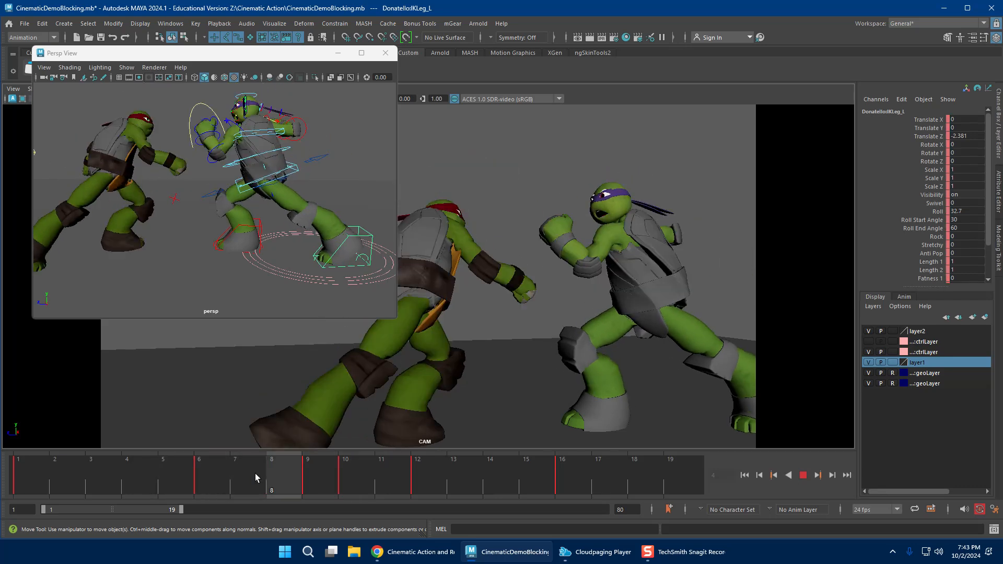
key(alt+v)
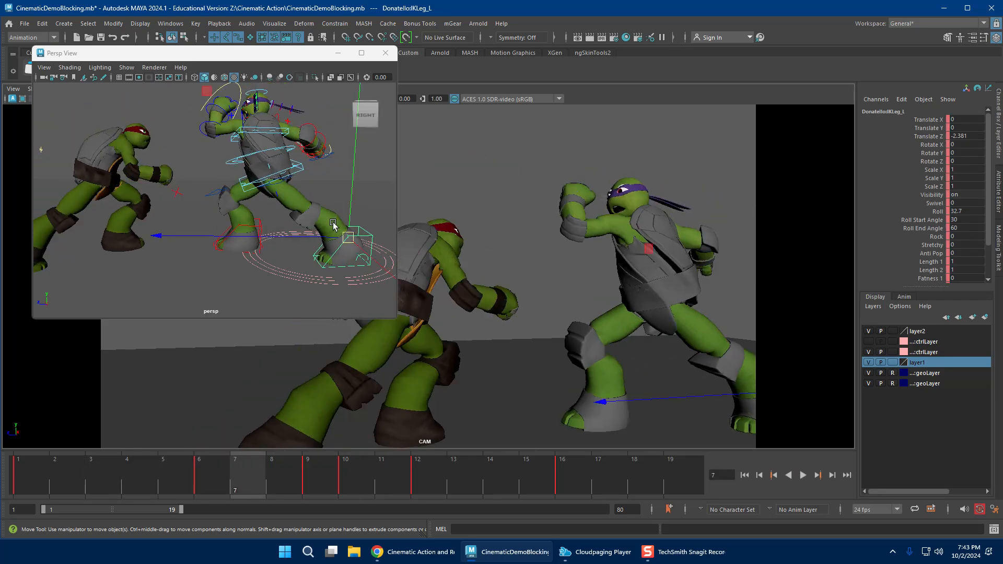
key(alt+v)
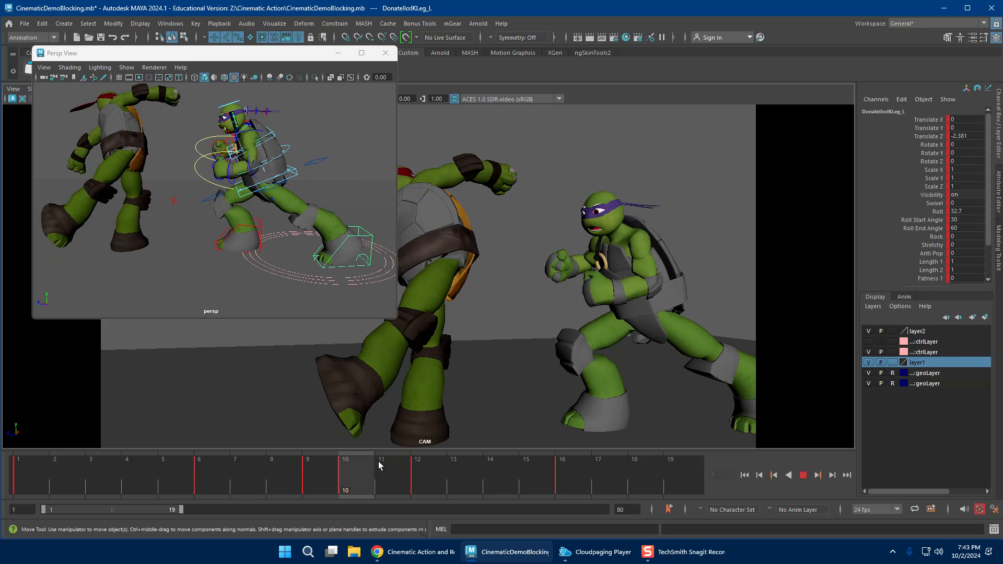
Set the Roll of Donatello's left leg IK control to 33 at frame 1 and replay the motion.
mouse_move(9, 479)
mouse_down()
mouse_move(225, 468)
mouse_move(1, 472)
mouse_up()
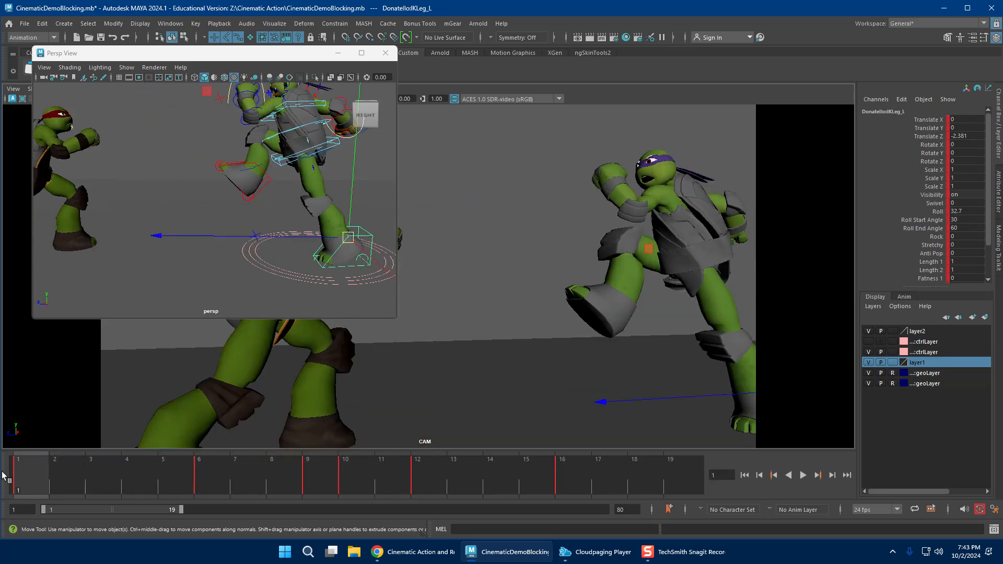
middle_drag(653, 263, 696, 263)
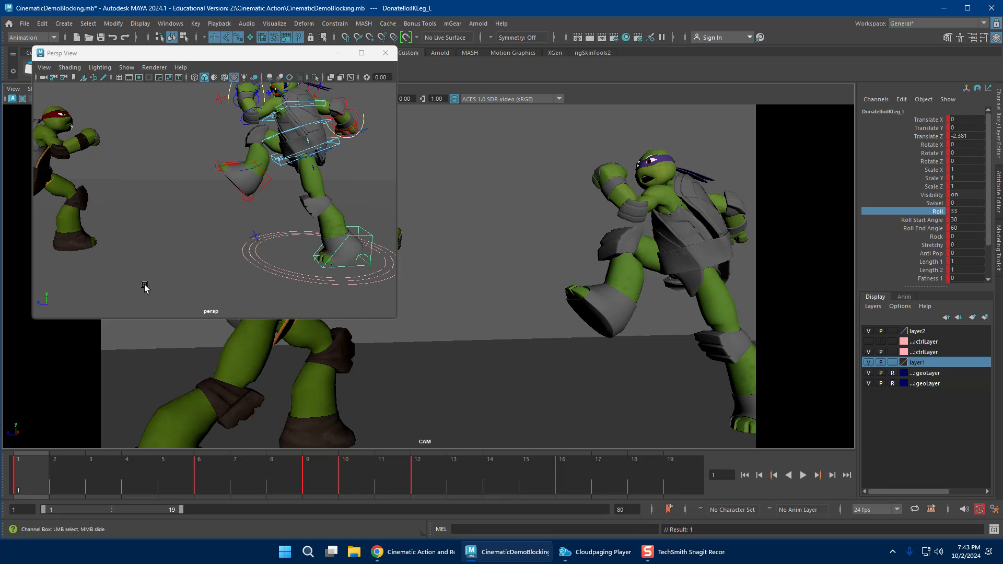
click(78, 469)
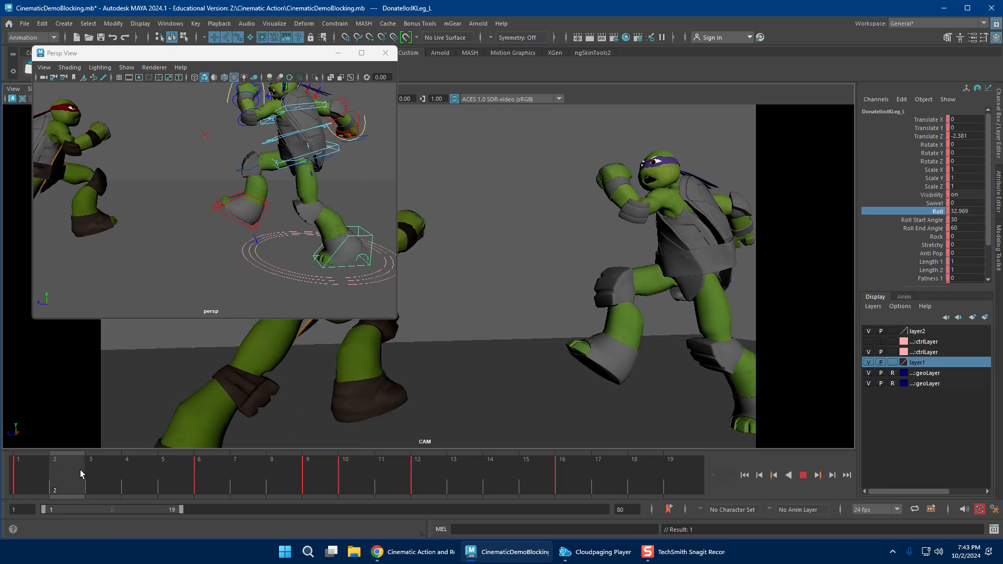
key(alt+v)
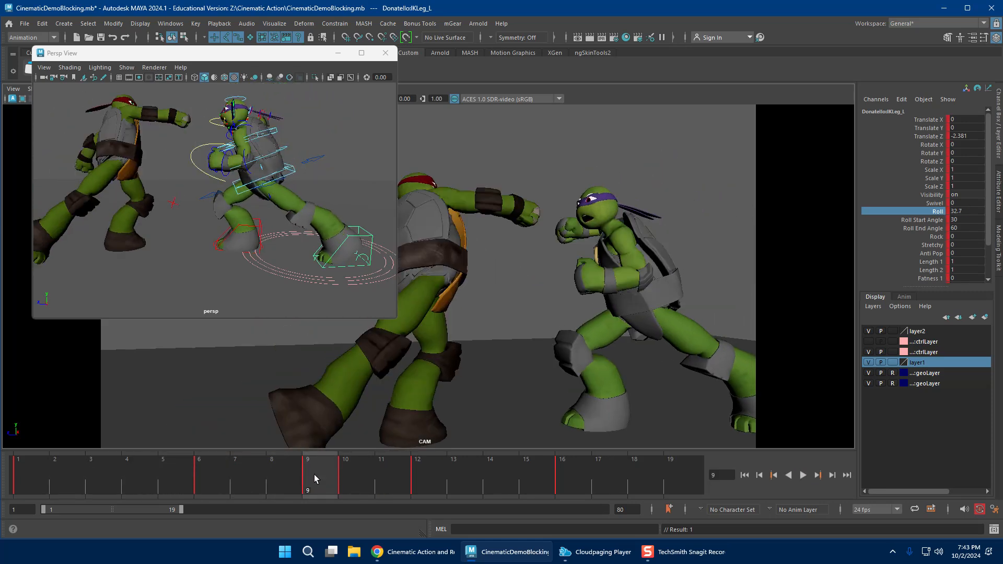
Move Donatello's left leg IK control to Translate Z -1.555 at frame 9 and carry that position onto the keys at frames 10 and 12.
key(w)
drag(200, 460, 316, 471)
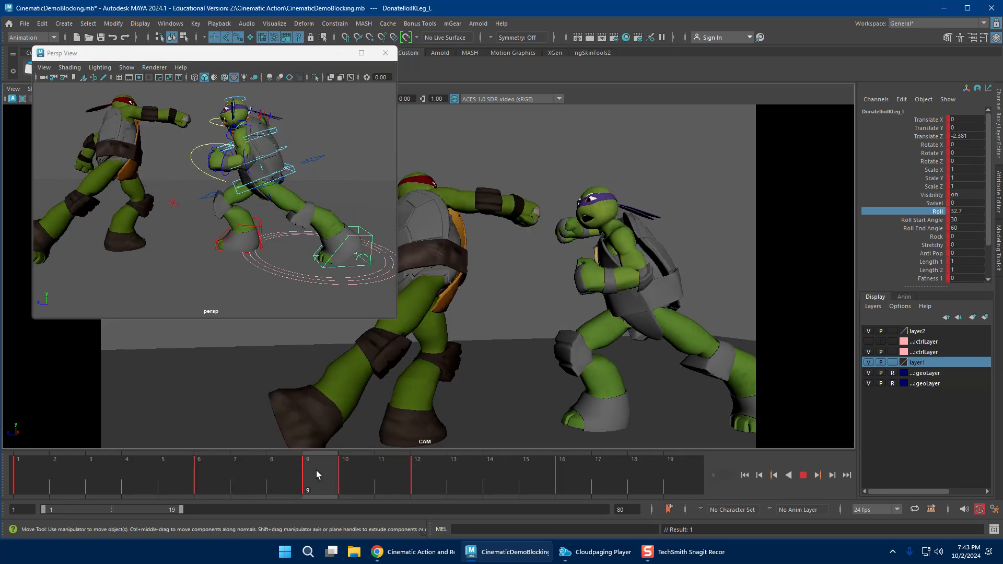
drag(314, 236, 313, 237)
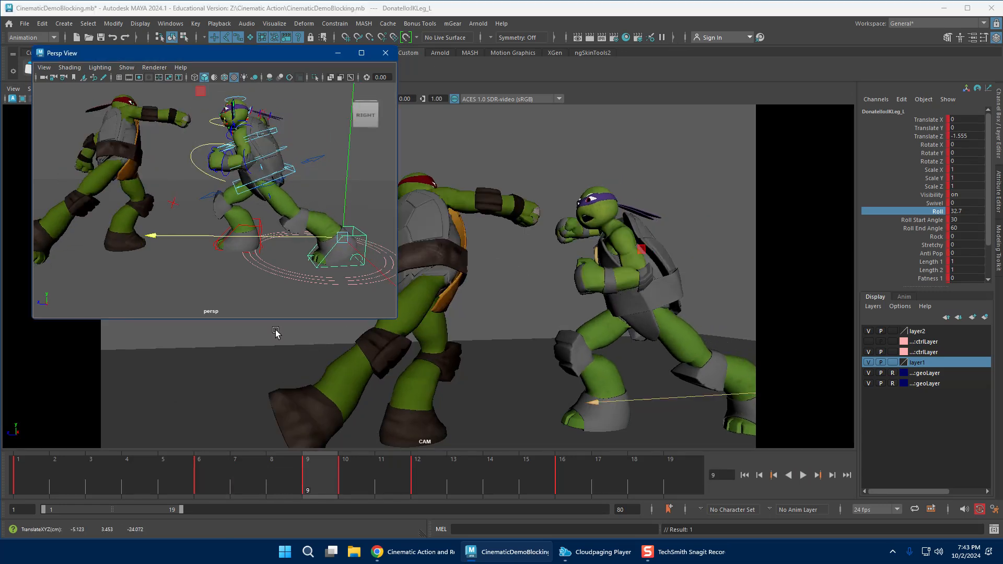
mouse_move(212, 479)
mouse_down()
mouse_move(319, 467)
mouse_move(202, 468)
mouse_up()
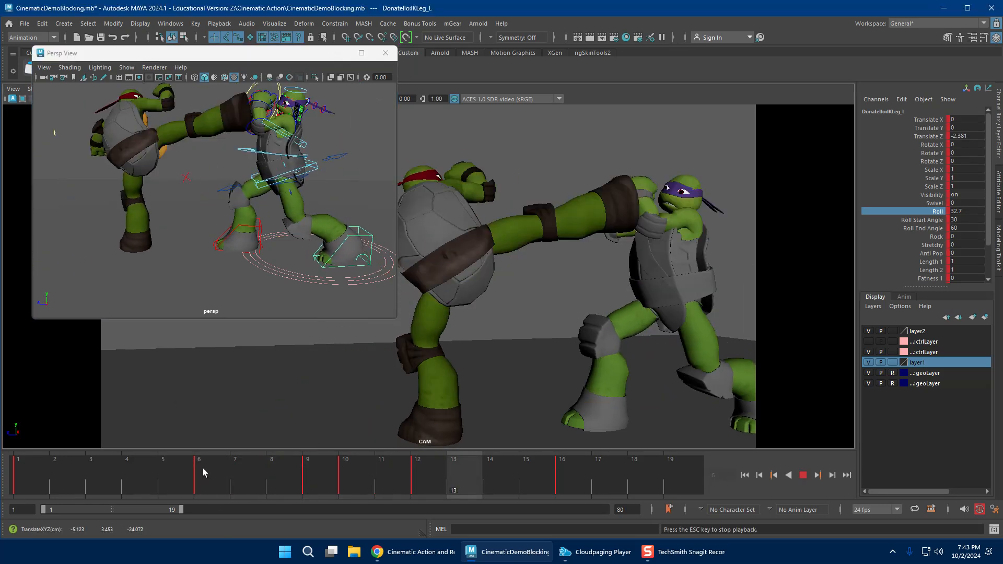
click(203, 468)
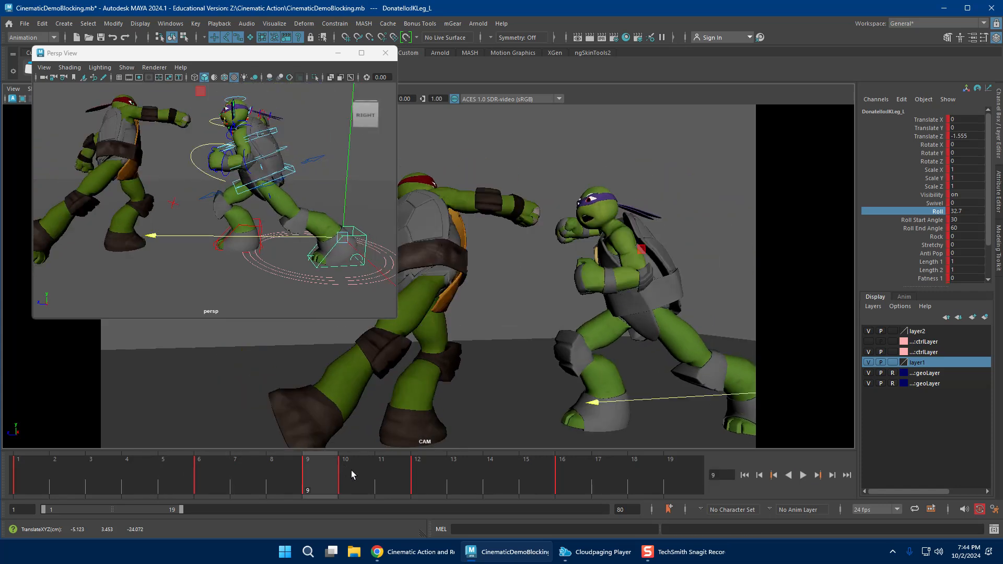
key(alt+v)
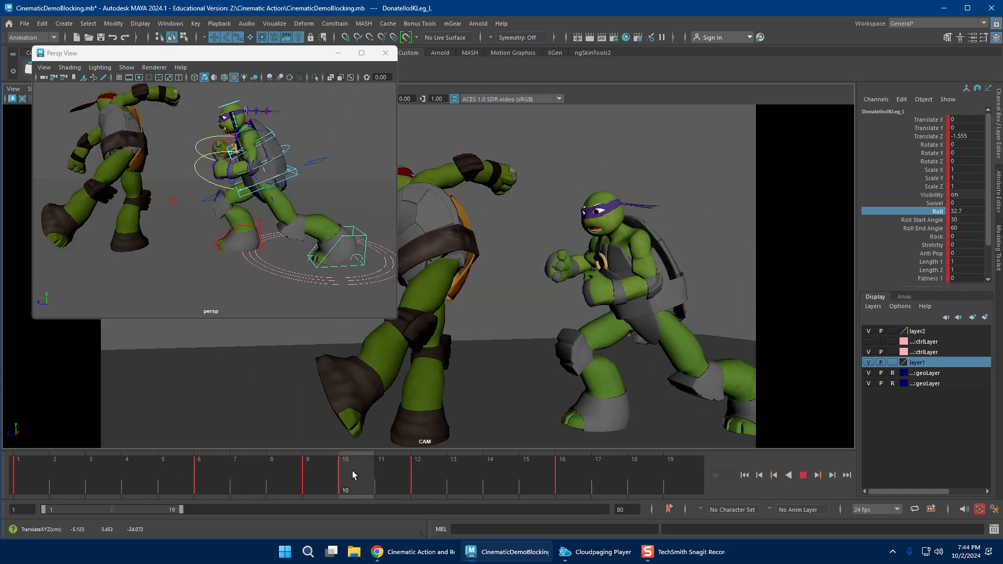
key(alt+v)
key(alt+v)
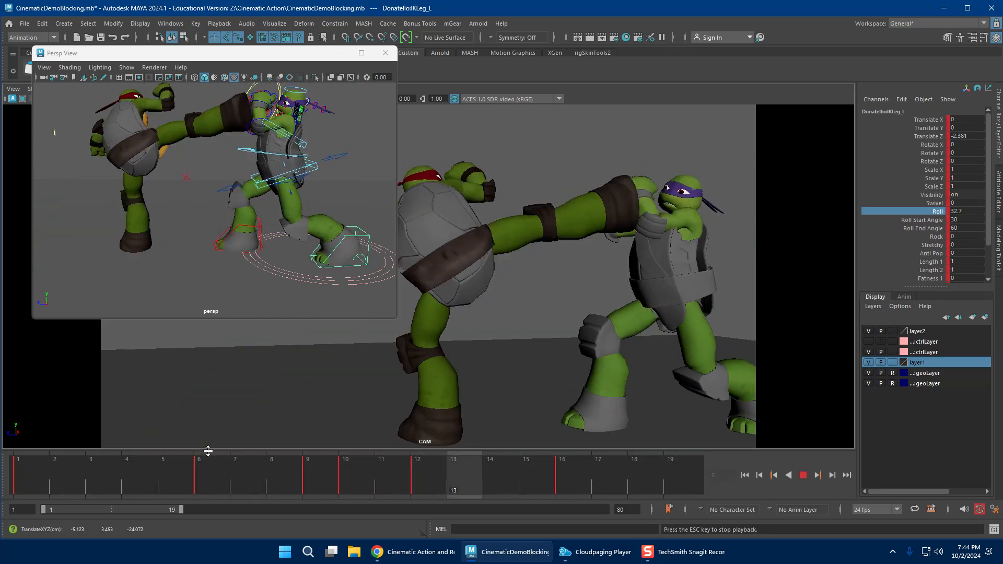
Play back and scrub through frames 10–16 to check the left foot's slide during the kick block.
key(alt+v)
drag(322, 456, 322, 451)
key(alt+v)
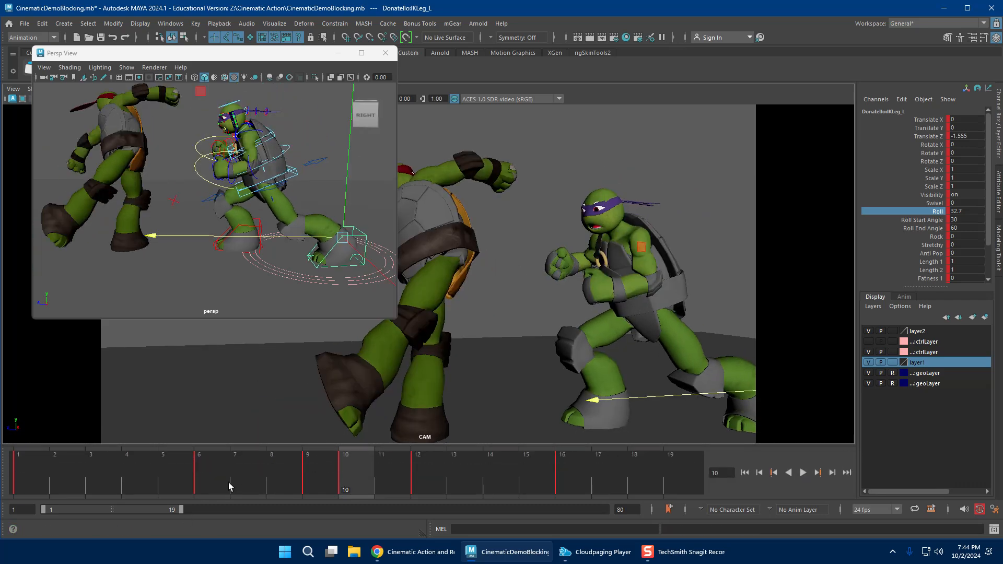
click(424, 466)
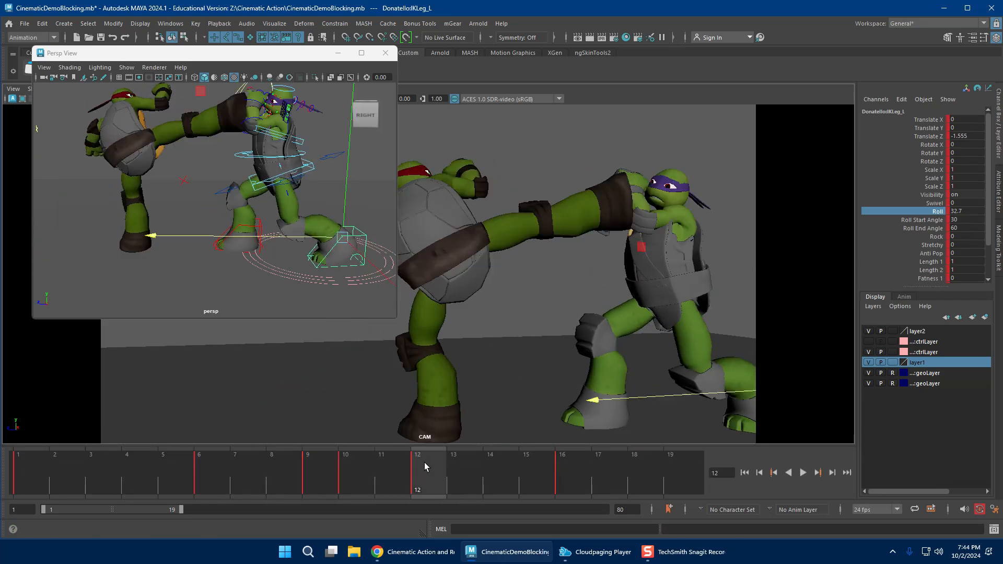
key(.)
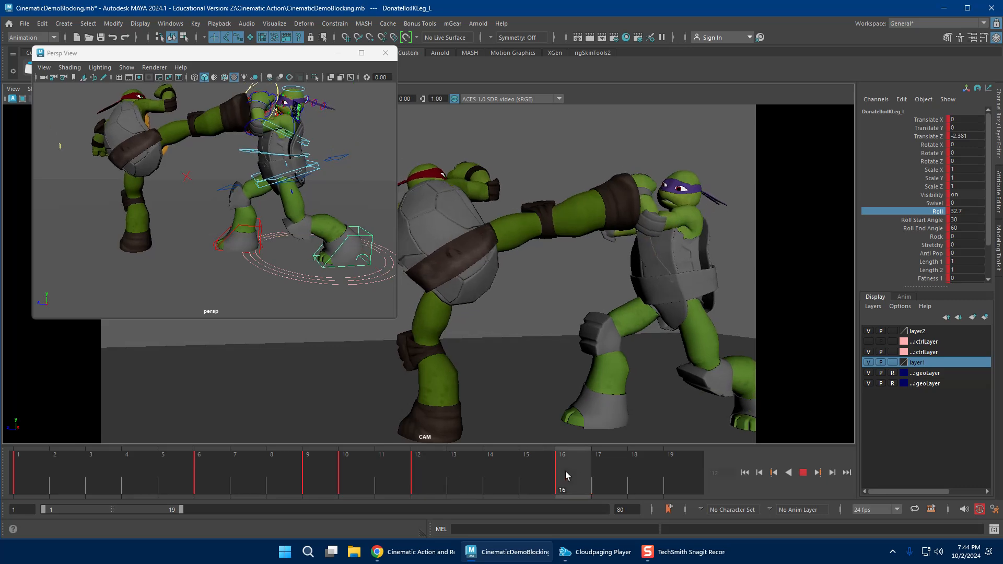
drag(430, 476, 563, 475)
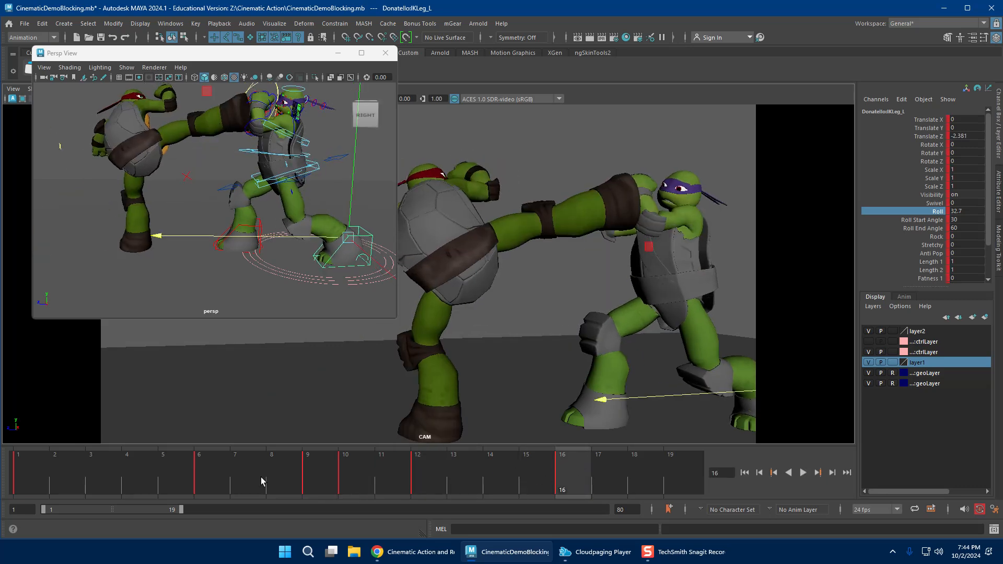
key(alt+v)
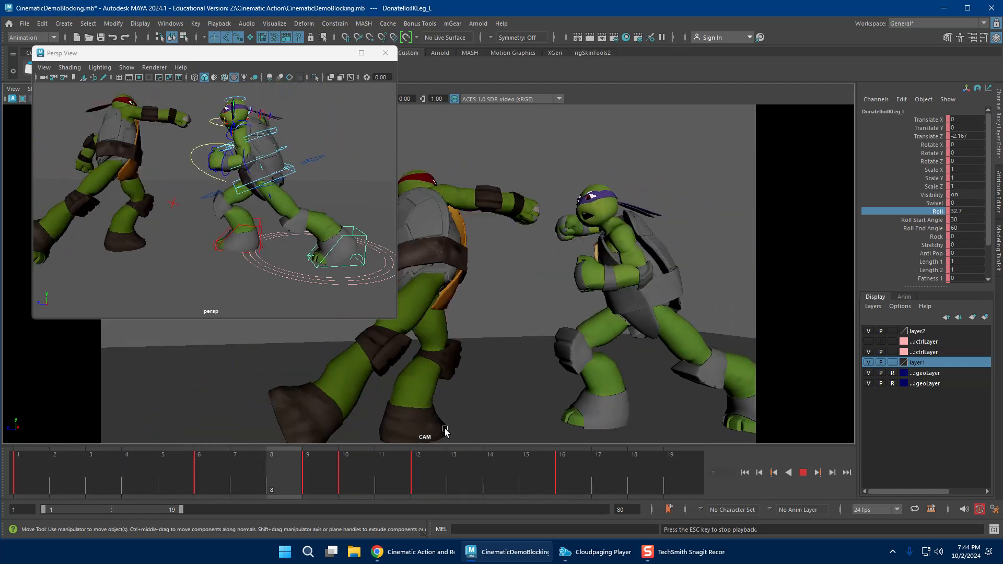
Rotate Donatello's left leg IK control about -0.7 degrees in Y at frame 10 and replay the punch.
click(212, 463)
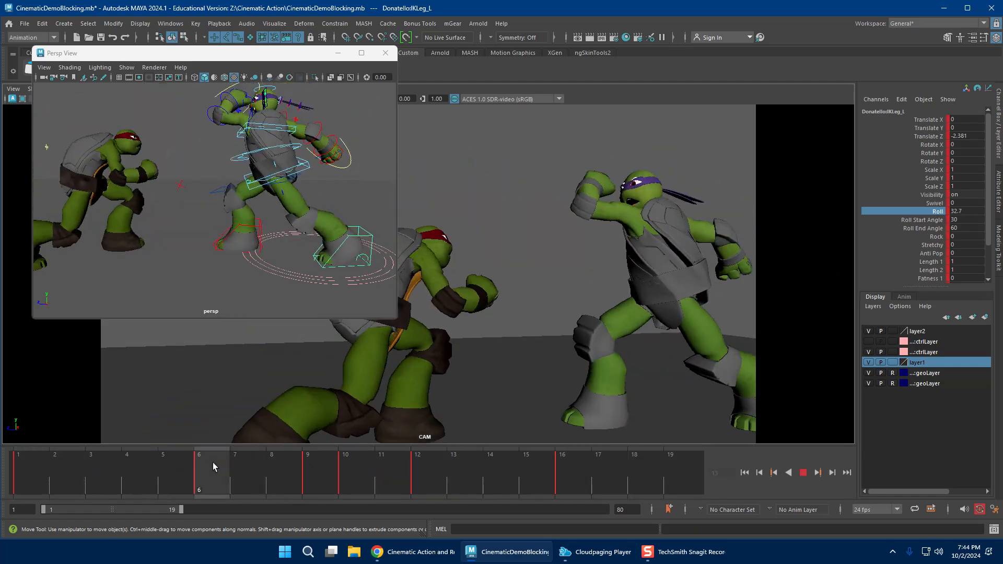
drag(212, 462, 352, 469)
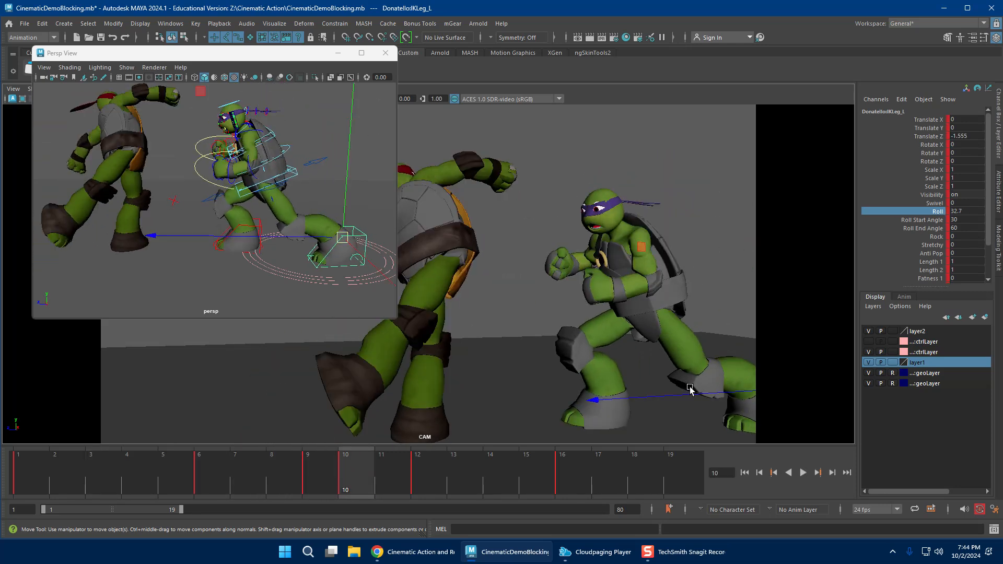
drag(689, 389, 689, 422)
key(e)
key(alt+v)
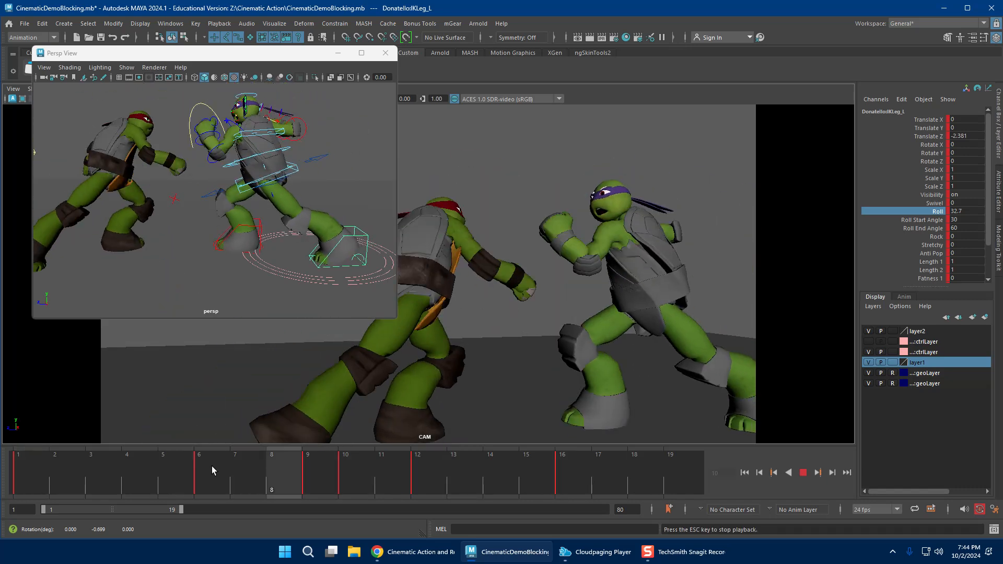
key(Escape)
key(alt+v)
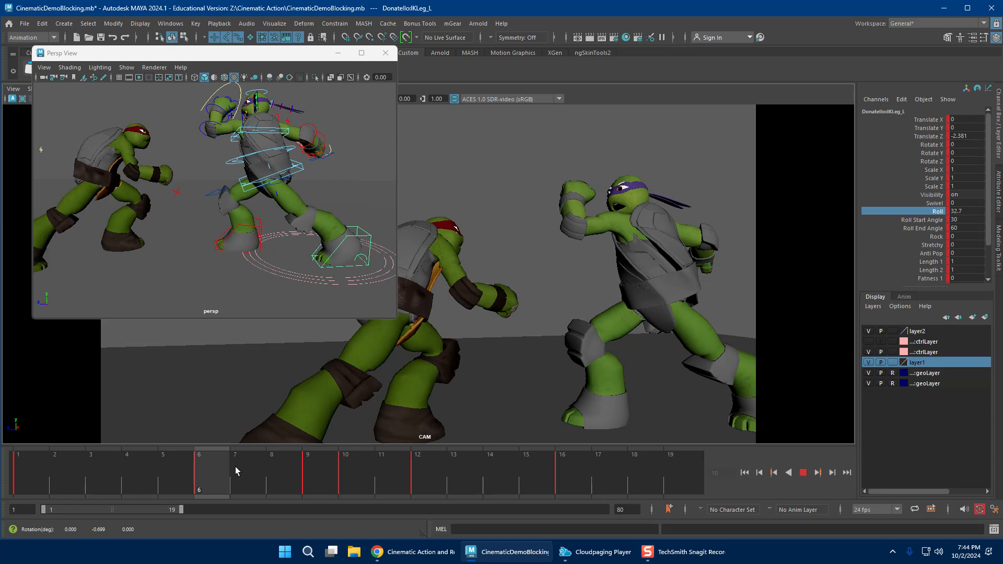
Scrub and replay from the punch to frame 16 to review how the left foot moves with the body.
click(318, 466)
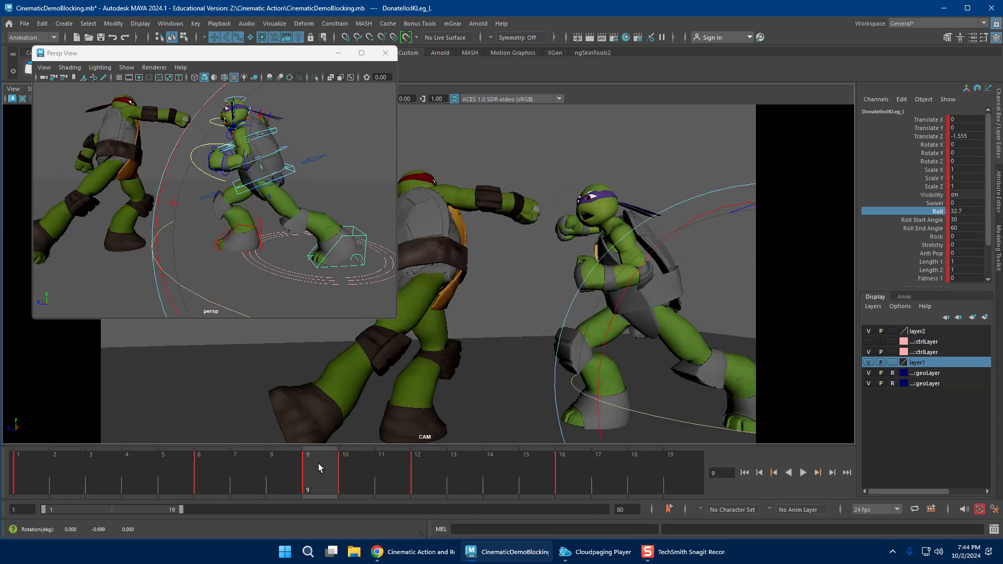
key(w)
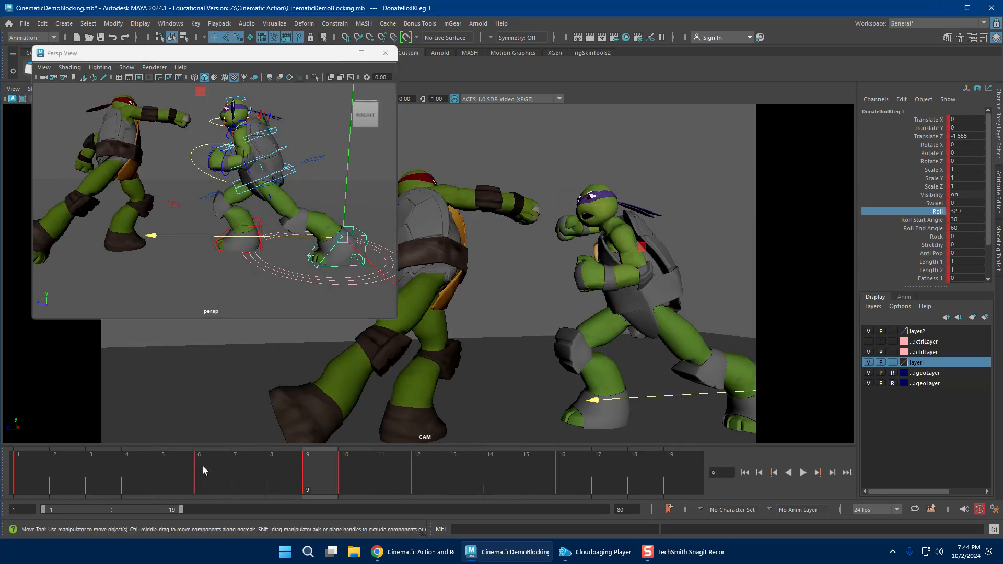
click(229, 488)
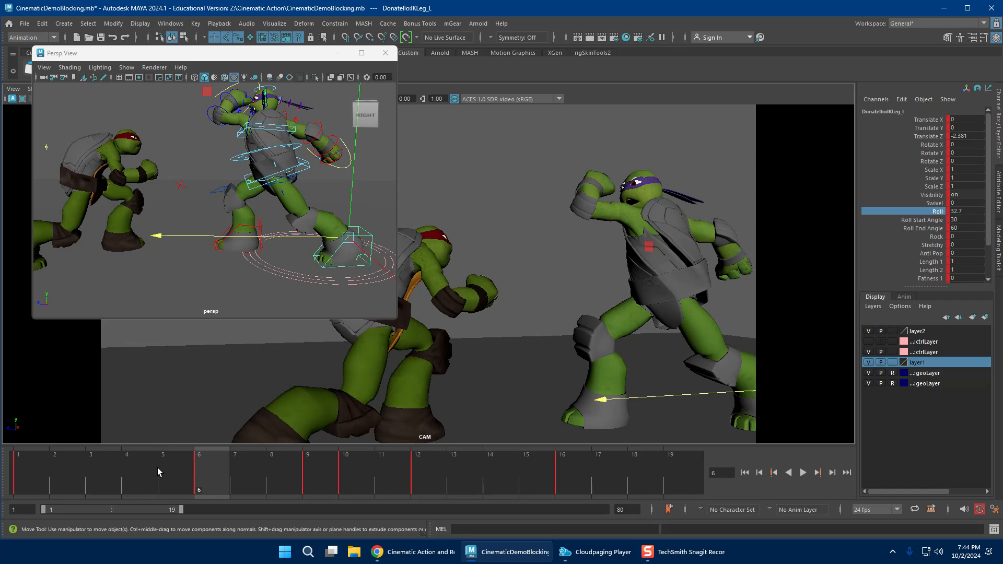
key(alt+v)
drag(120, 462, 568, 462)
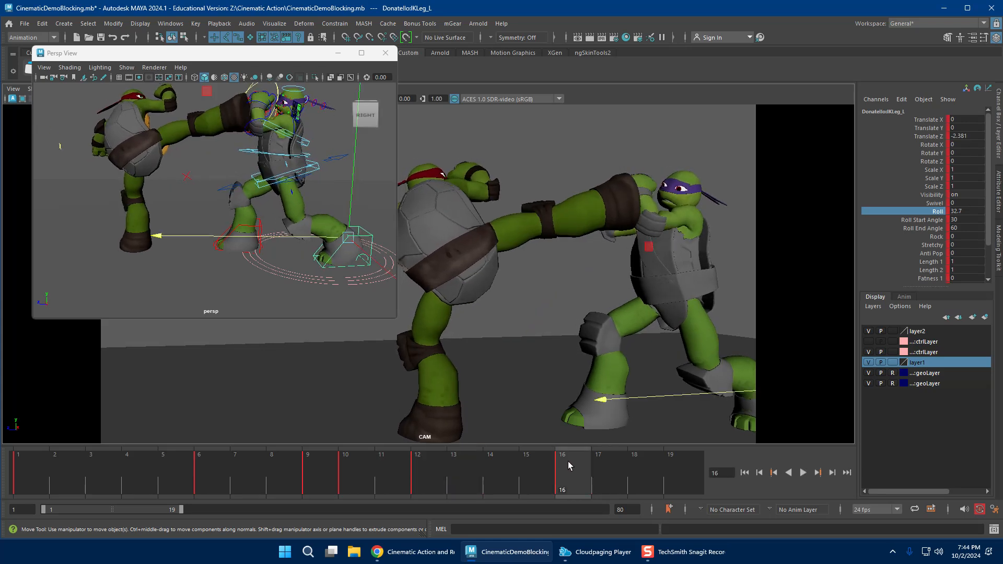
key(alt+v)
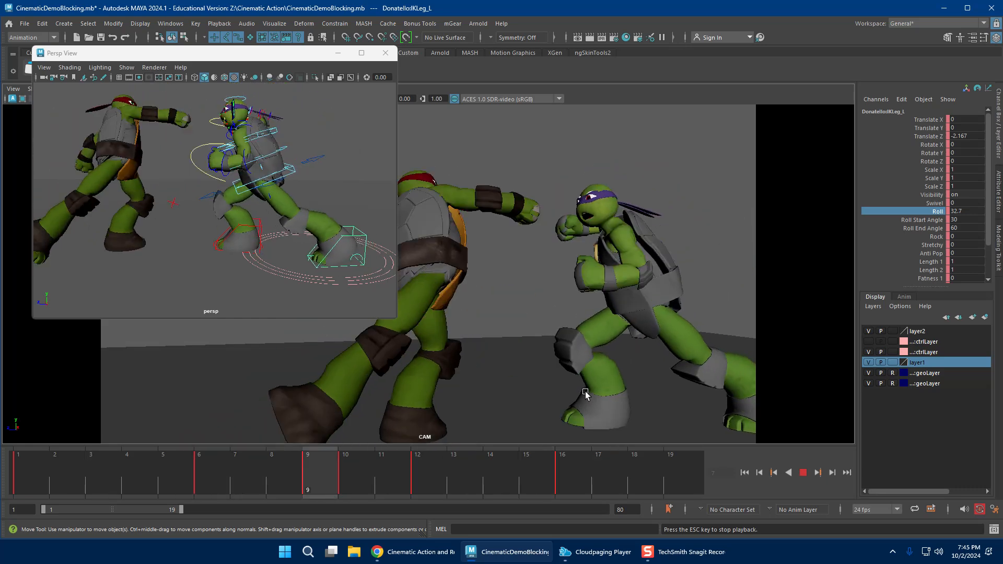
key(Escape)
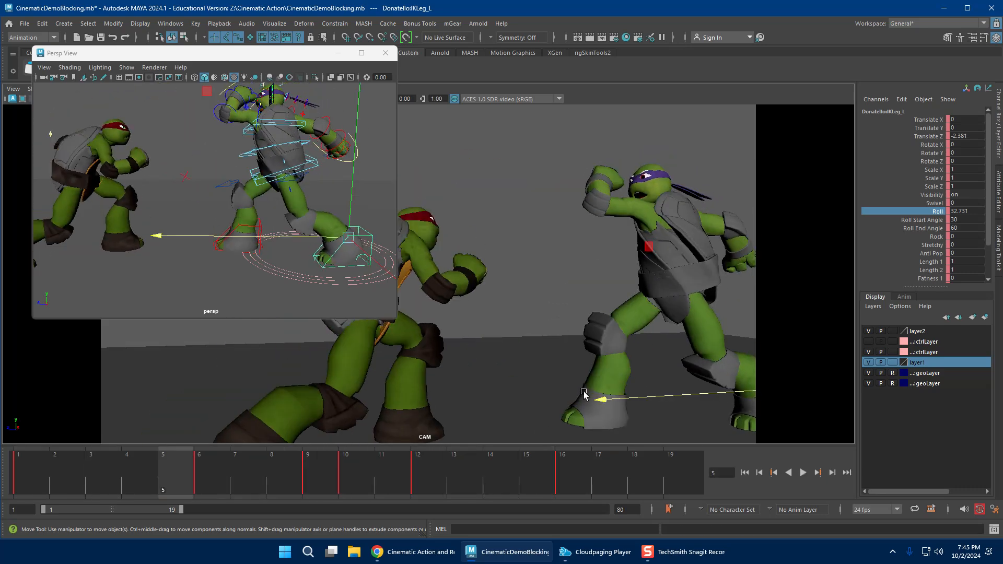
Shift the playback range to frames 5–23 and play the motion, stopping at frame 15.
key(alt+v)
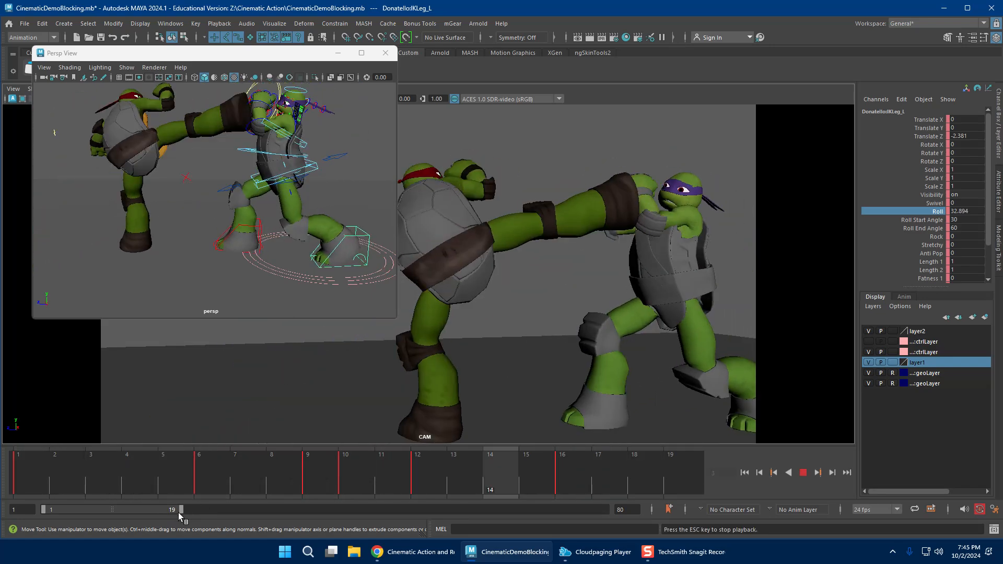
drag(177, 513, 204, 513)
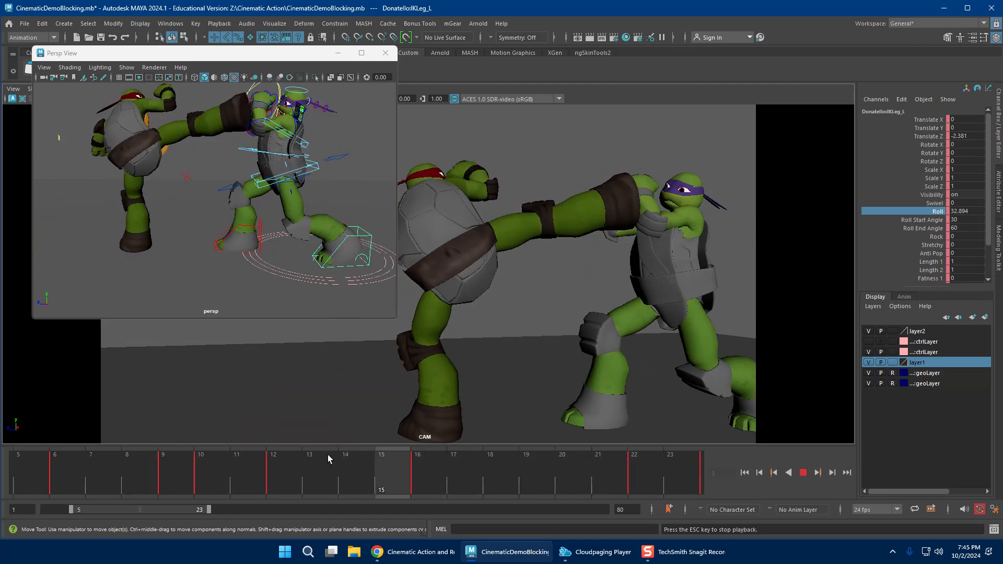
key(Escape)
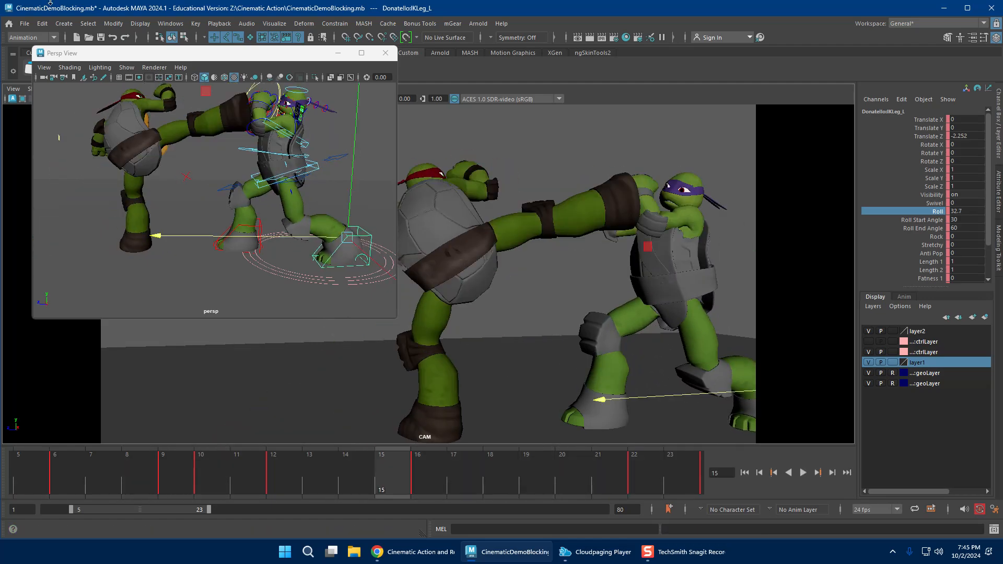
Save the fight blocking scene under its current file name, CinematicDemoBlocking.mb.
click(24, 23)
click(52, 64)
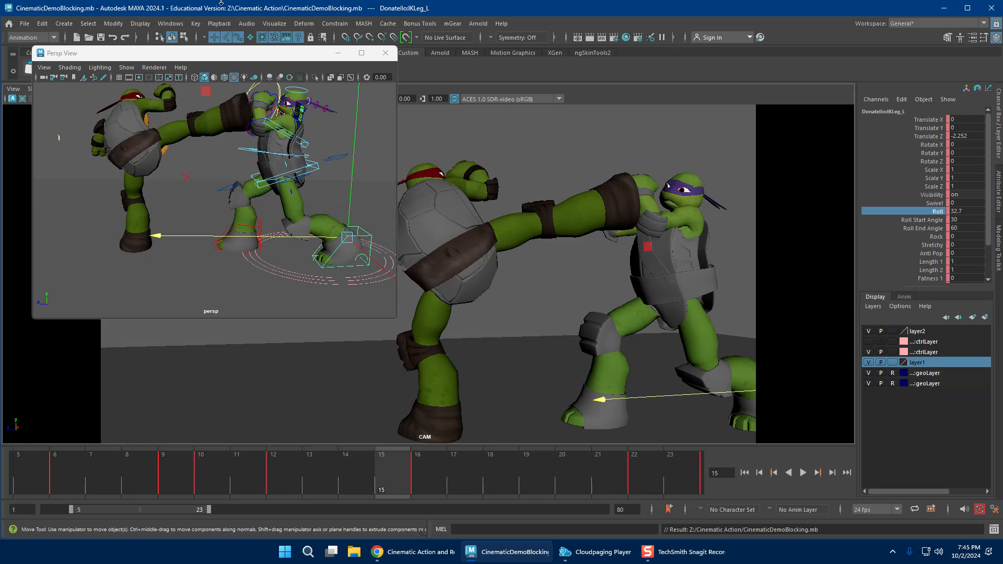
Play and scrub repeatedly through frames 5–23 to review the punch, kick block and Donatello's back-foot slide, stopping at frame 18.
click(117, 460)
key(alt+v)
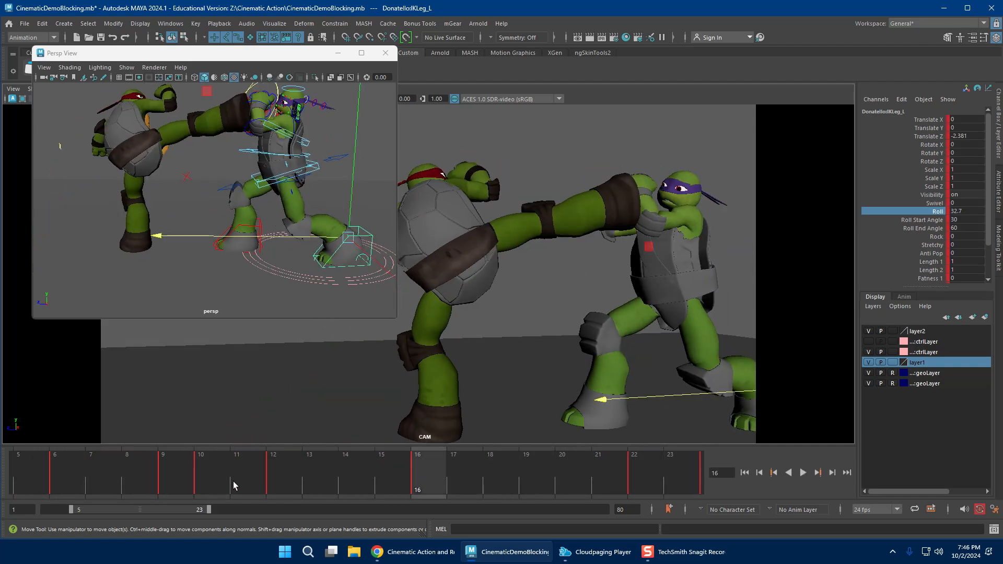
drag(140, 481, 107, 478)
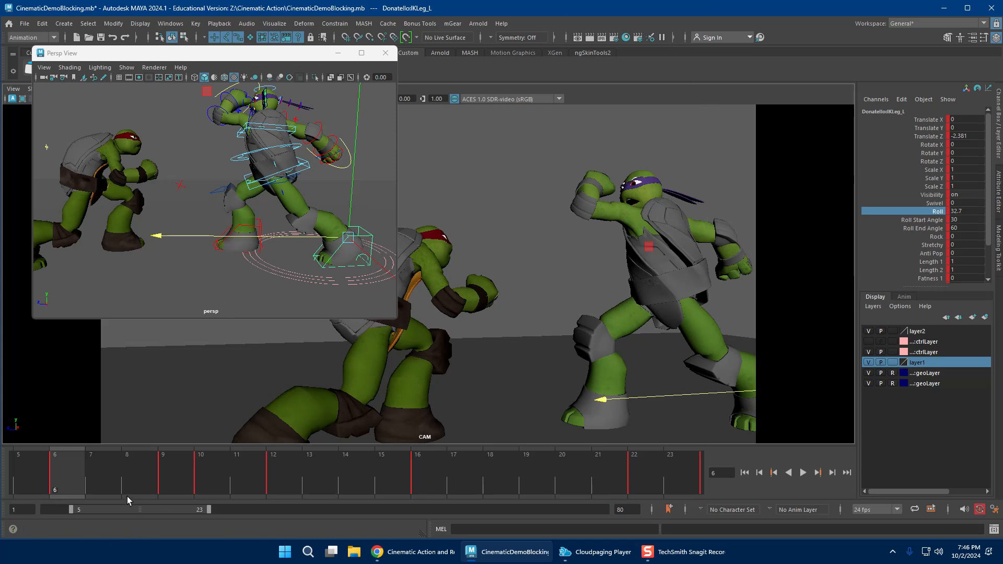
click(437, 463)
click(46, 462)
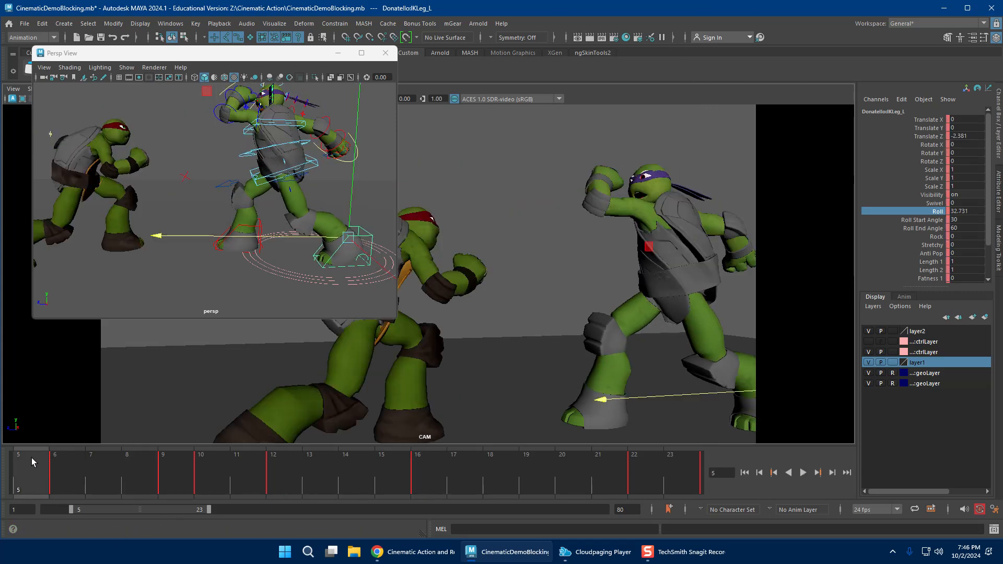
key(alt+v)
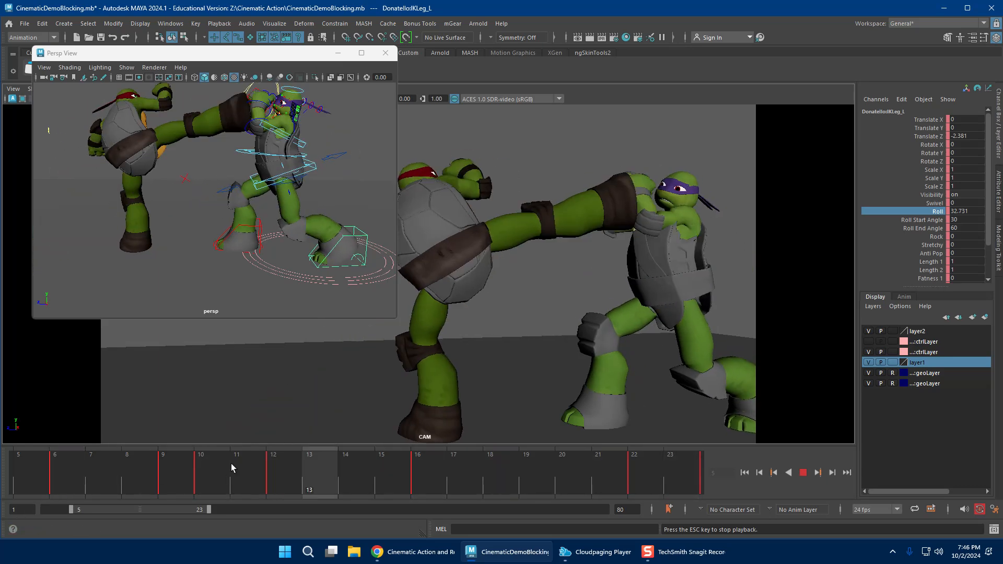
key(Escape)
click(360, 479)
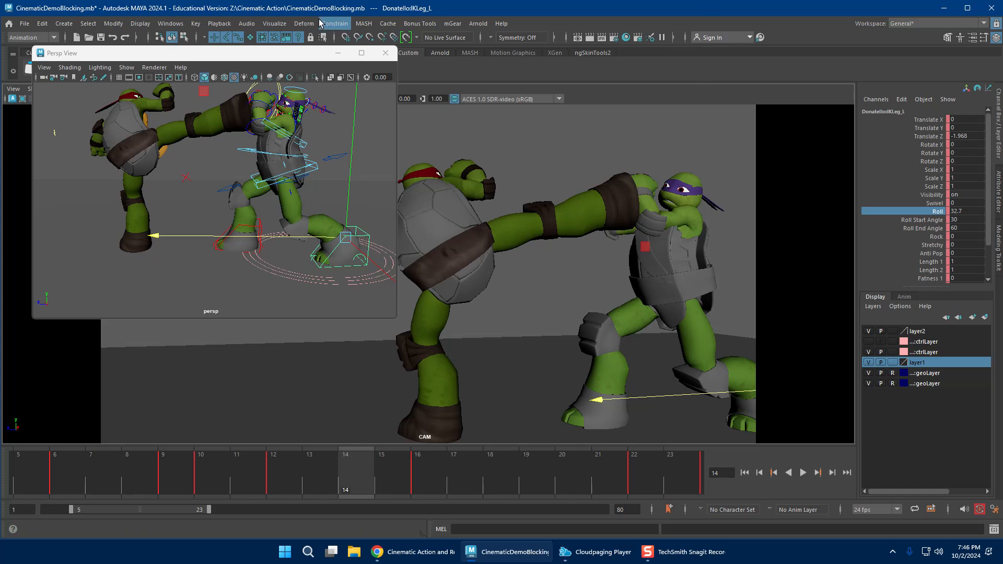
click(25, 459)
key(alt+v)
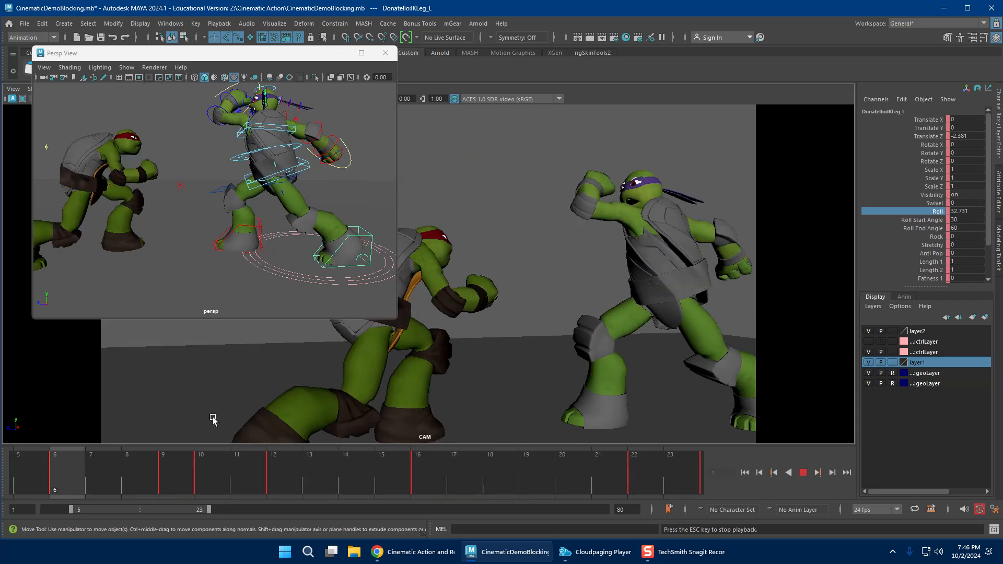
key(alt+v)
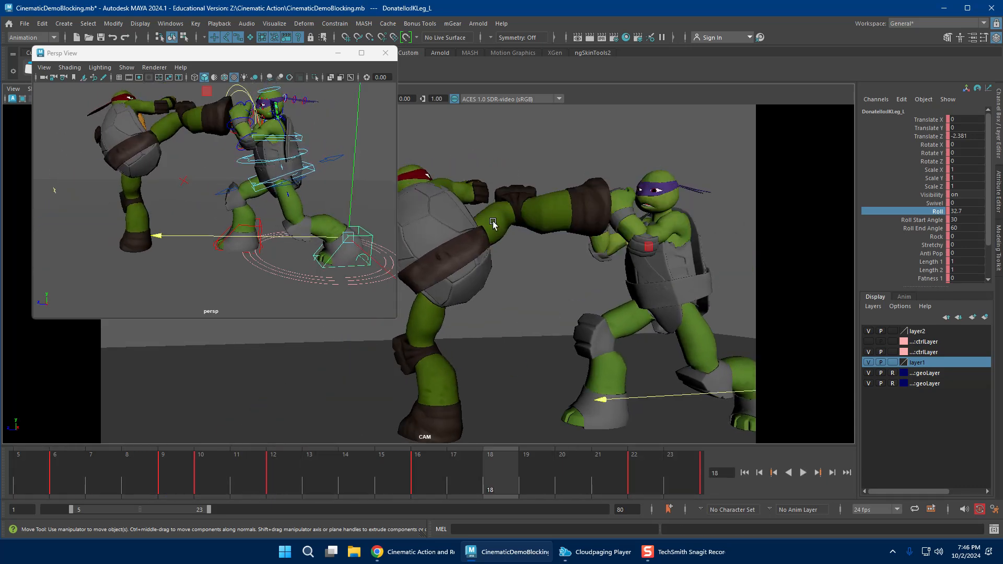
Save the CinematicDemoBlocking.mb scene again after the playback review.
click(24, 23)
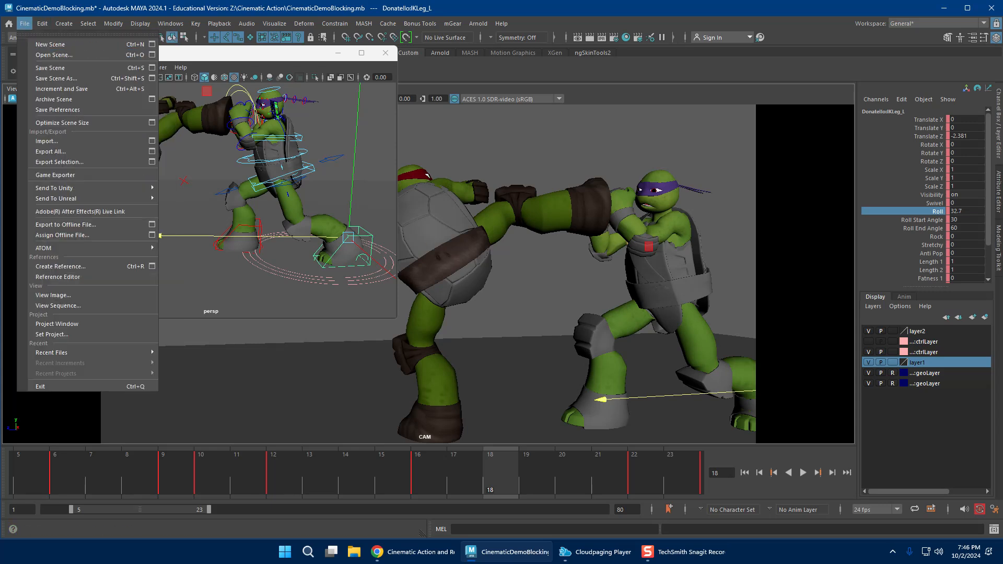
click(24, 25)
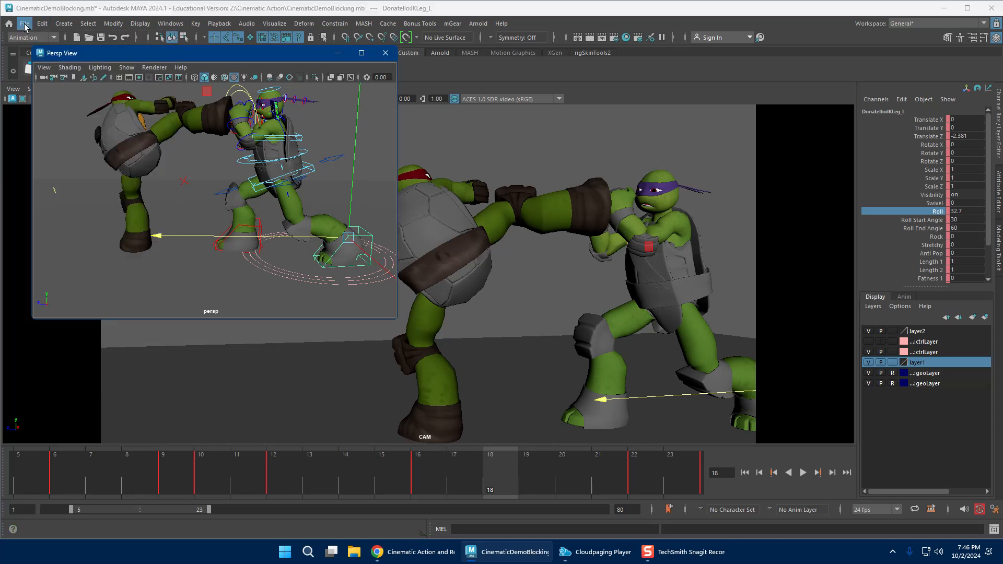
click(25, 25)
click(52, 60)
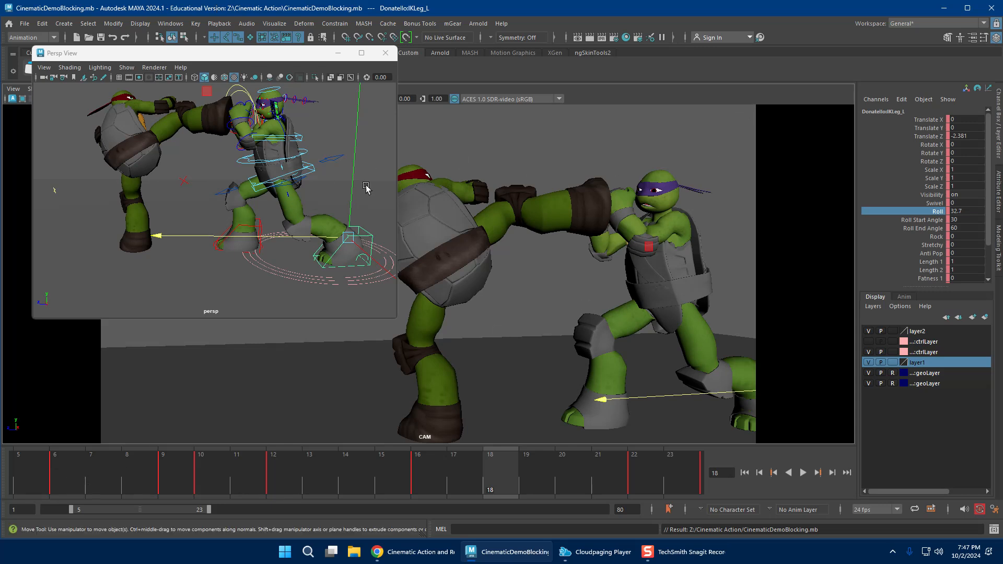
Reposition the floating Persp View window so it uncovers the shelf above the camera view.
click(295, 58)
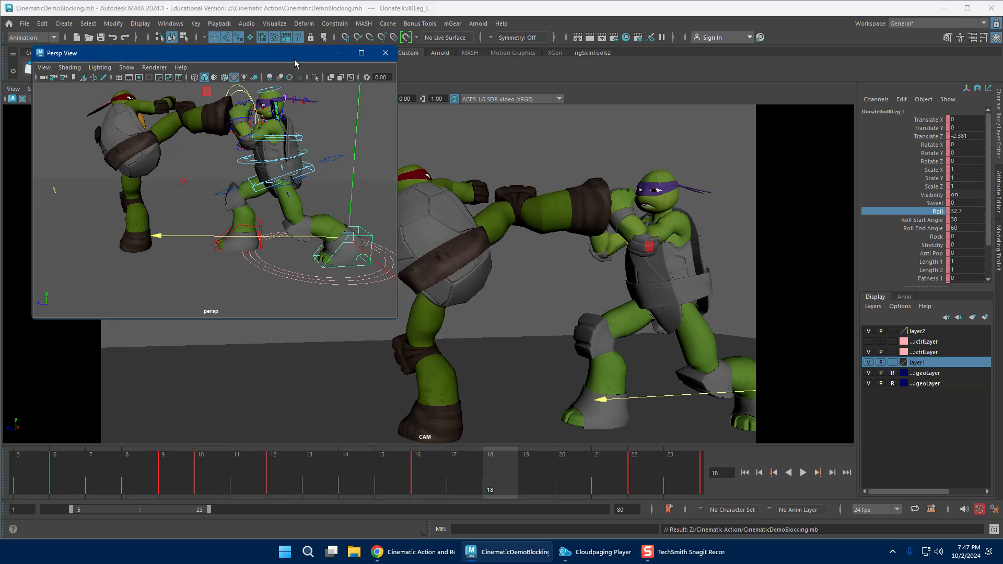
drag(300, 57, 303, 119)
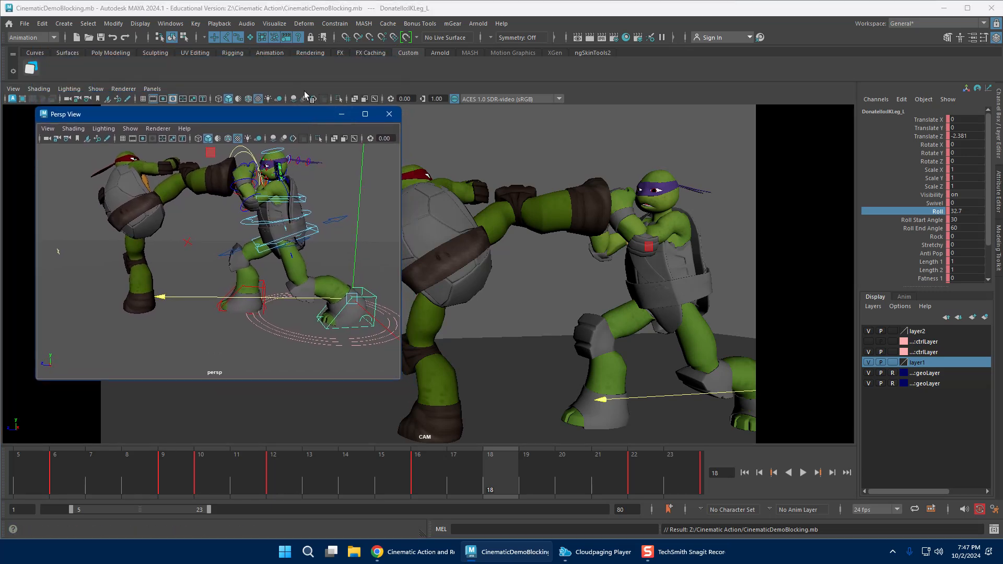
drag(298, 118, 289, 100)
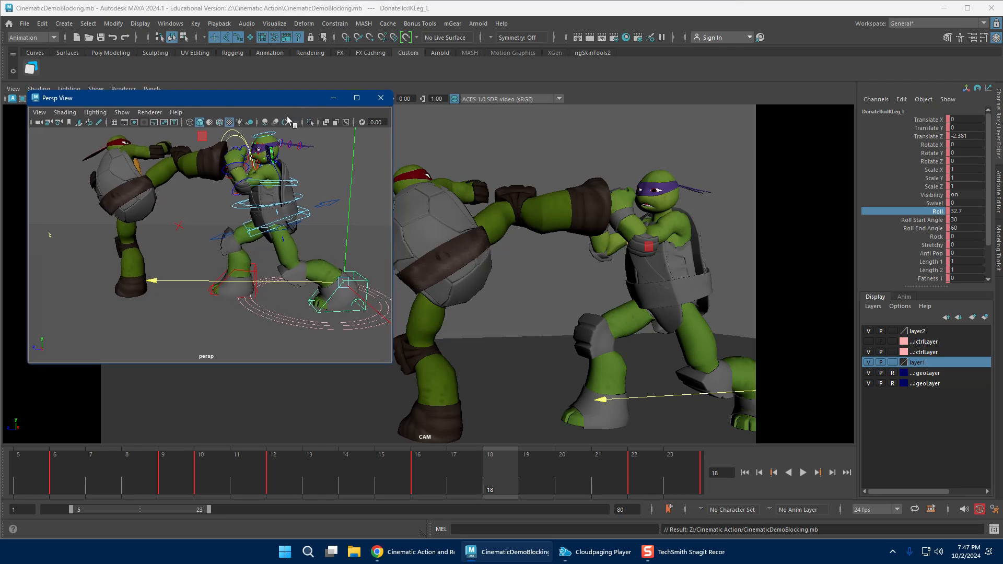
drag(279, 132, 276, 120)
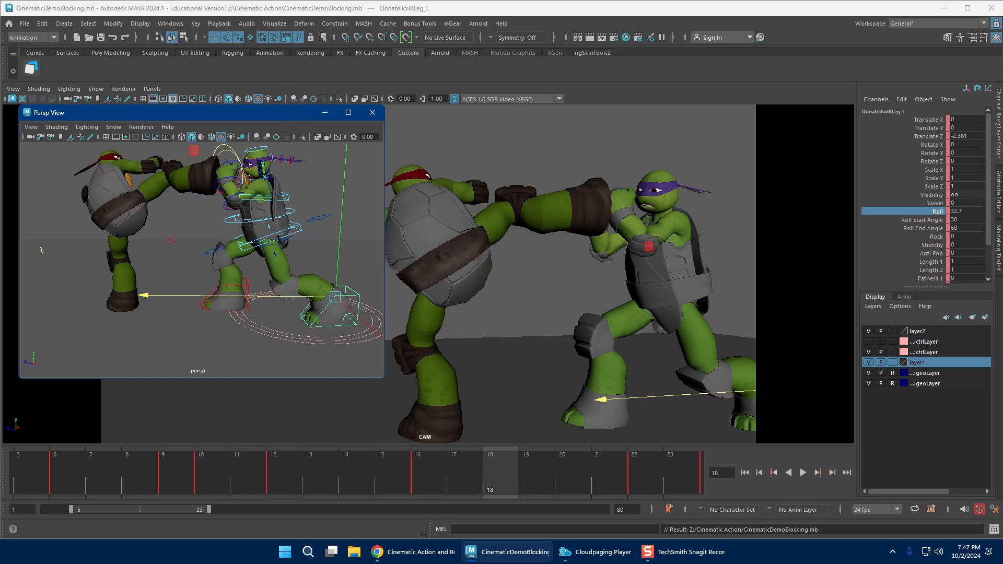
drag(282, 115, 276, 113)
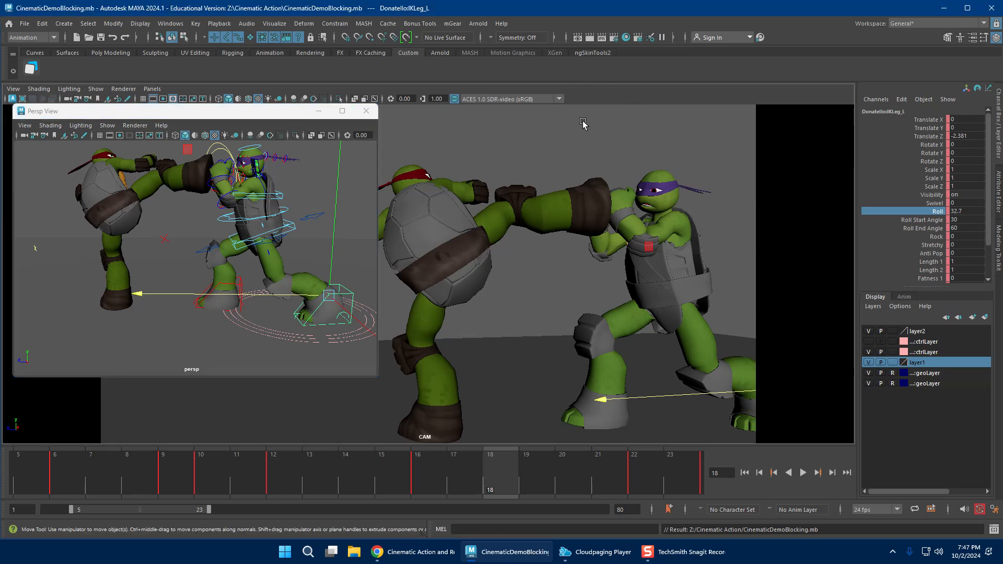
mouse_move(242, 115)
mouse_down()
mouse_move(236, 108)
mouse_move(241, 124)
mouse_up()
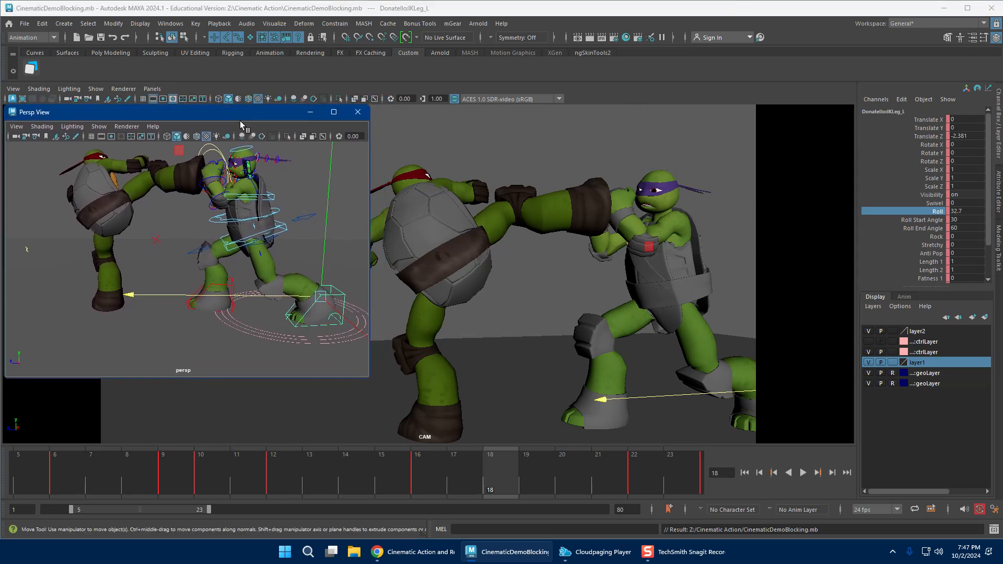
click(654, 92)
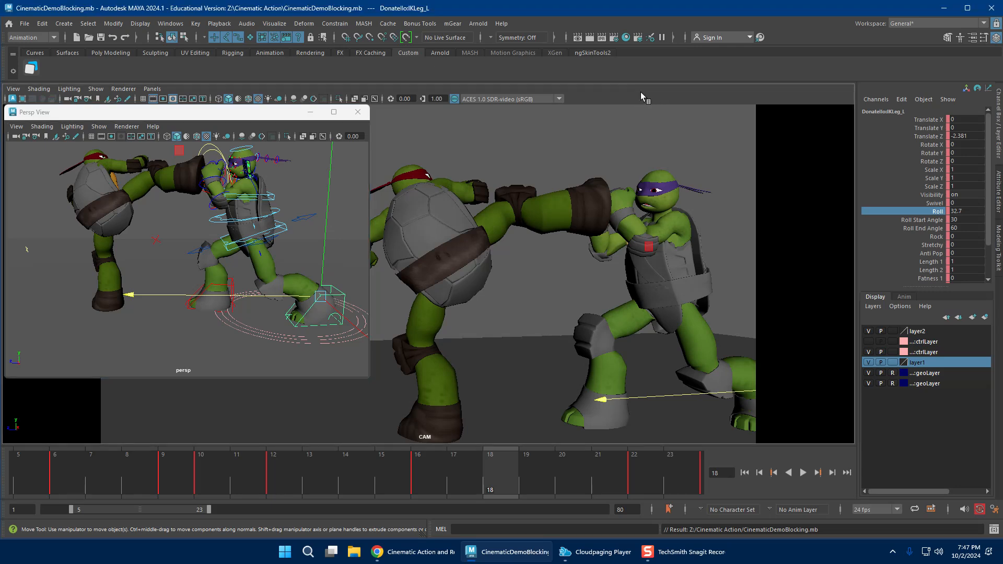
click(261, 130)
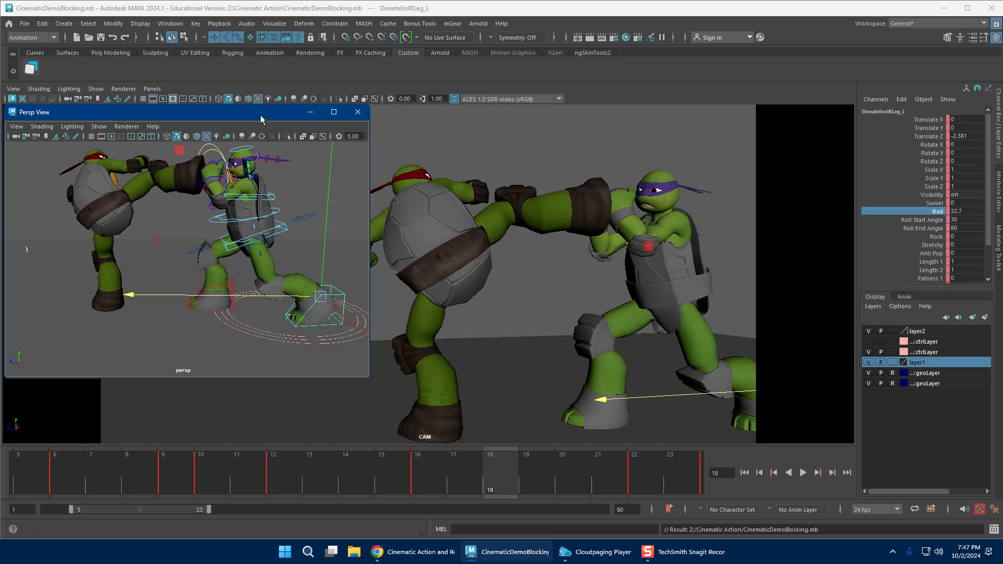
drag(261, 119, 308, 109)
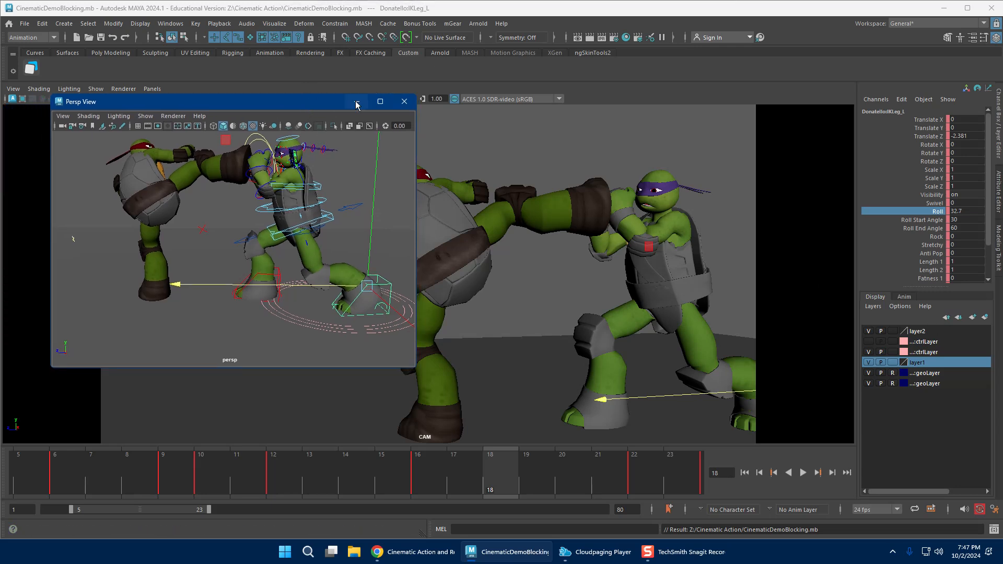